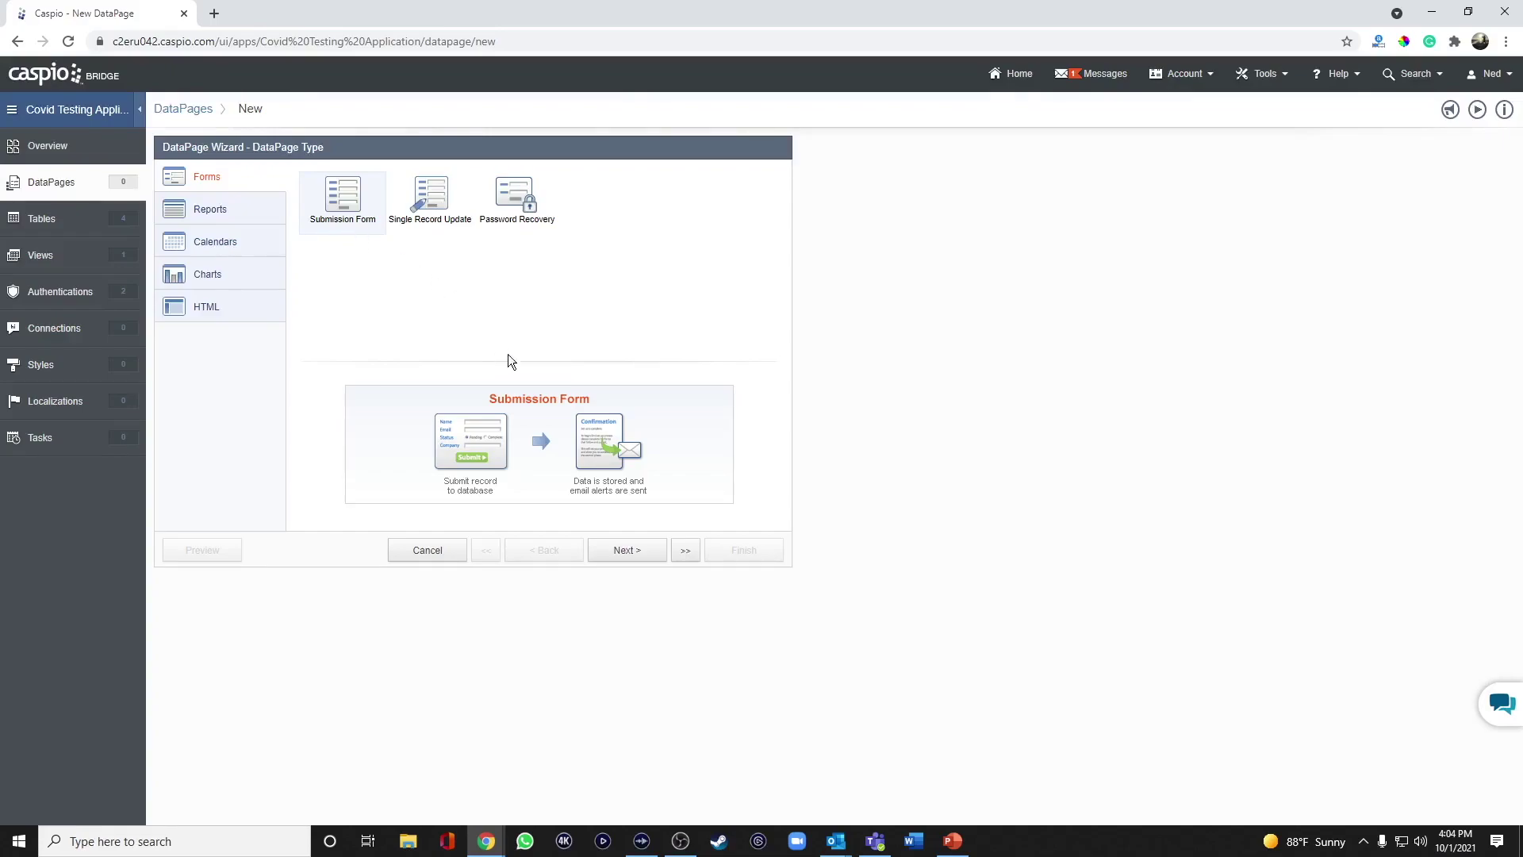
Base a new Submission Form on covid_test_patients and name it 'Patient Registration Form'.
click(623, 549)
click(284, 225)
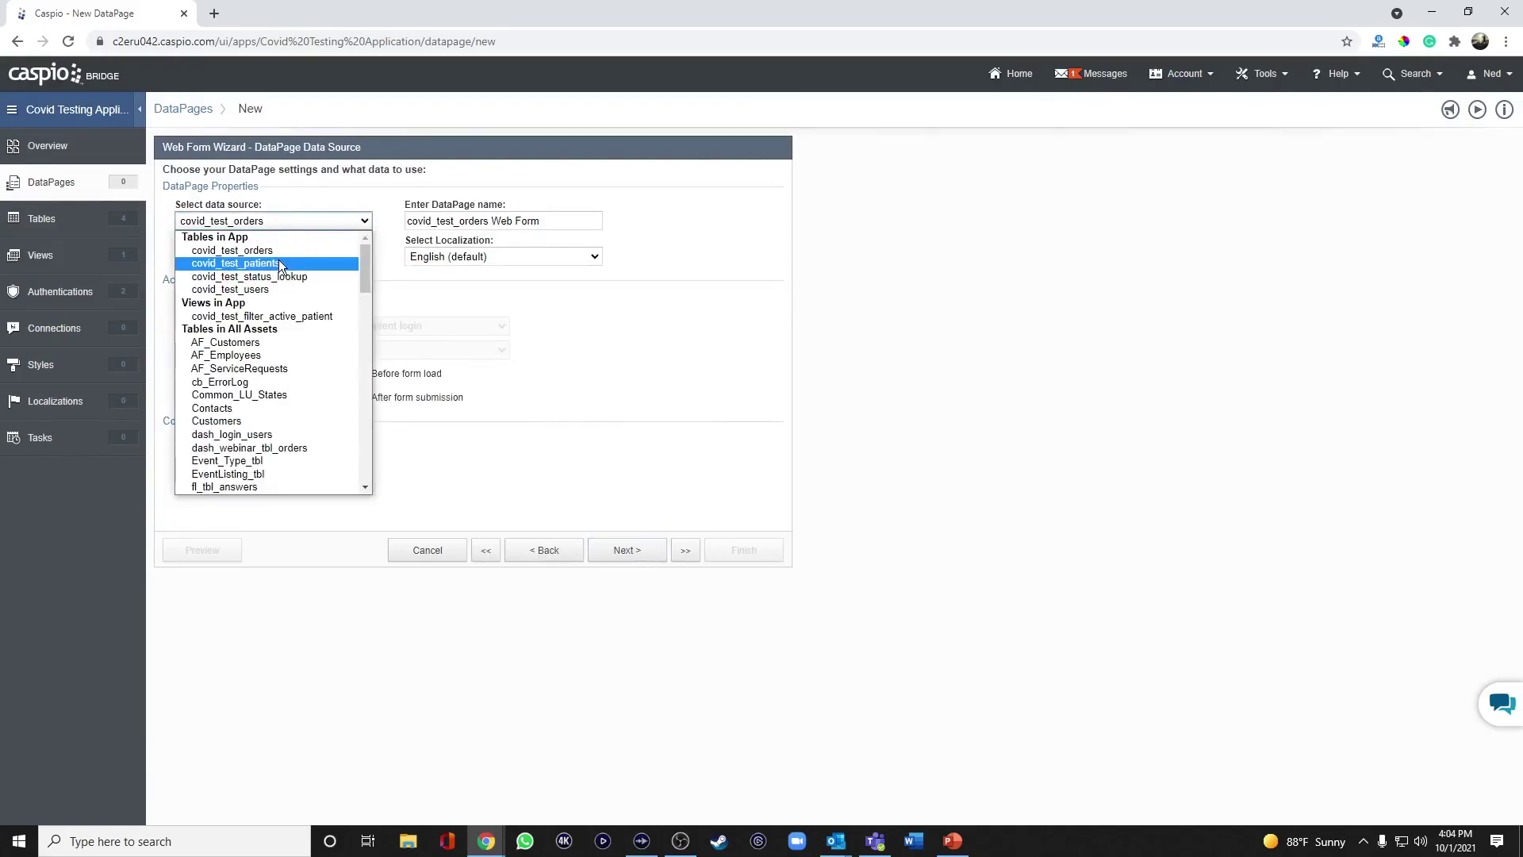
click(278, 261)
key(Tab)
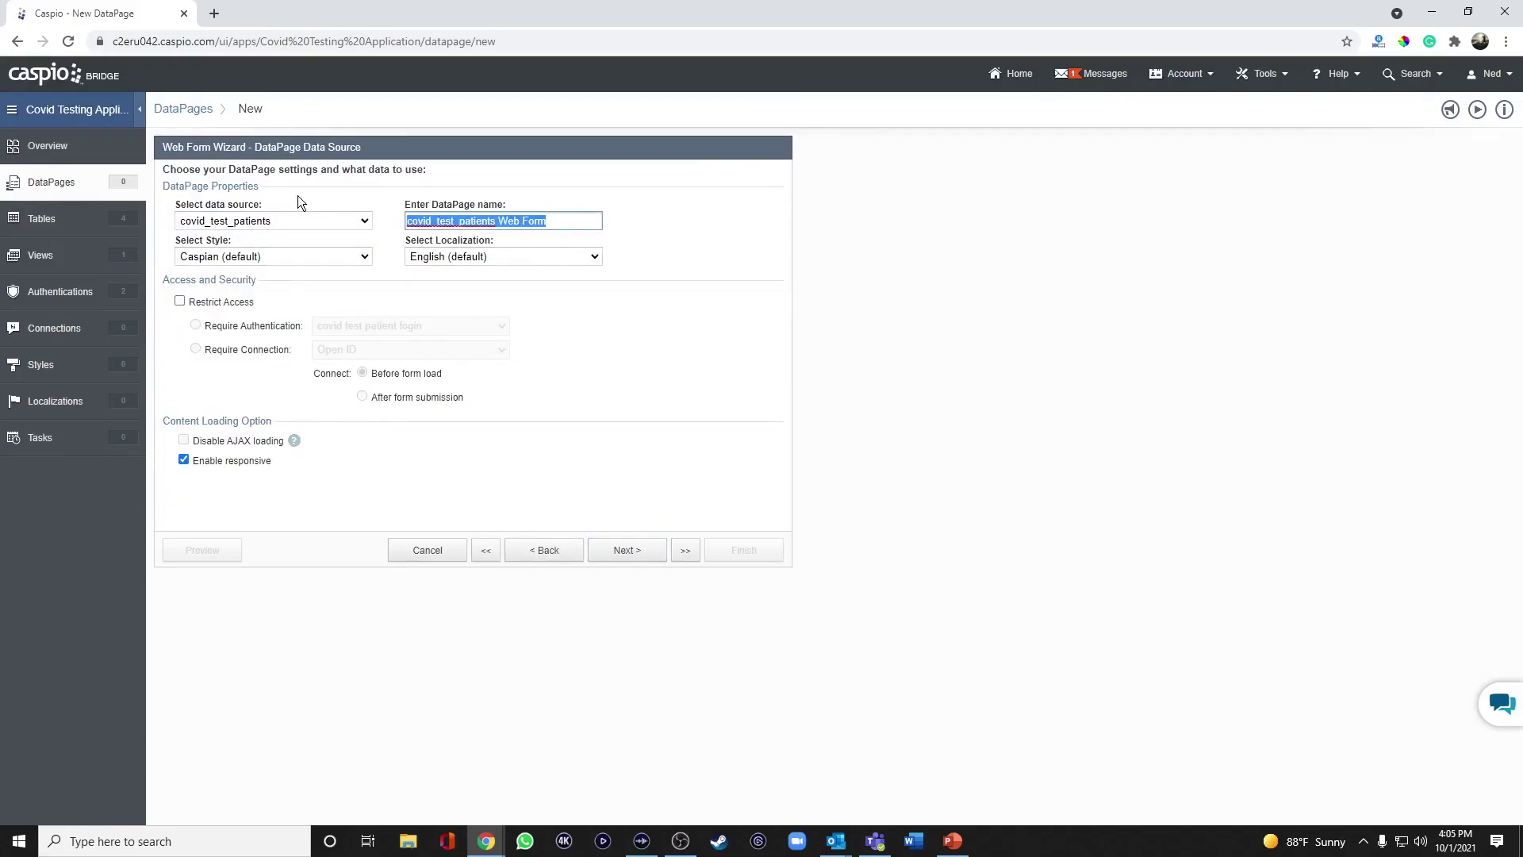
text(Patient Registration Form)
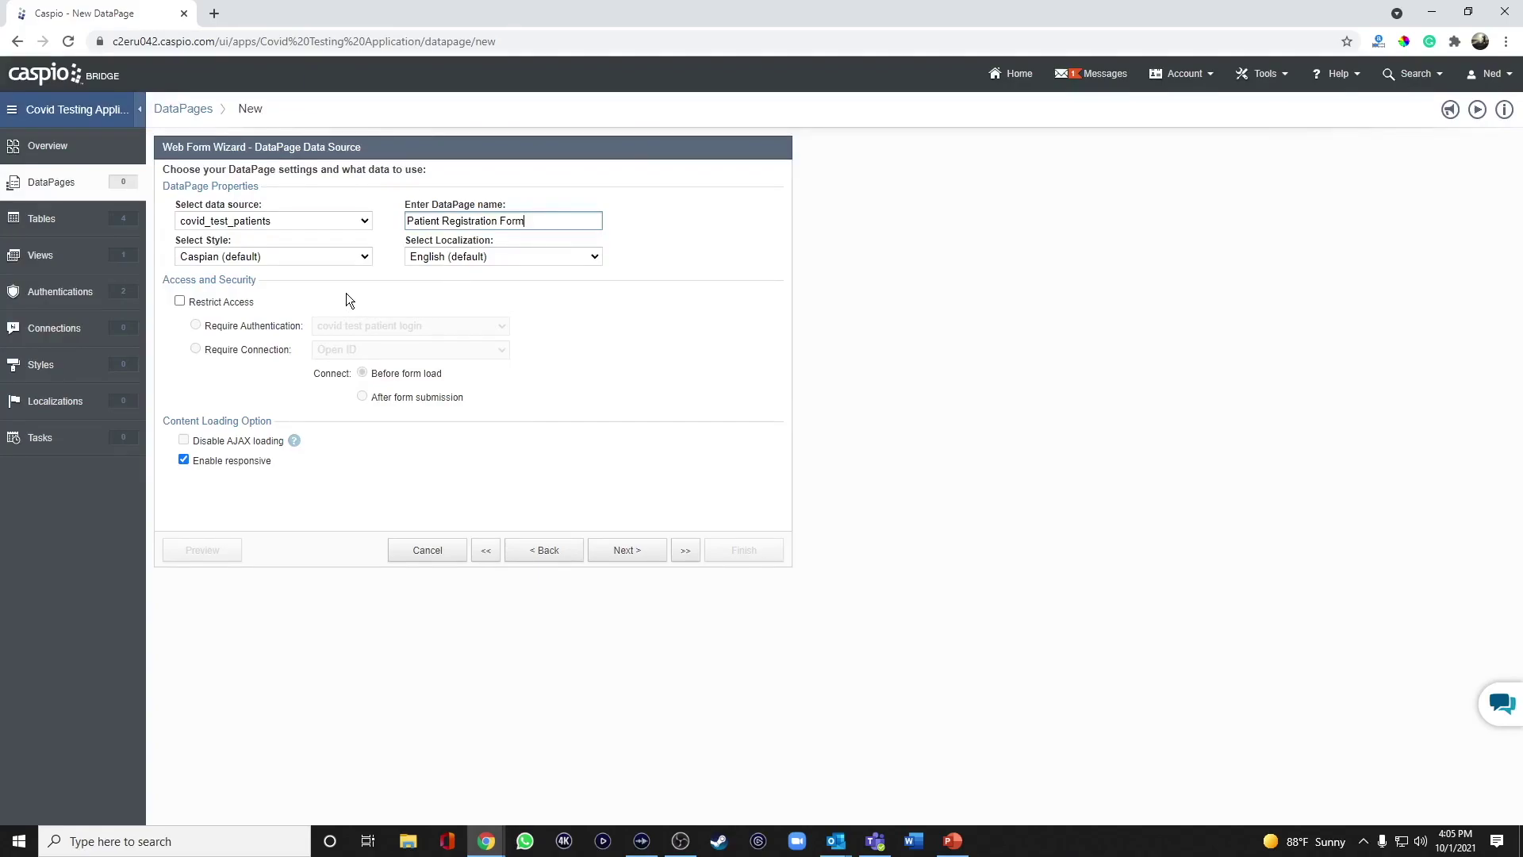
Add all covid_test_patients fields to the registration form.
click(624, 553)
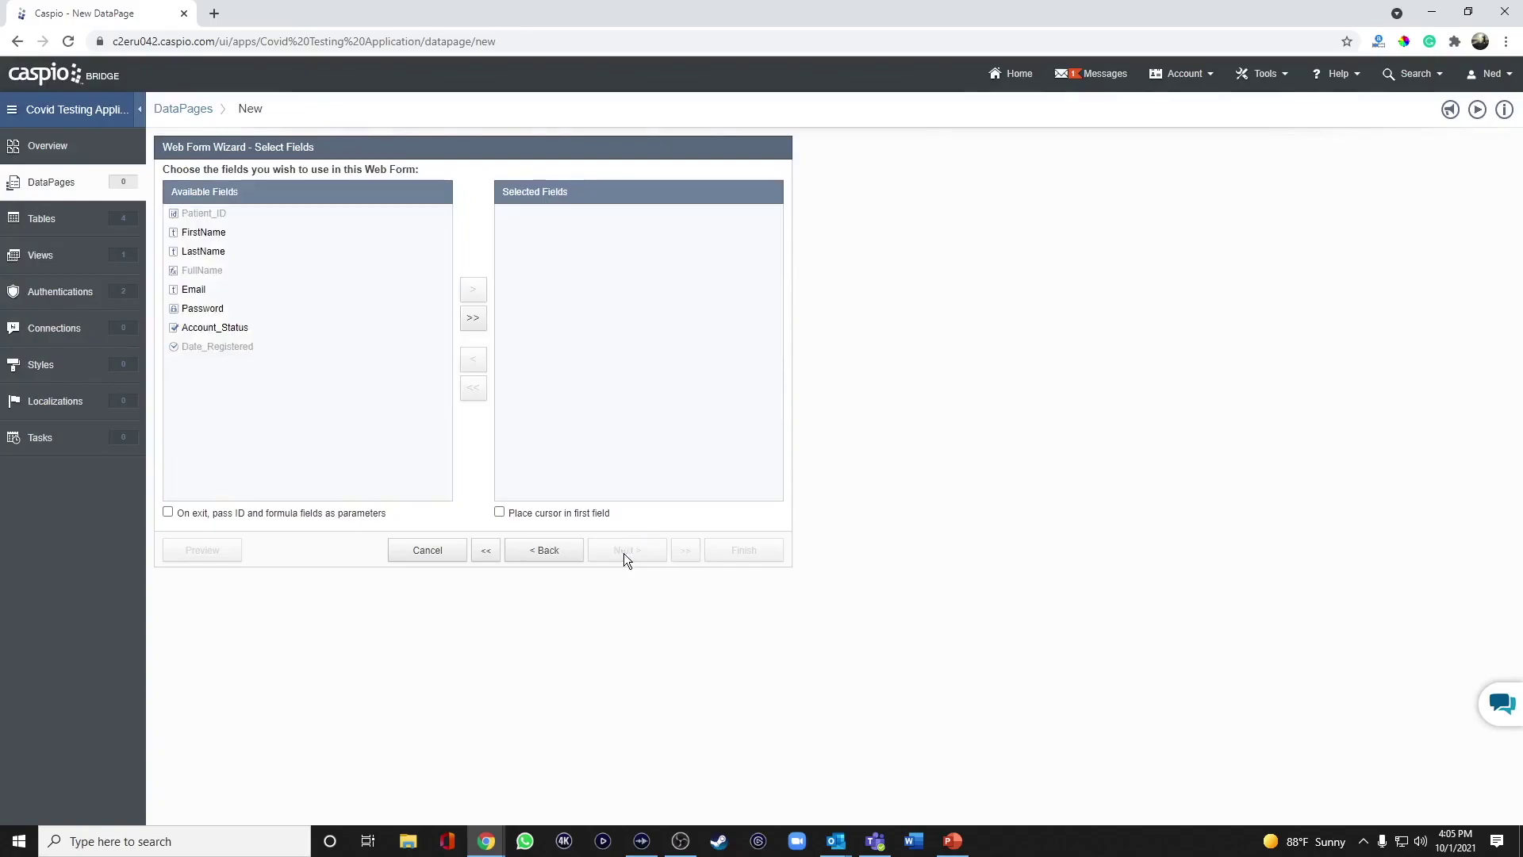
click(472, 318)
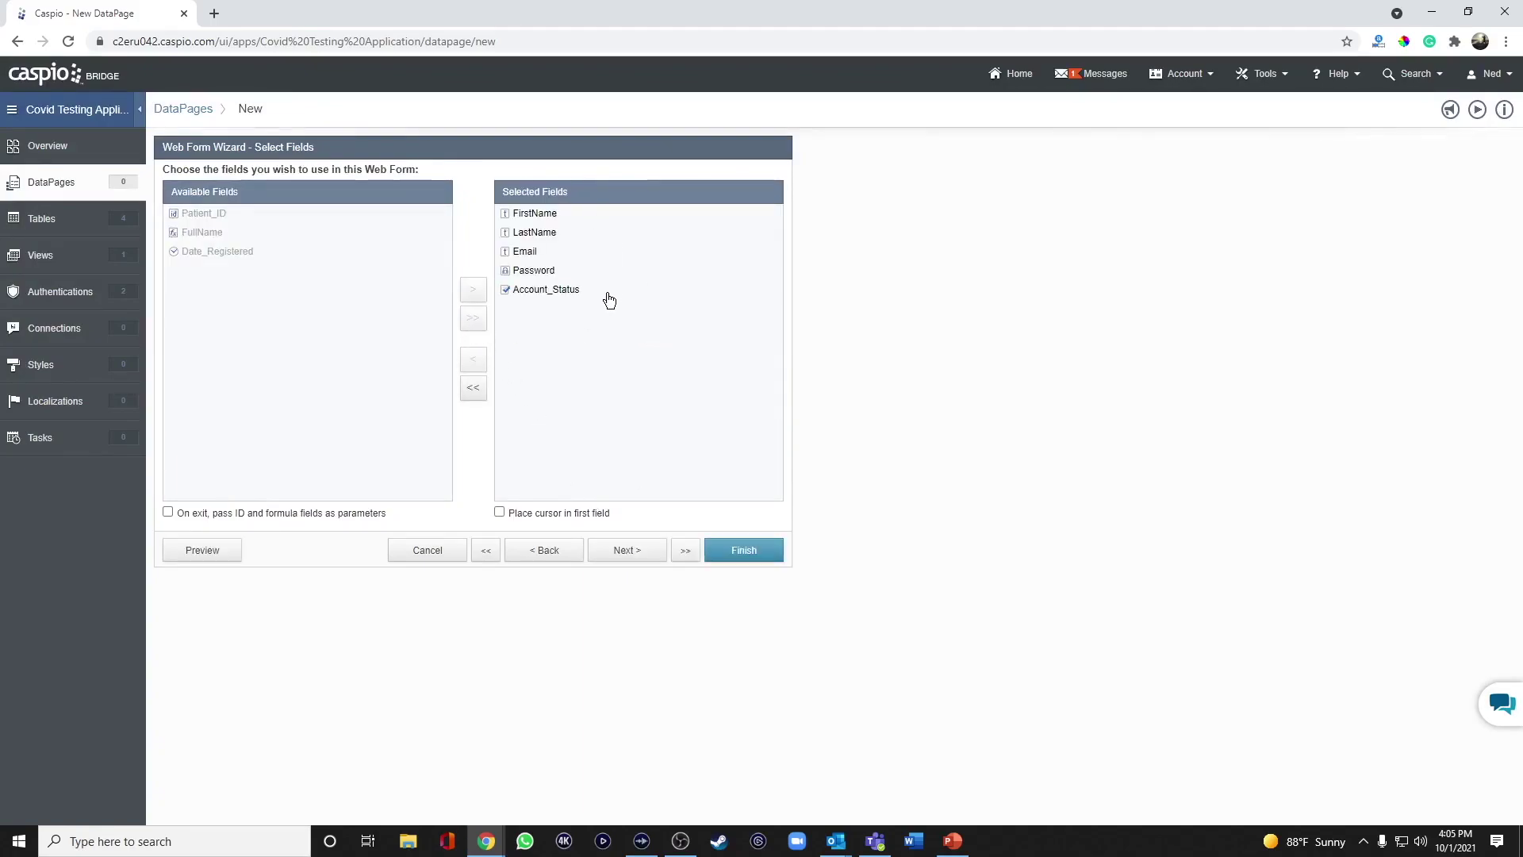
click(648, 555)
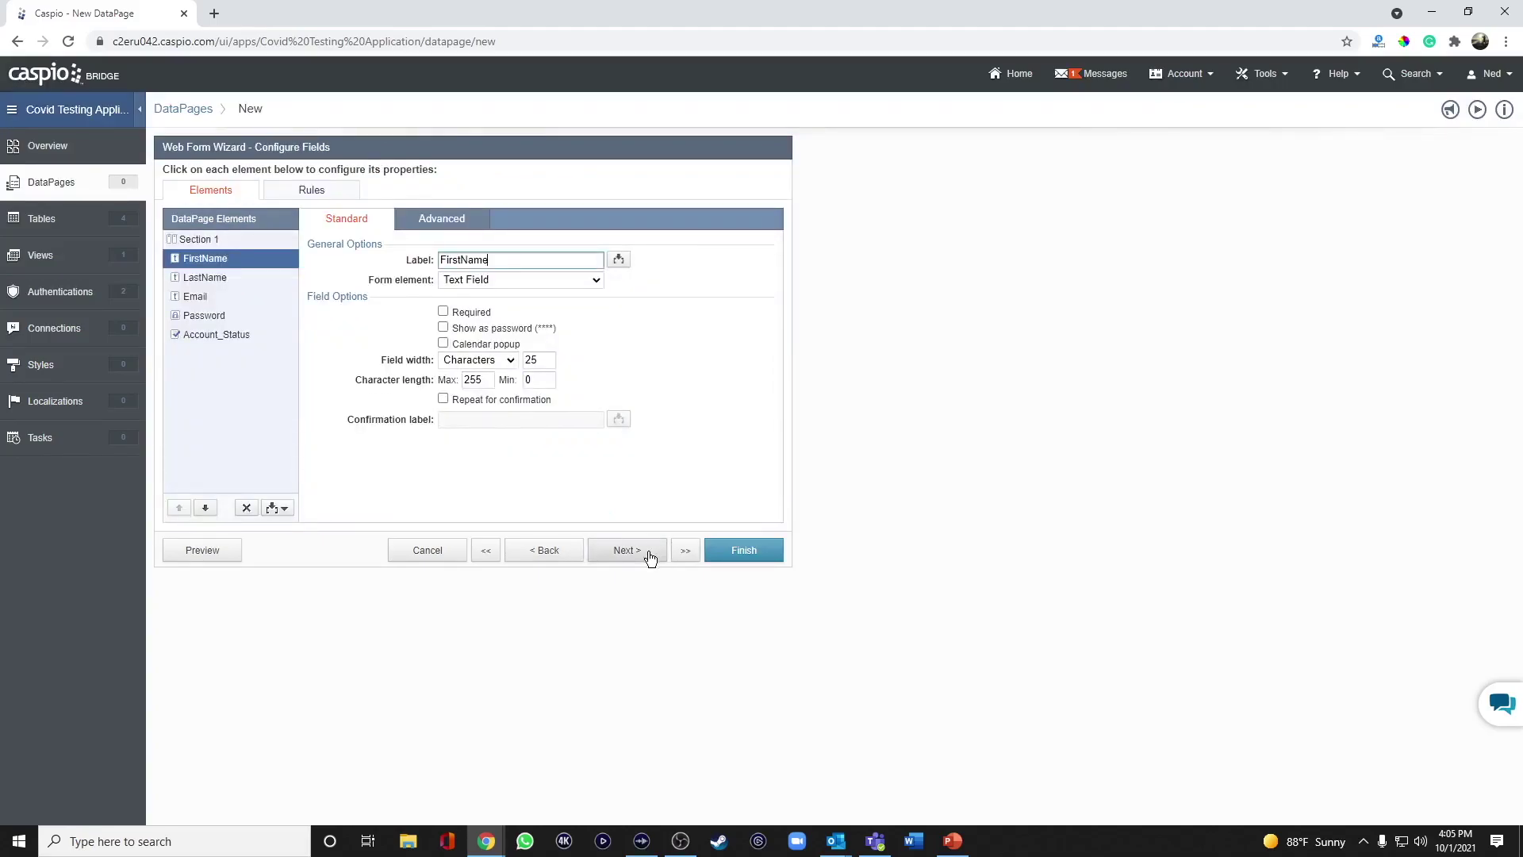
Relabel FirstName and LastName as 'First Name' and 'Last Name' and make both required.
click(463, 260)
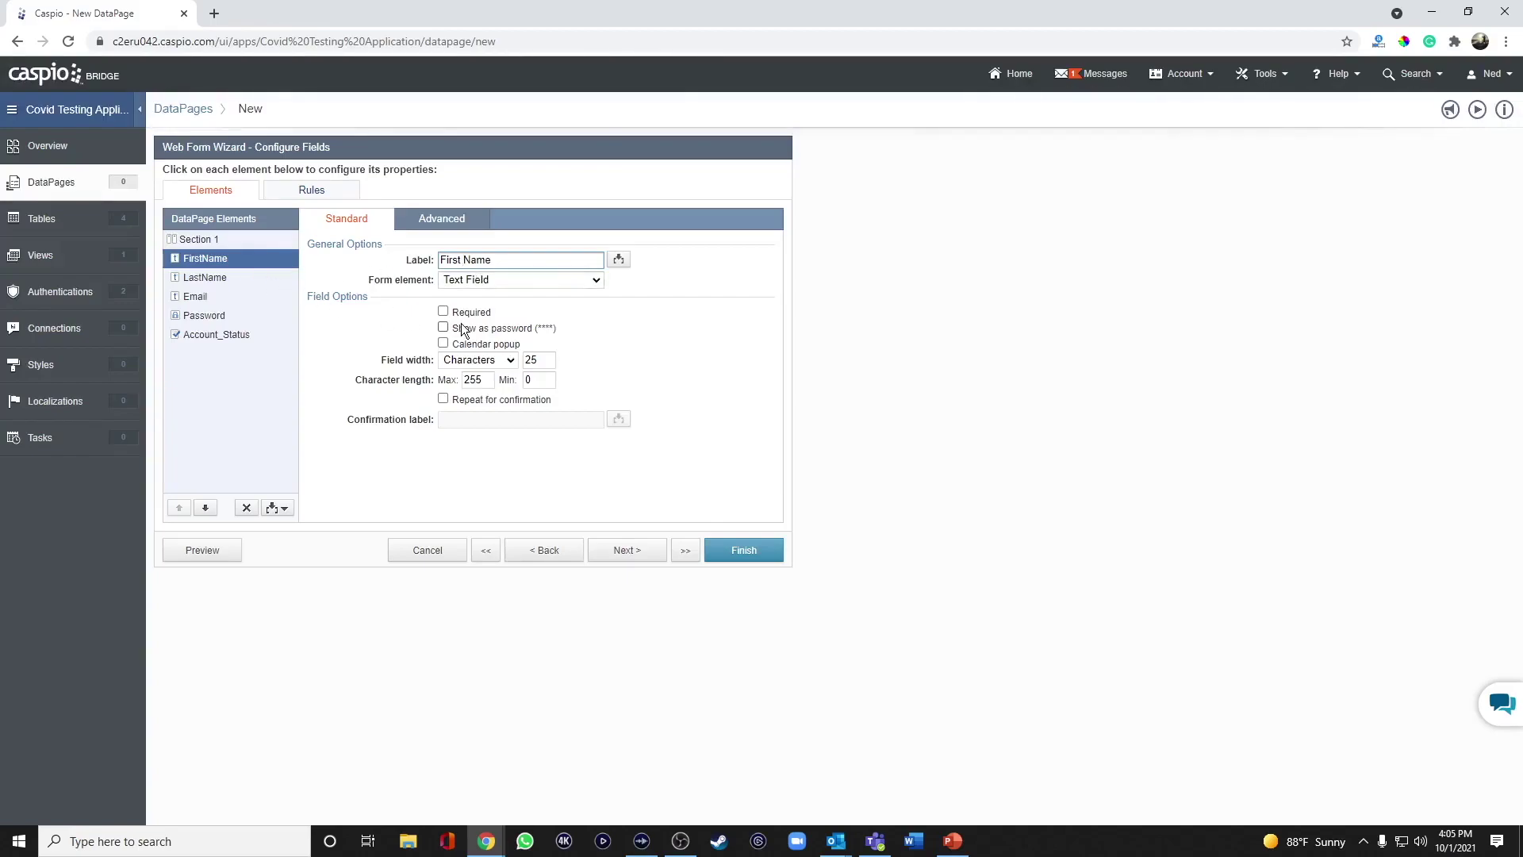
click(444, 312)
click(238, 281)
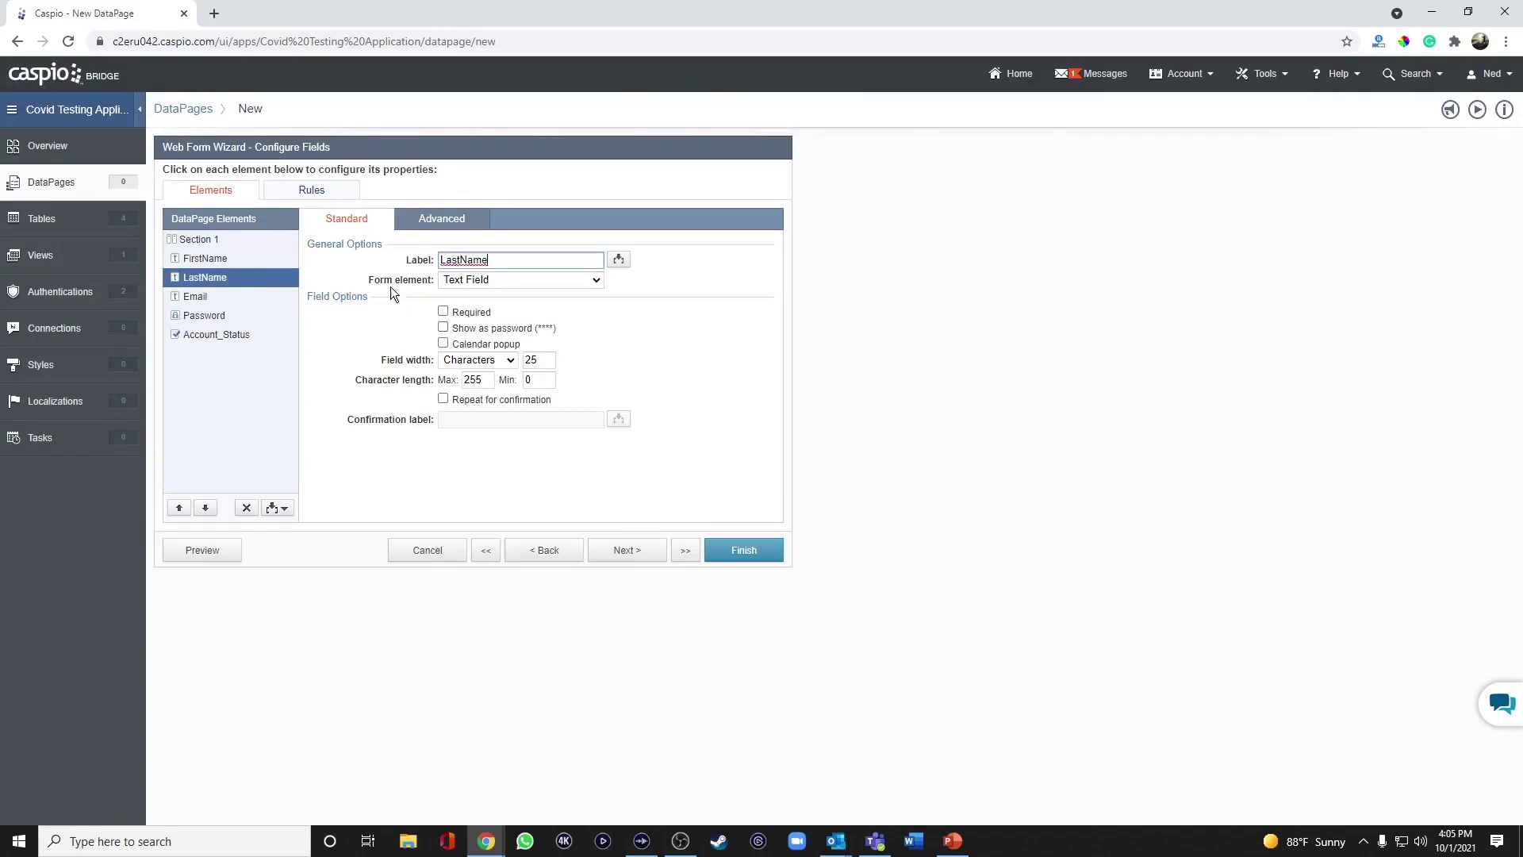
click(459, 260)
key(BackSpace)
click(468, 261)
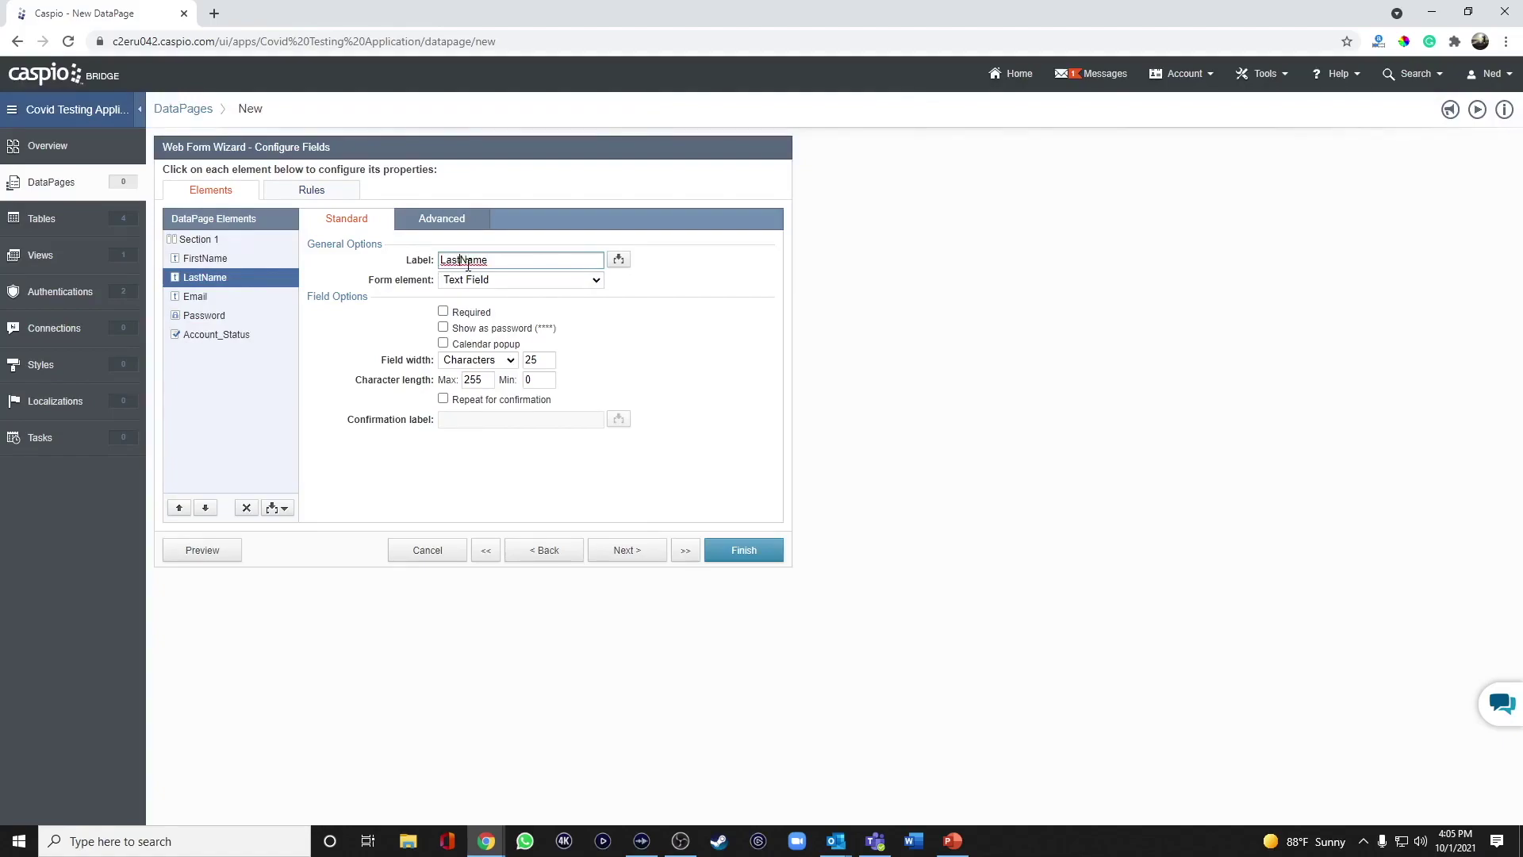
click(443, 313)
Require Email to be entered twice, with the confirmation box labelled 'Confirm Email'.
click(208, 298)
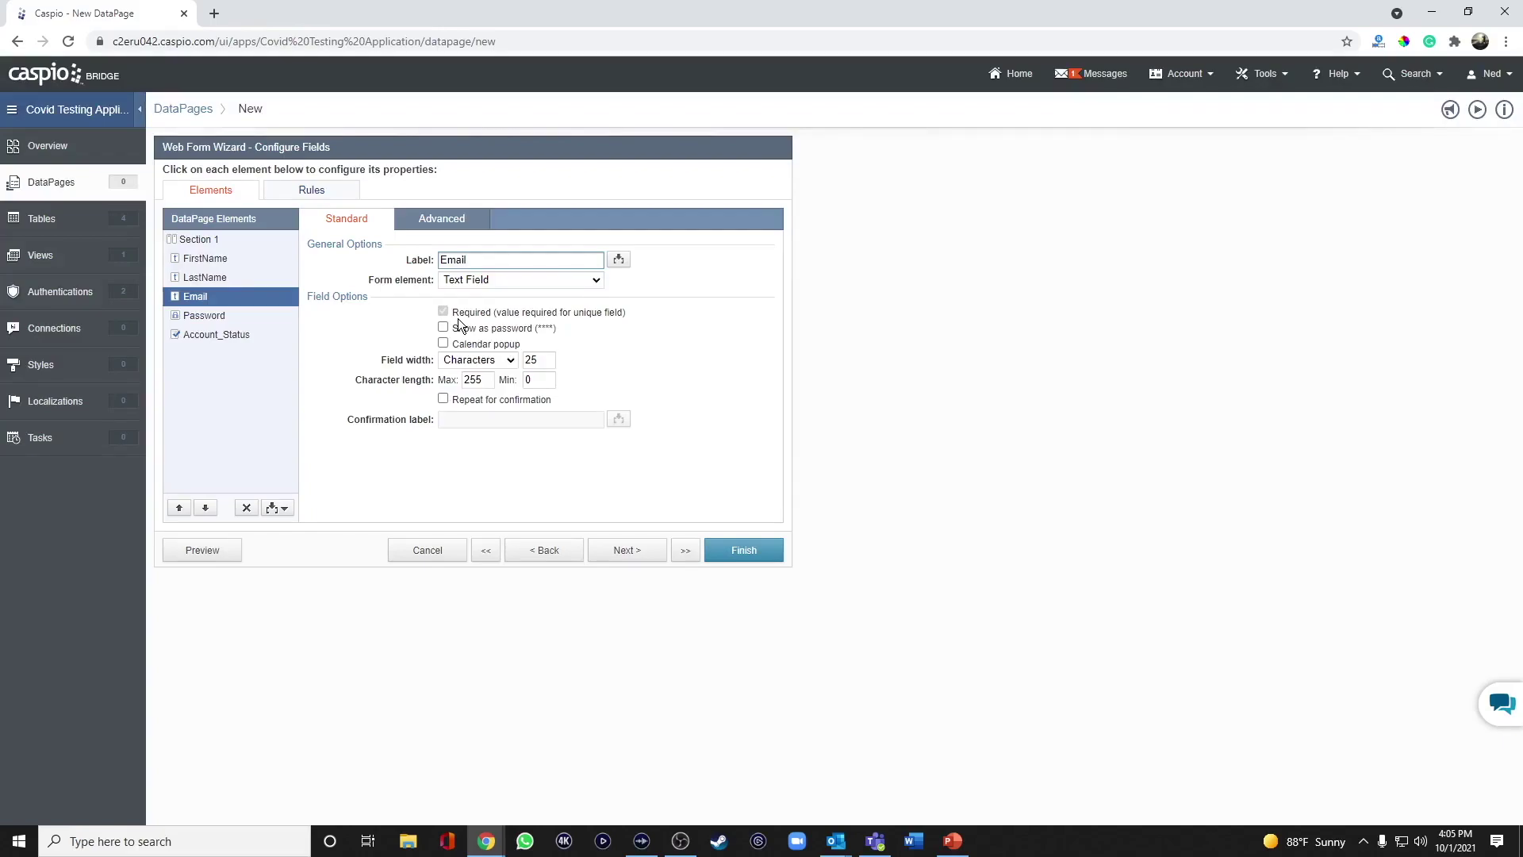
click(459, 319)
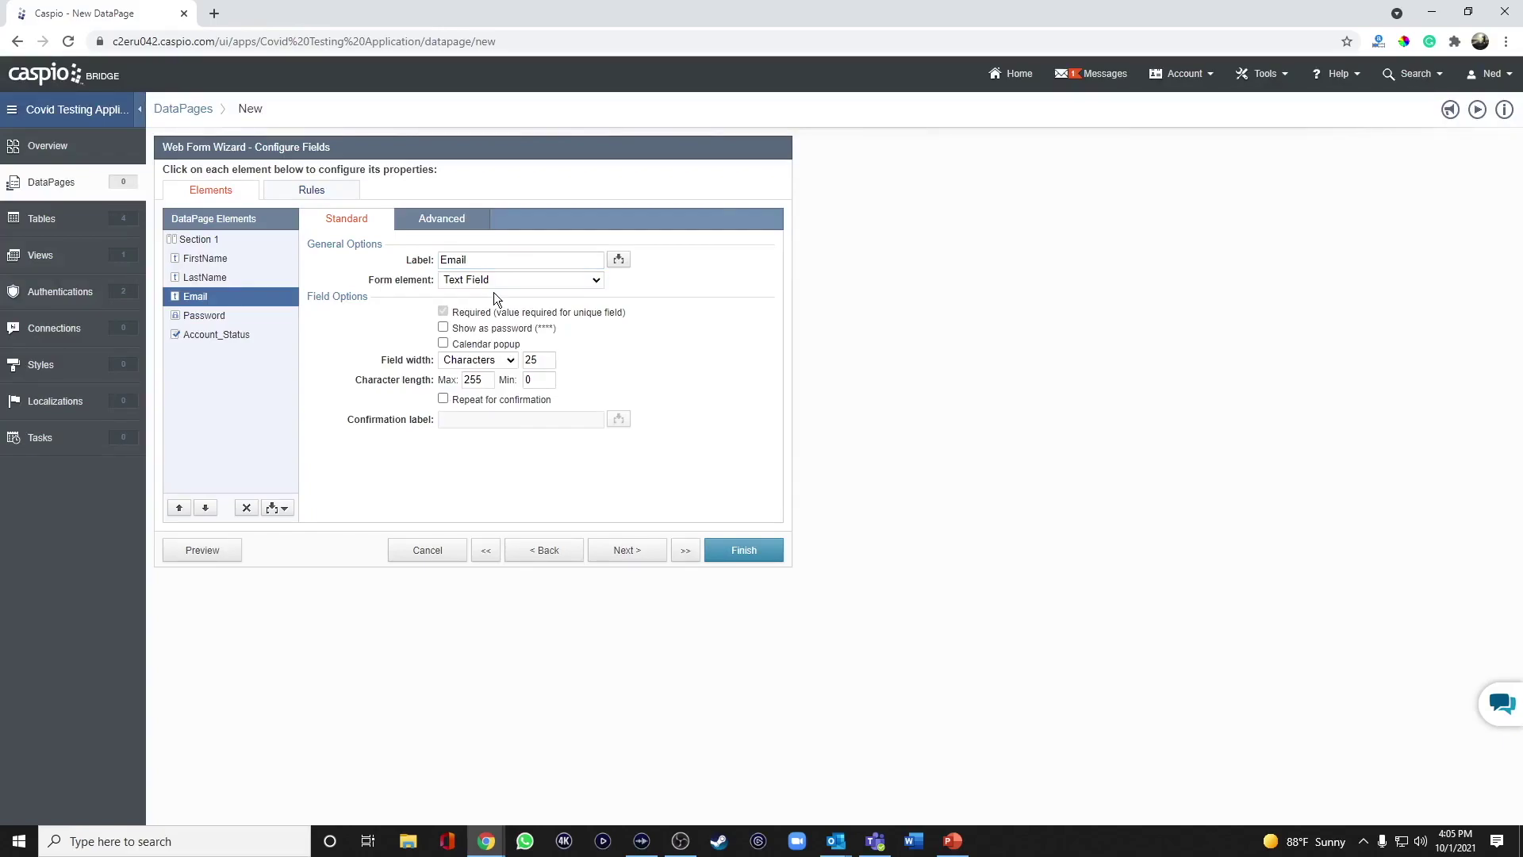
click(484, 405)
click(484, 419)
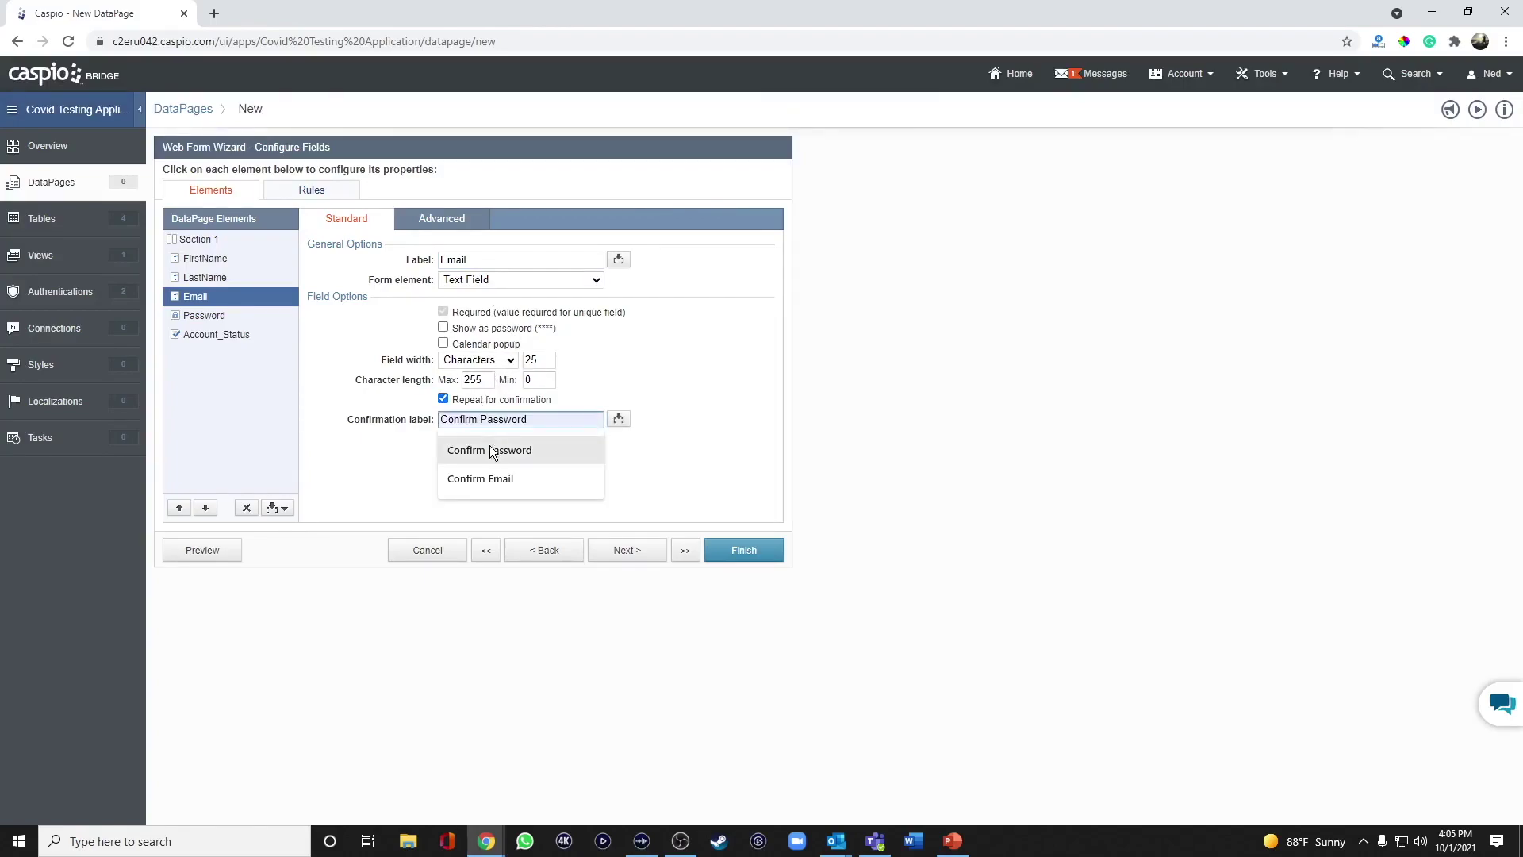
click(485, 474)
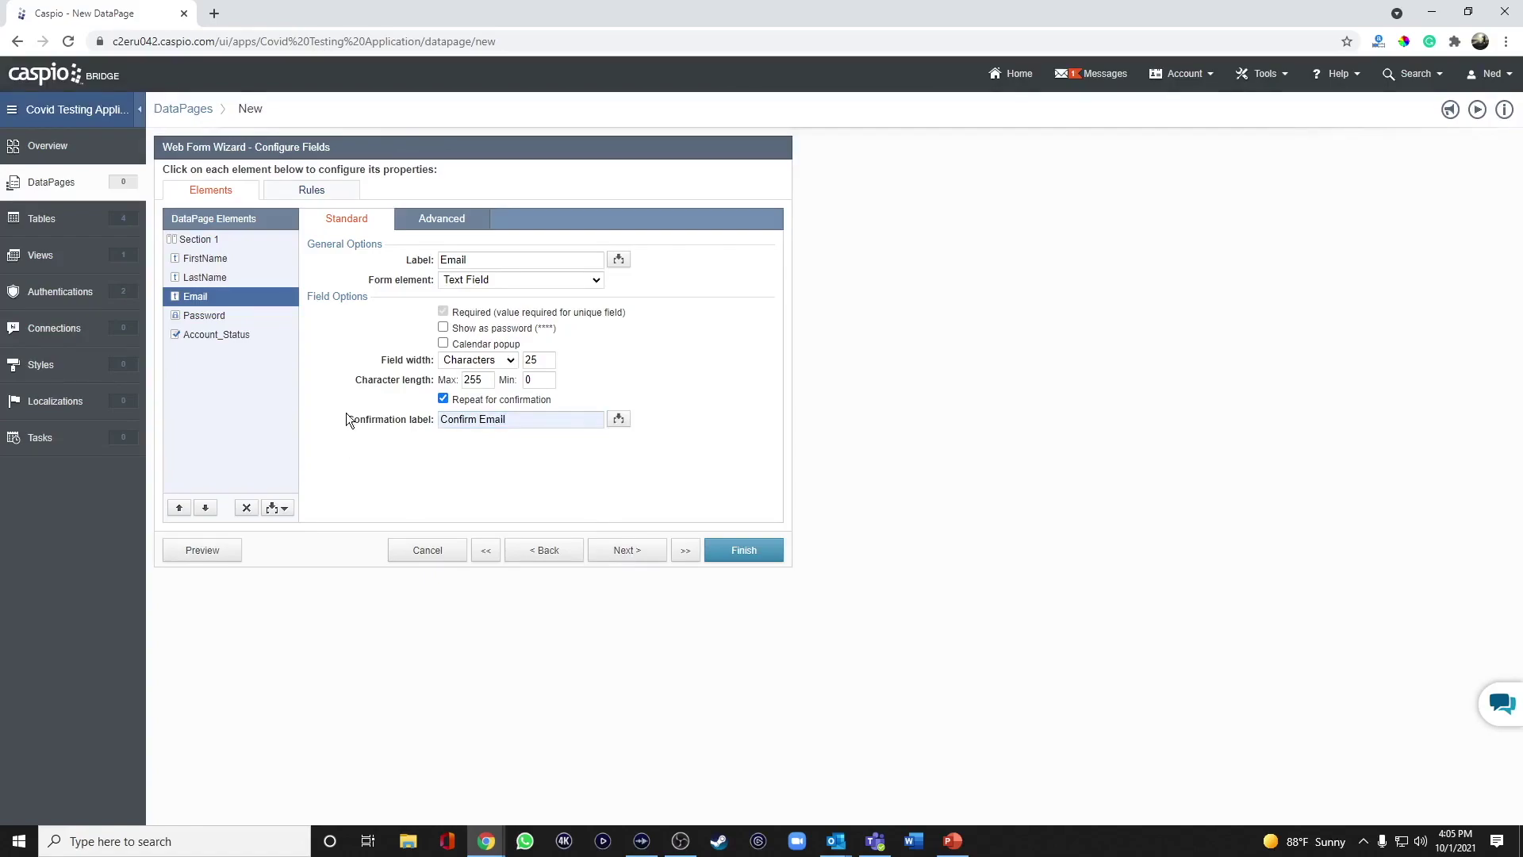
click(232, 316)
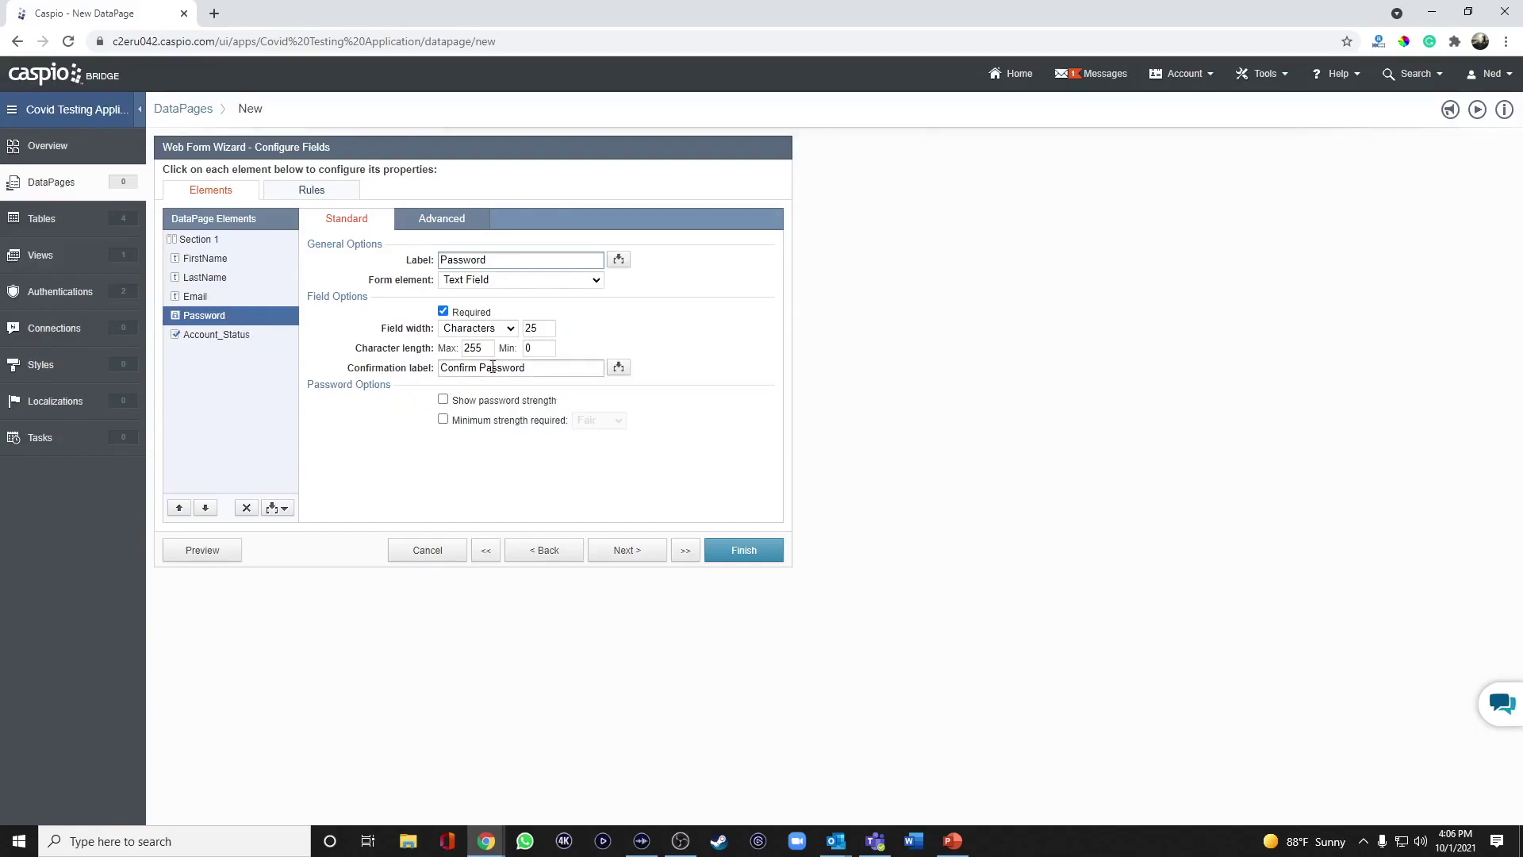
Show password strength with a Fair minimum, and set Account_Status to Hidden, receiving Yes on load.
click(474, 401)
click(484, 420)
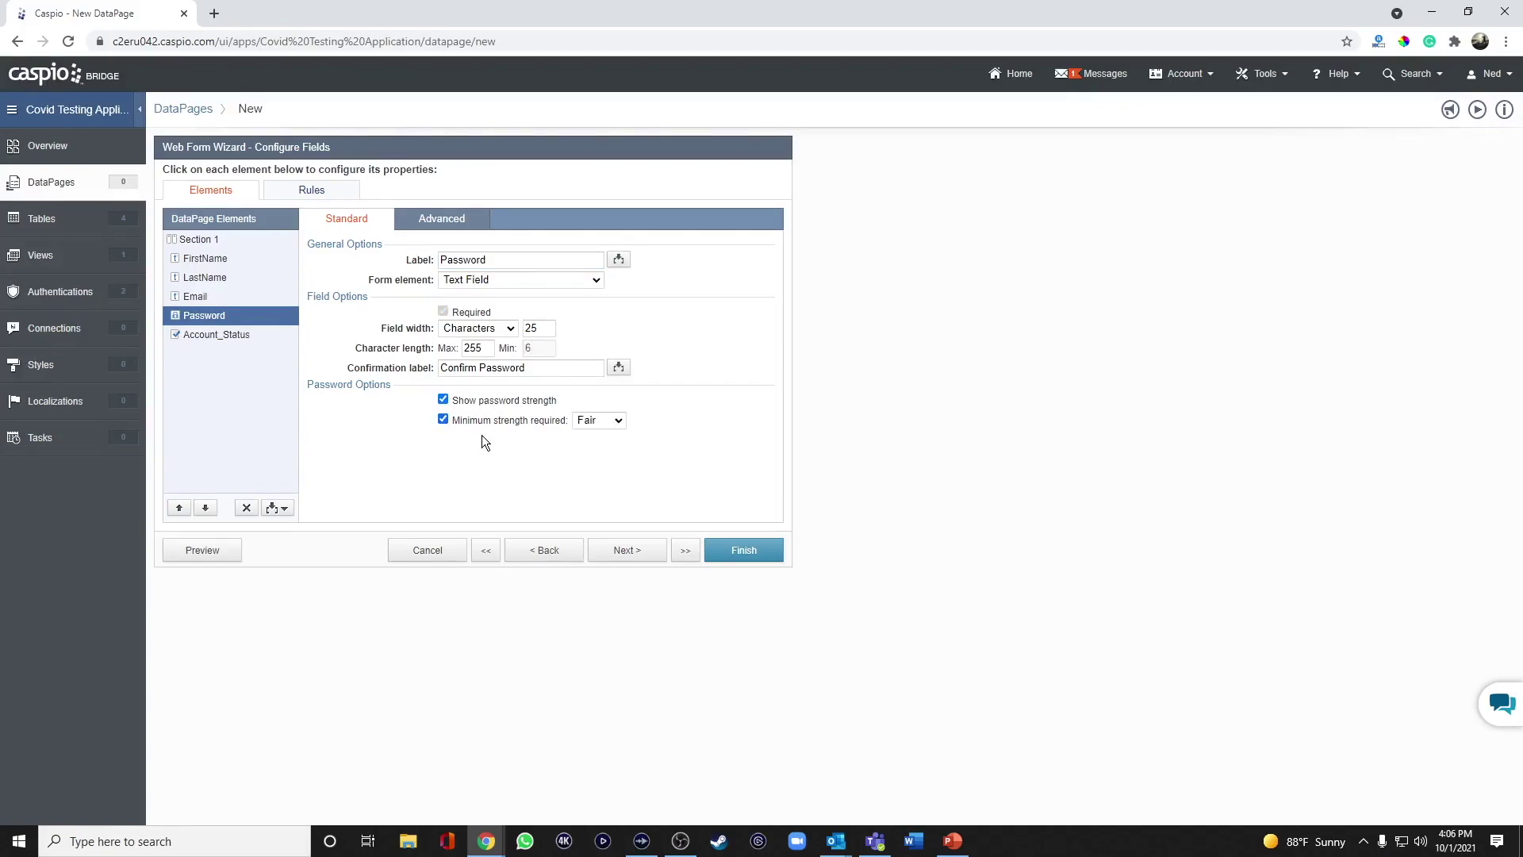
click(236, 336)
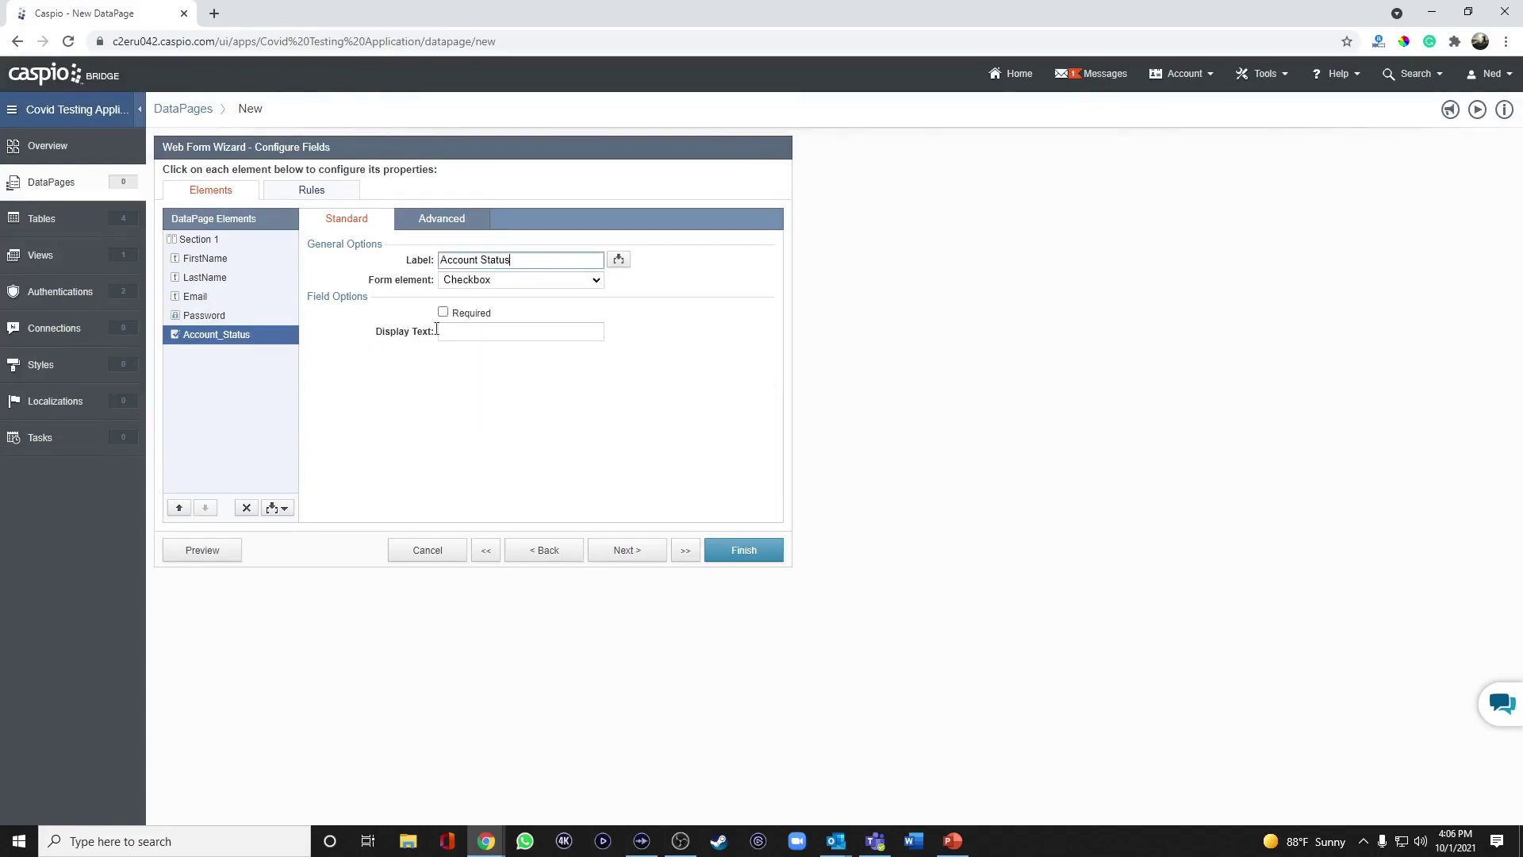
click(511, 279)
click(501, 321)
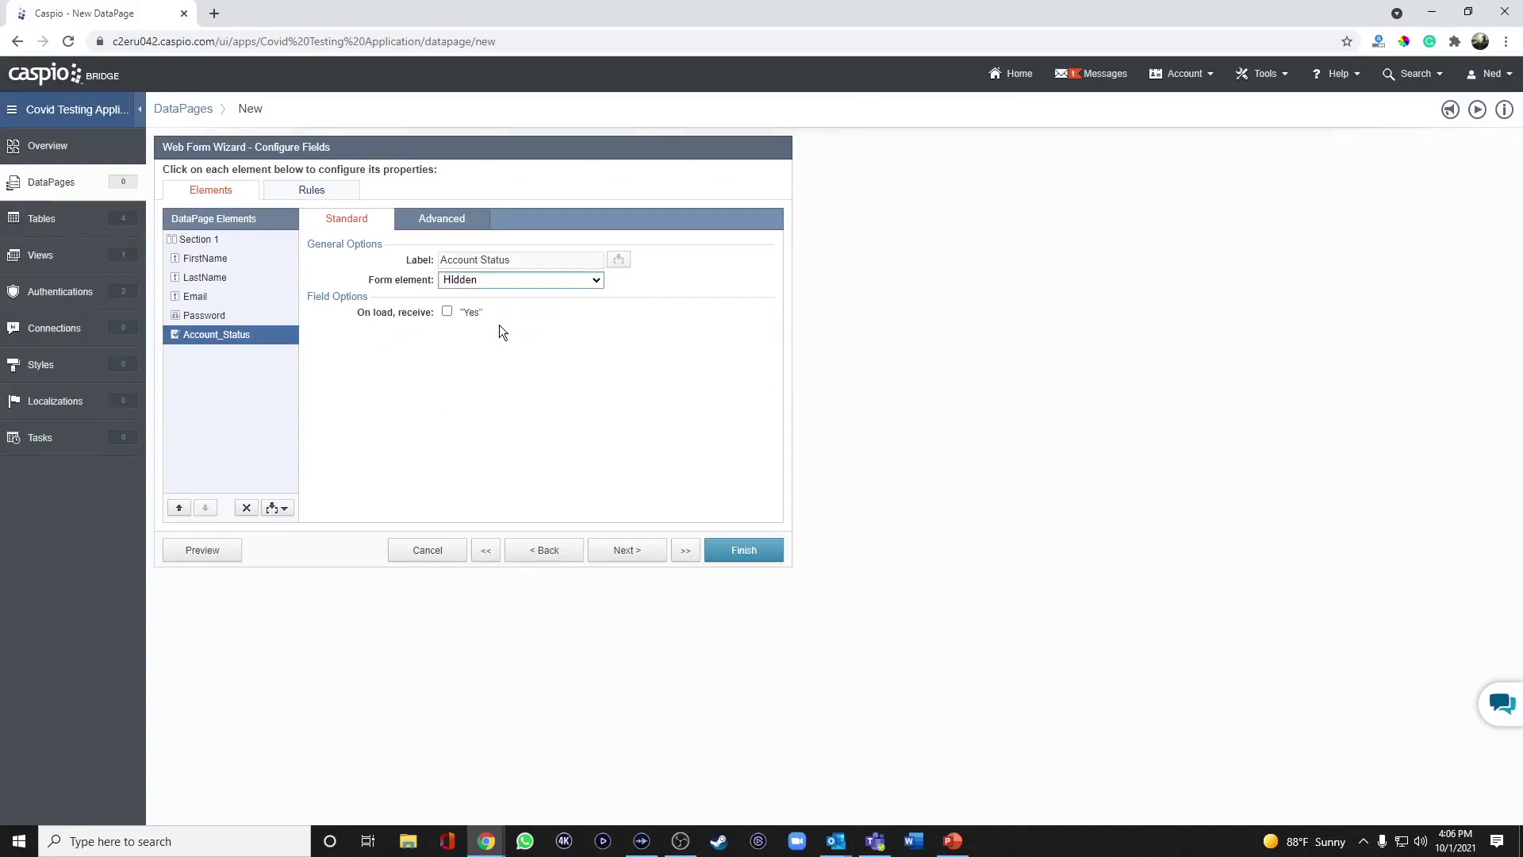
click(448, 311)
Finish and save the Patient Registration Form, preview it, then begin another new DataPage.
click(632, 548)
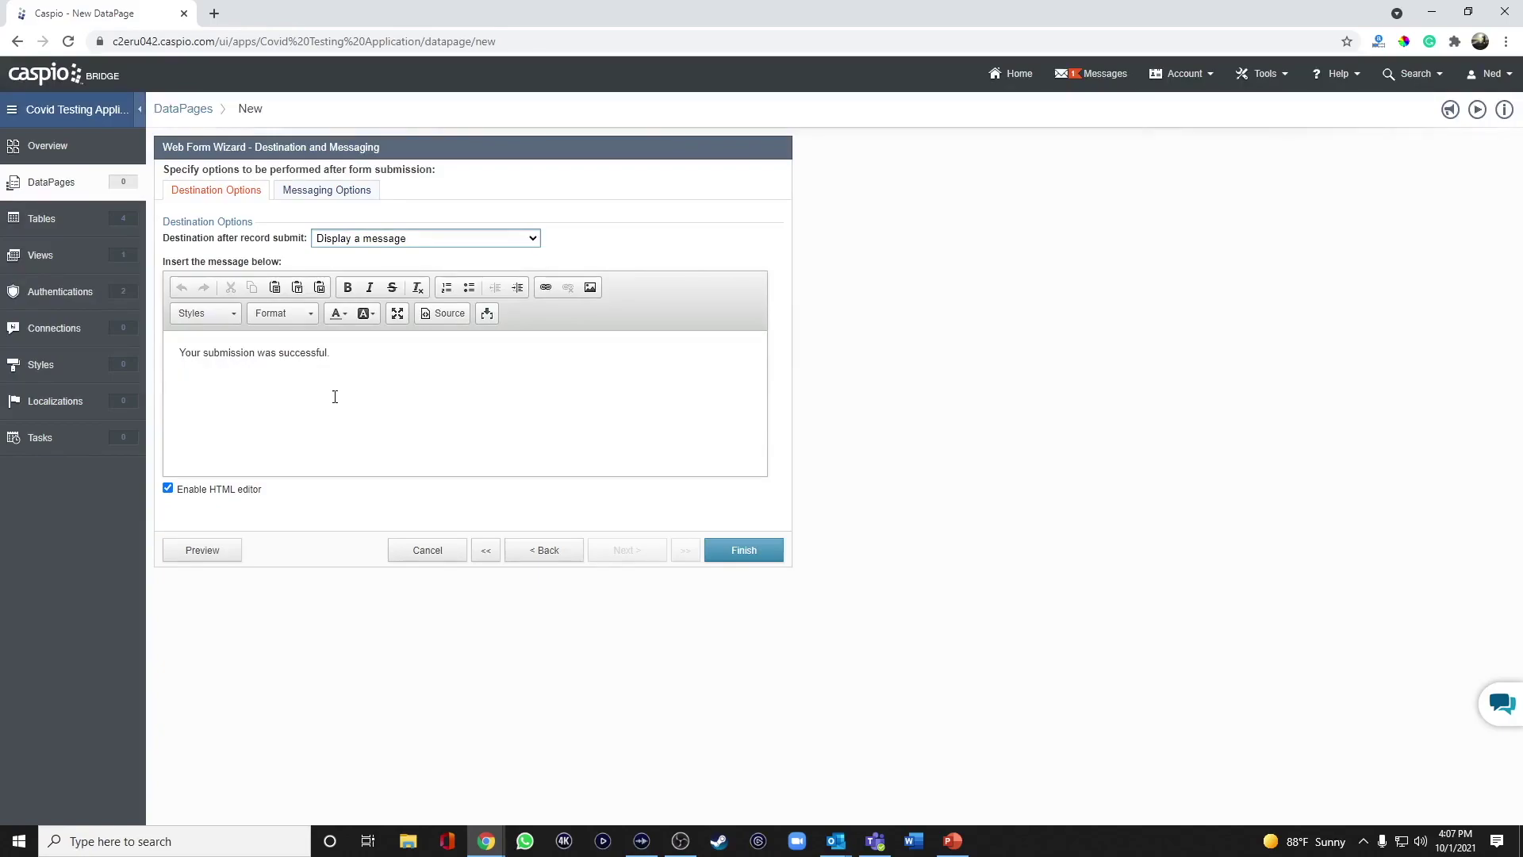
click(738, 553)
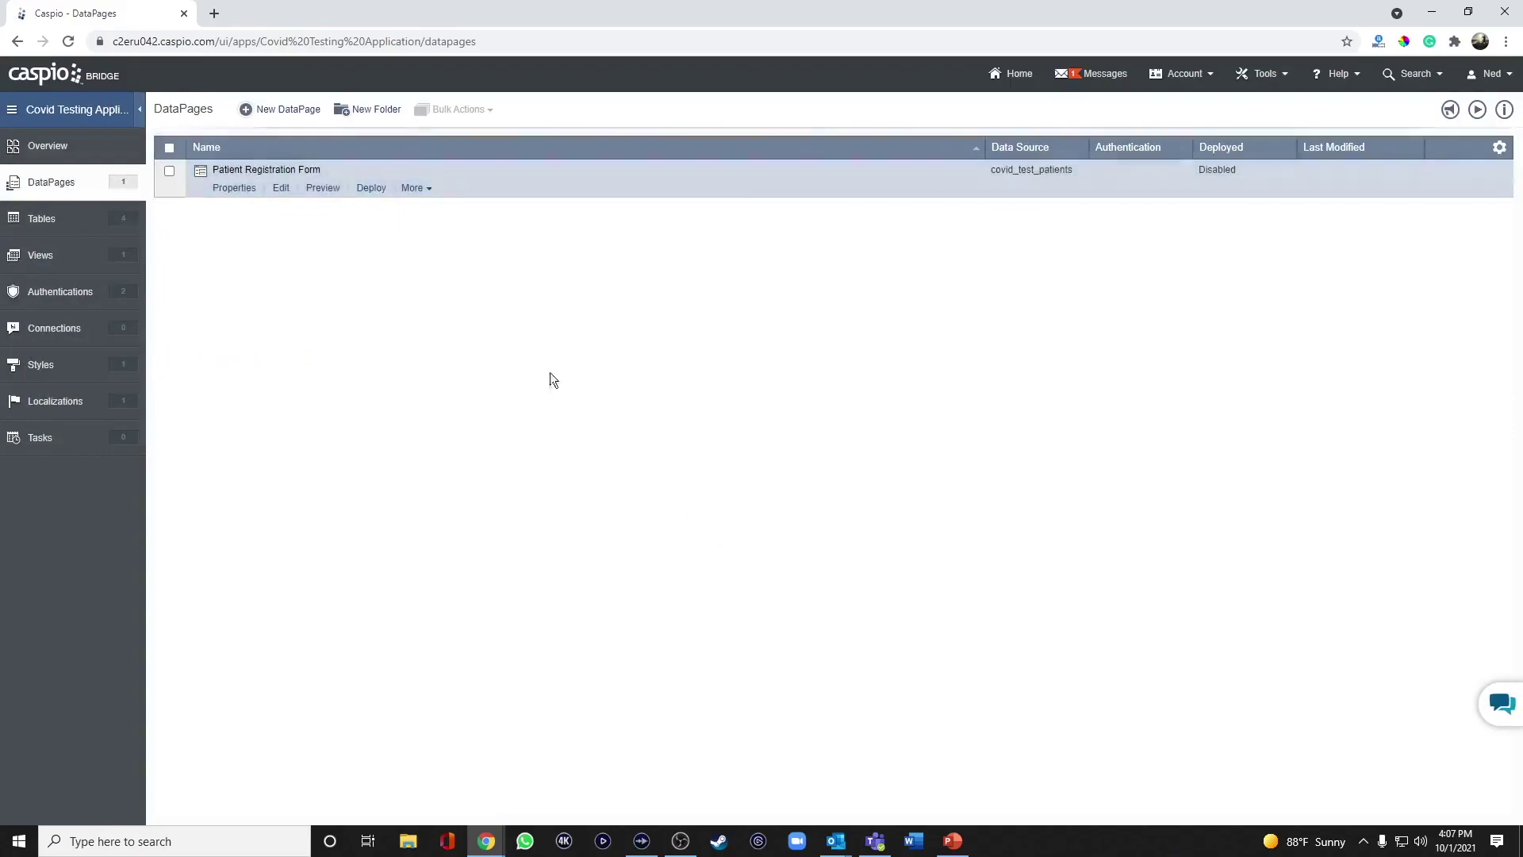
click(323, 188)
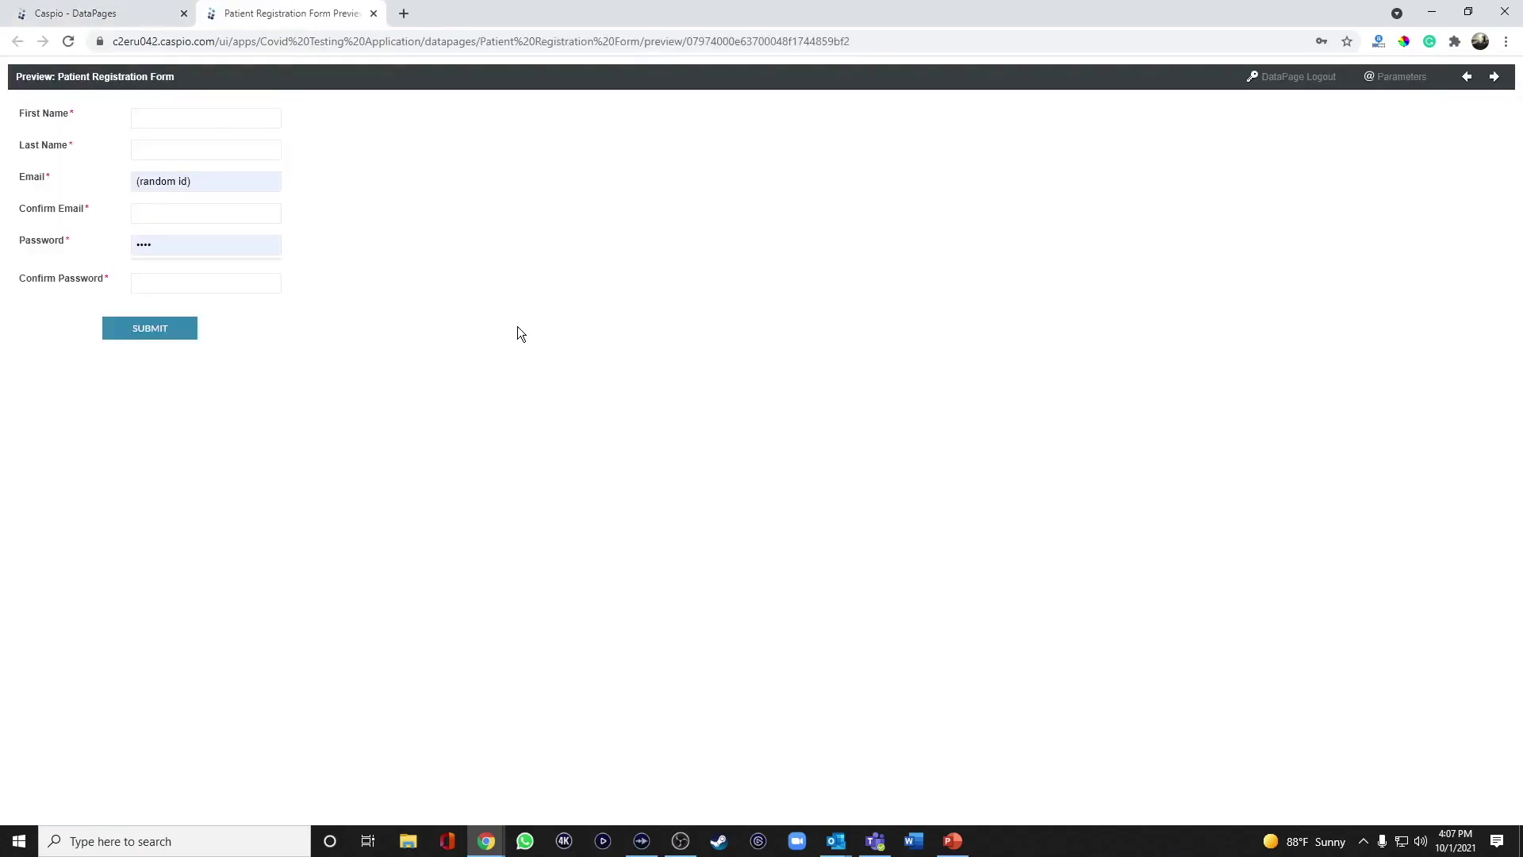
click(374, 14)
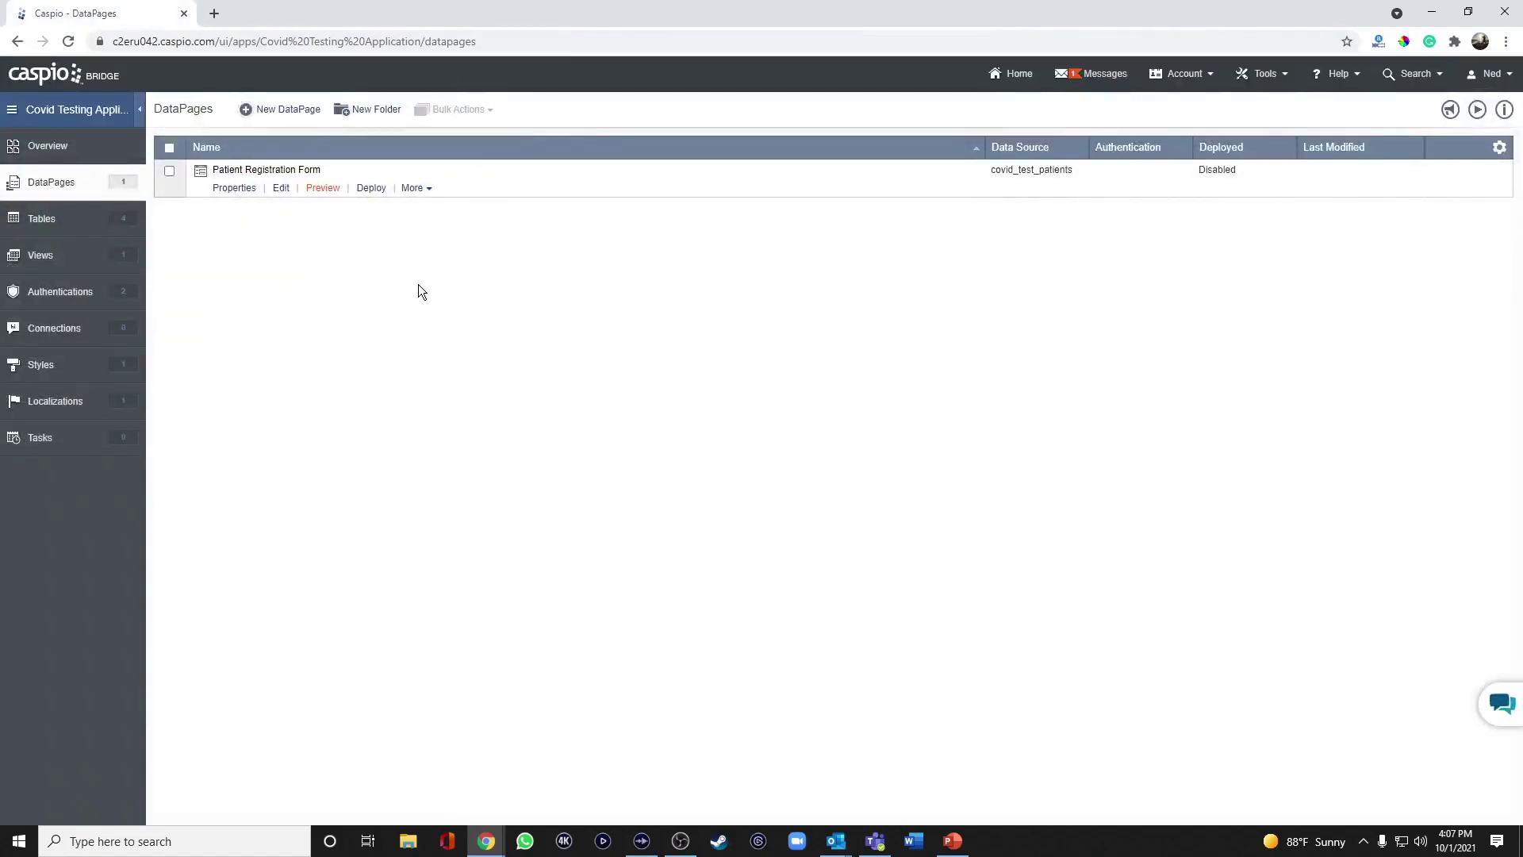
click(298, 109)
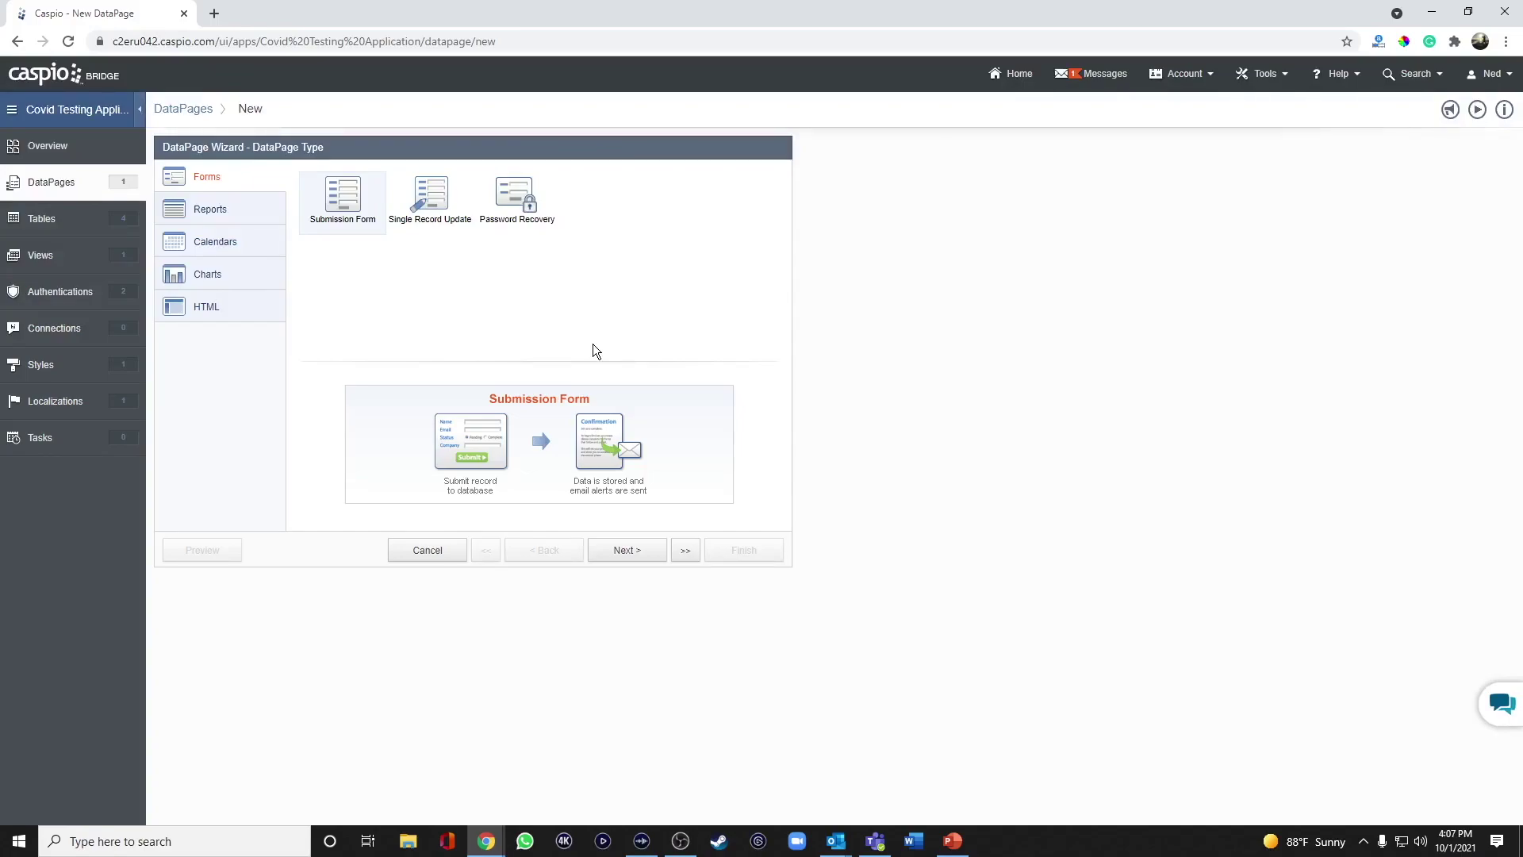
Create a Tabular report on covid_test_orders named 'View Test Results', restricted to authenticated patients.
click(249, 211)
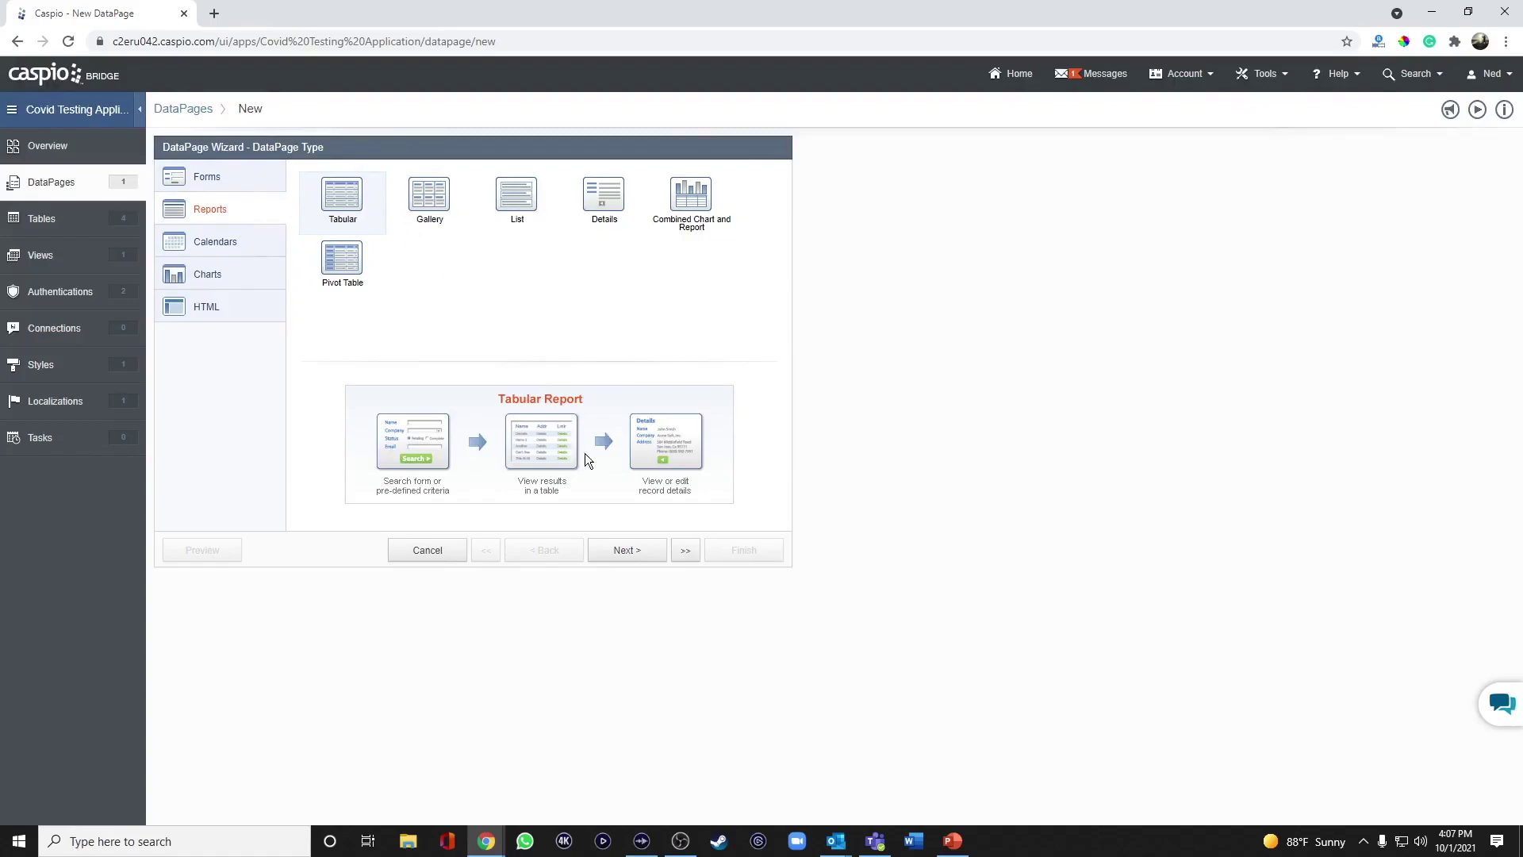
click(633, 551)
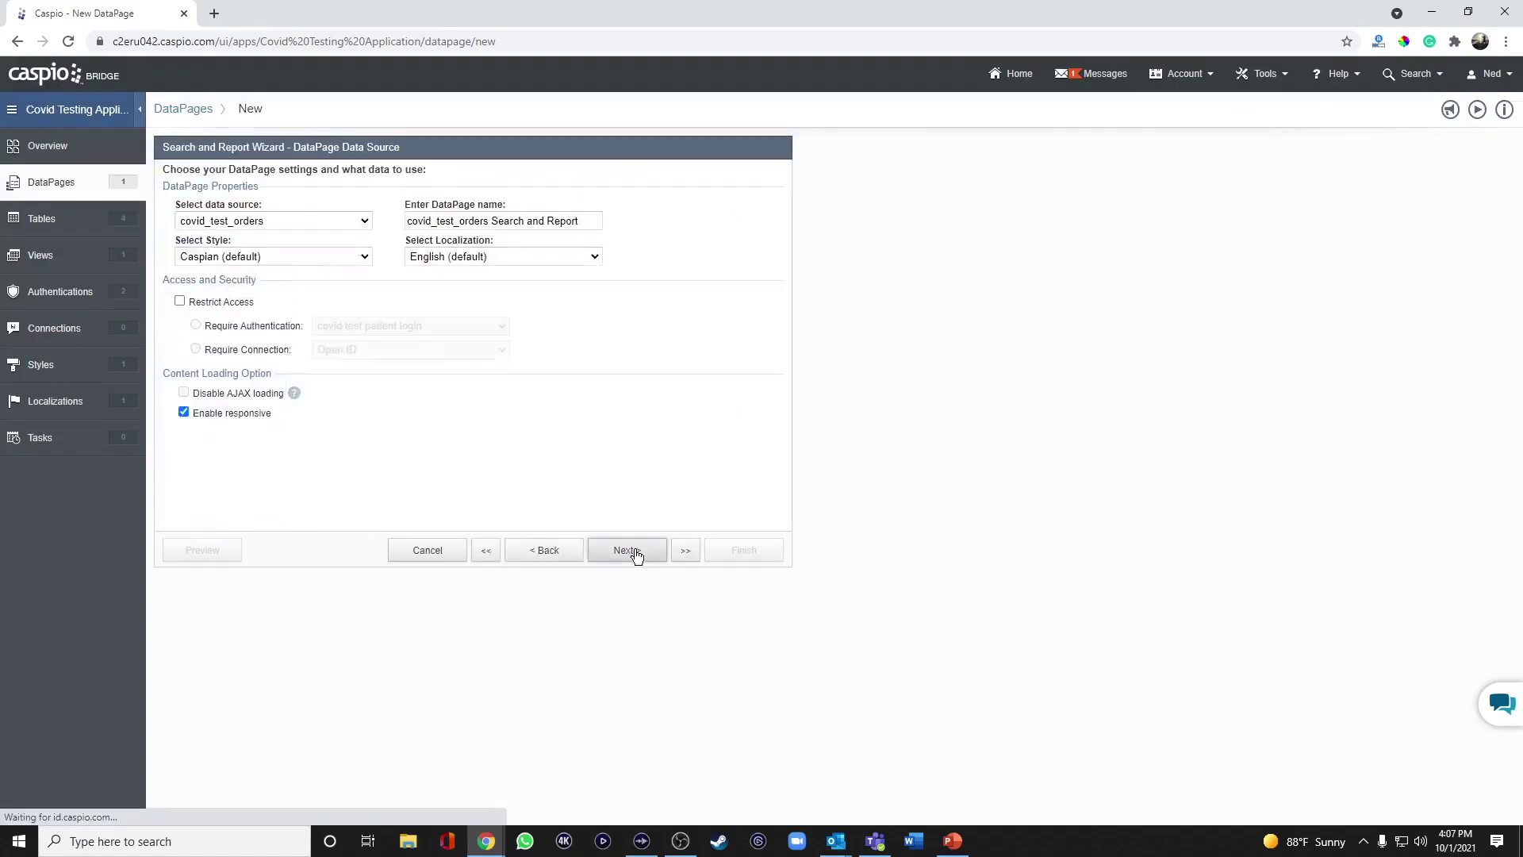
click(289, 222)
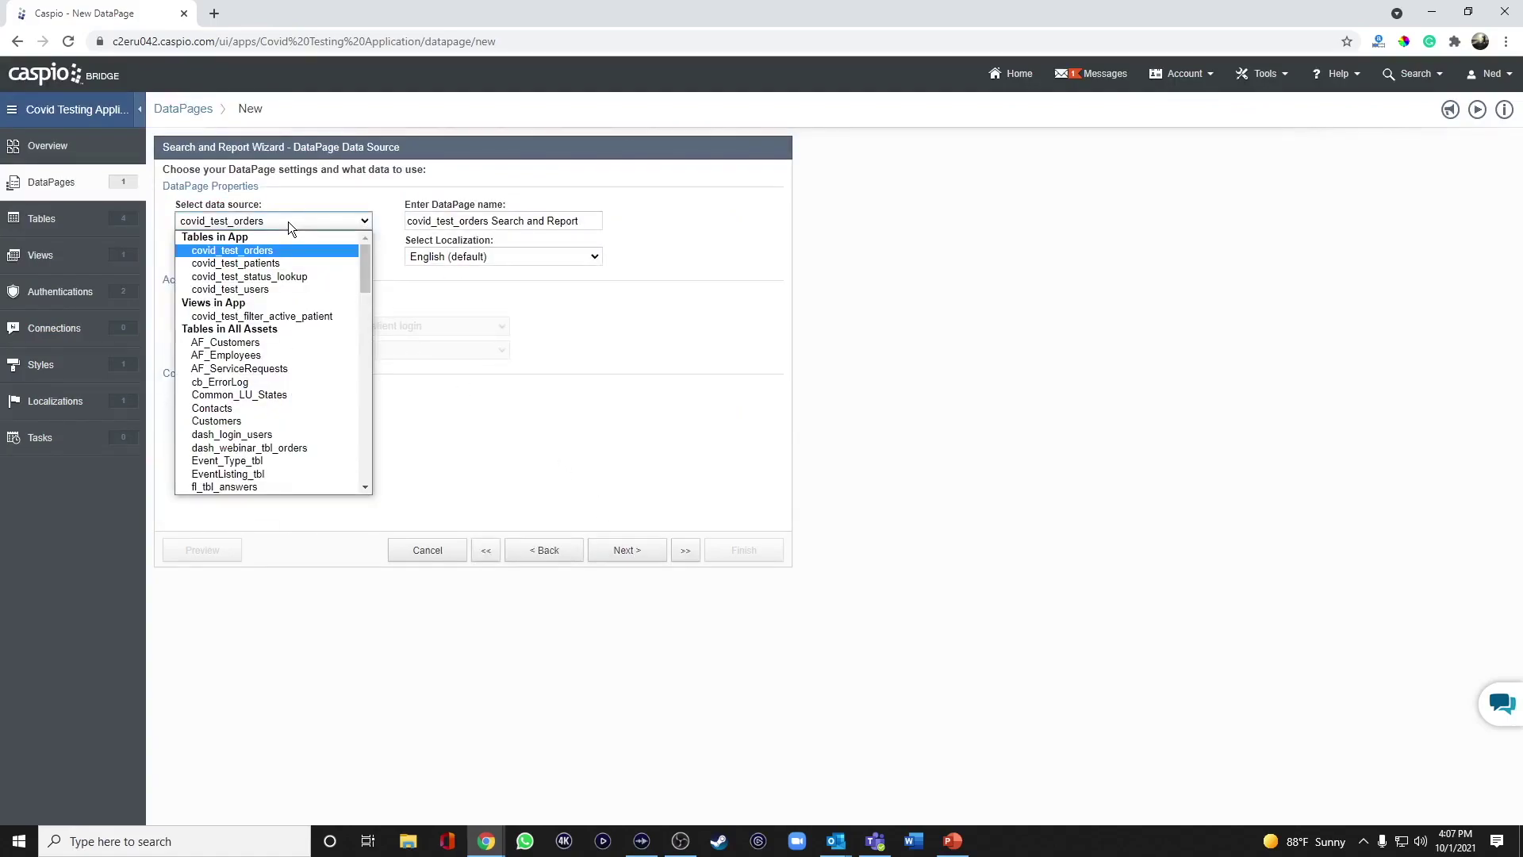
click(284, 251)
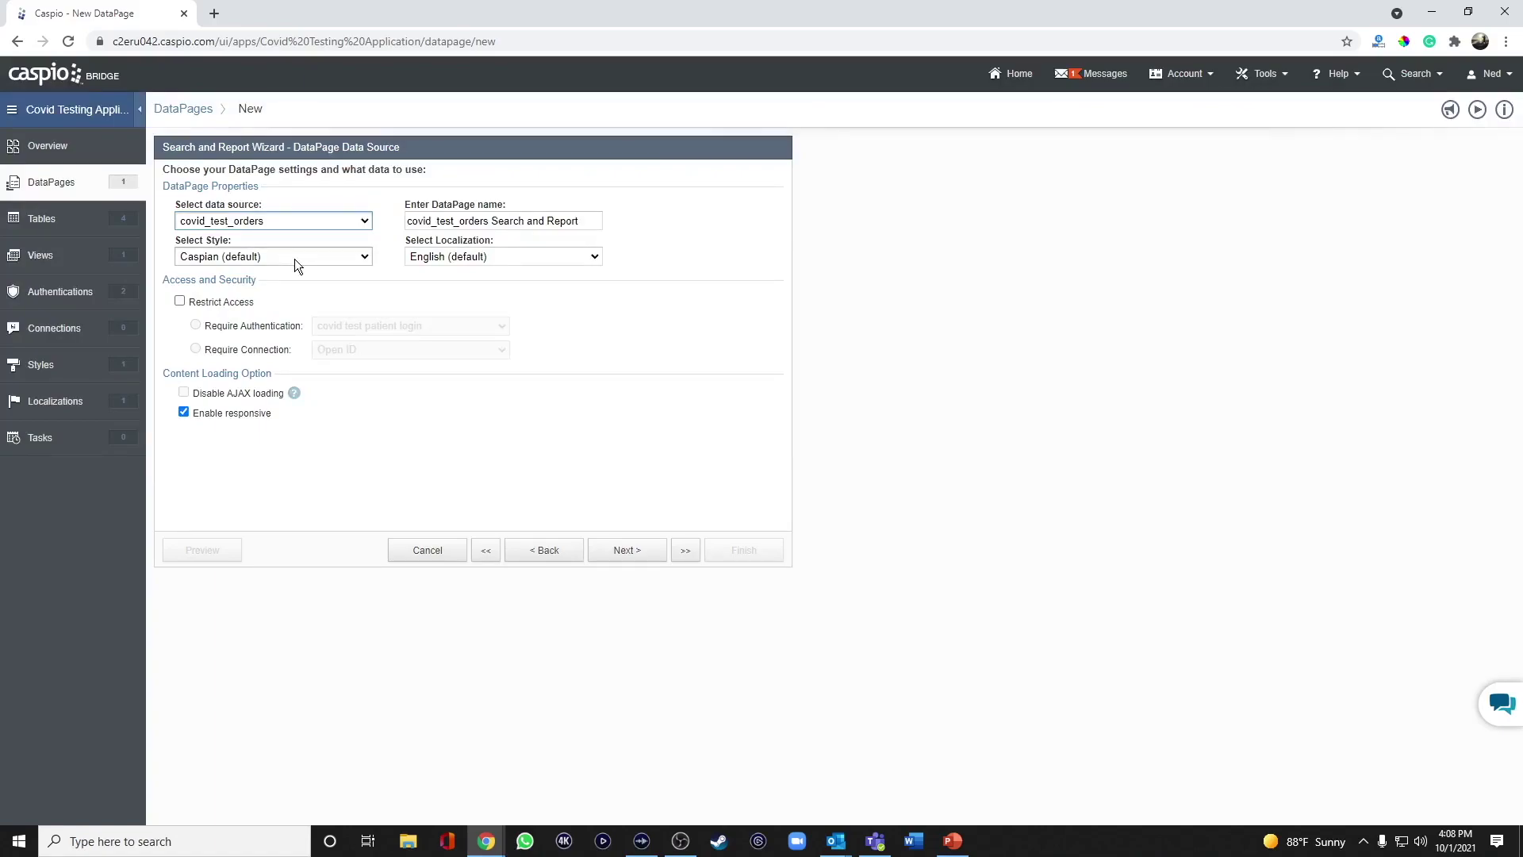
drag(601, 221, 274, 157)
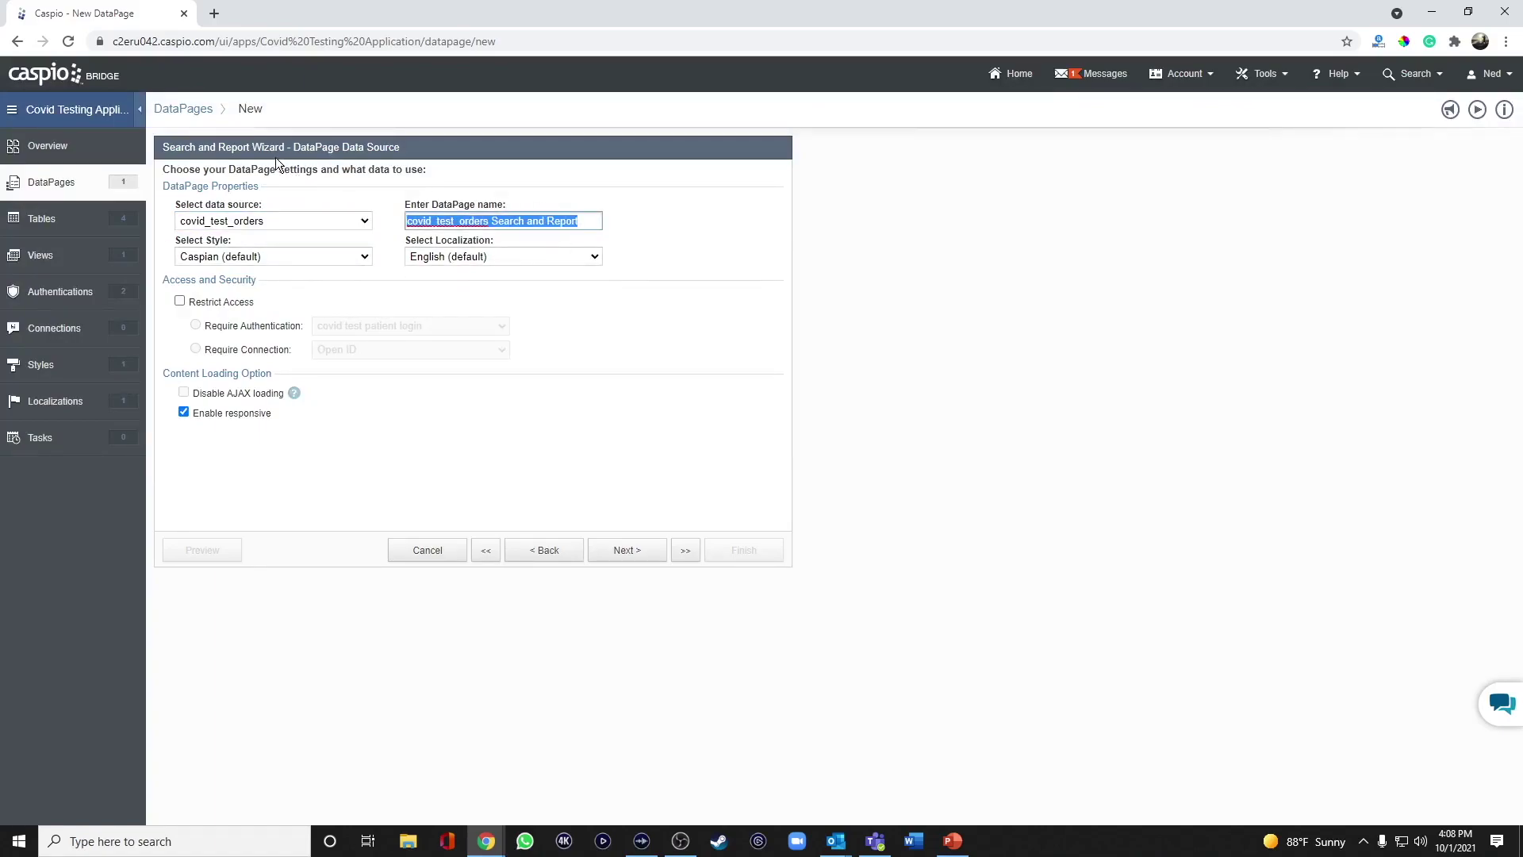
text(View )
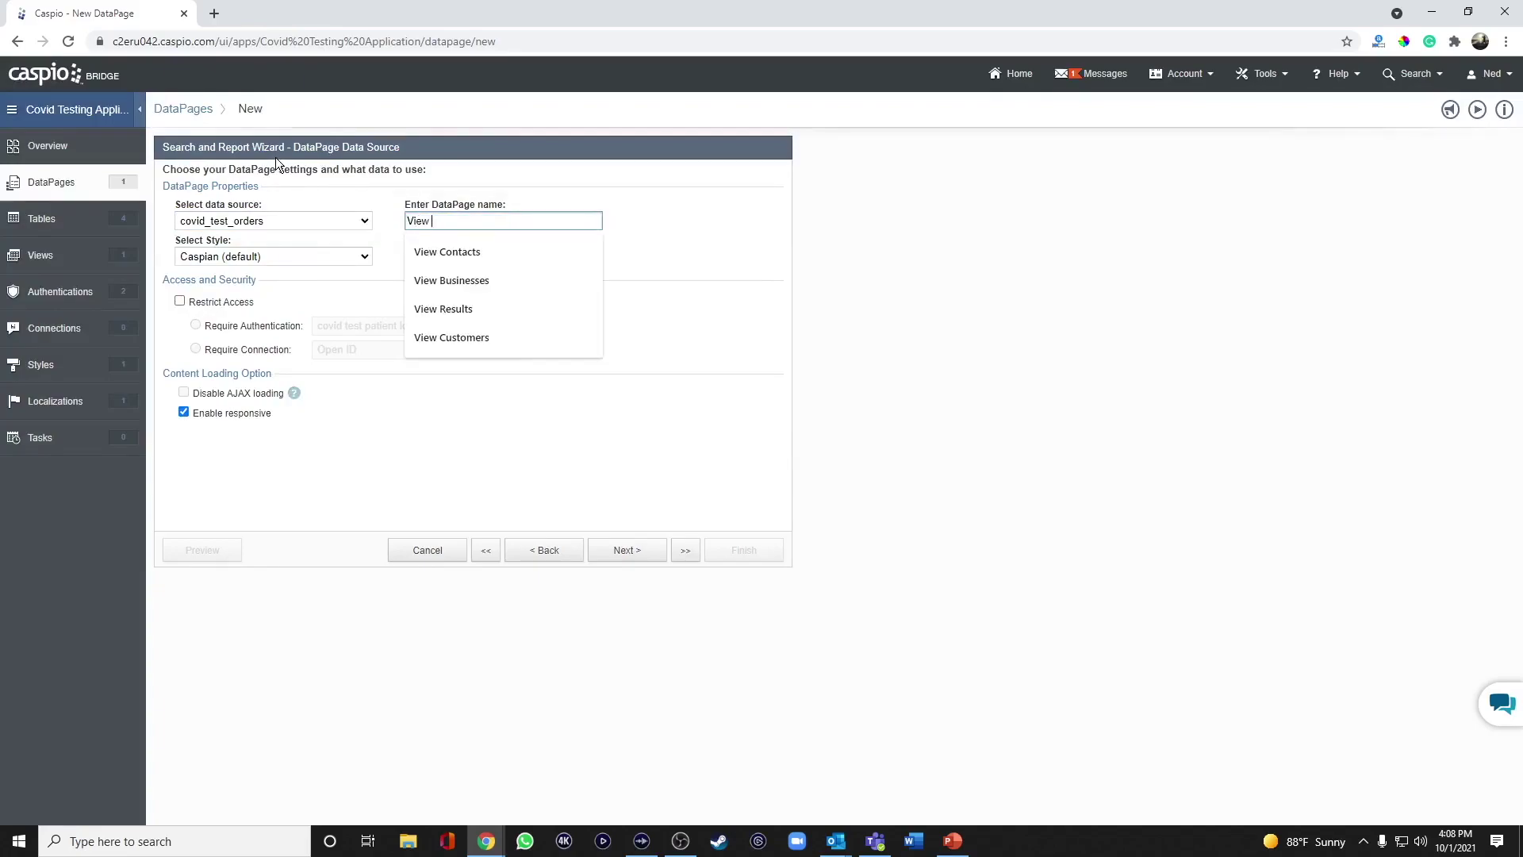
text(Test Results)
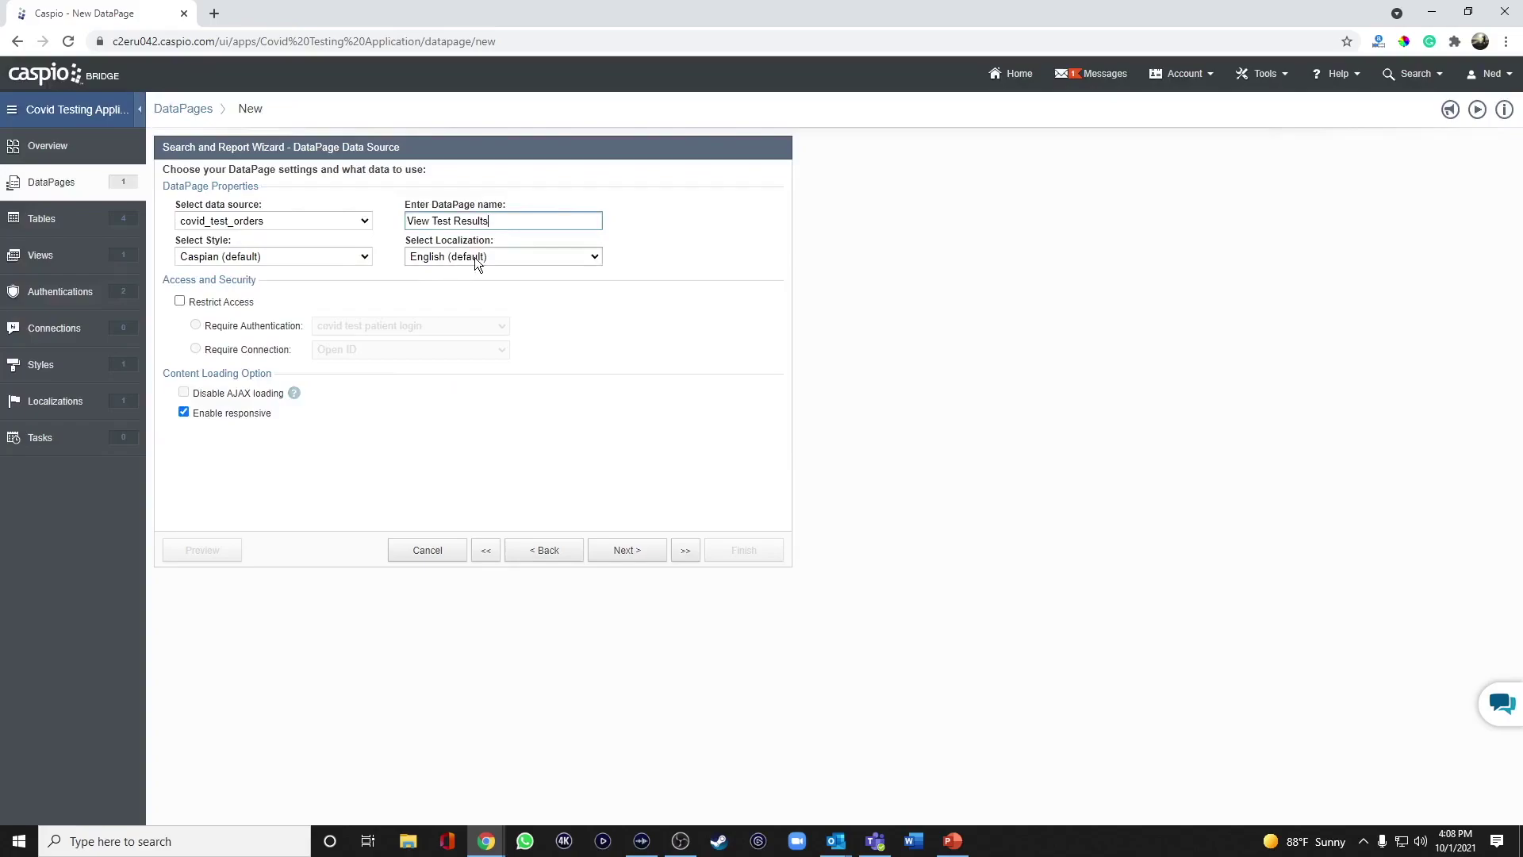
click(237, 305)
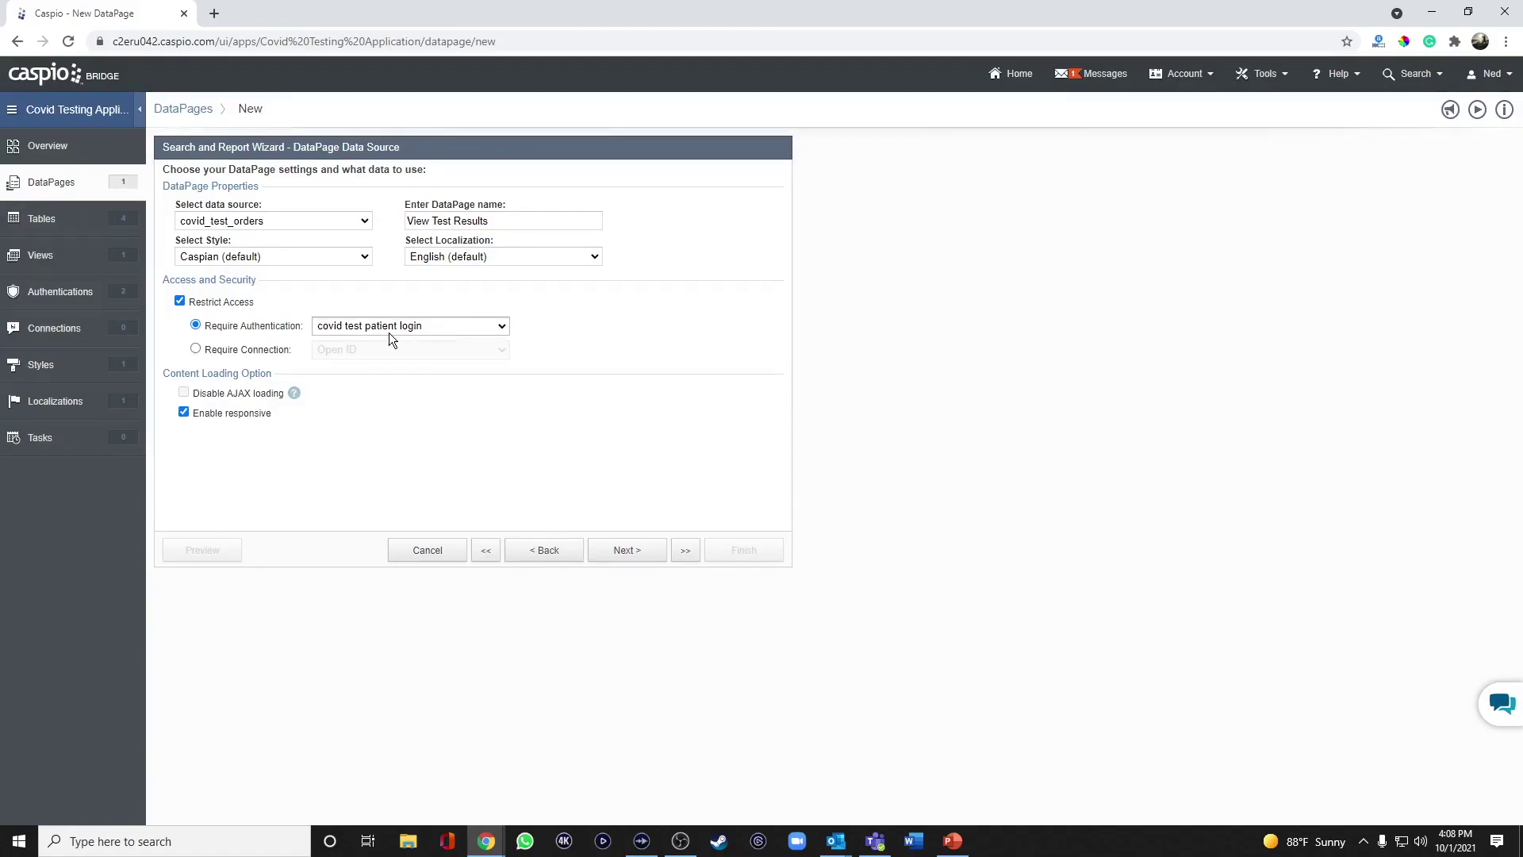
click(637, 555)
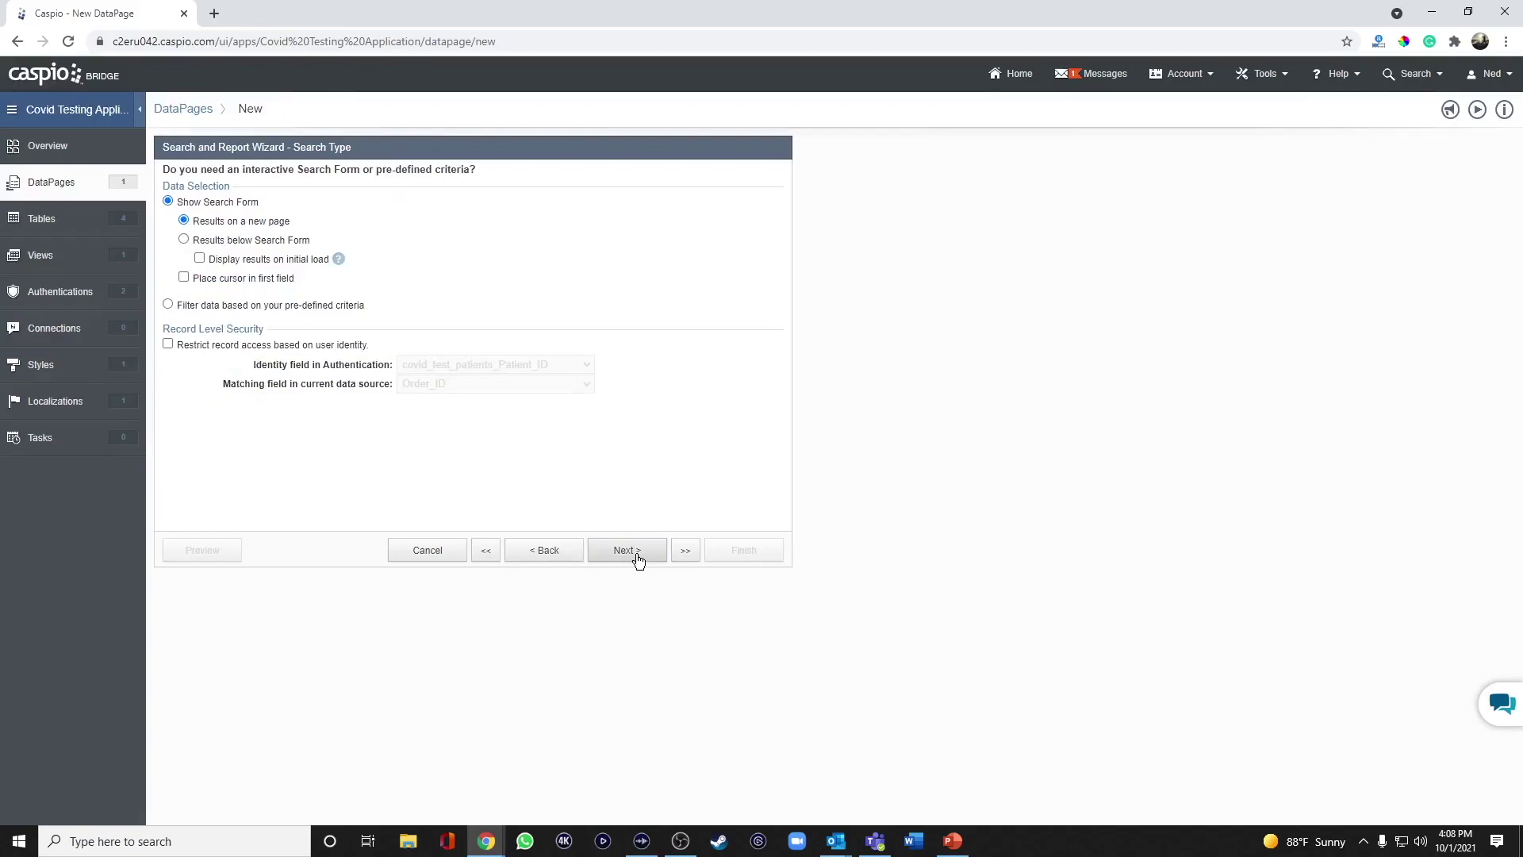
Place results below the search form and restrict records to the logged-in user's Patient_ID.
click(222, 243)
click(199, 345)
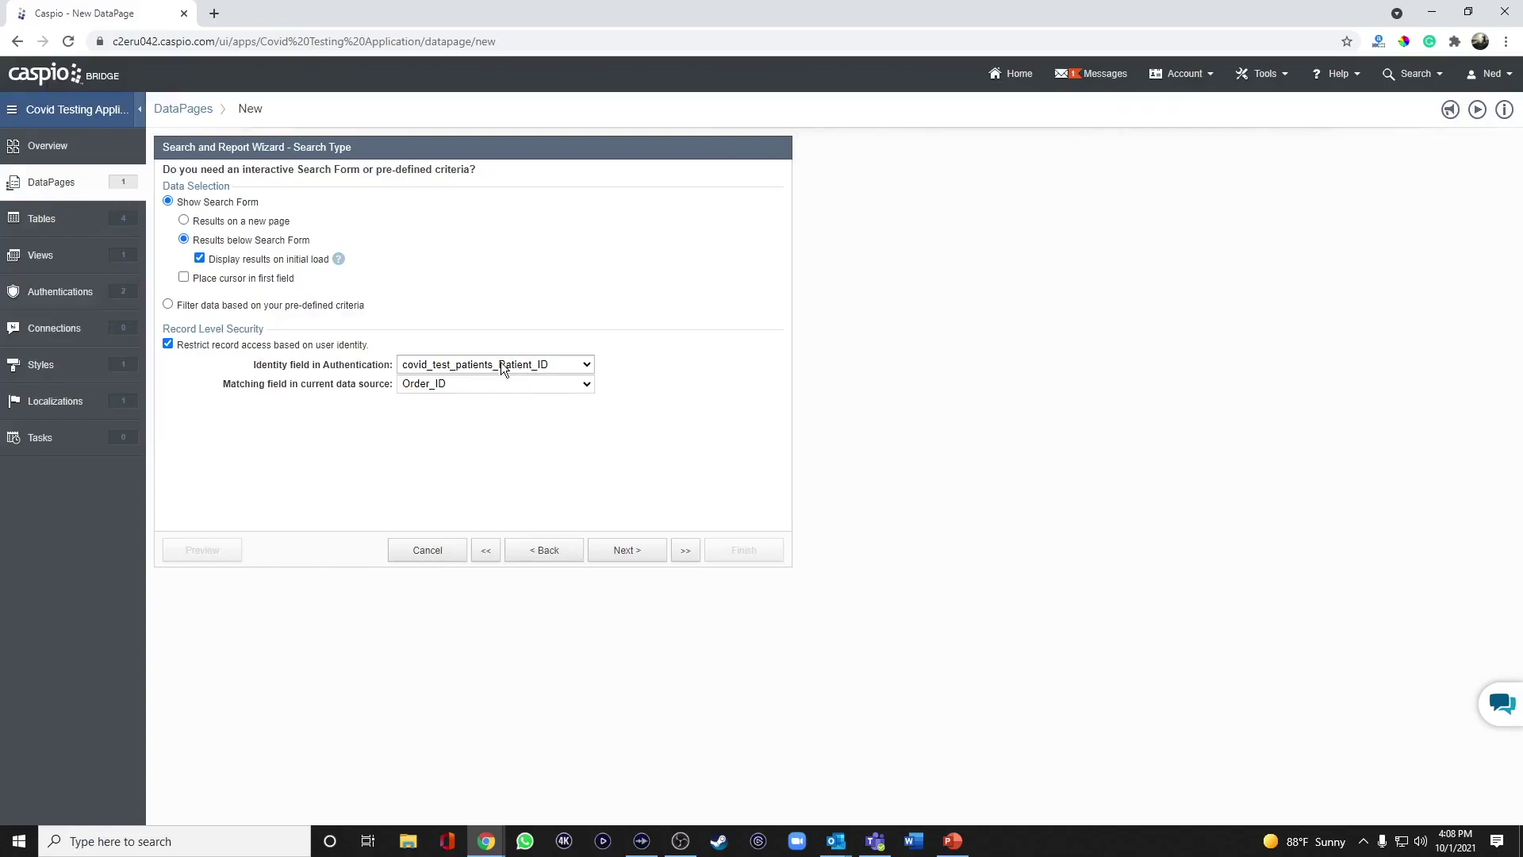
click(483, 384)
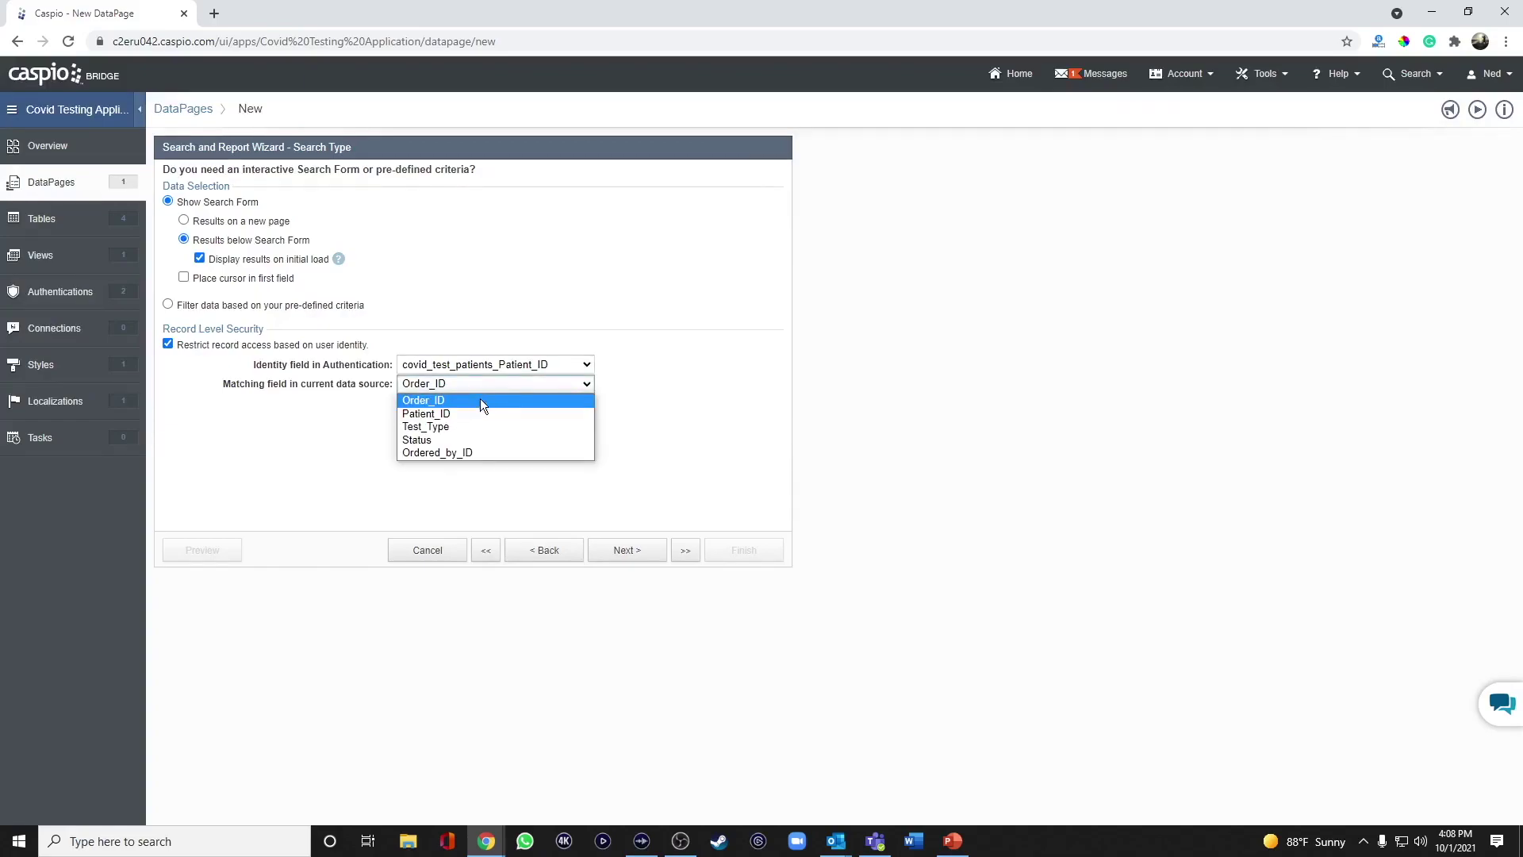
click(478, 409)
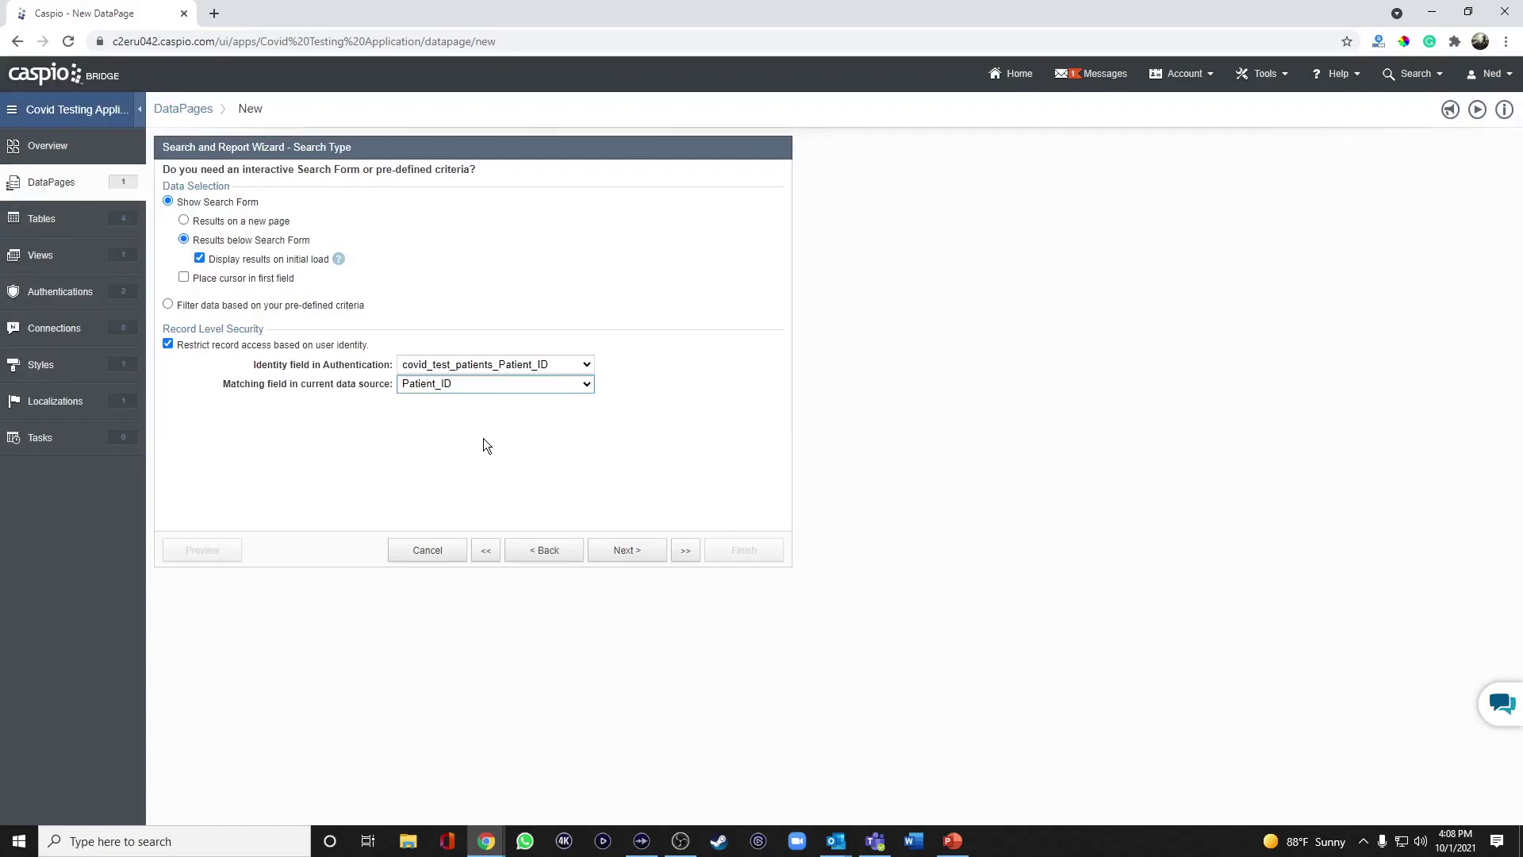
click(631, 548)
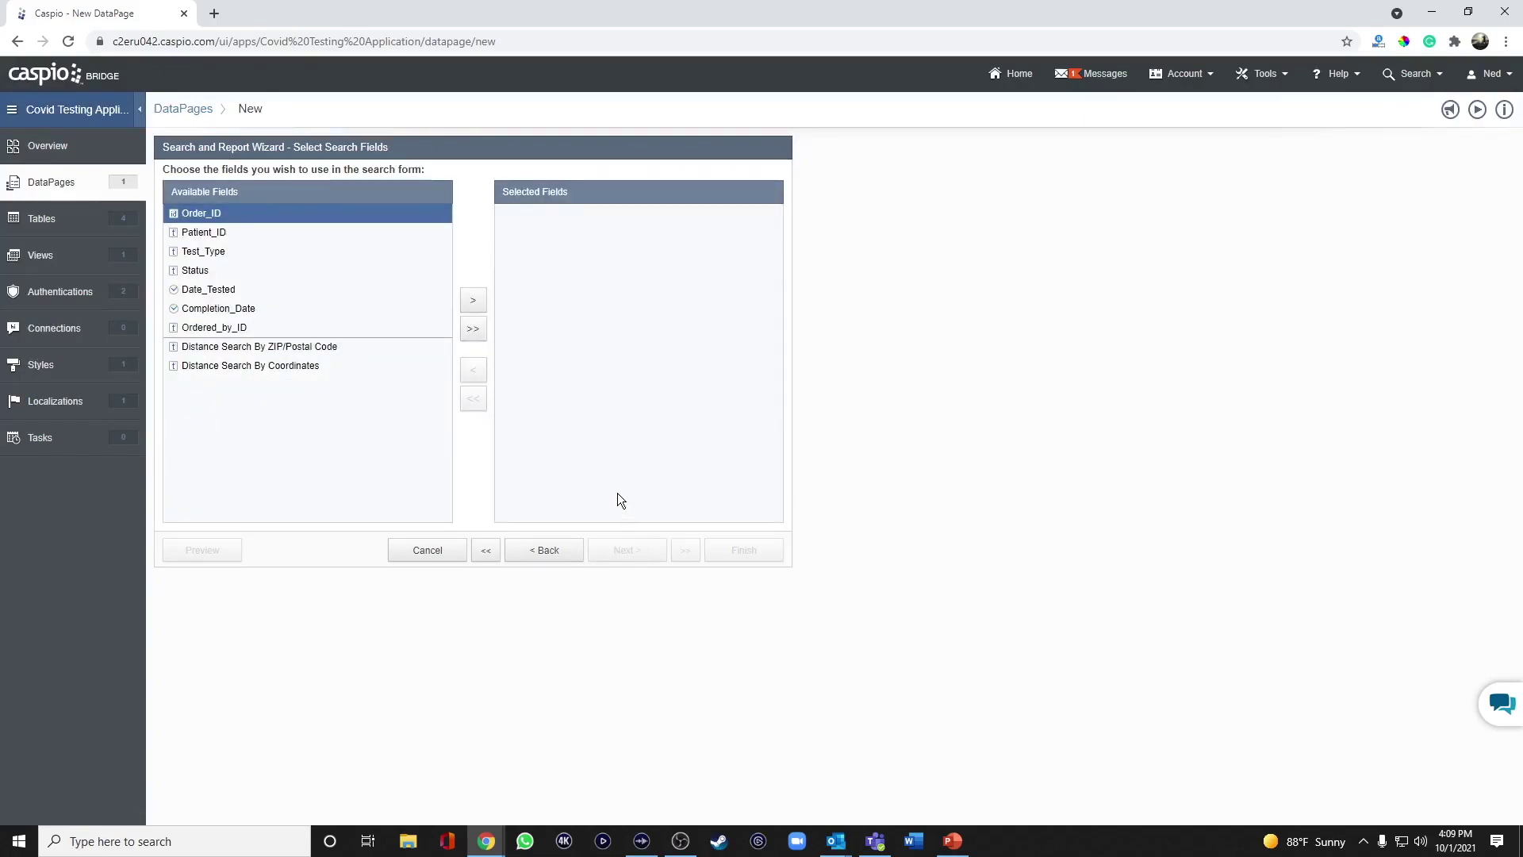
Add Order_ID as a search field and make it an AutoComplete element.
click(473, 300)
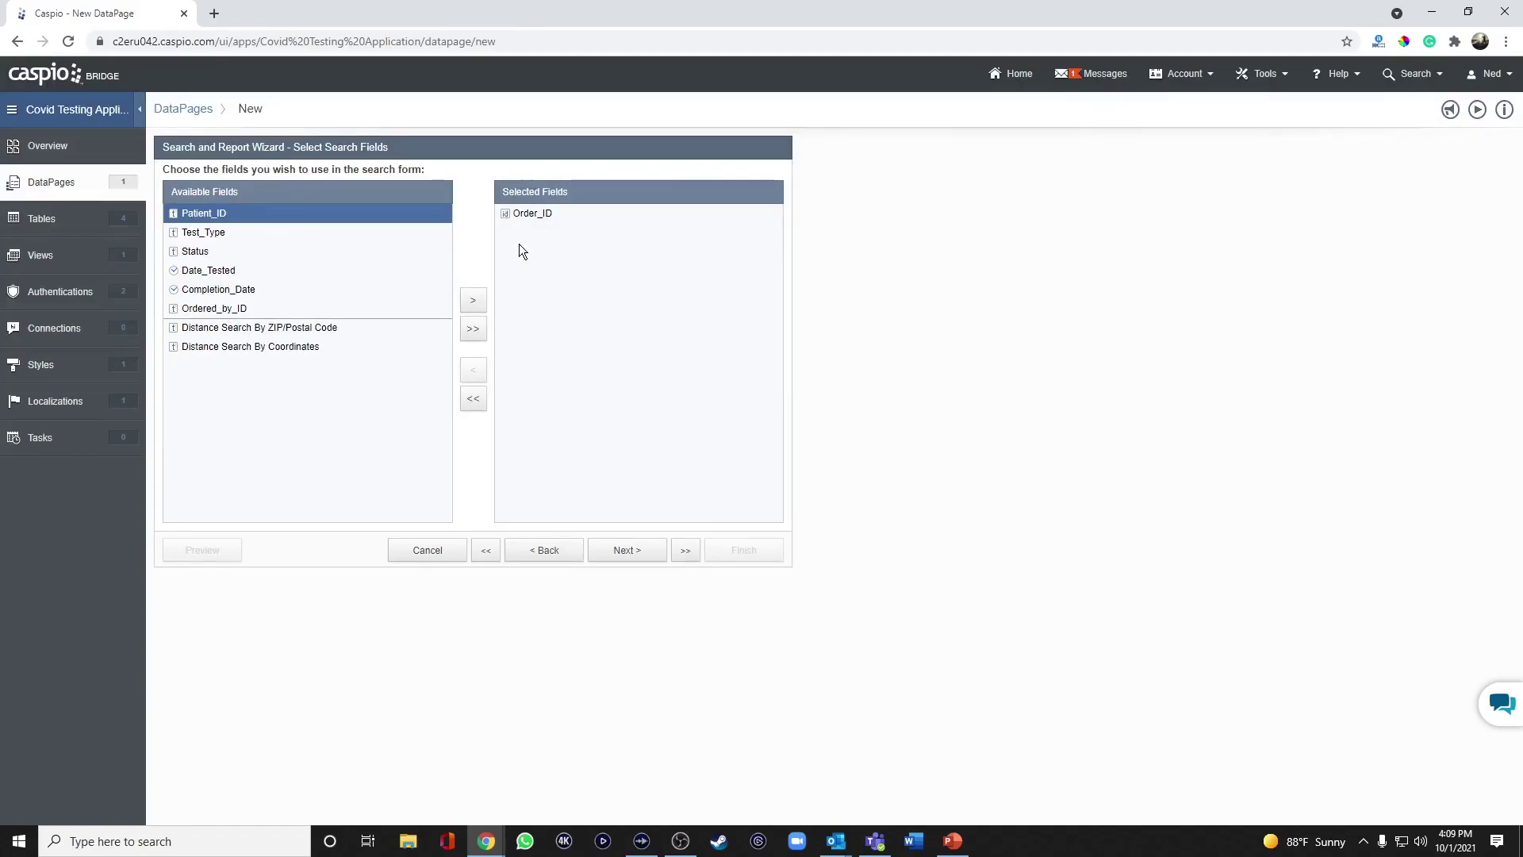
click(636, 553)
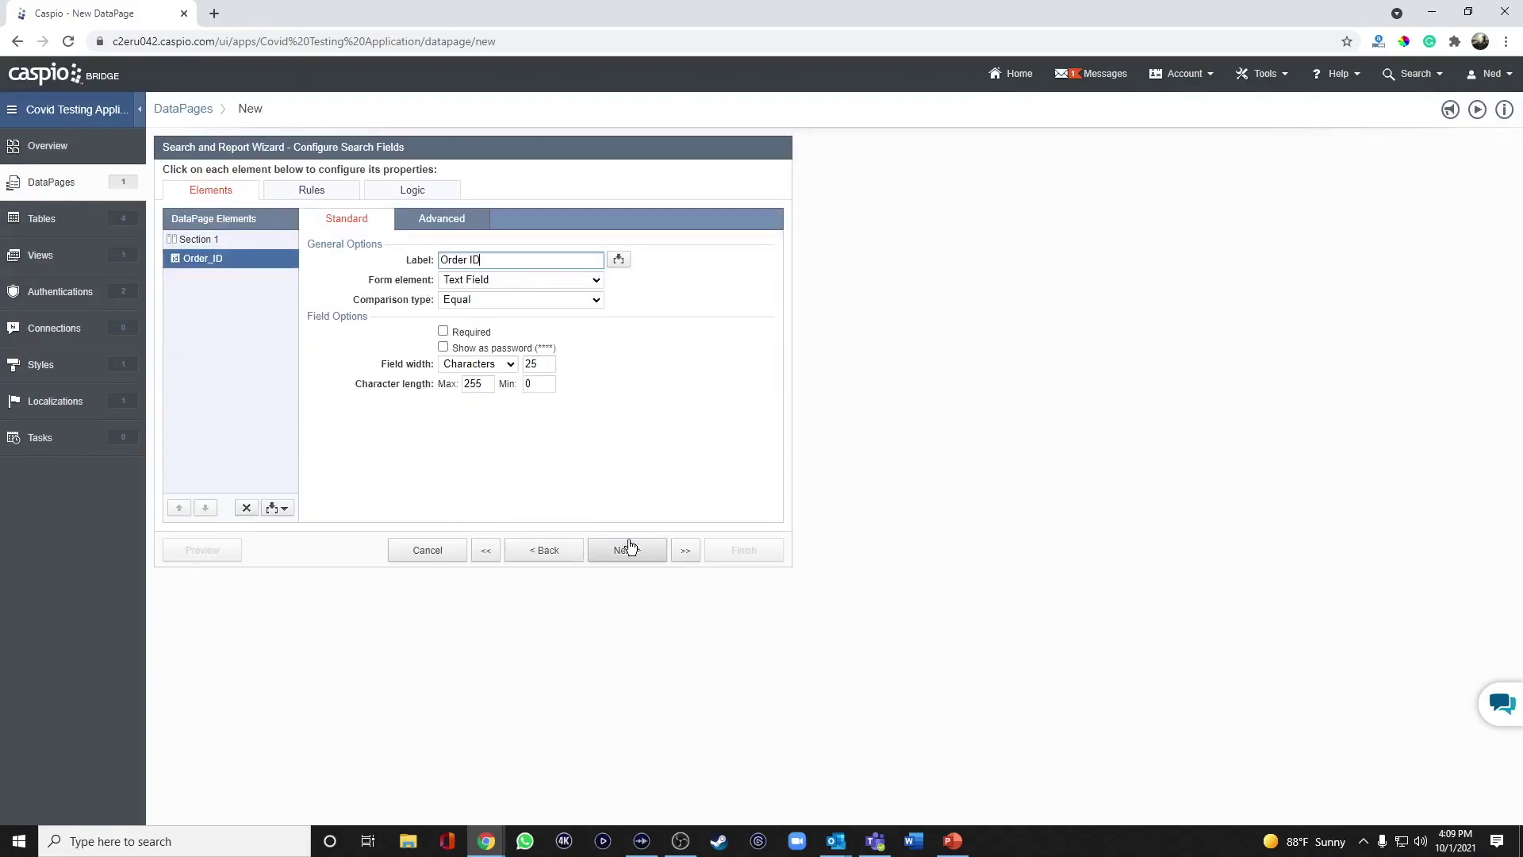
click(485, 284)
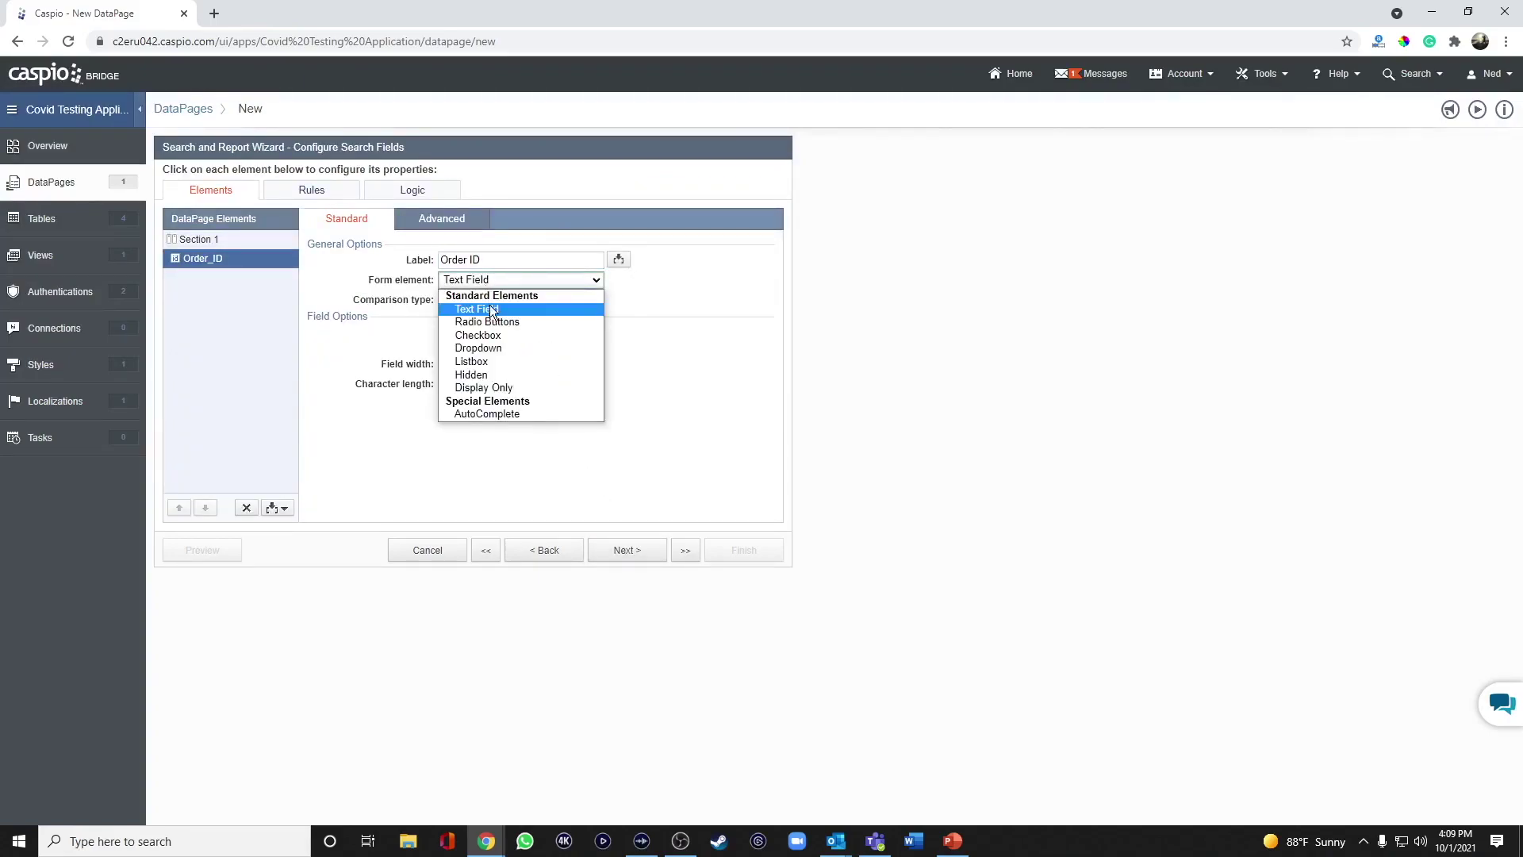
click(496, 412)
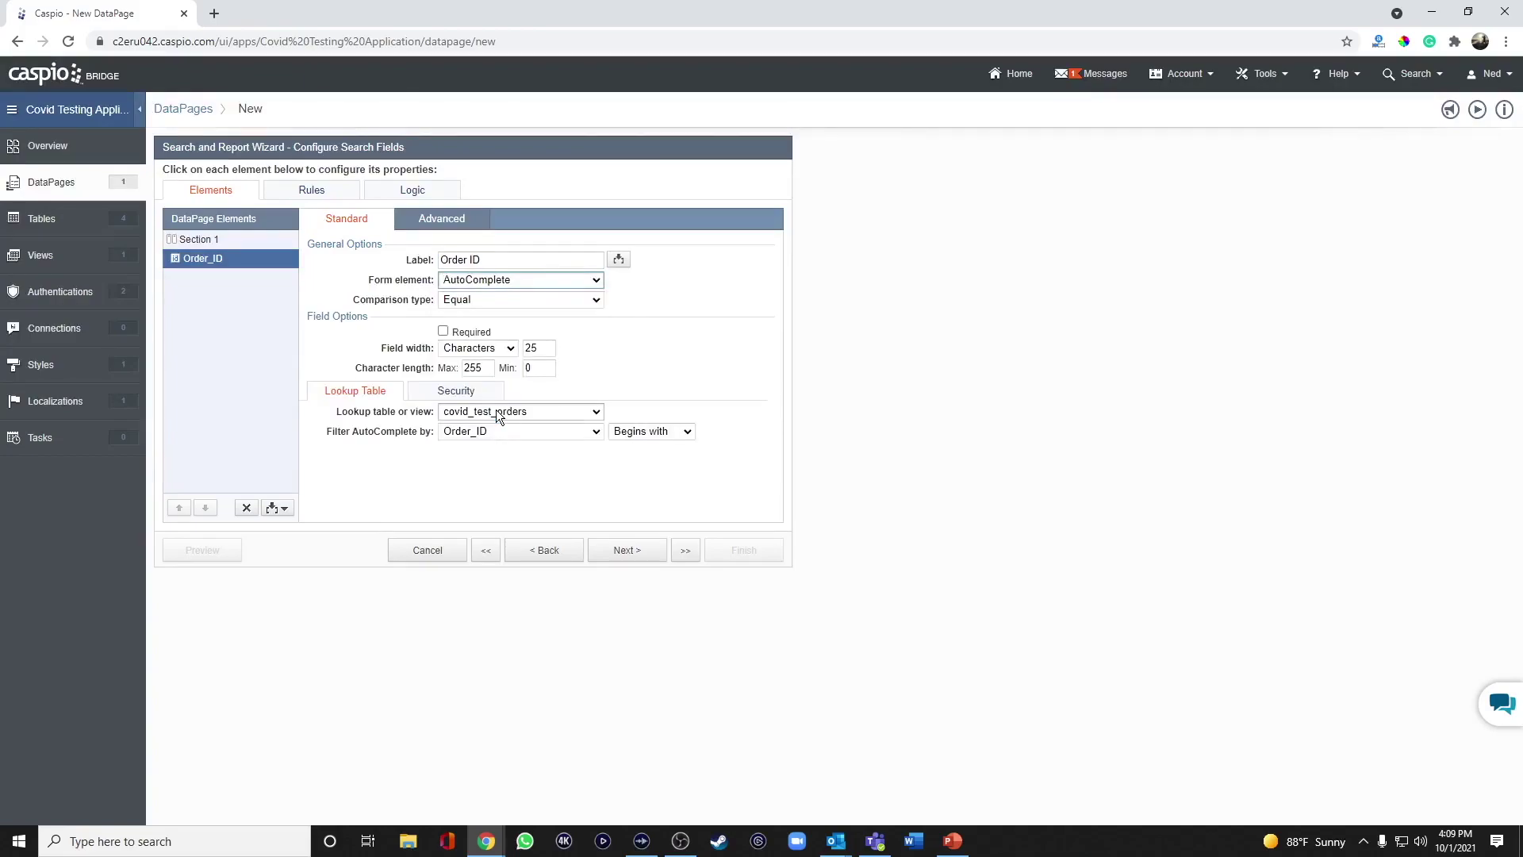
Limit Order_ID lookup values to the user's Patient_ID and match entries with Contains.
click(456, 391)
click(447, 414)
click(550, 452)
click(554, 477)
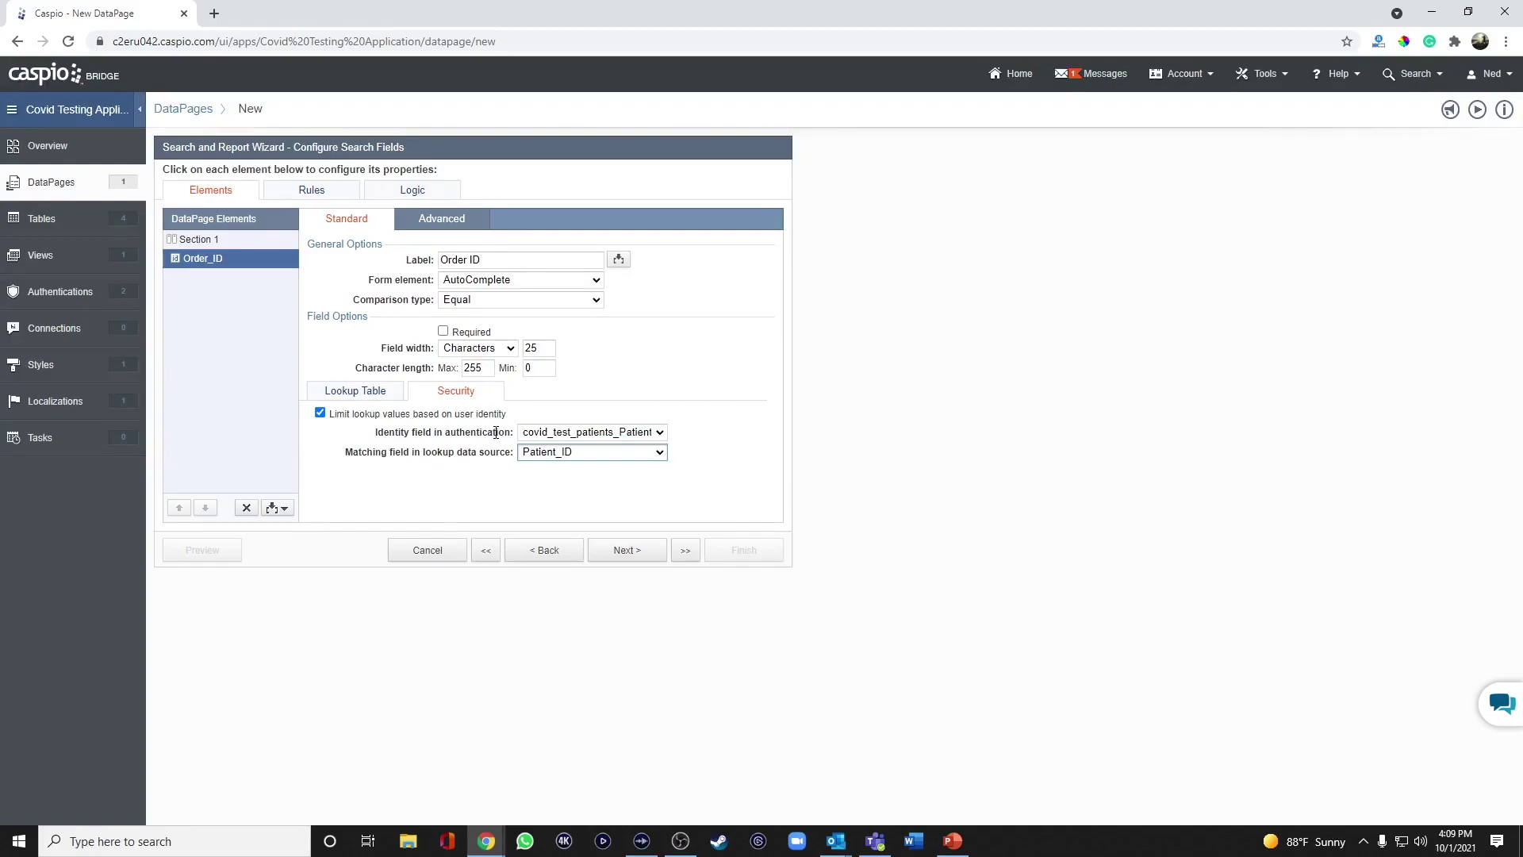
click(373, 391)
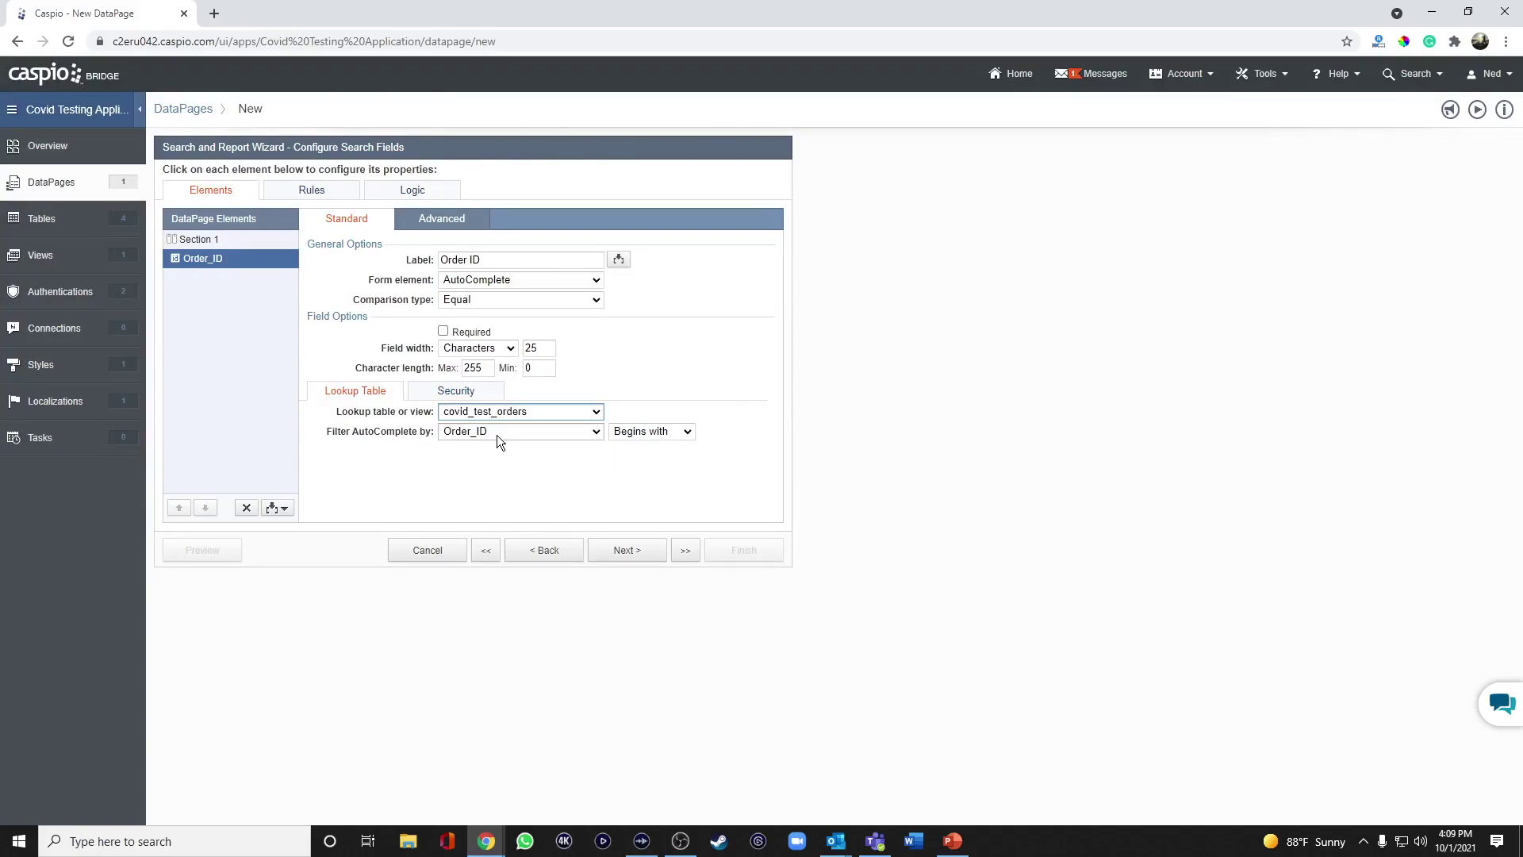
click(621, 436)
click(639, 457)
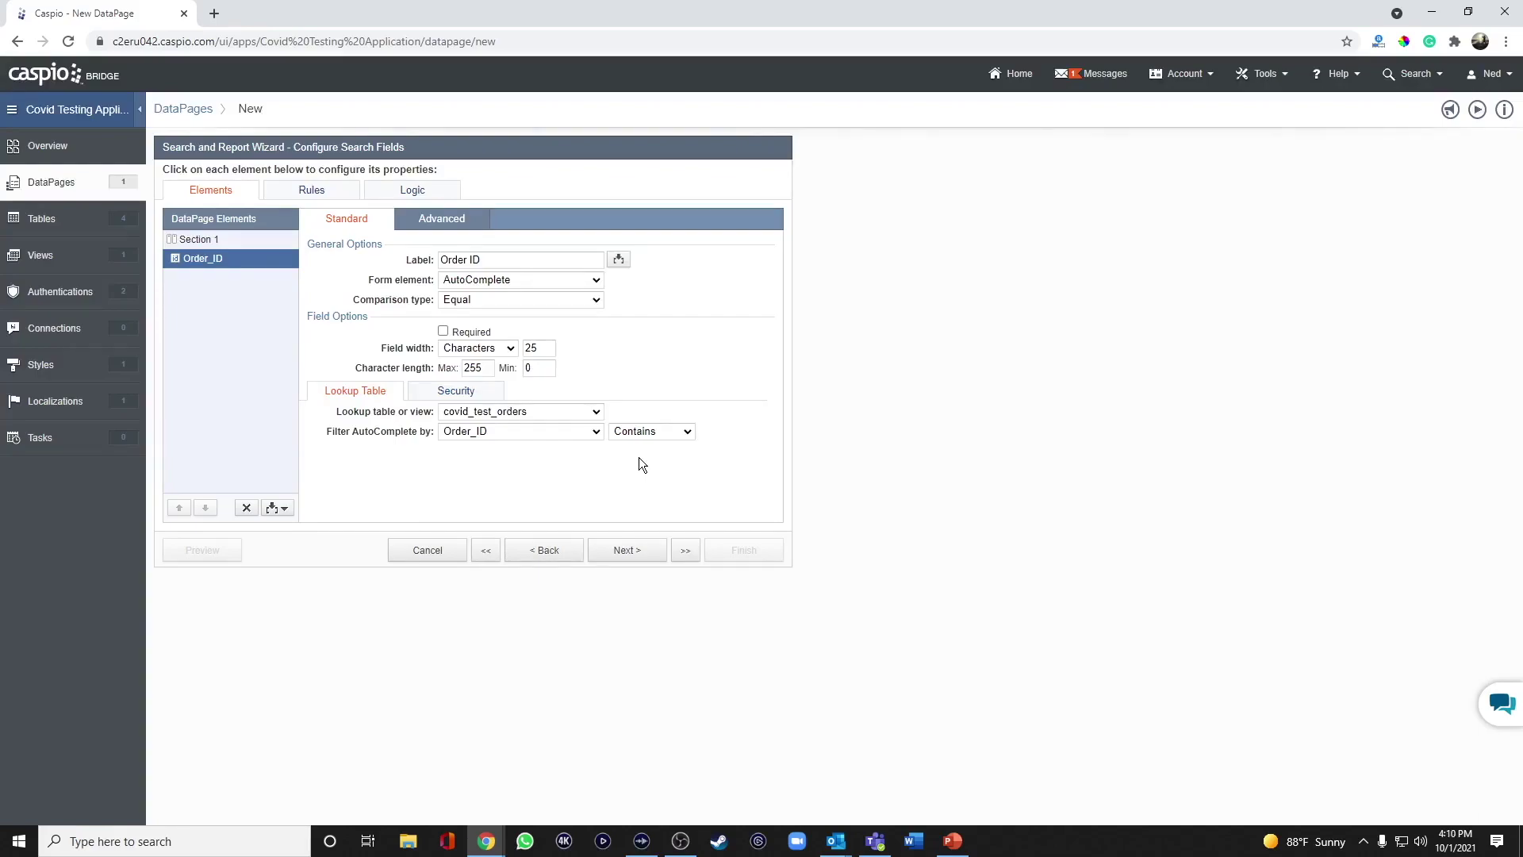
click(636, 555)
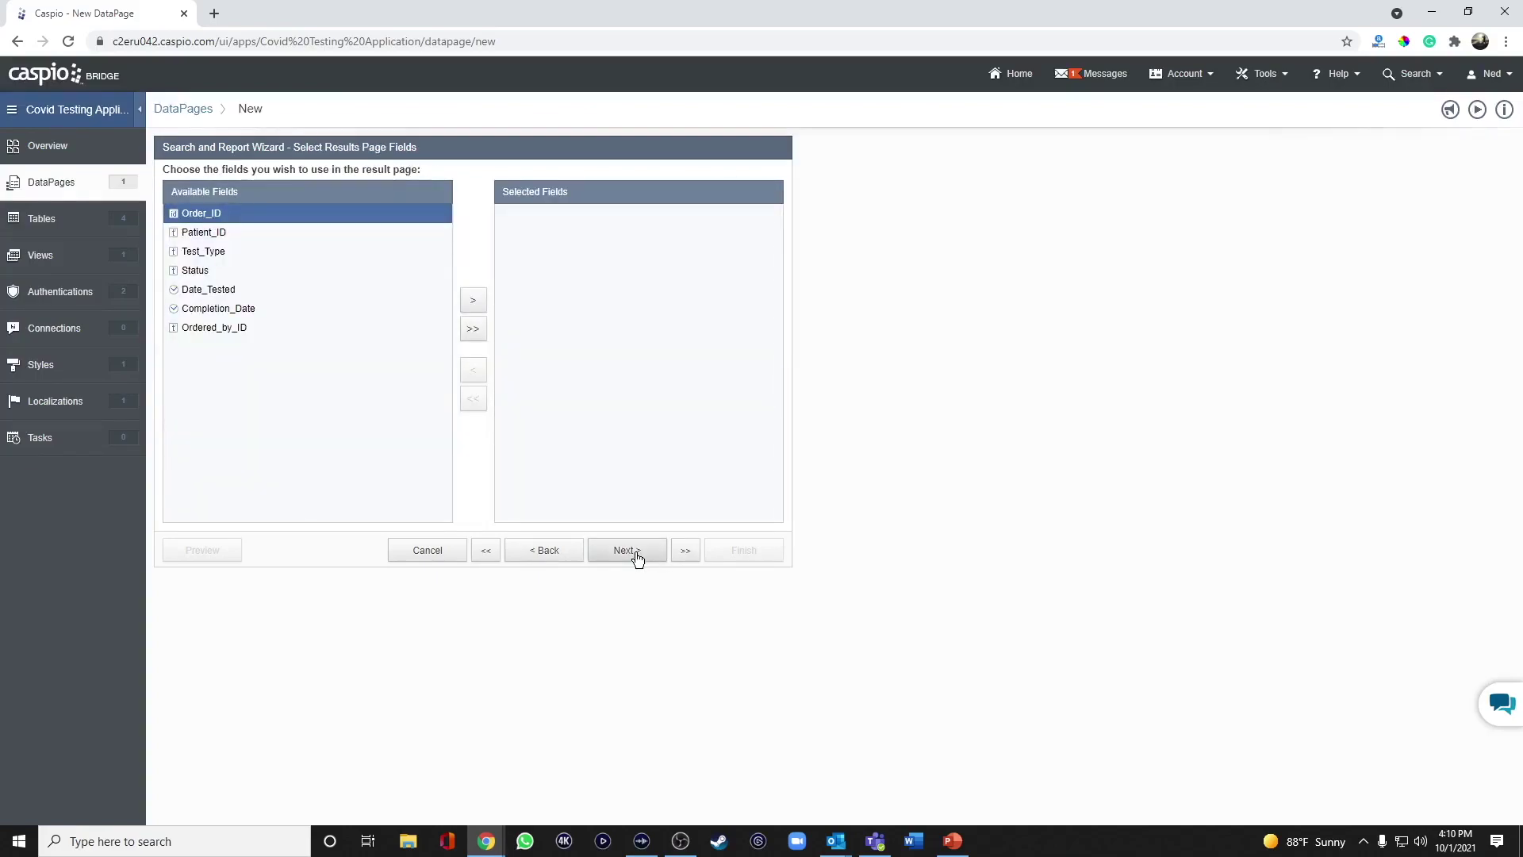
Add Order_ID, Test_Type, Status, Date_Tested, Completion_Date and Ordered_by_ID to the results page.
click(473, 300)
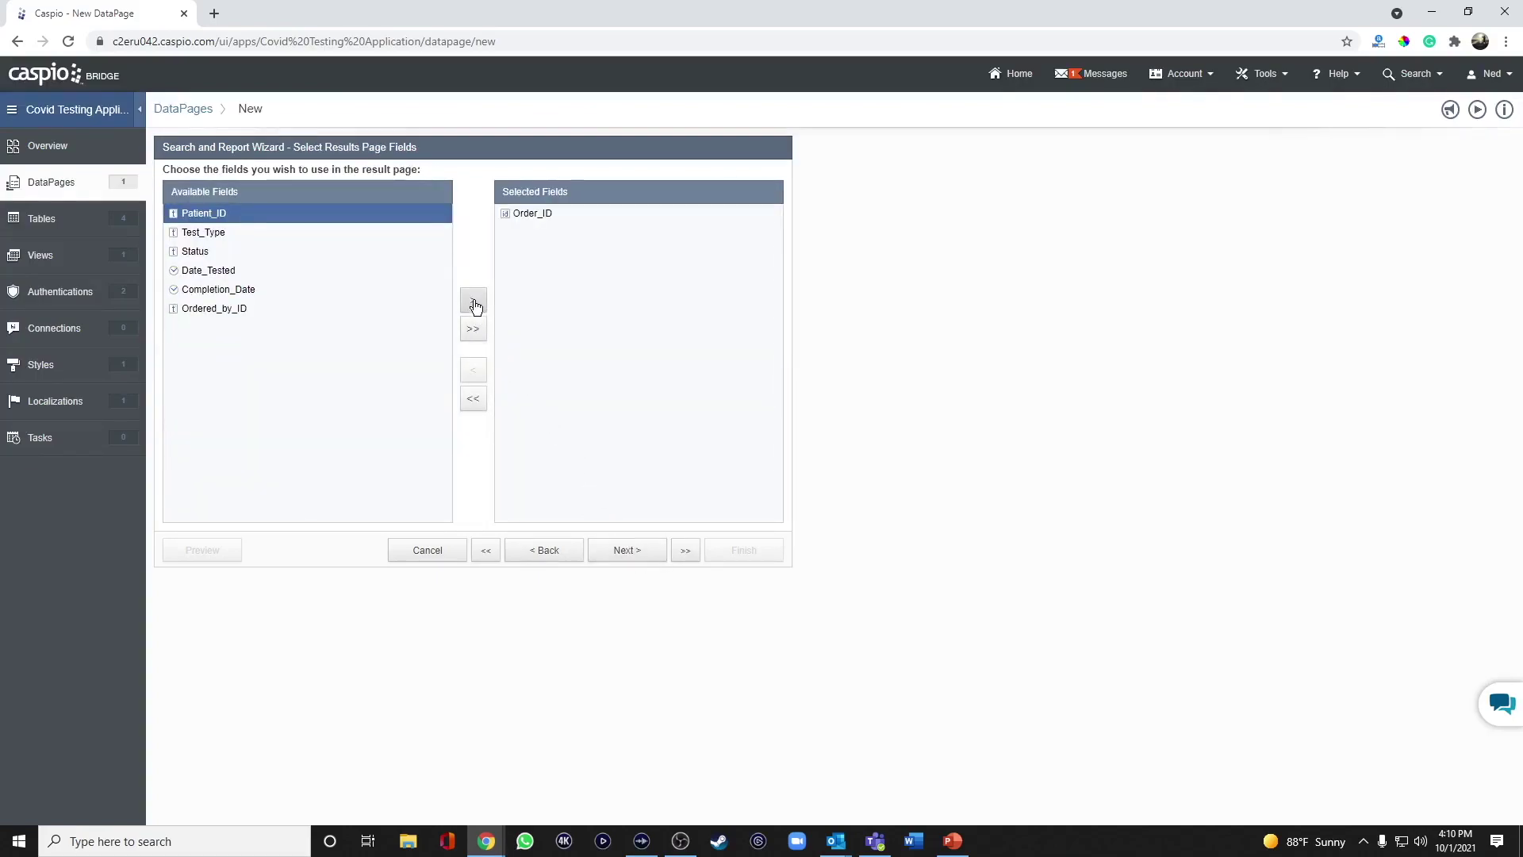
click(252, 233)
click(473, 300)
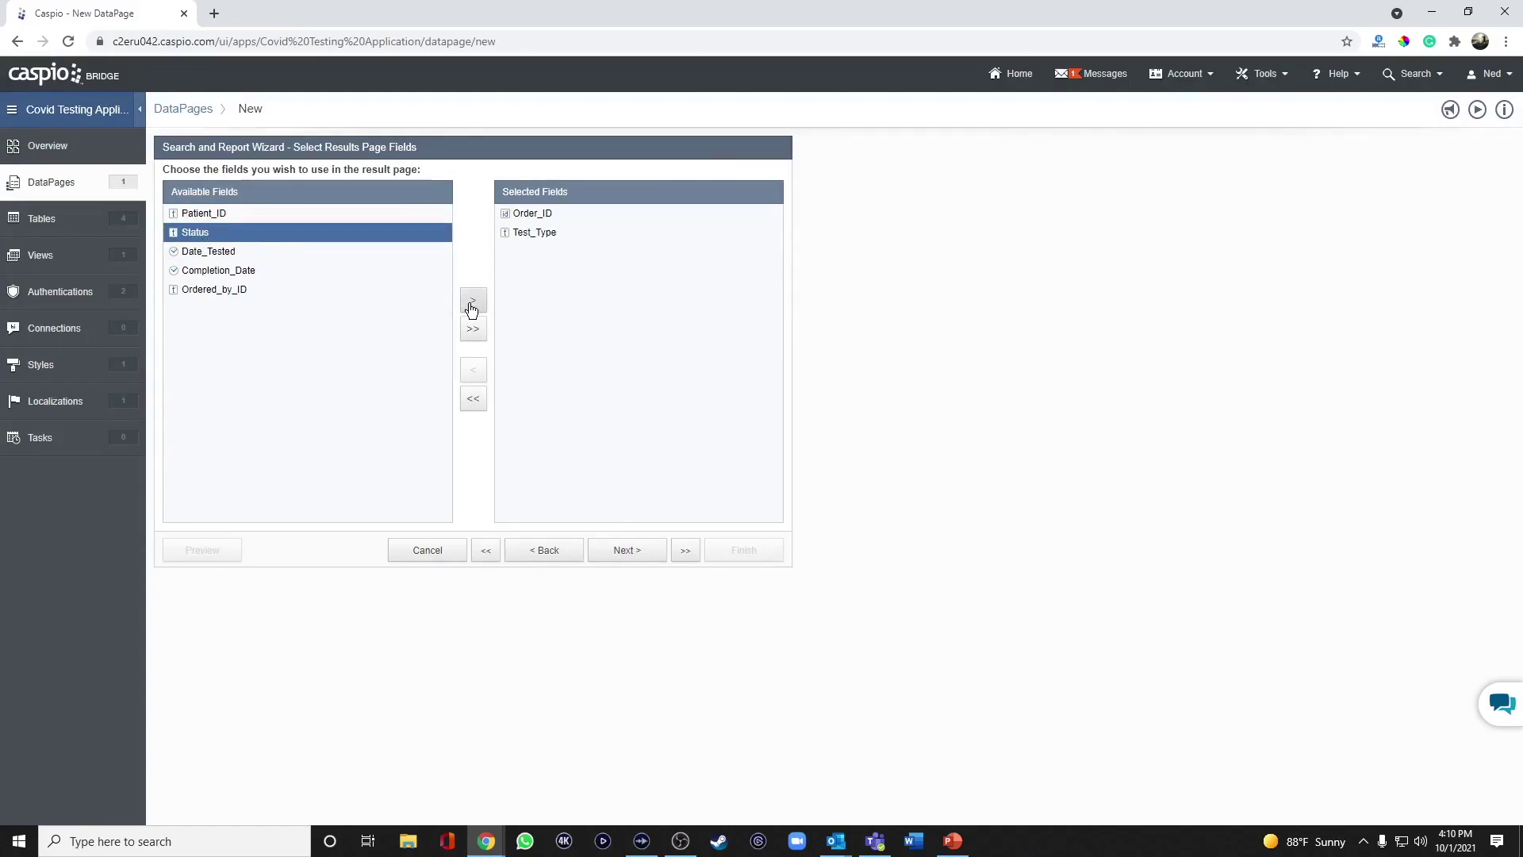
click(474, 303)
click(476, 303)
click(478, 305)
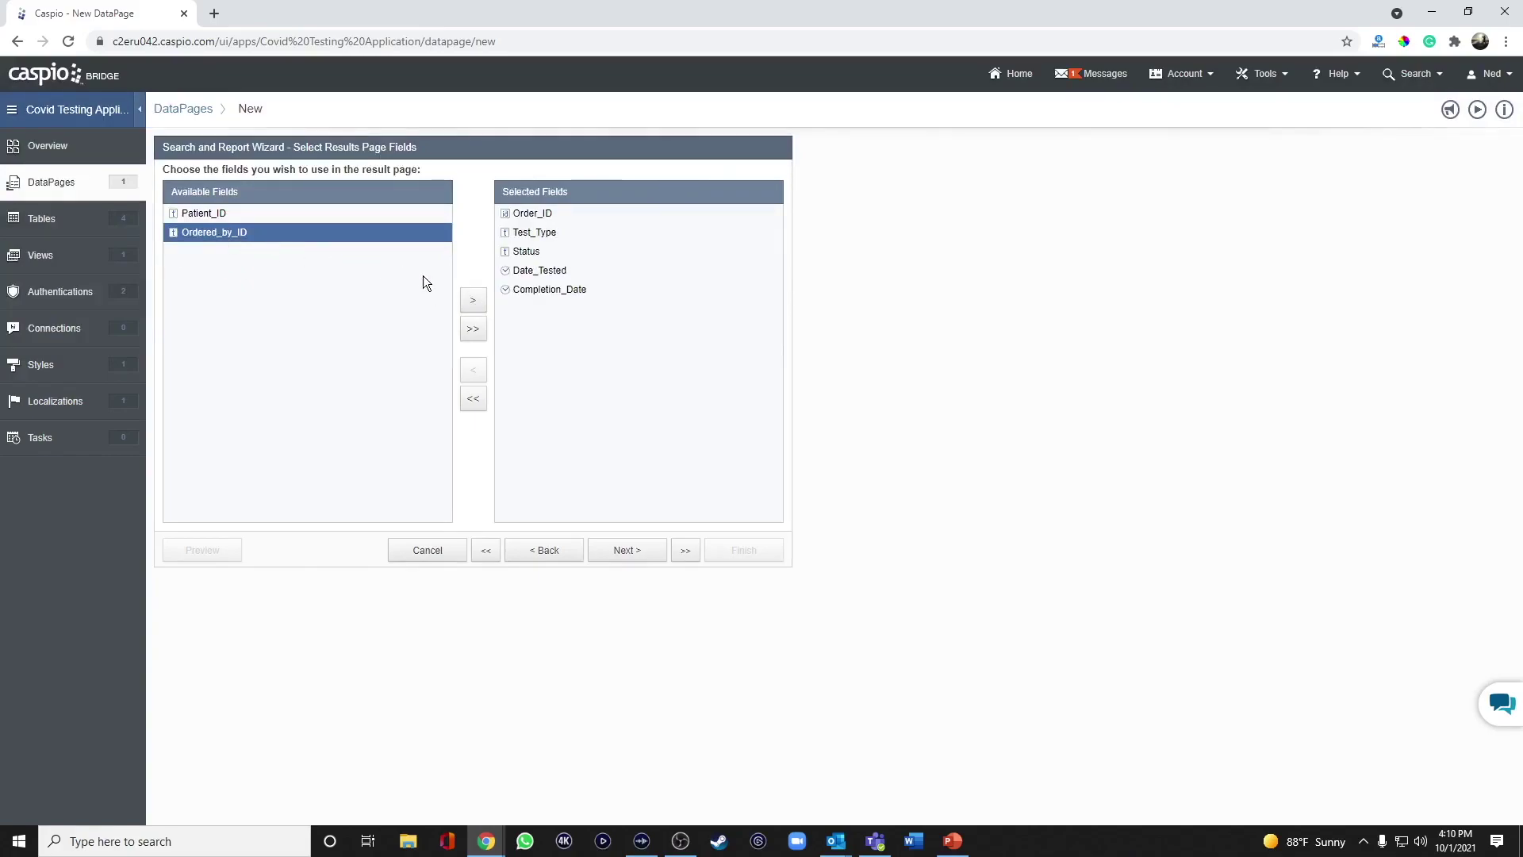
click(474, 302)
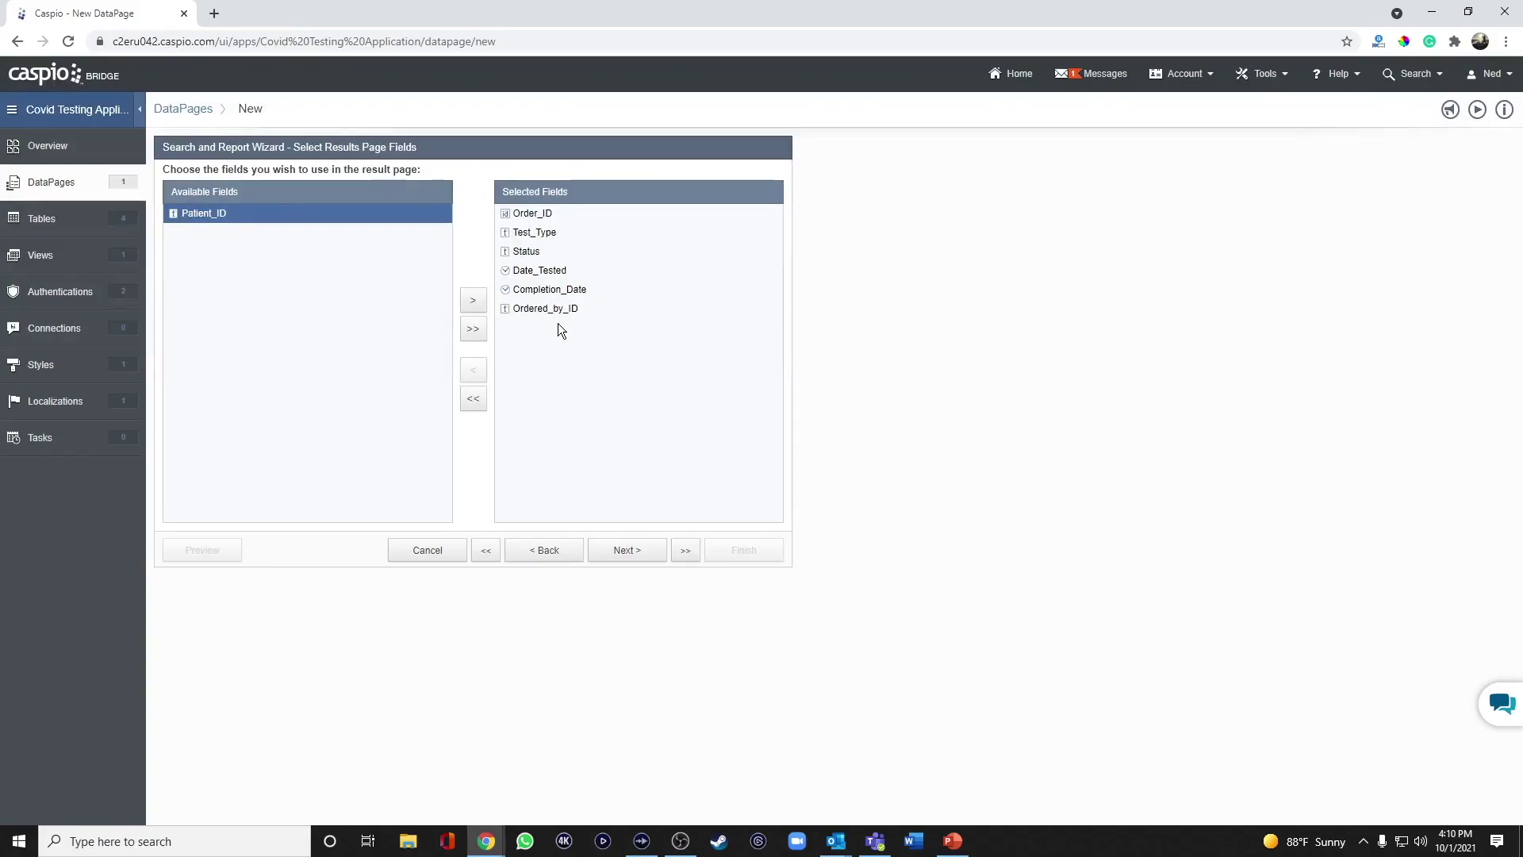
click(630, 550)
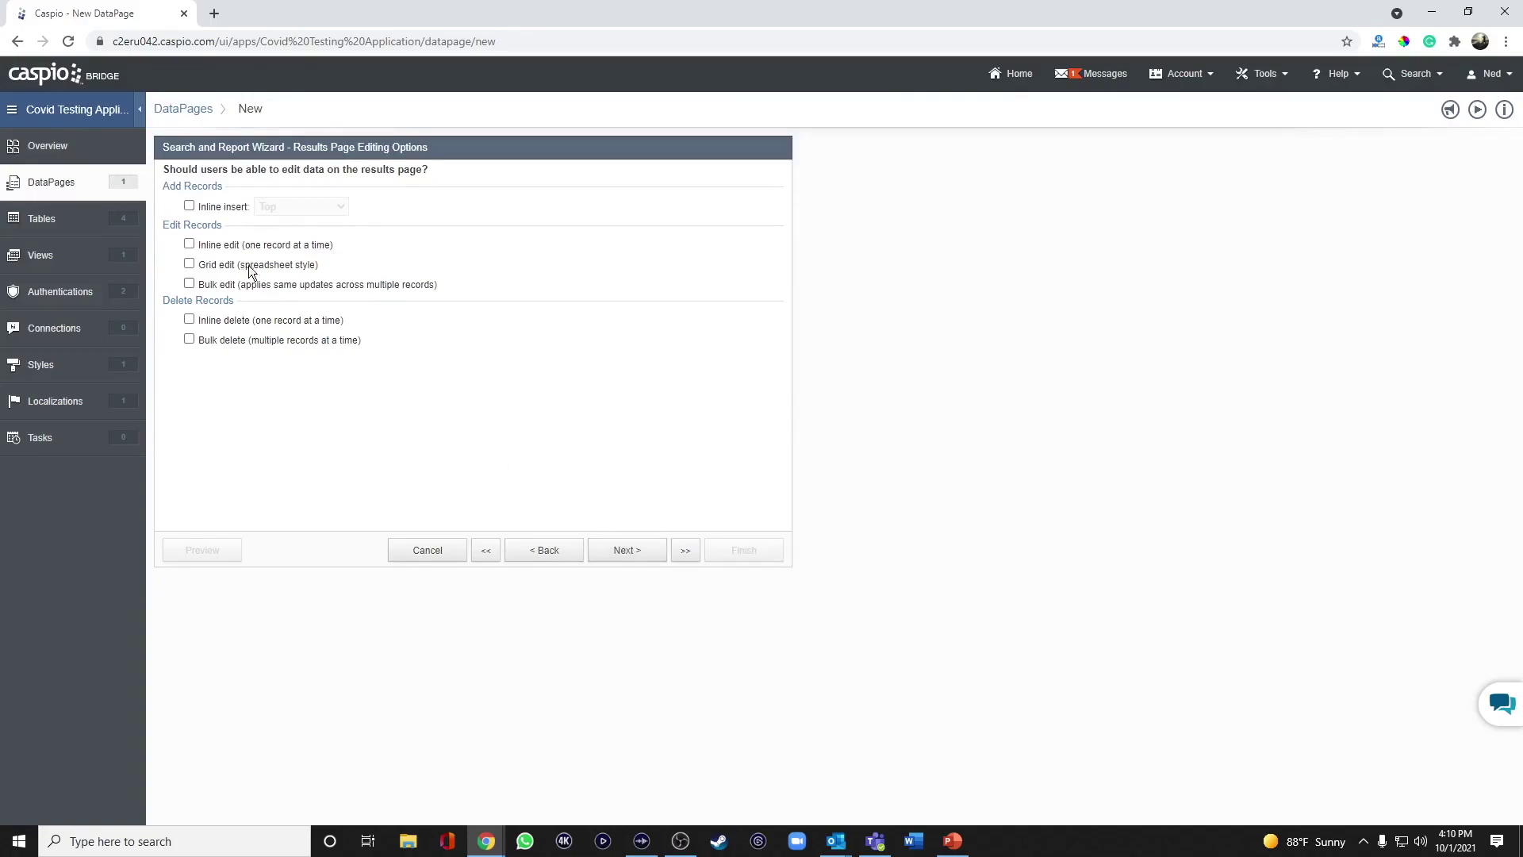
Skip results editing and set the default sort to Date_Tested with reversed direction.
click(623, 558)
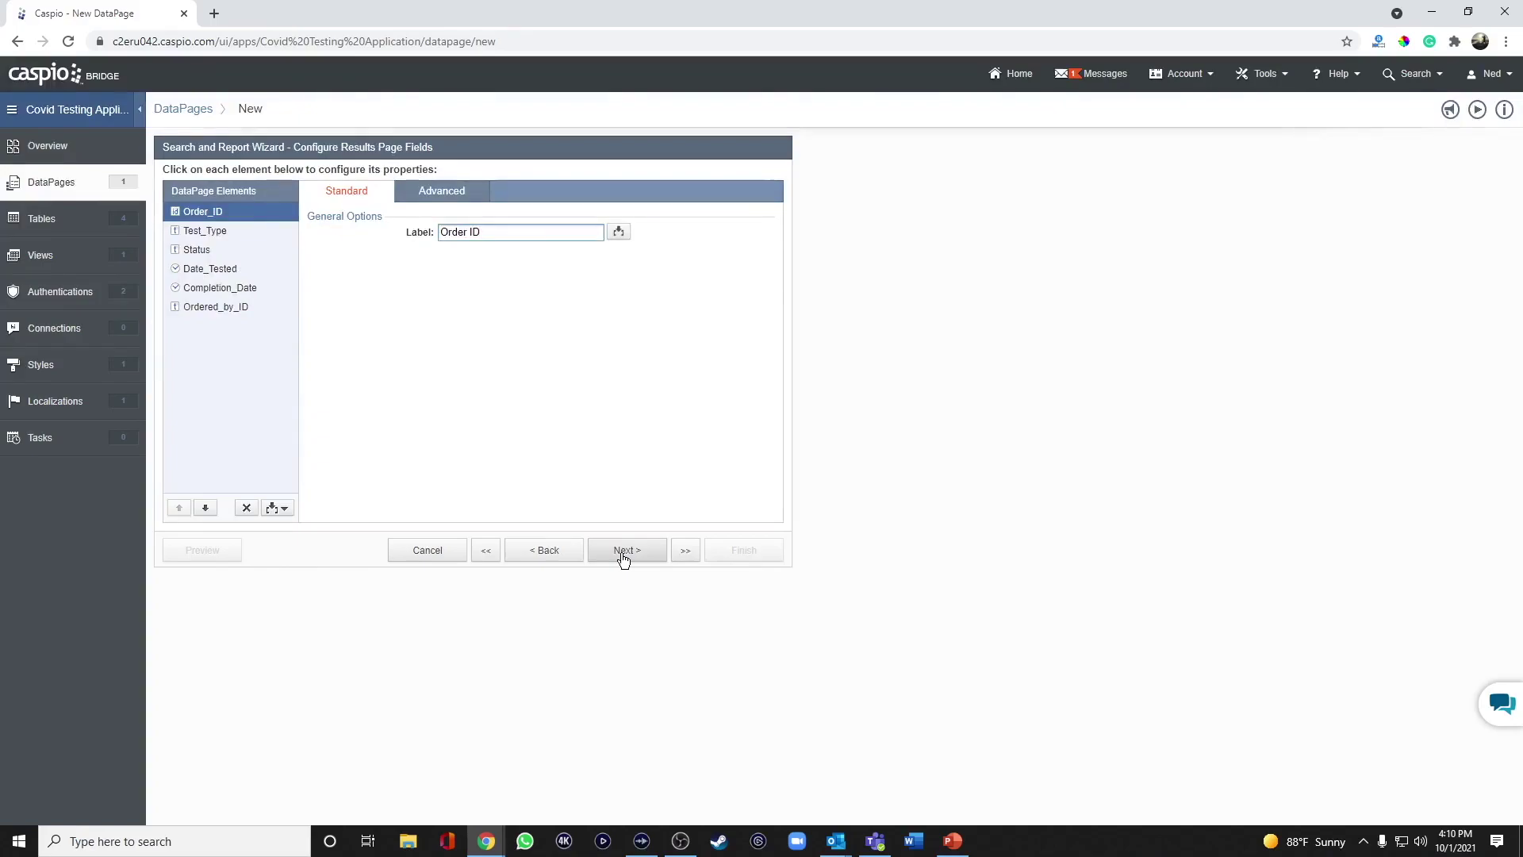
click(623, 559)
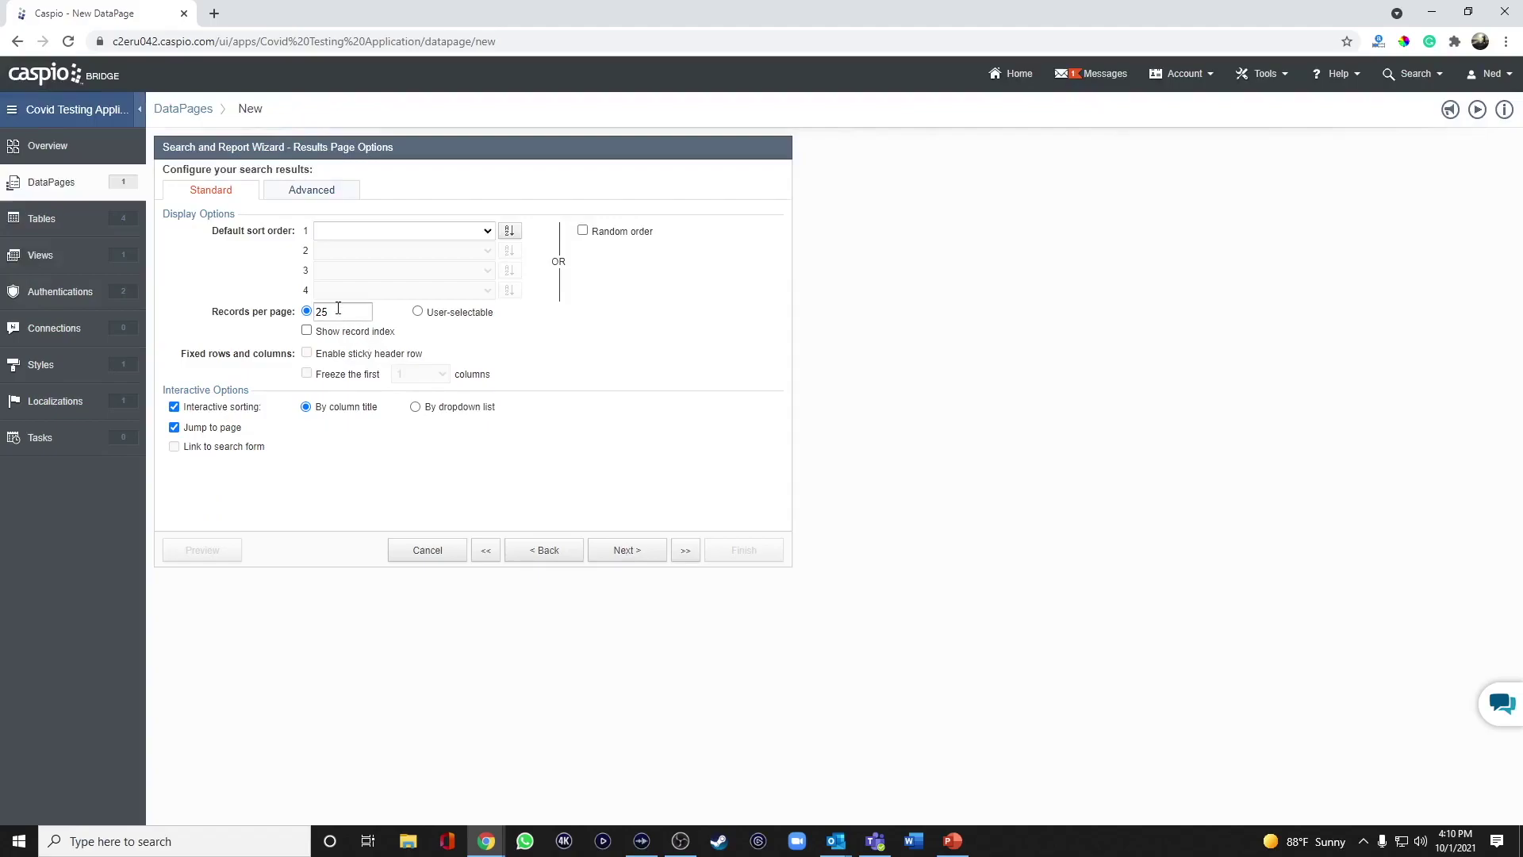
click(470, 232)
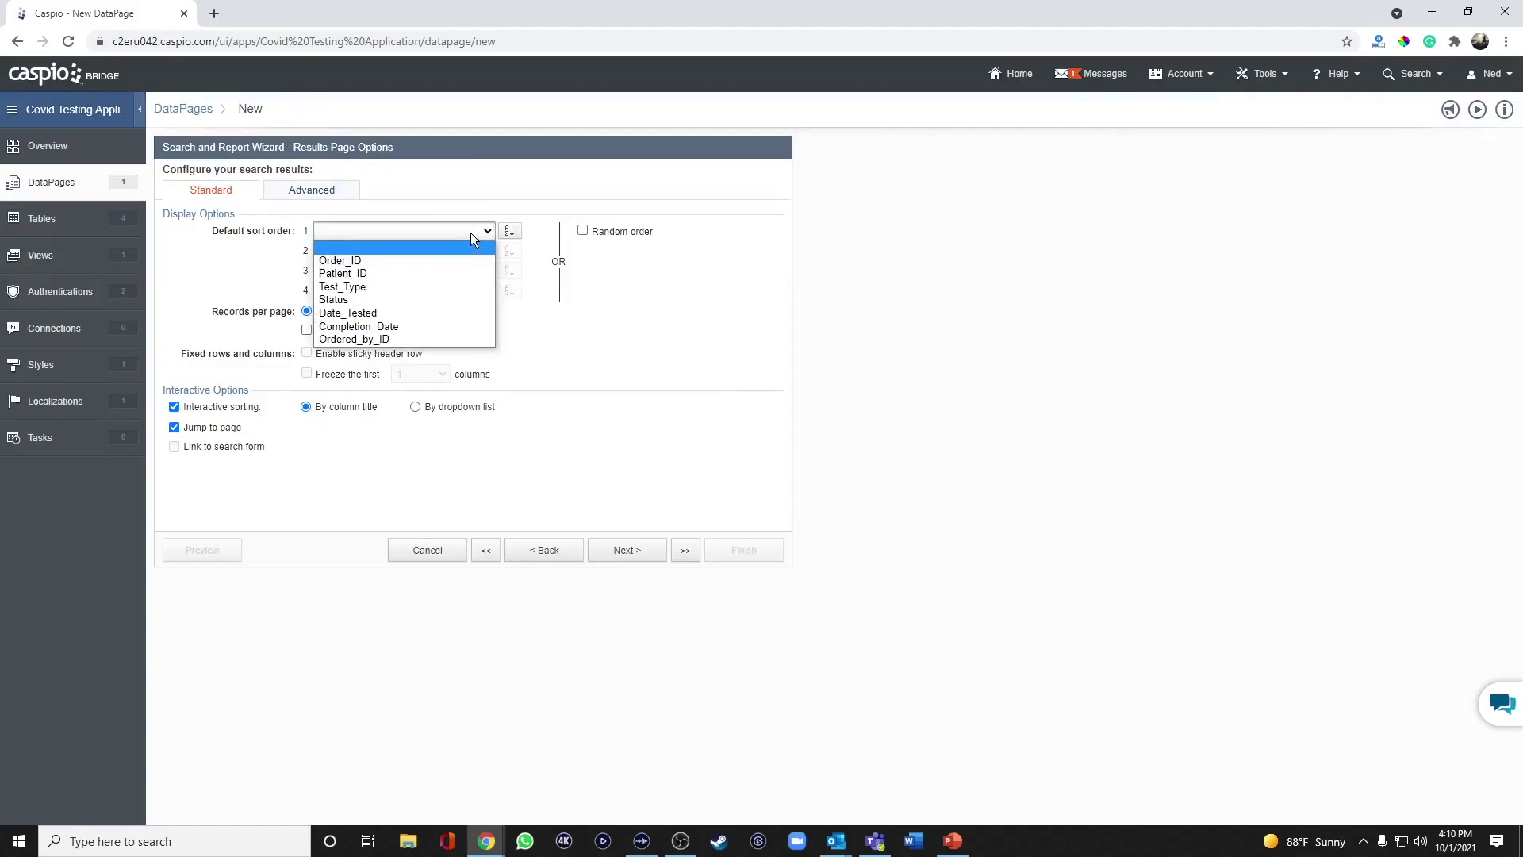
click(405, 315)
click(512, 233)
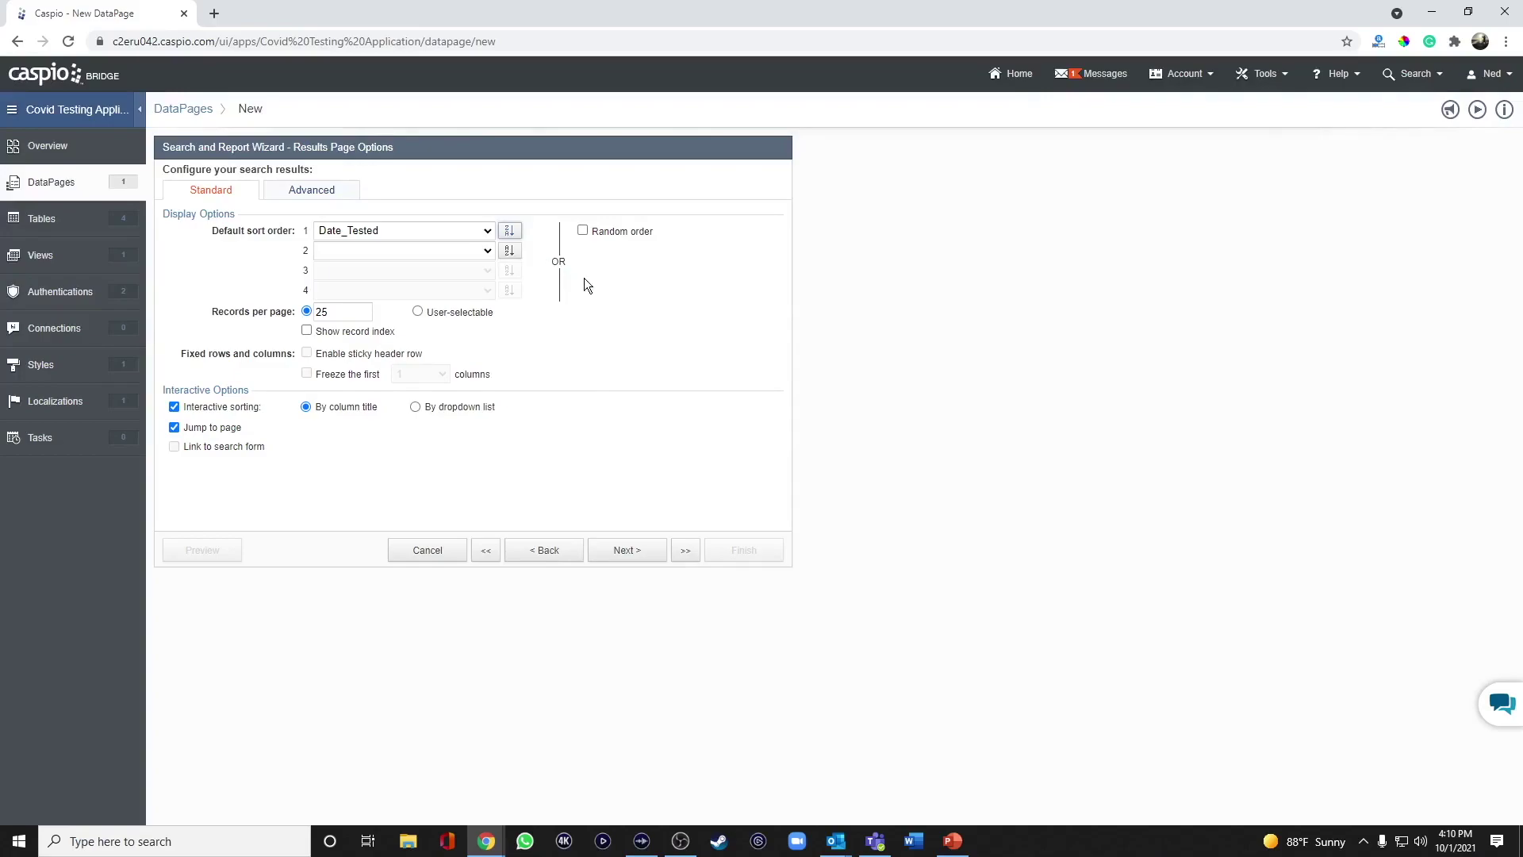
click(638, 552)
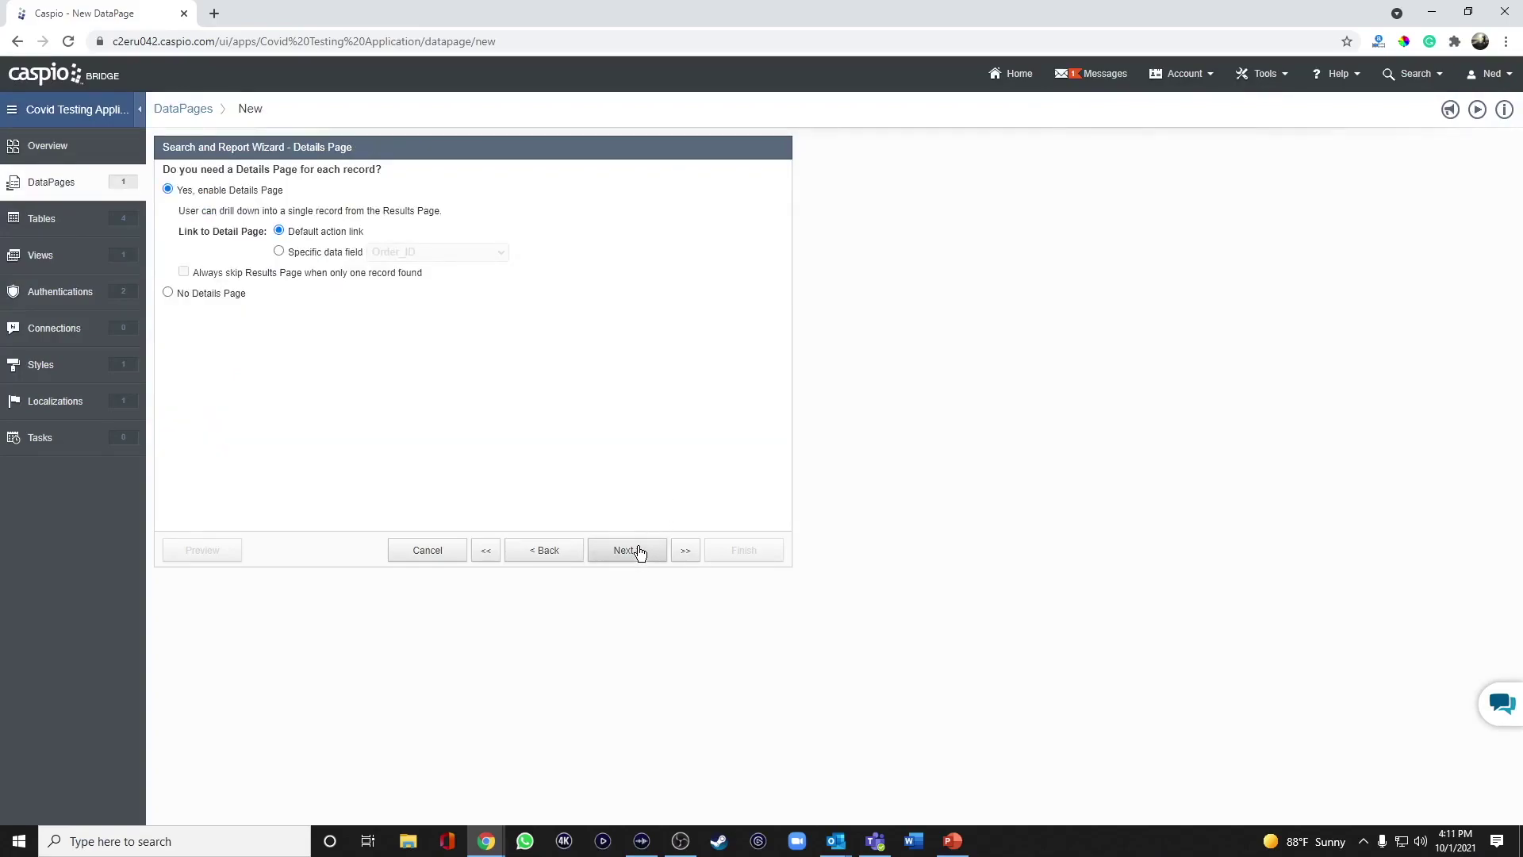
Enable the details page with Test_Type, Order_ID, Status, Date_Tested, Completion_Date and Ordered_by_ID.
click(640, 552)
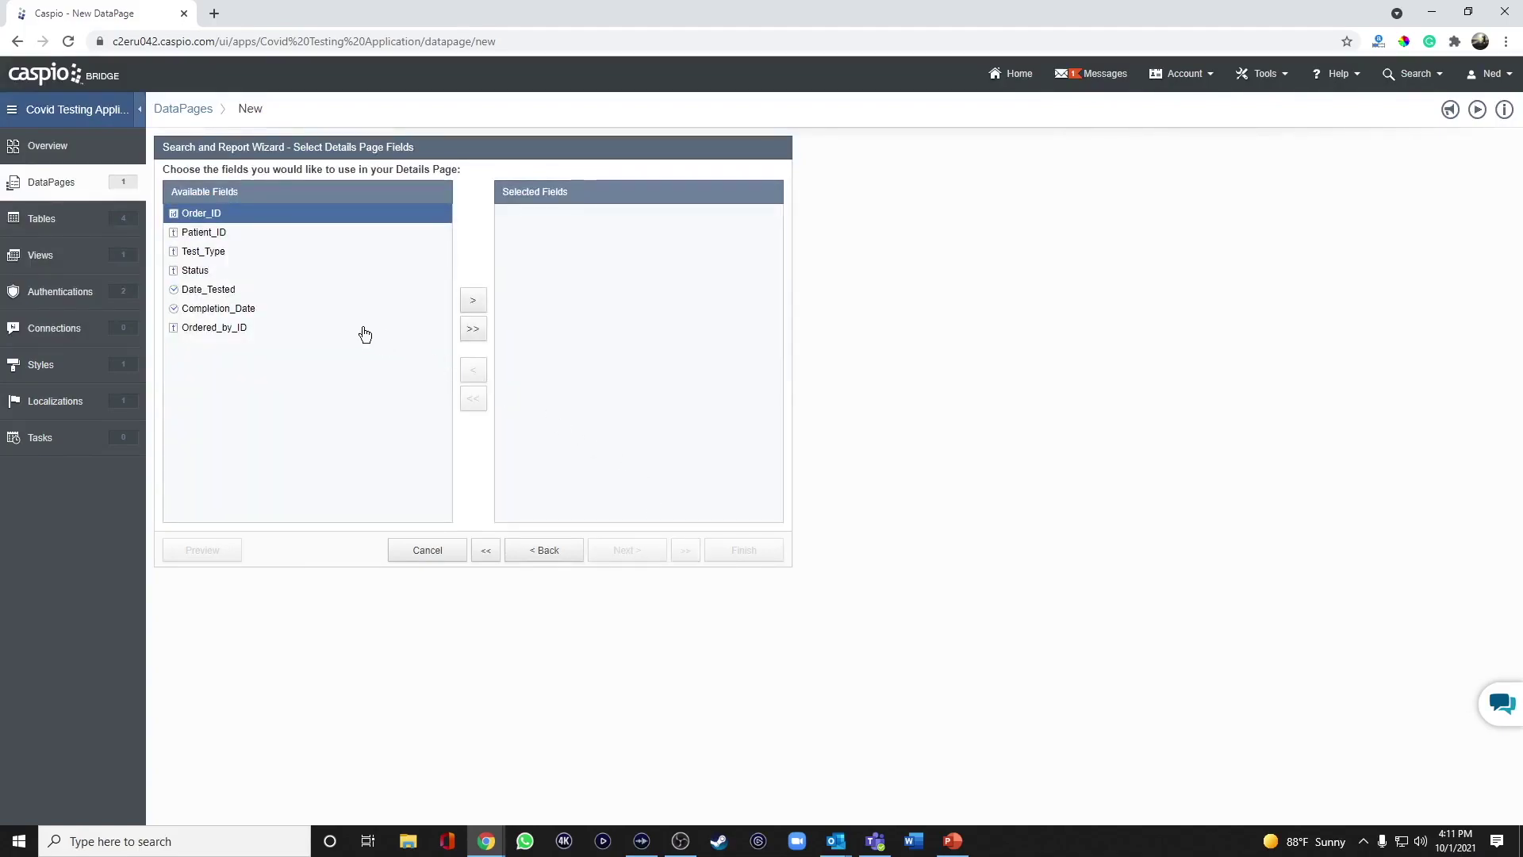
click(238, 252)
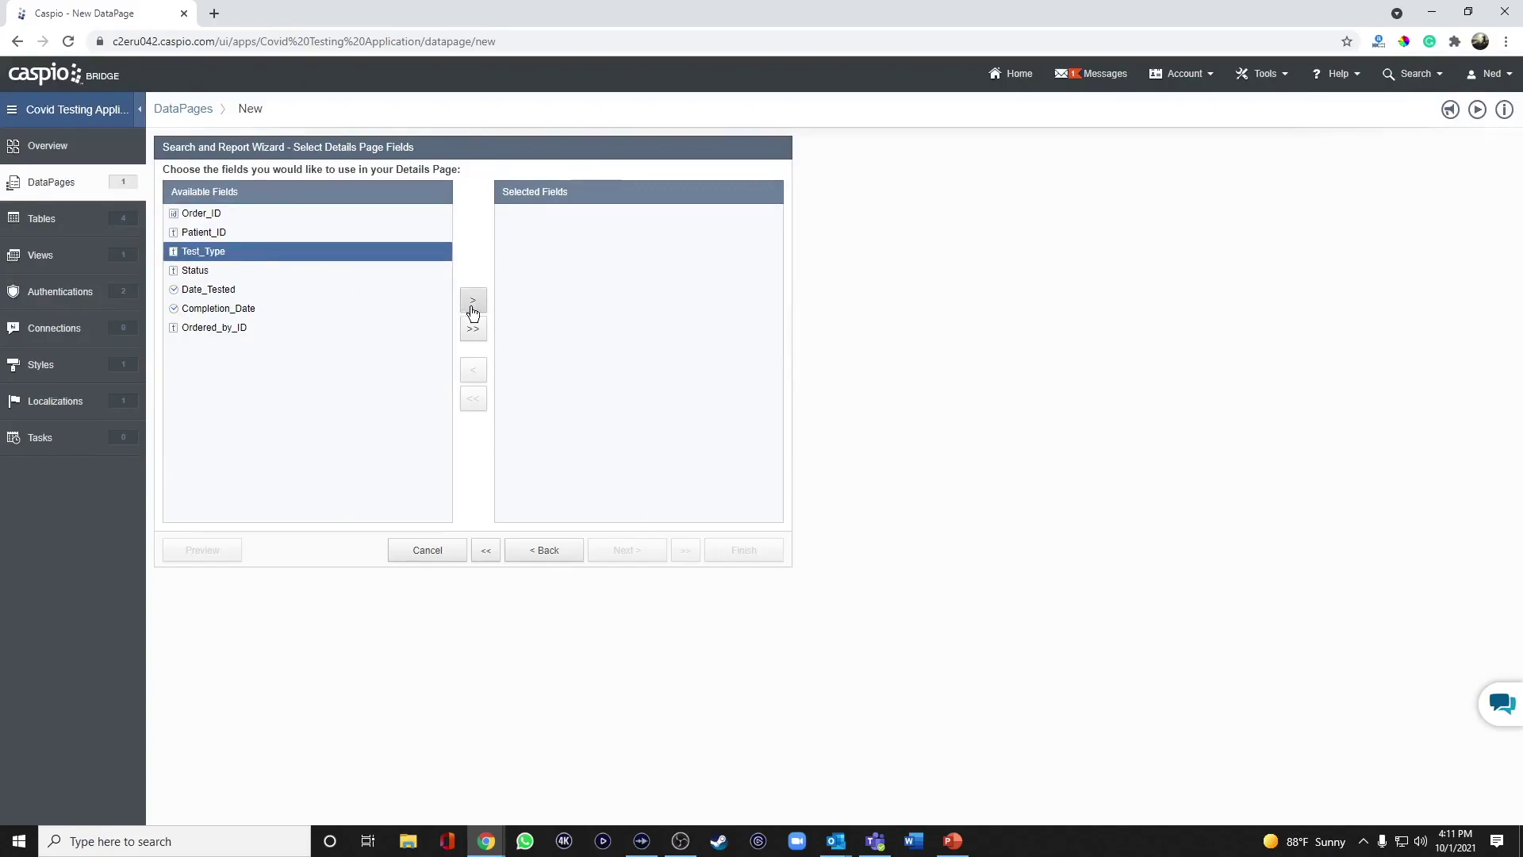
click(473, 301)
click(238, 214)
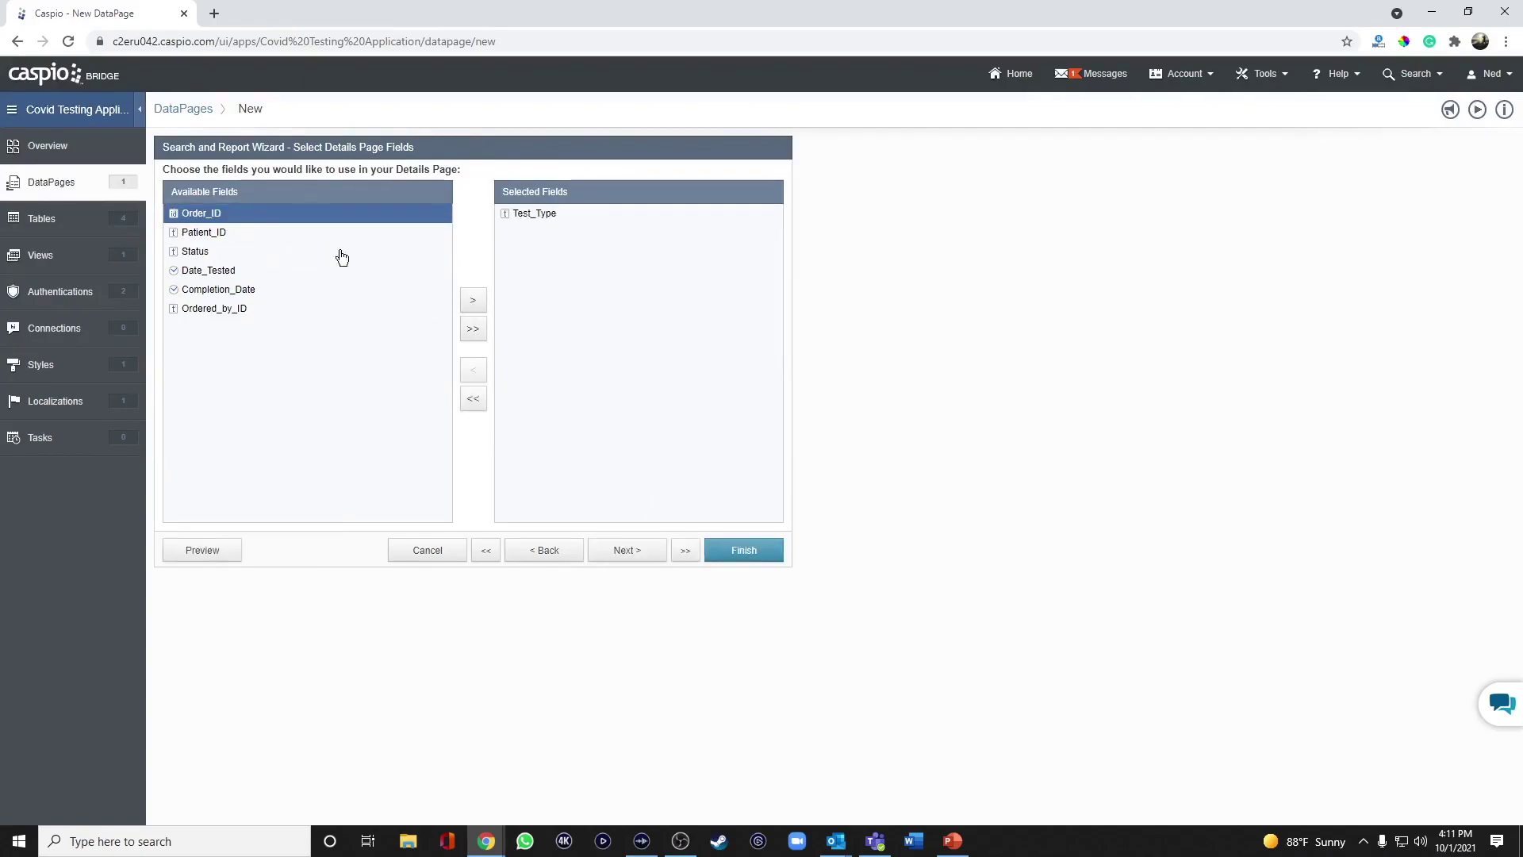
click(473, 300)
click(216, 234)
click(472, 300)
click(473, 300)
click(473, 300)
click(473, 300)
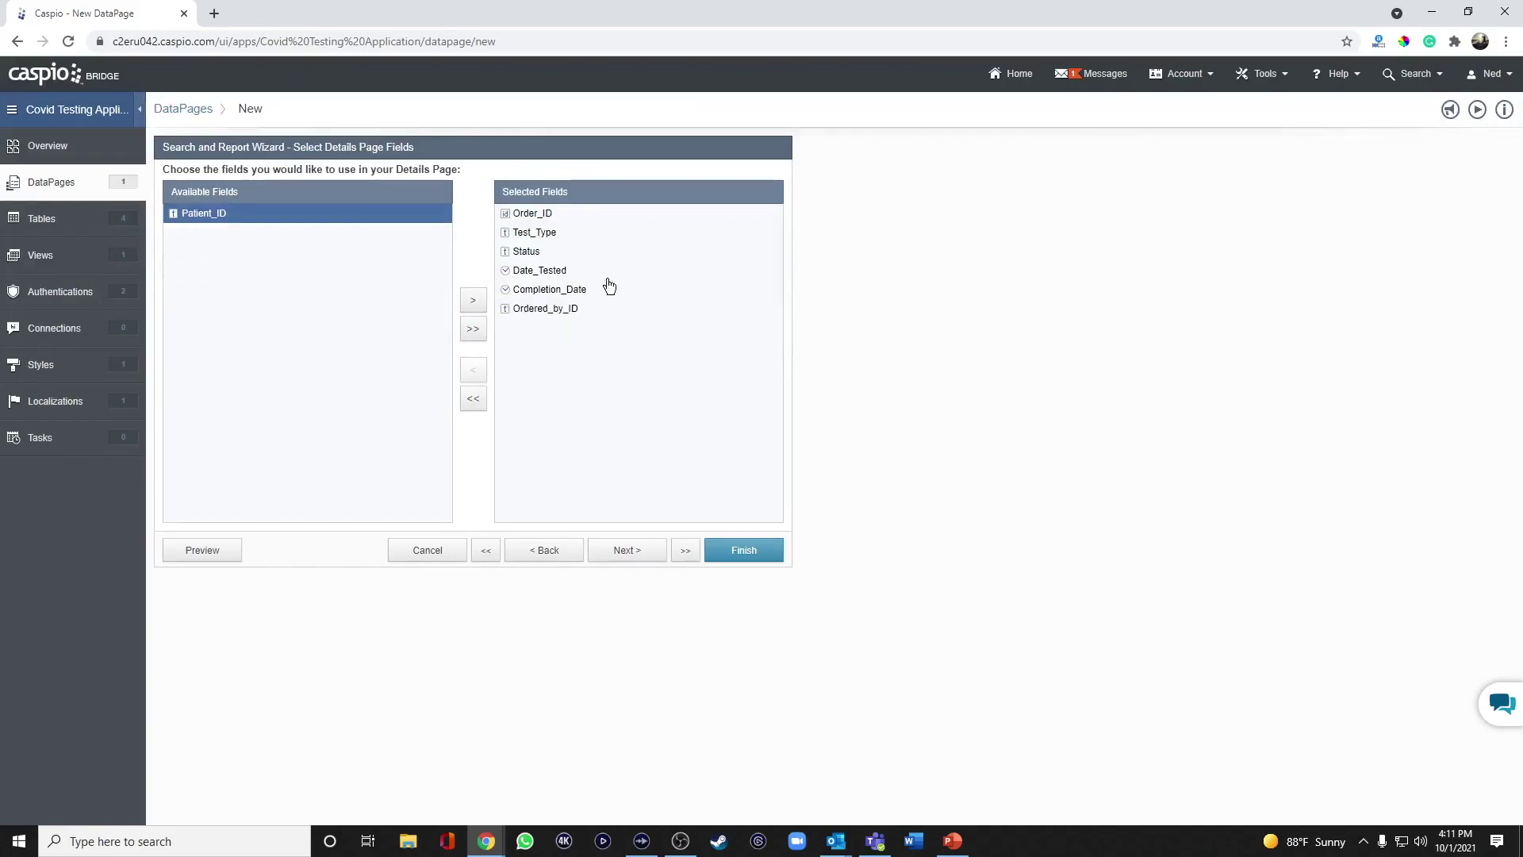
click(636, 555)
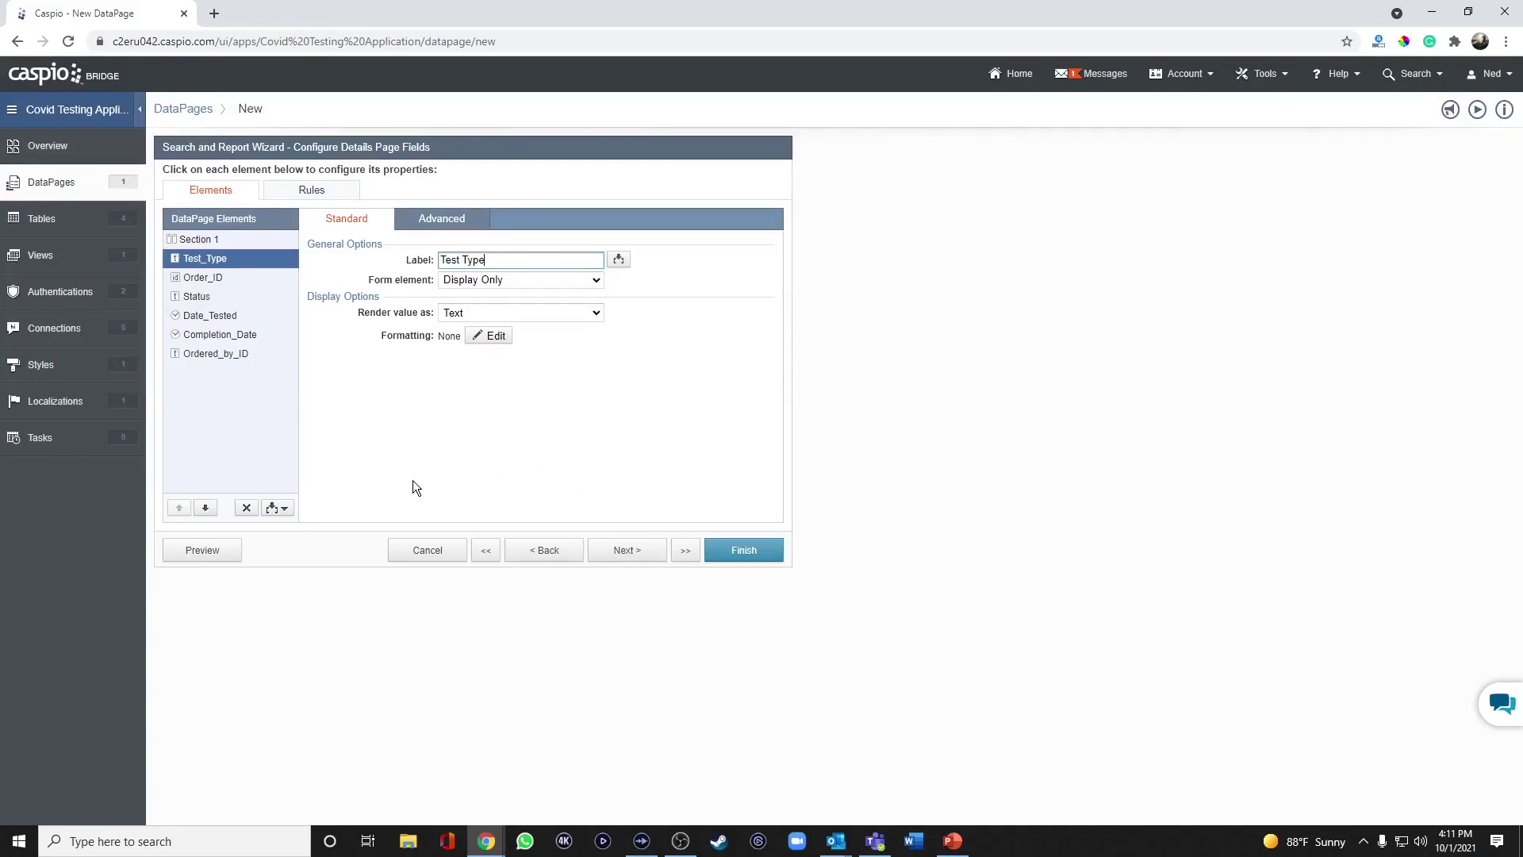
Insert HTML Block 1 on the details page, check its Advanced settings, and return to the Standard content editor.
click(289, 508)
click(264, 538)
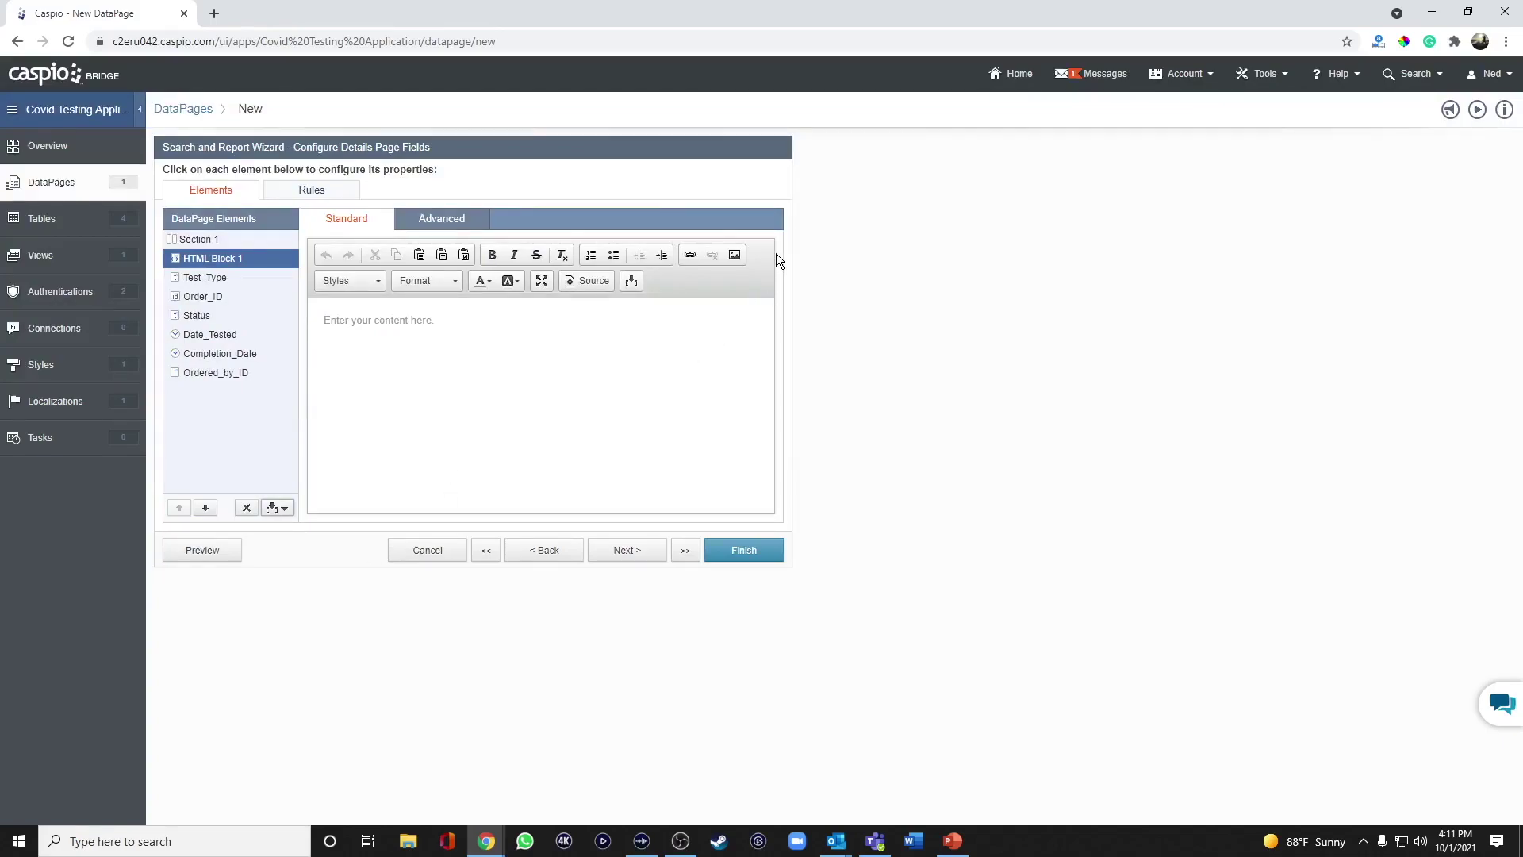
click(440, 219)
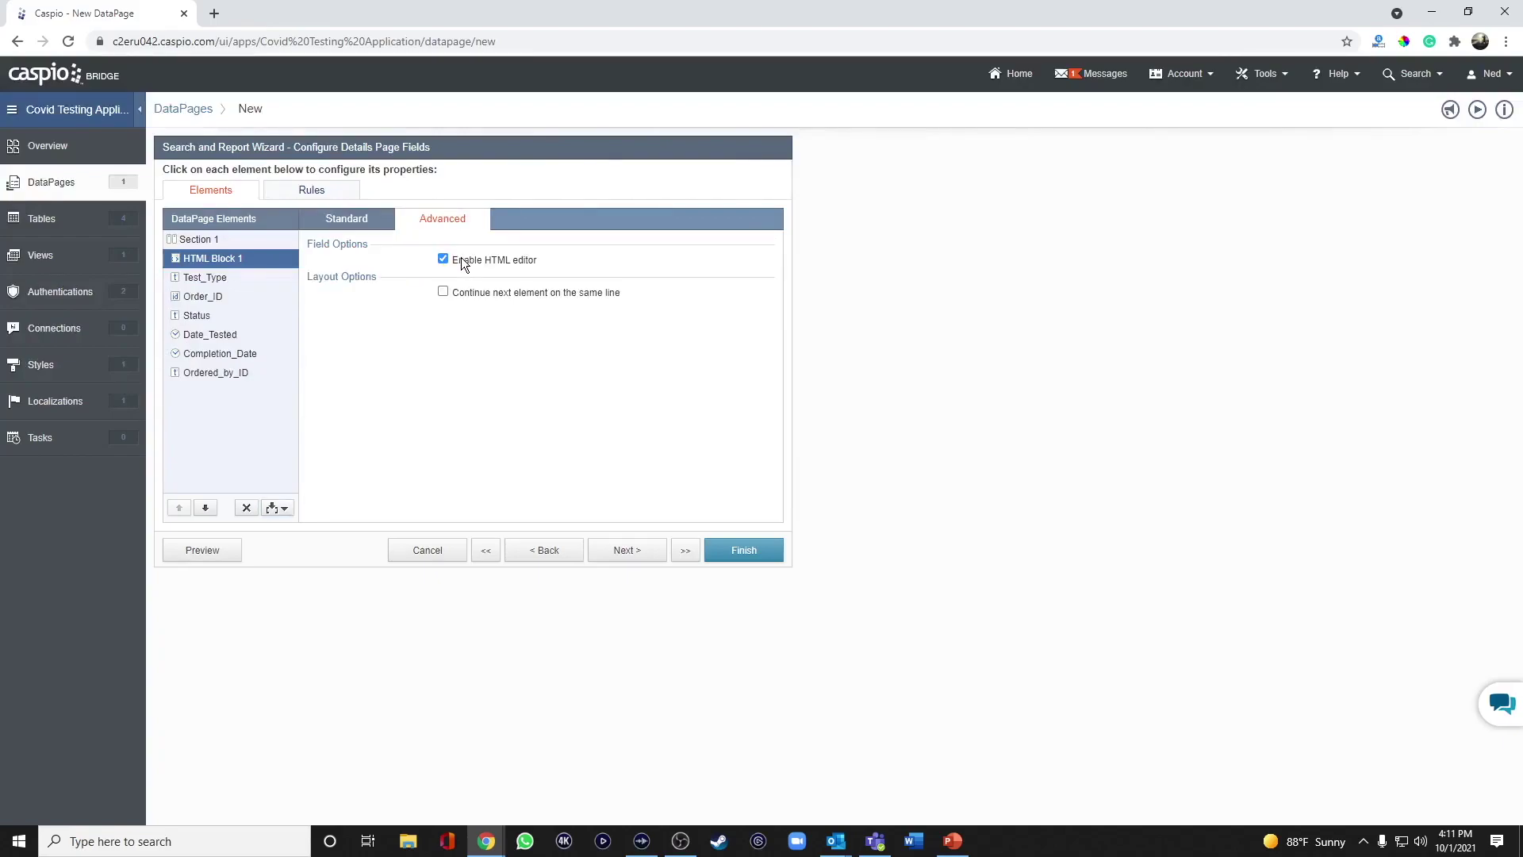
click(383, 229)
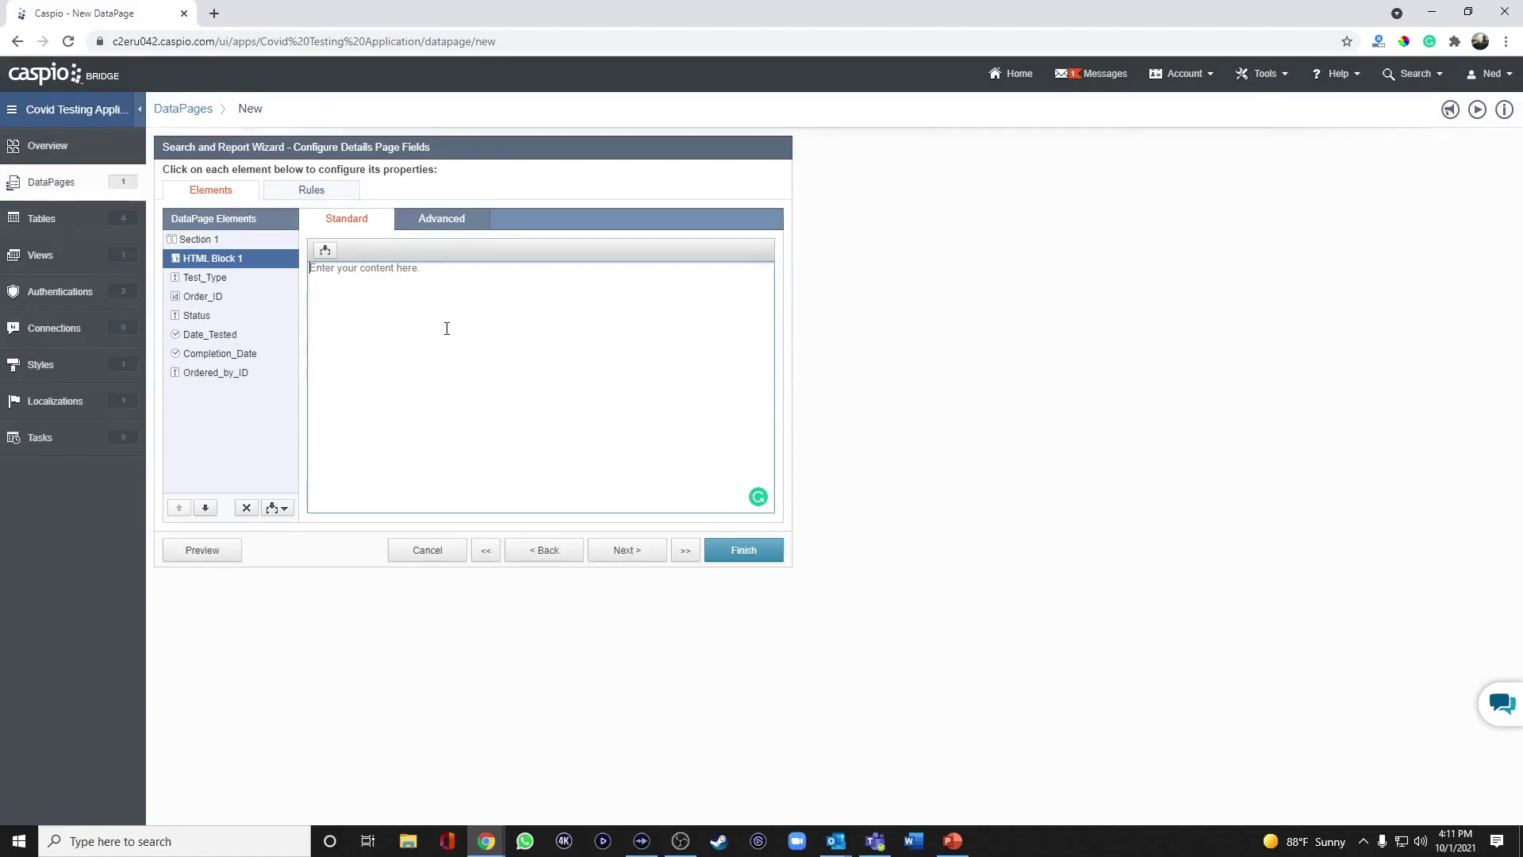
Write the ORDER ID line with the Order_ID field in bold.
click(447, 329)
text(ORDER ID:)
click(329, 255)
click(320, 275)
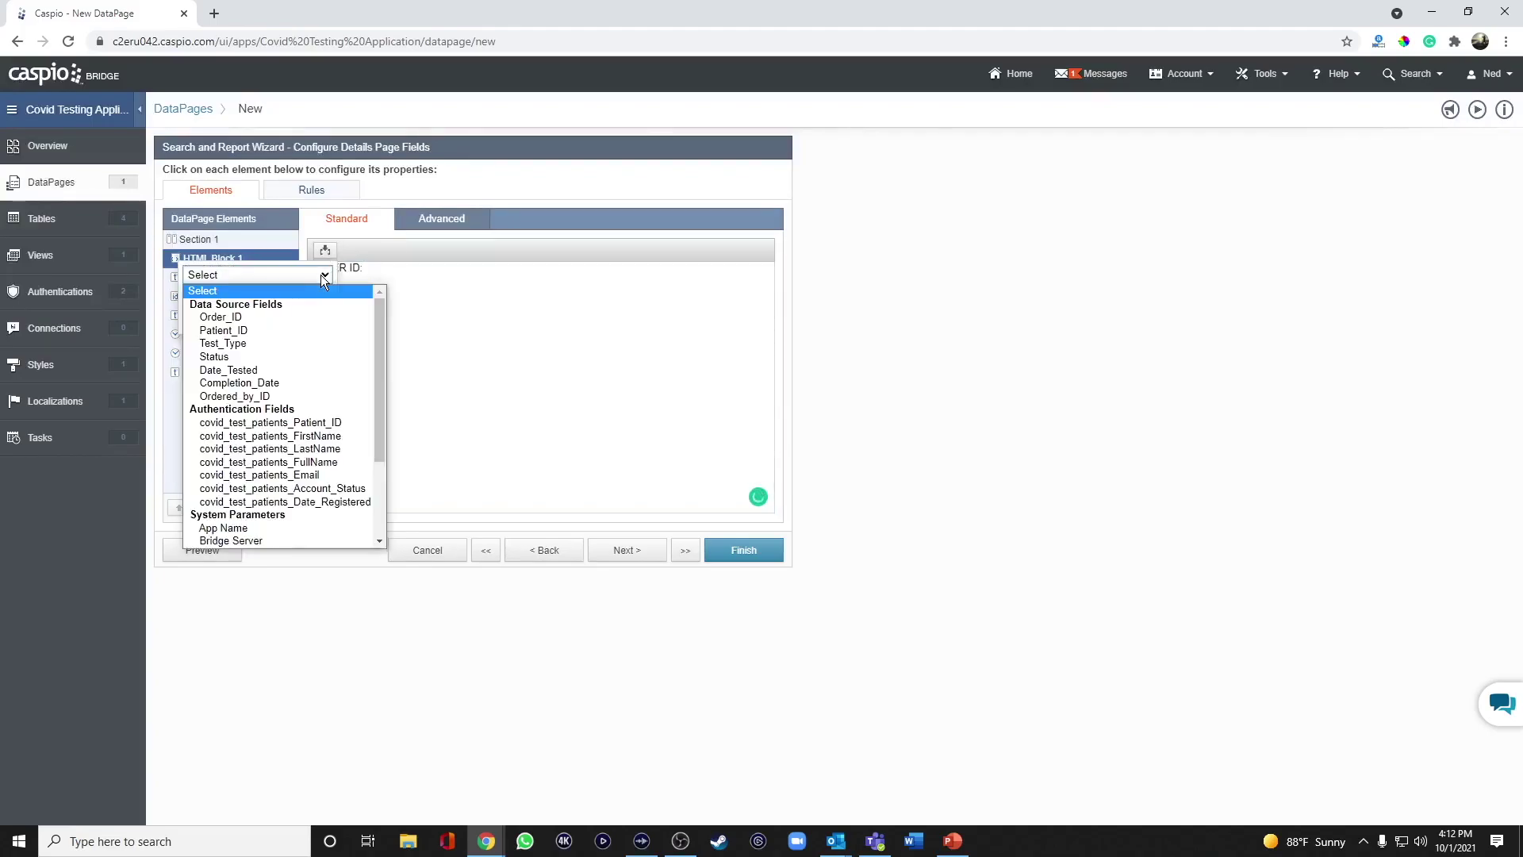
click(269, 318)
click(268, 324)
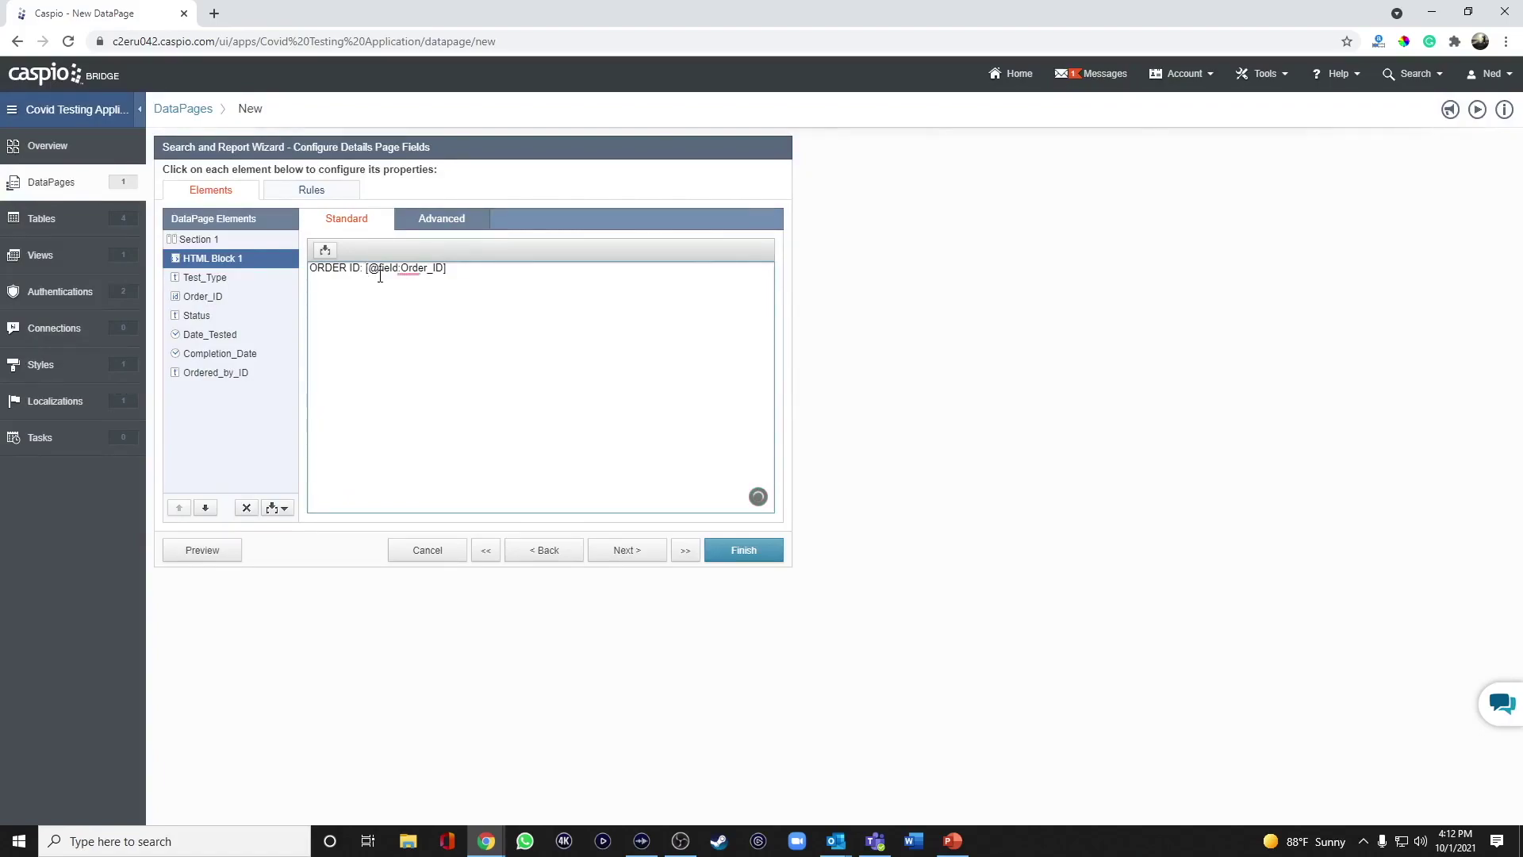
text(<b></b><br>)
key(Return)
Add a TEST ORDERED line showing the Test_Type field in bold.
text(TEST OR)
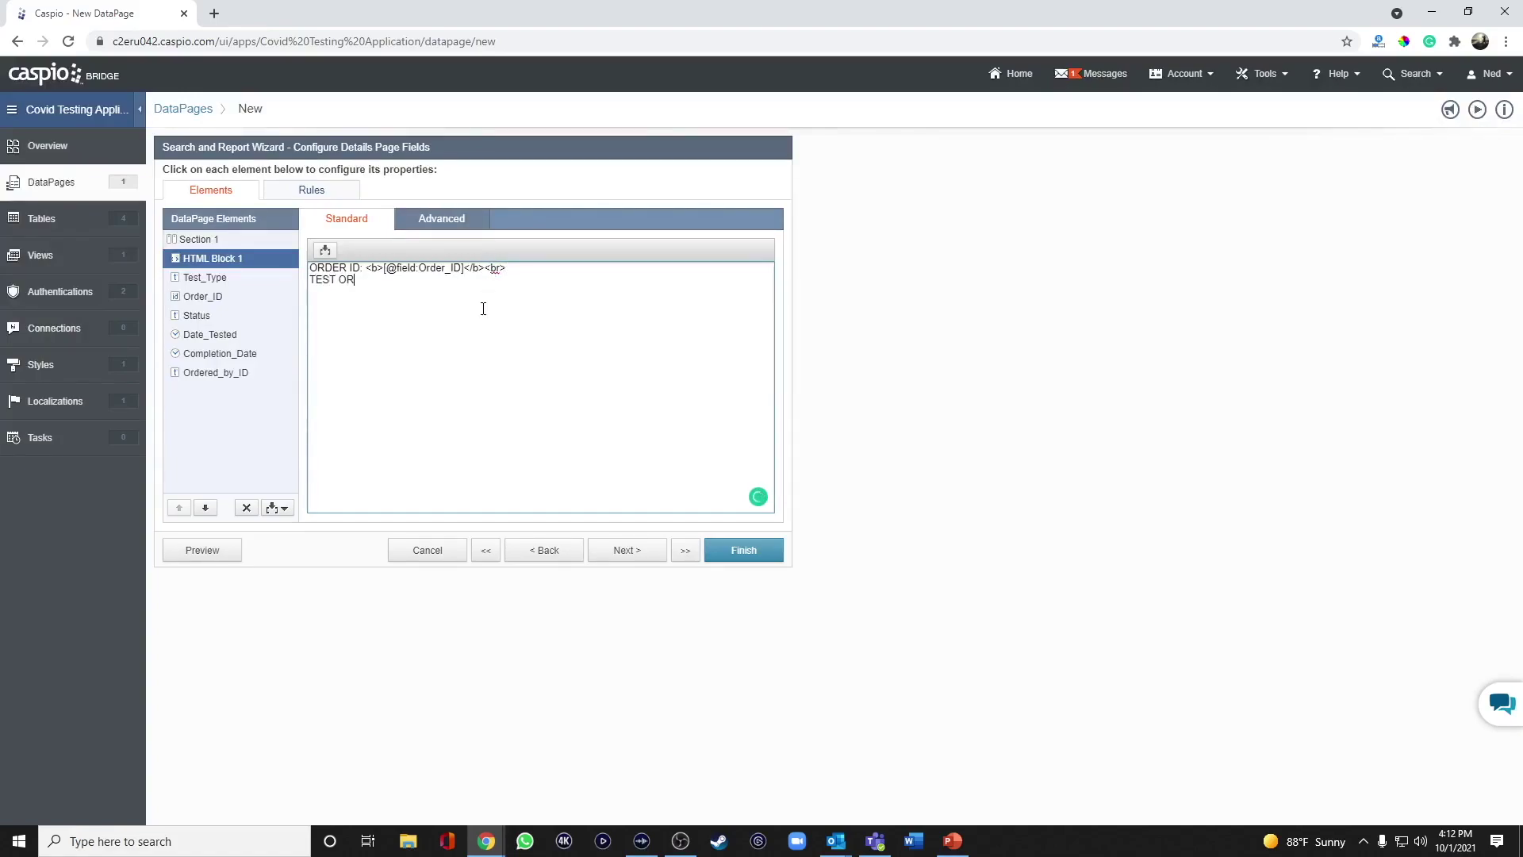
text(DERED: <b>)
click(324, 253)
click(317, 278)
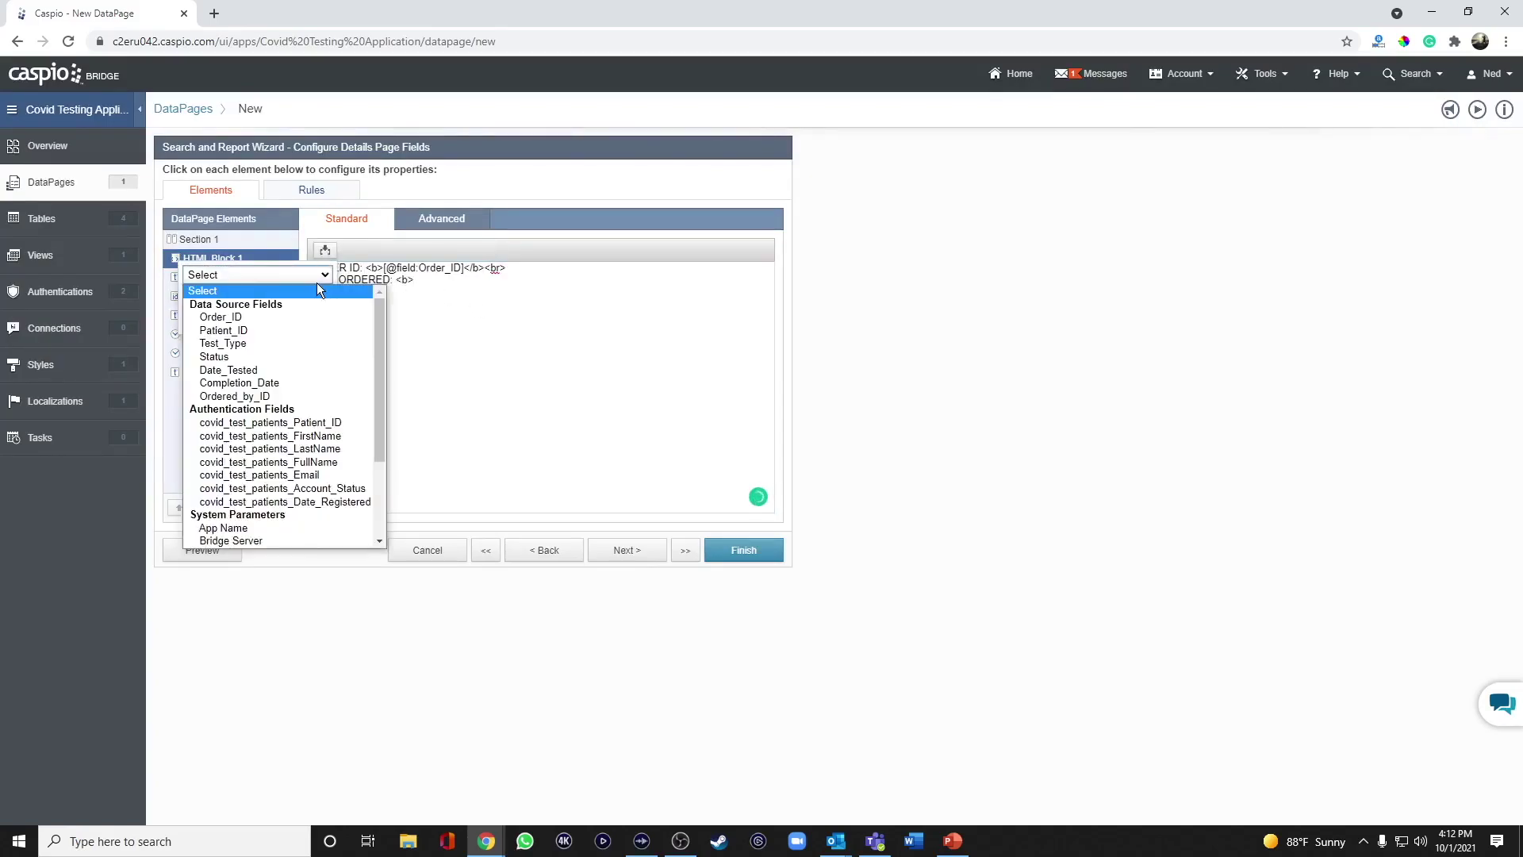
click(259, 343)
click(267, 327)
click(542, 279)
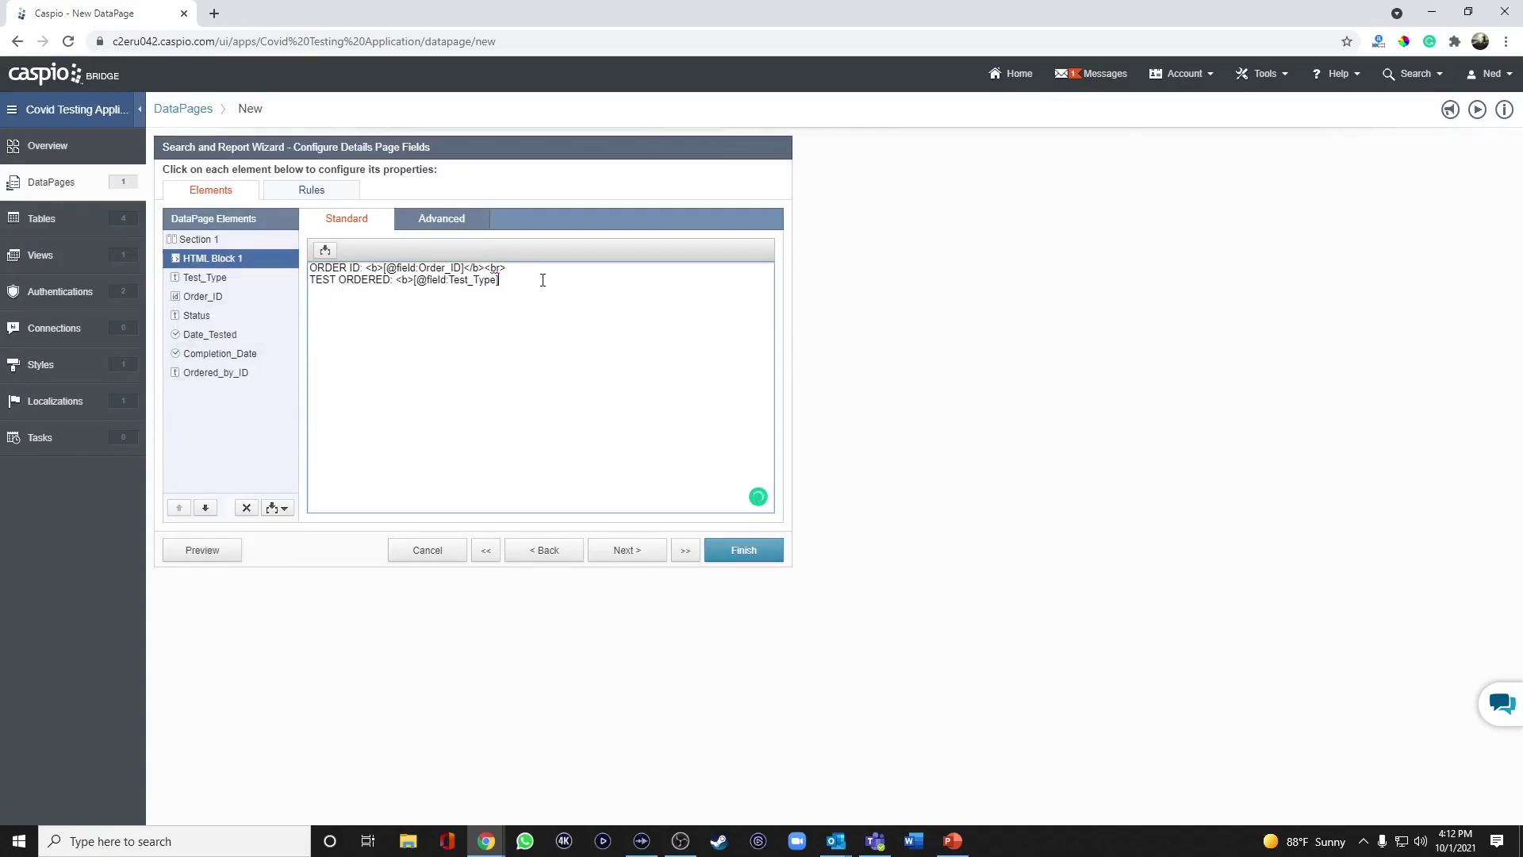
text(</b><br><br>)
key(Return)
Add a bold COLLECTED line with Date_Tested and begin the 'REPORTED: <b>' line.
text(COLLECT)
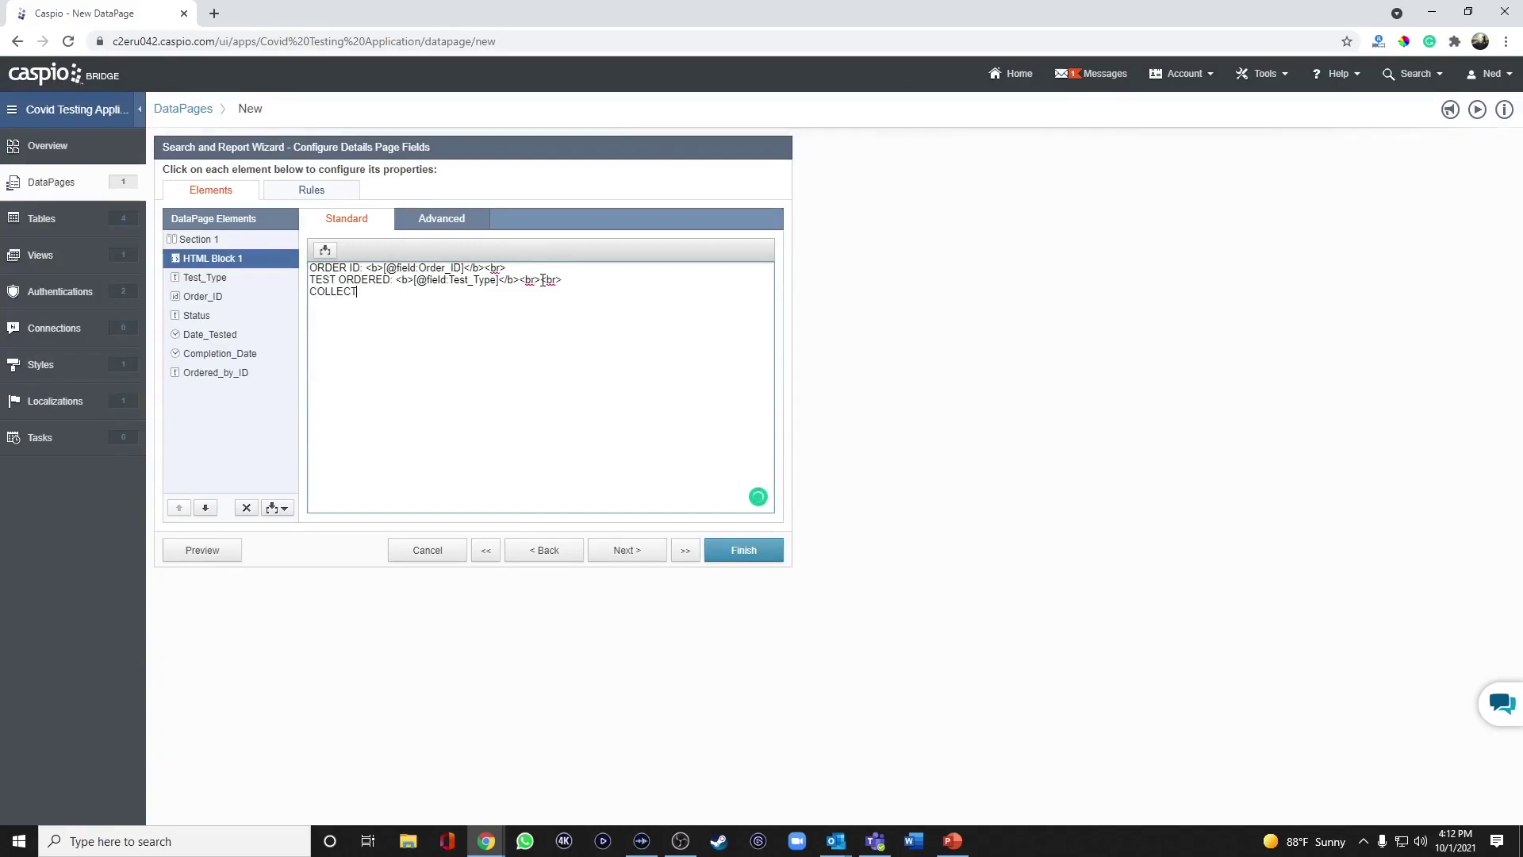
text(ED: <b>)
click(326, 251)
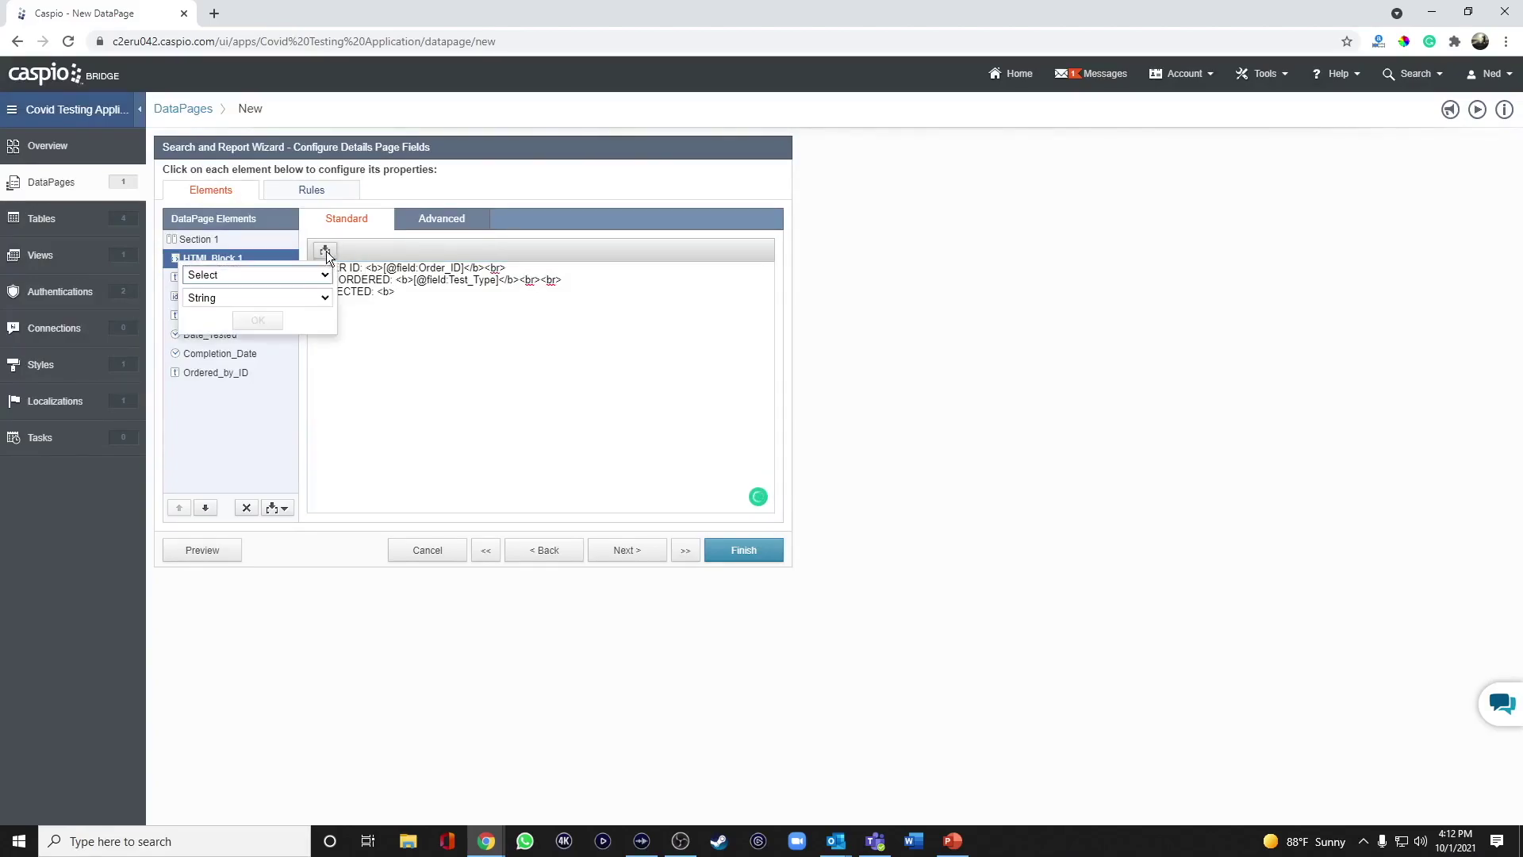
click(311, 273)
click(263, 374)
click(258, 320)
click(528, 294)
text(</b>)
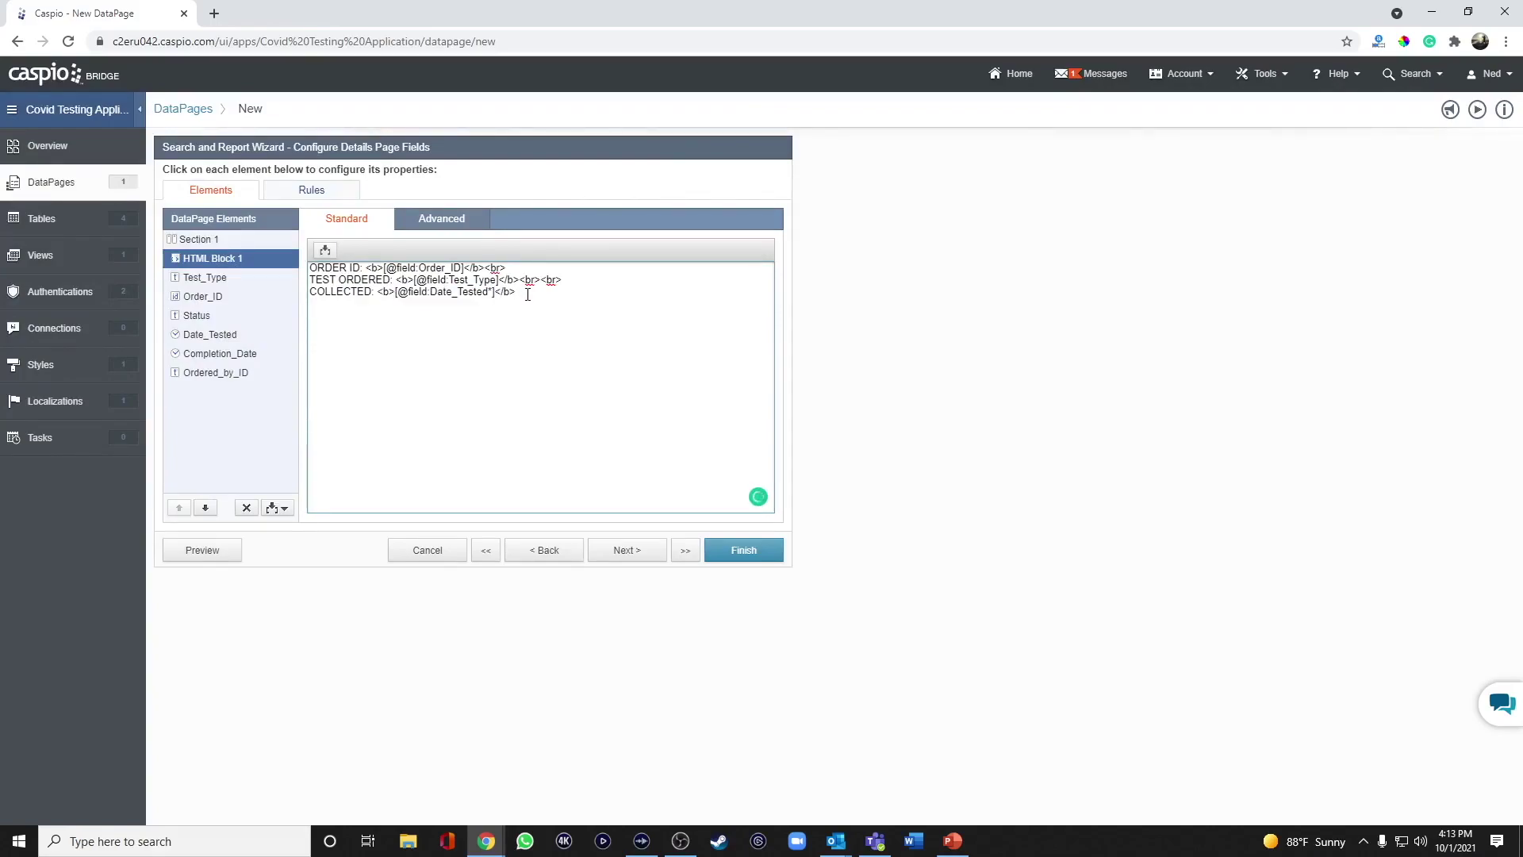
text(<)
text(br)
key(Return)
text(REPORTED:)
key(BackSpace)
key(BackSpace)
key(BackSpace)
key(BackSpace)
text(TED: <b>)
Insert Completion_Date as a bold short date after REPORTED: and add an <hr> rule.
click(325, 250)
click(315, 276)
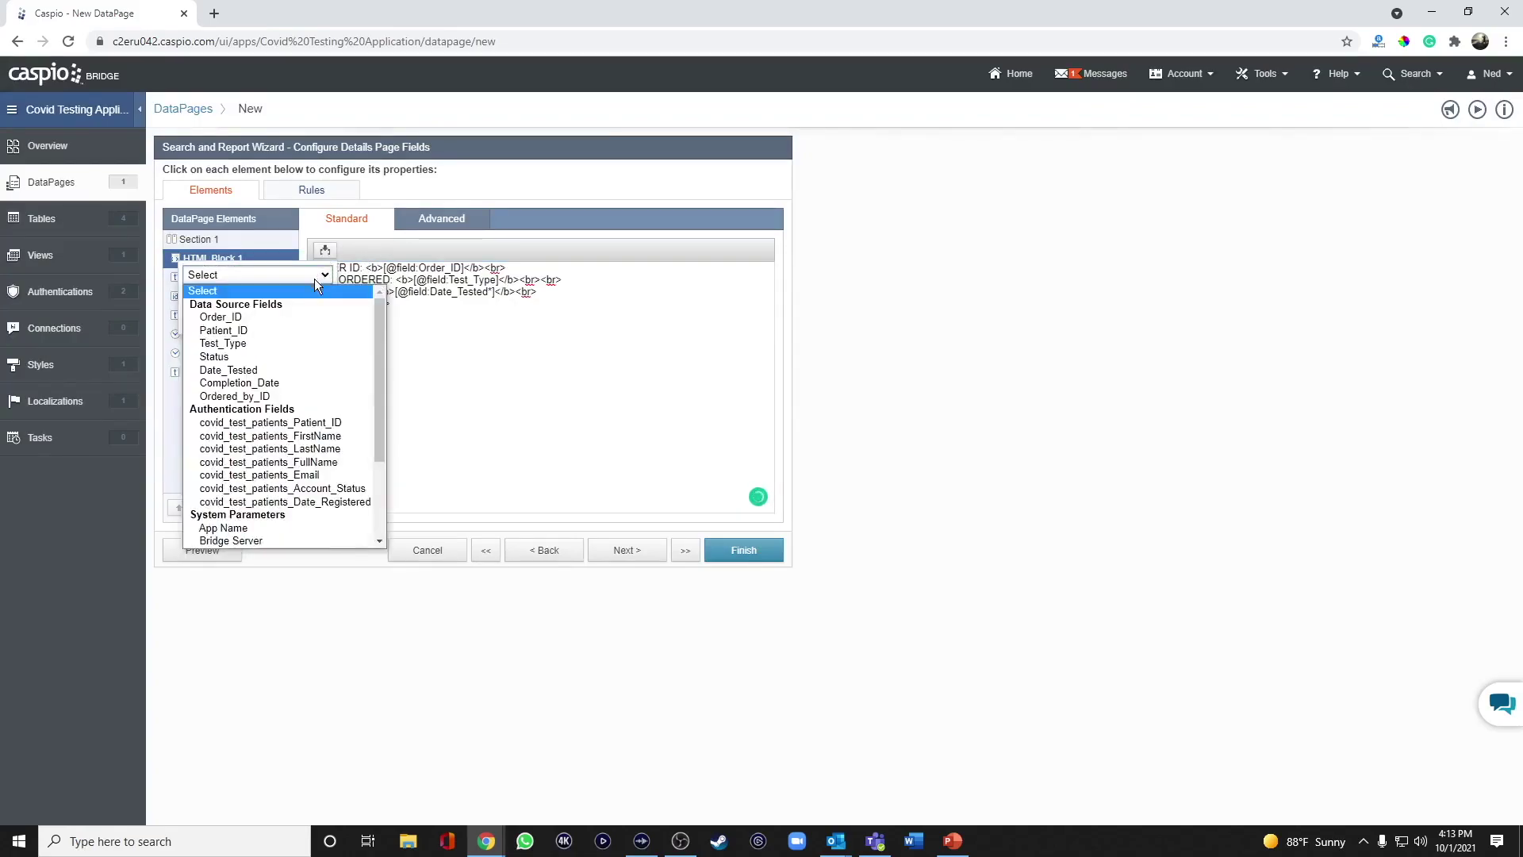
click(244, 384)
click(257, 320)
click(545, 303)
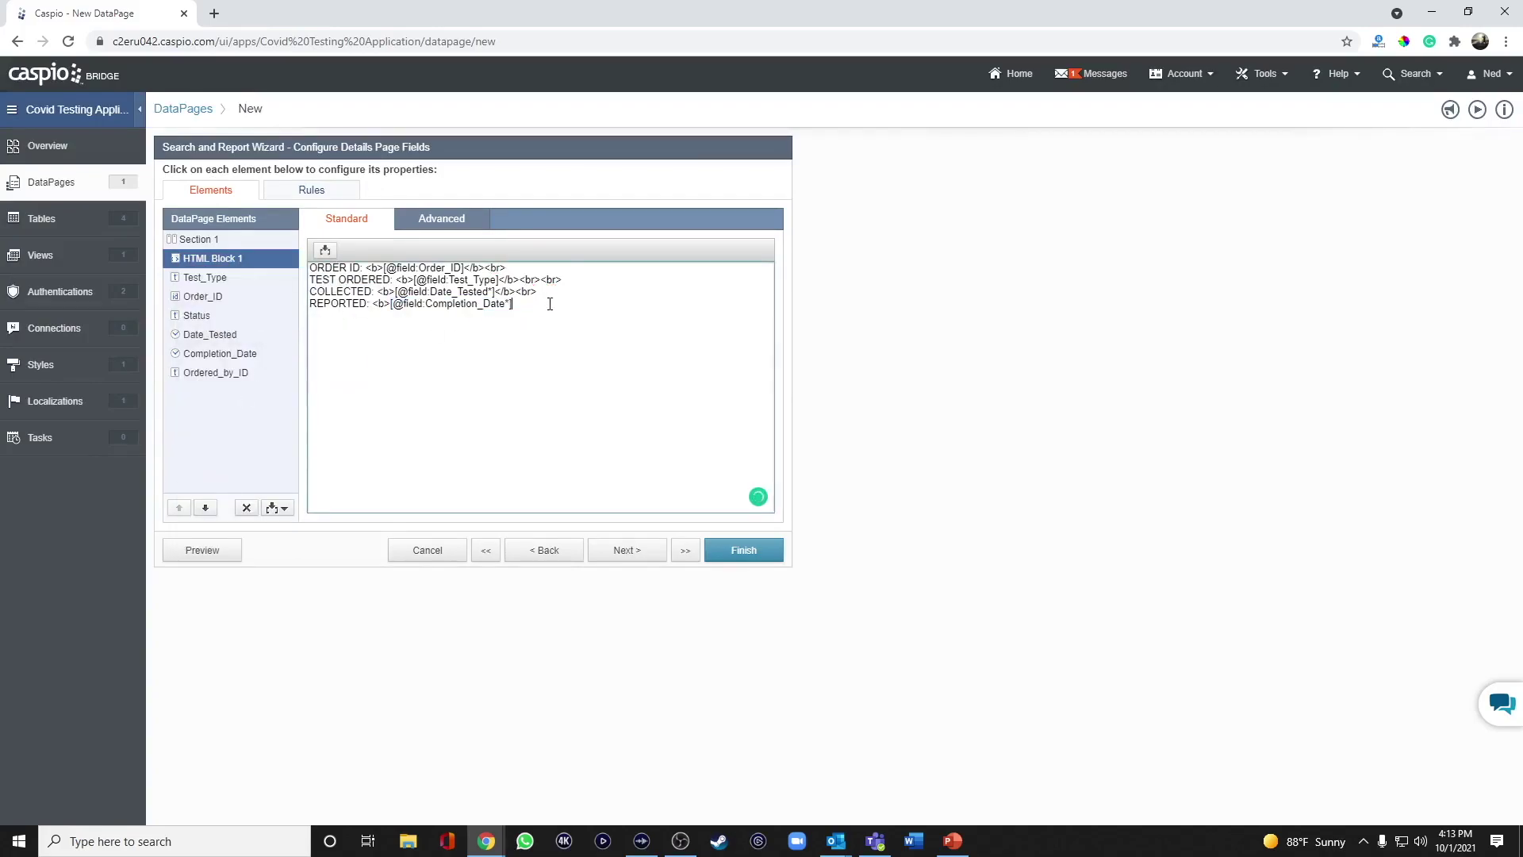
text(</b> )
text(<hr>)
key(Return)
Add the line 'TEST NAME:' with 'SARS-CoV-2, NAA' in bold.
text(TEST N)
text(AME: )
text(<b>)
text(SA)
text(S)
text(\RS)
key(BackSpace)
key(BackSpace)
key(BackSpace)
key(BackSpace)
text(RS-CoV-2, NAA)
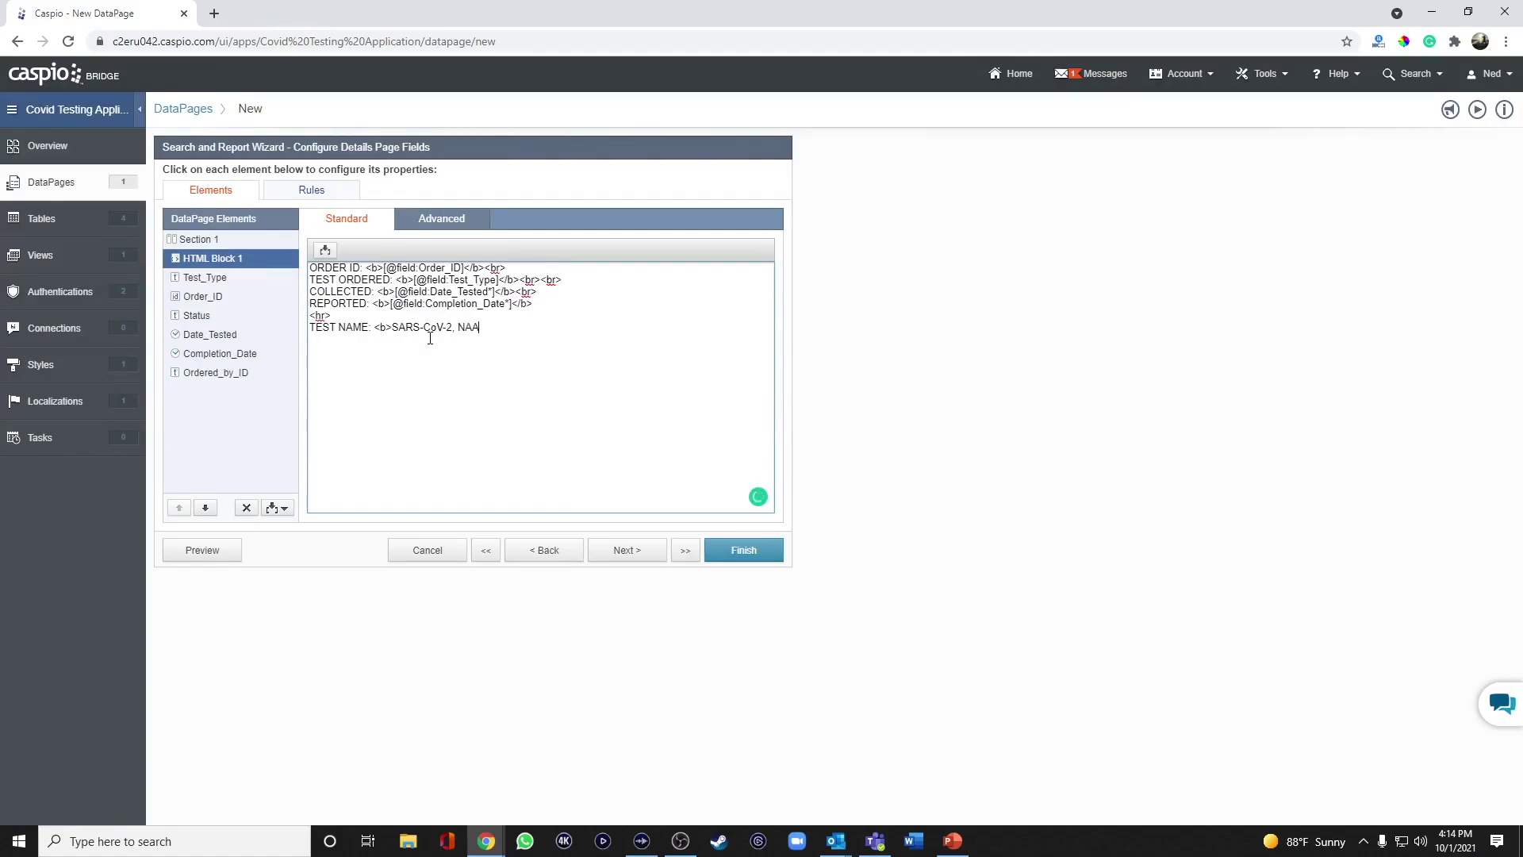
text(</b>)
key(Return)
Add a RESULT: line showing the Status field inside <b></b> tags.
text(RESULT:)
click(325, 250)
click(324, 274)
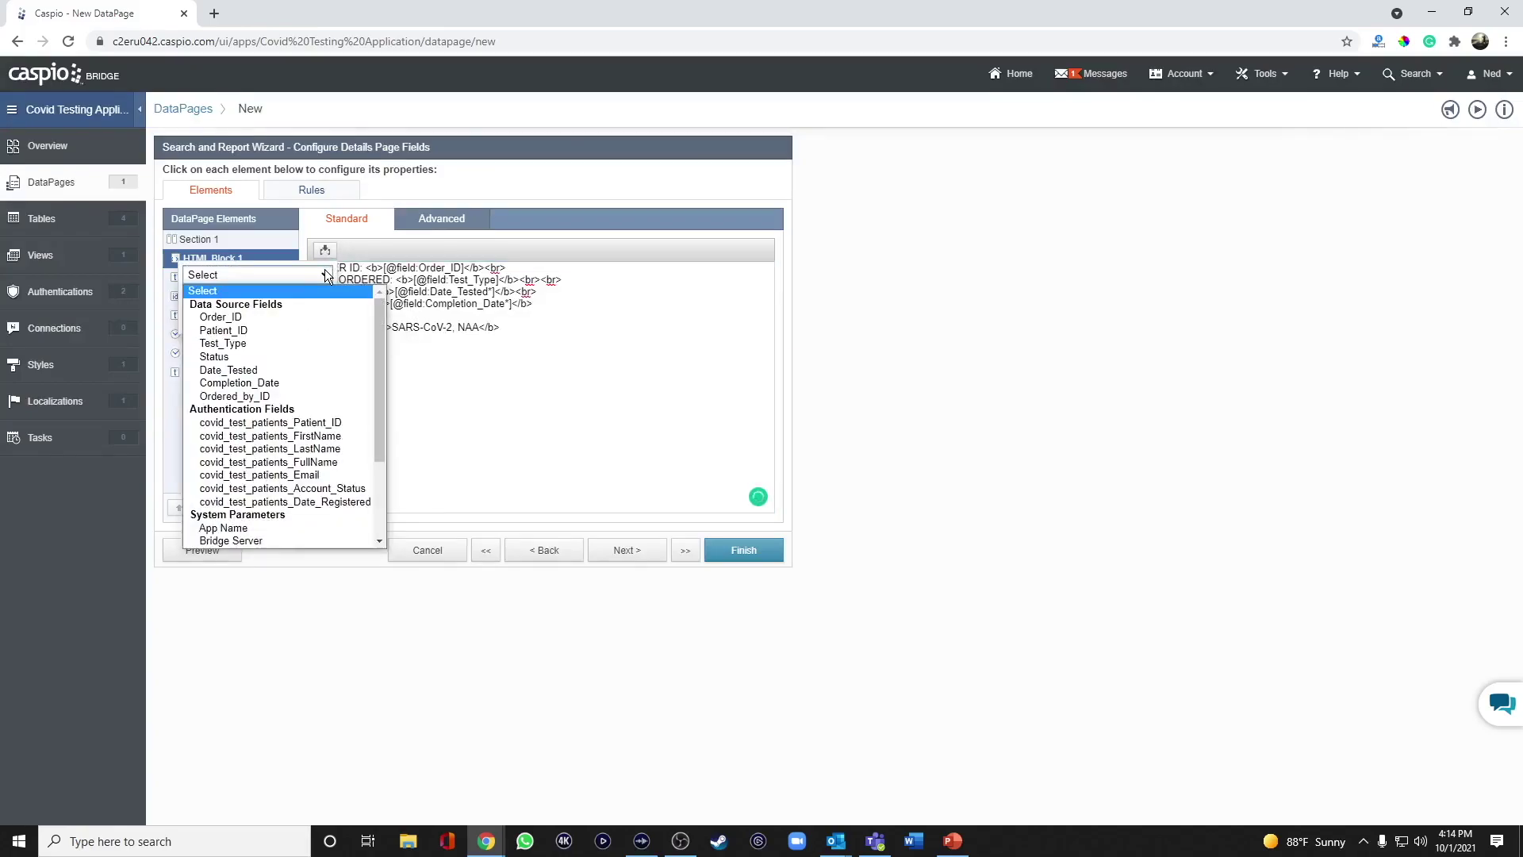
click(274, 356)
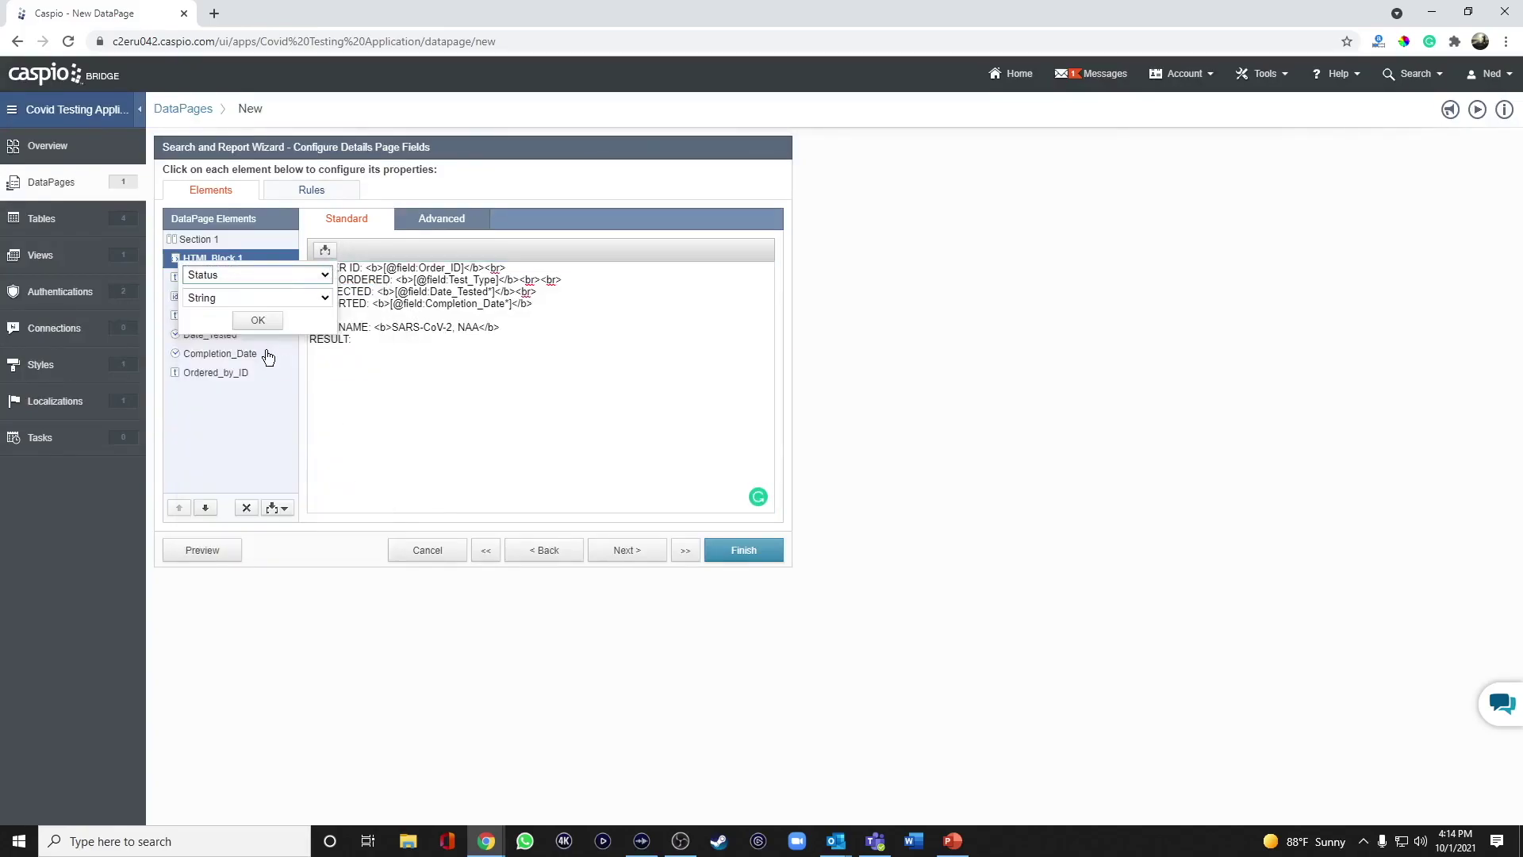
click(270, 326)
click(350, 339)
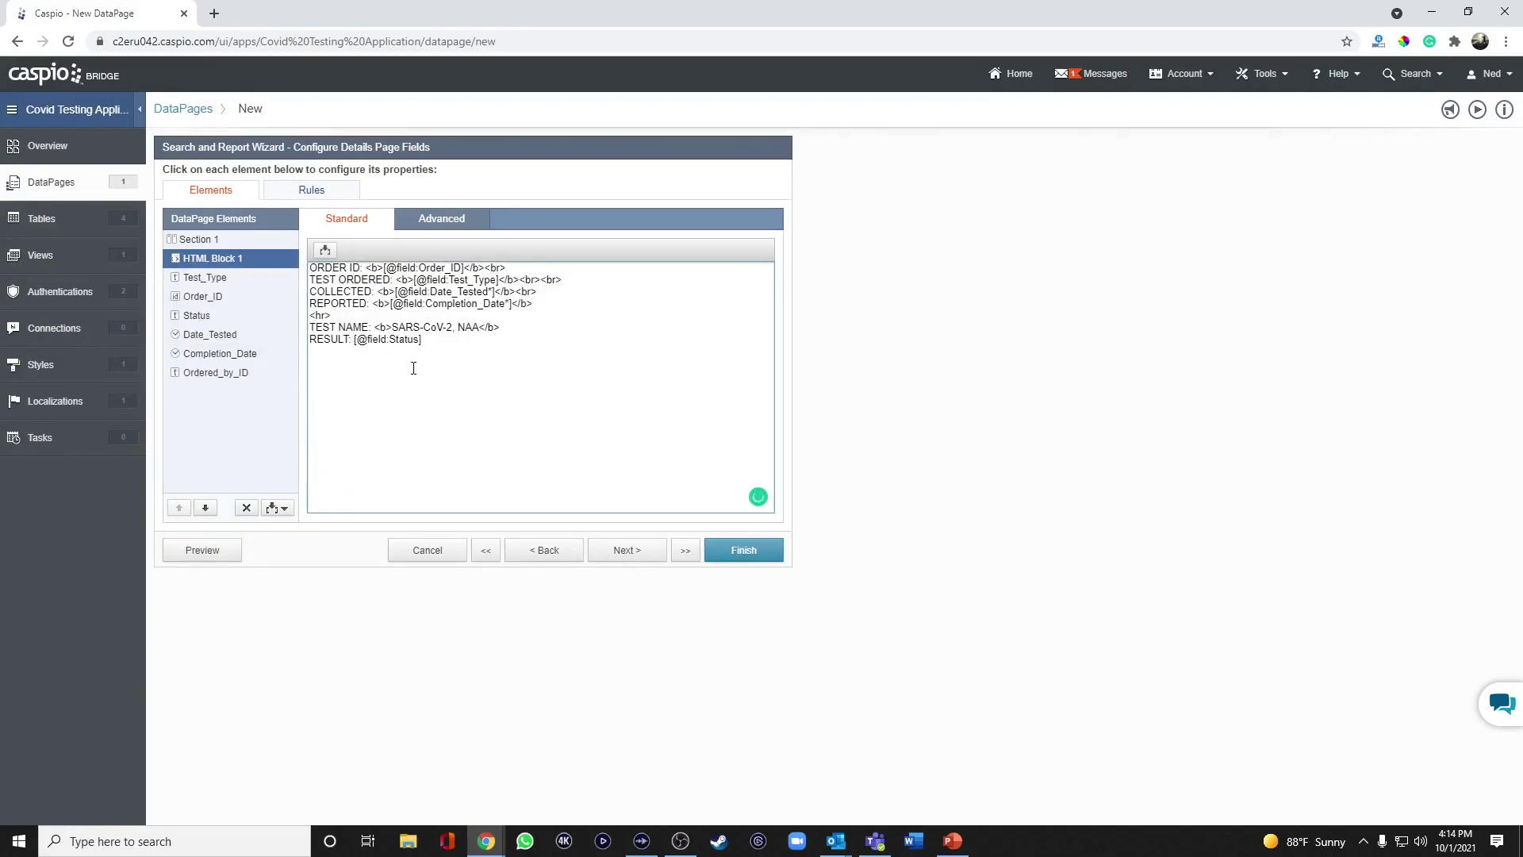
text(<b></b>)
Delete the Test_Type, Order_ID, Status, Date_Tested and Completion_Date elements, then reselect HTML Block 1.
click(208, 279)
click(246, 508)
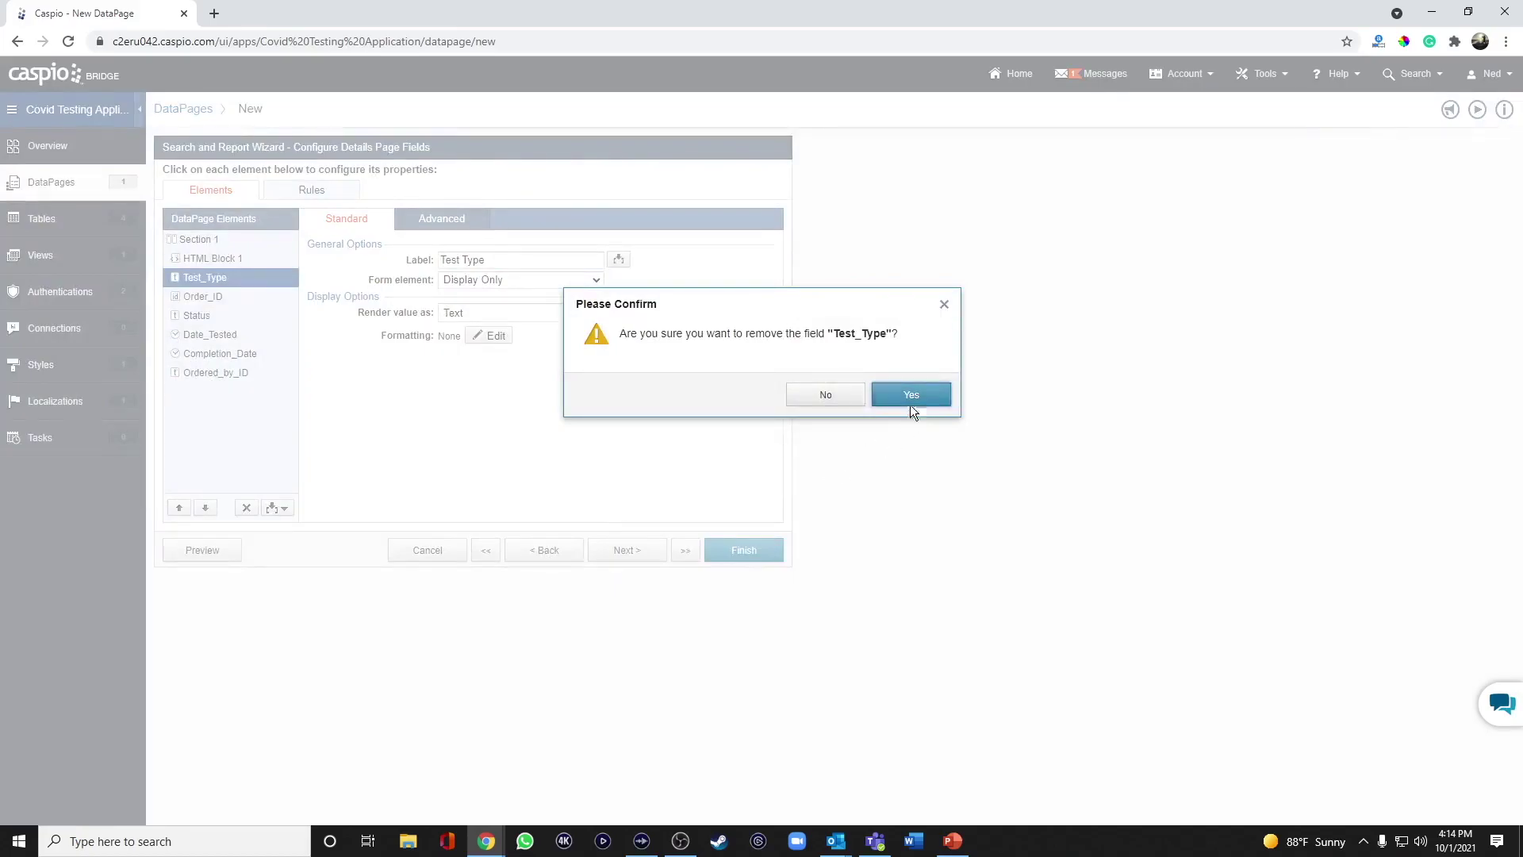
click(909, 401)
click(246, 508)
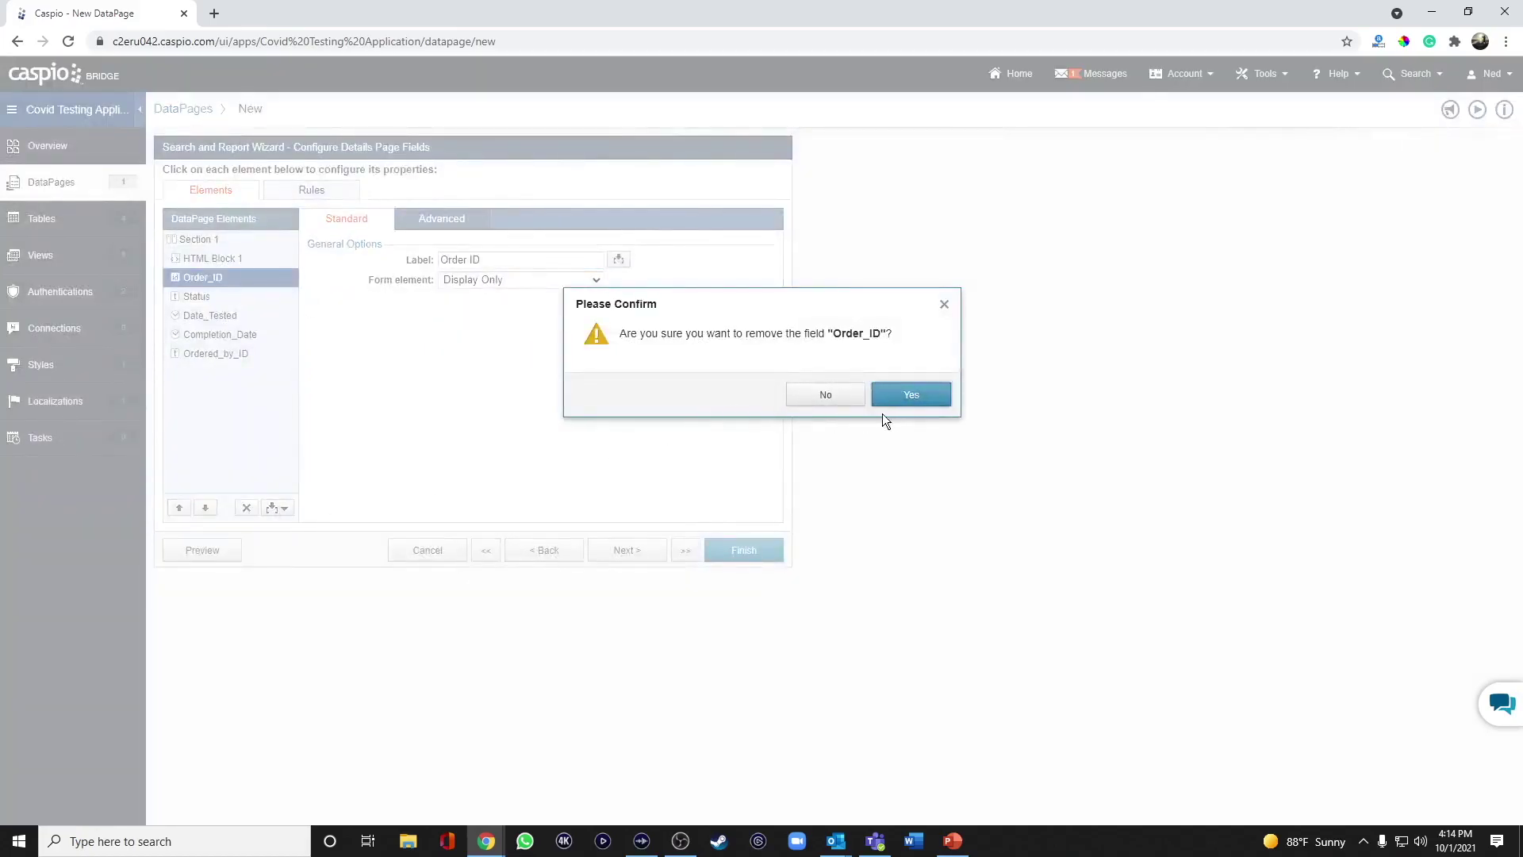
click(923, 406)
click(246, 508)
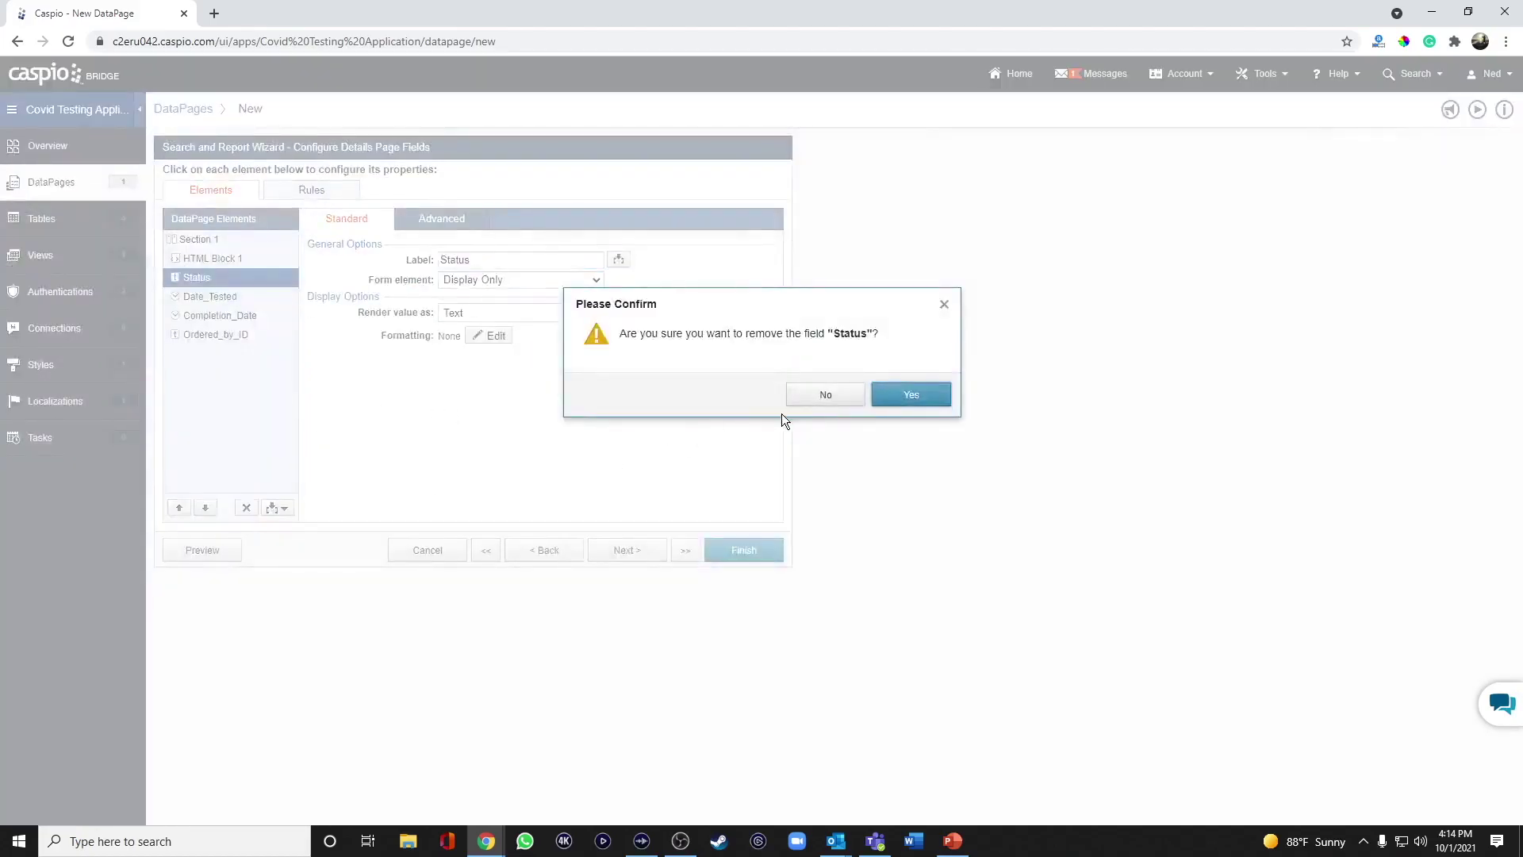
click(935, 399)
click(245, 507)
click(918, 397)
click(246, 507)
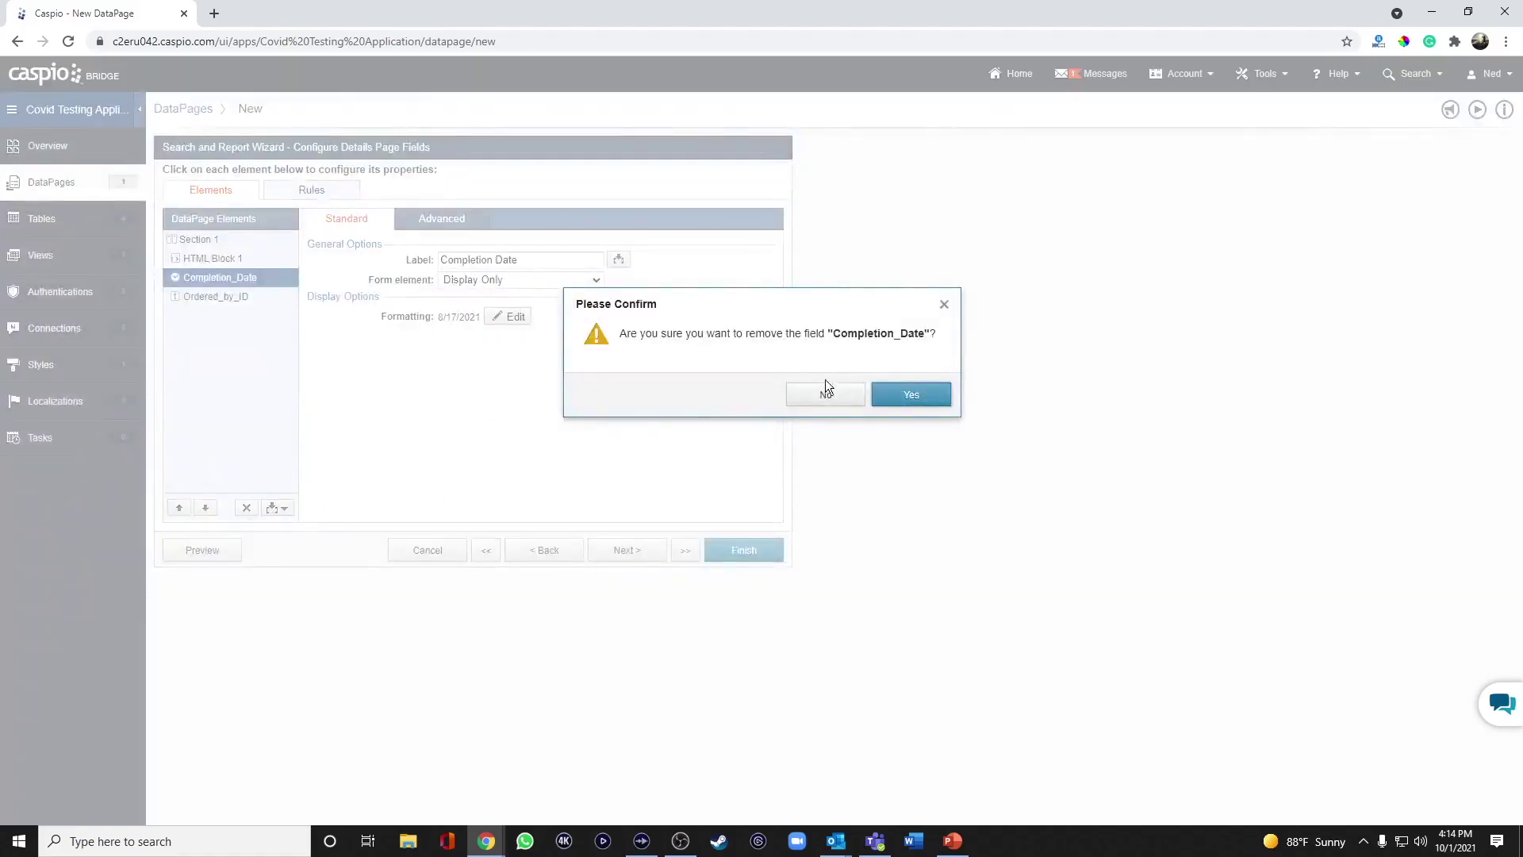
click(912, 397)
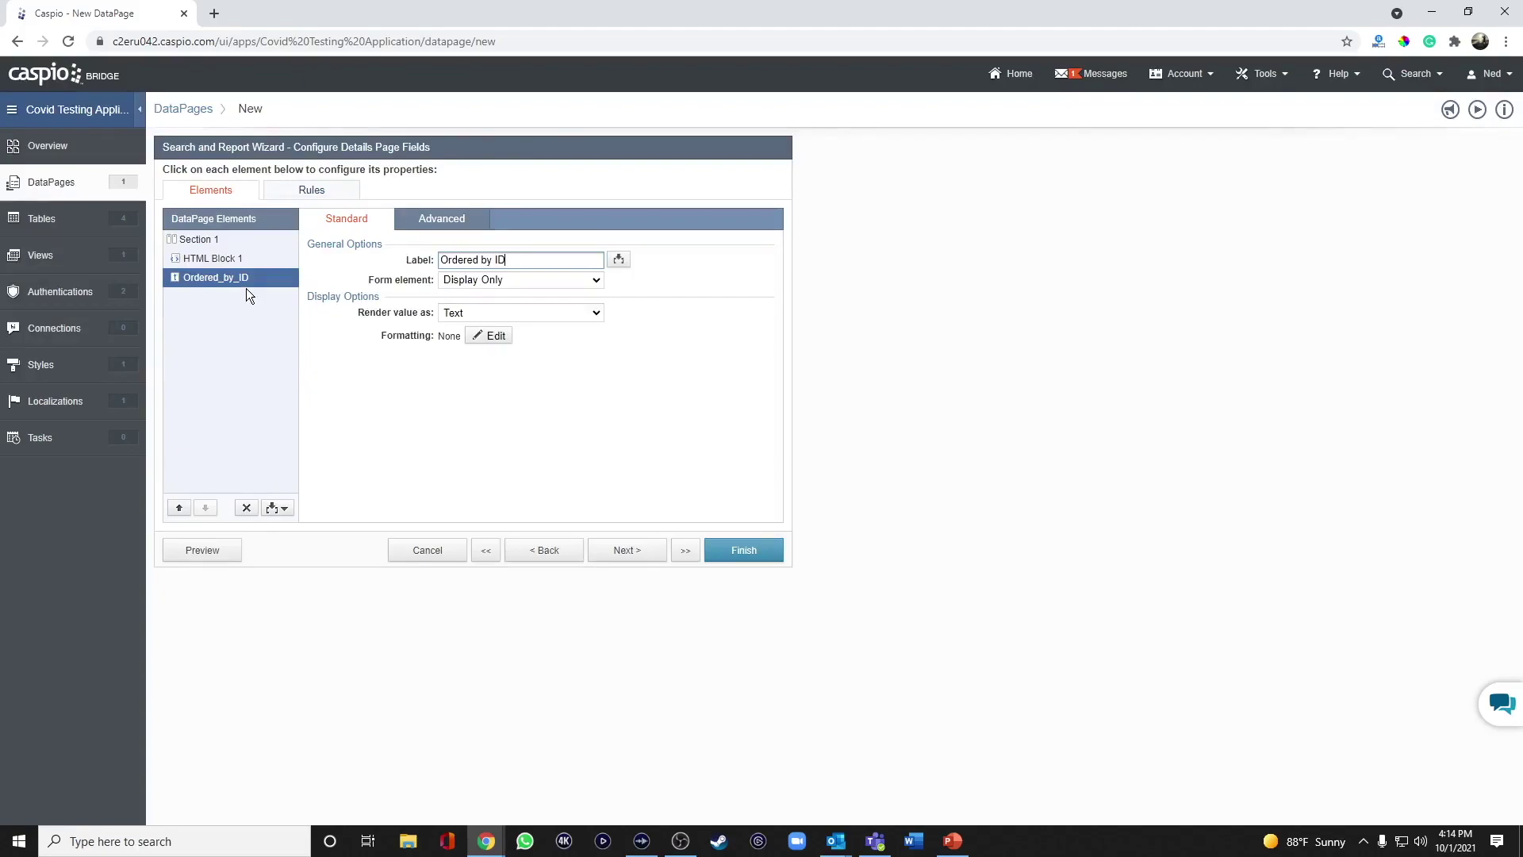
click(223, 261)
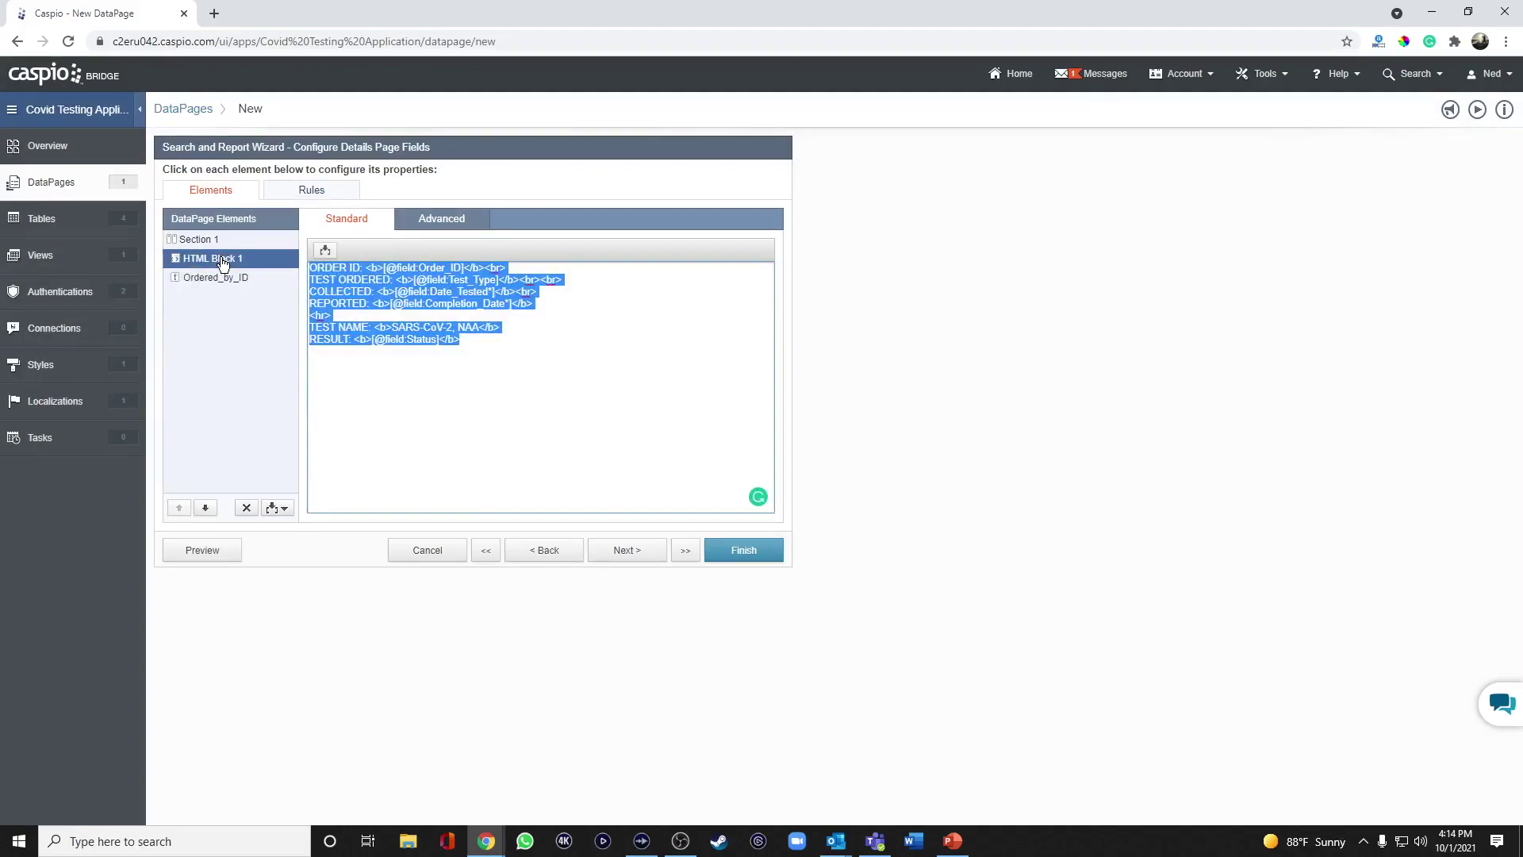
Add <br><br> after RESULT and paste the amplification test disclaimer paragraphs below it.
click(506, 345)
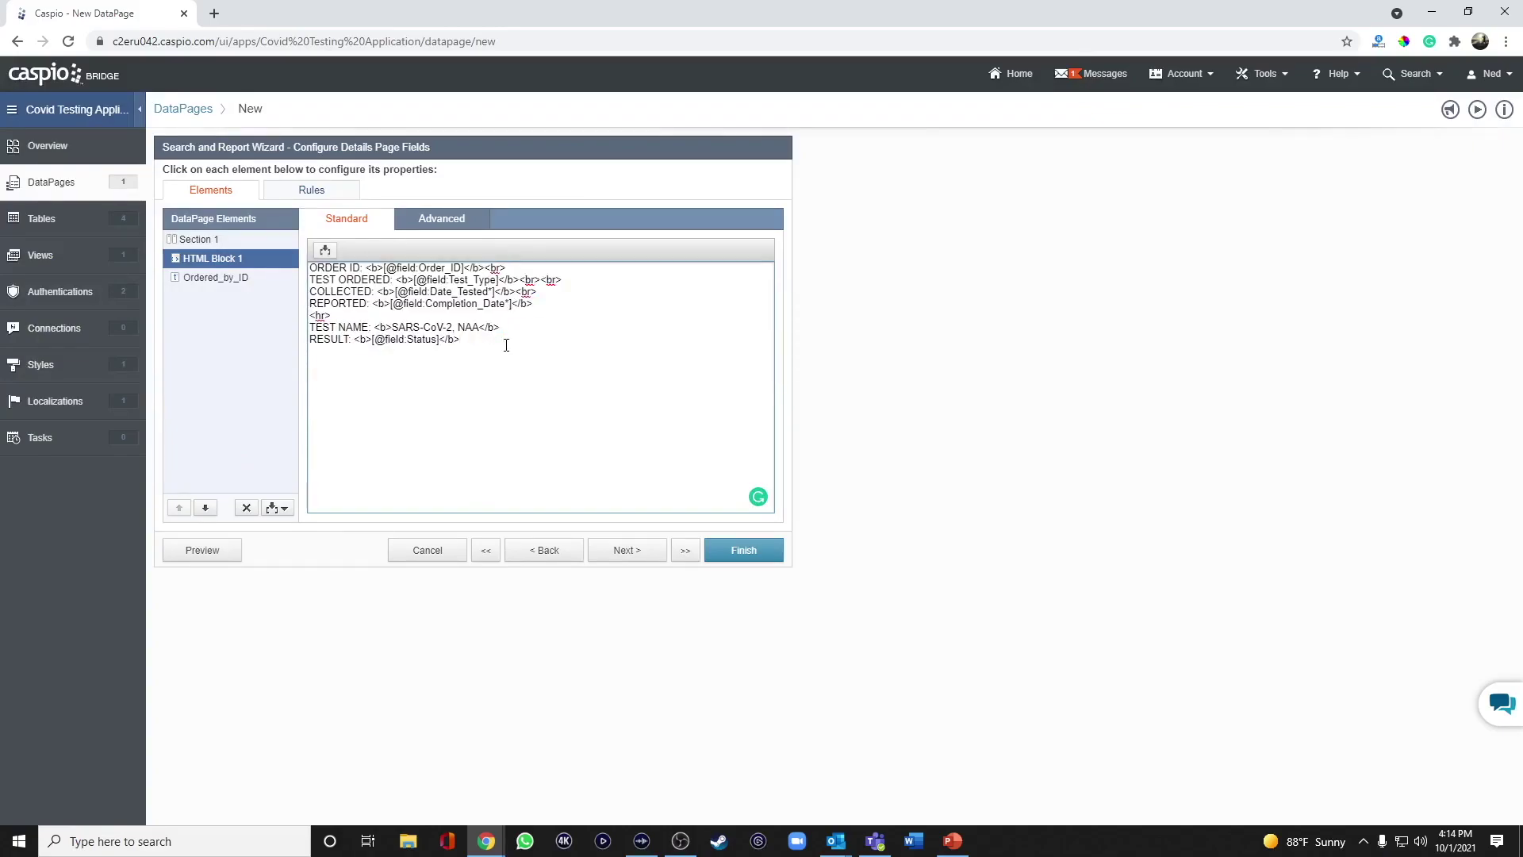
text(<br><br)
text(>)
key(Return)
text(This nucleic acid amplification test was developed and its performance characteristics determined by Labs Industries. Nucleic acid amplification tests include RT-PCR and TMA. This test has not been FDA cleared or approved. This test has been authorized by FDA under an Emergency Use Authorization (EUA). This test is only authorized for the duration of time the declaration that circumstances exist justifying the authorization of the emergency use of in vitro diagnostic tests for detection of SARS-CoV-2 virus and/or diagnosis of COVID-19 infection under section 564(b)(1) of the Act, 21 U.S.C. 360bbb-3 (b) (1), unless the authorization is terminated or revoked sooner.  When diagnostic testing is negative, the possibility of a false negative result should be considered in the context of a patient's recent exposures and the presence of clinical signs and symptoms consistent with COVID-19. An individual without symptoms of COVID-19 and who is not shedding SARS-CoV-2 virus would expect to have a negative (not detected) result in this assay.)
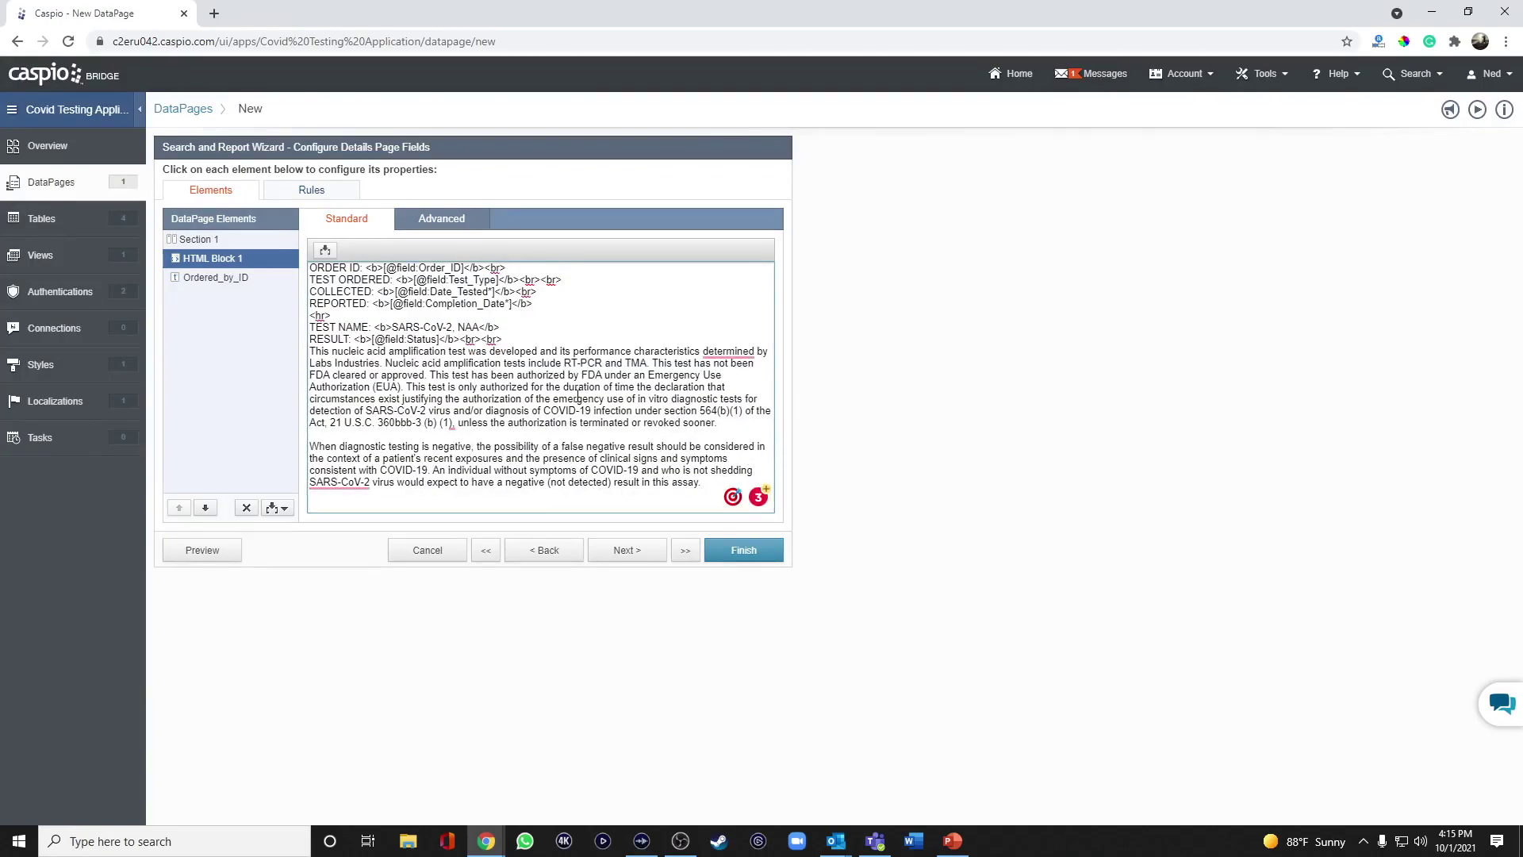
Enable PDF download on Details Page Options and review its Header and Footer settings without changes.
click(619, 549)
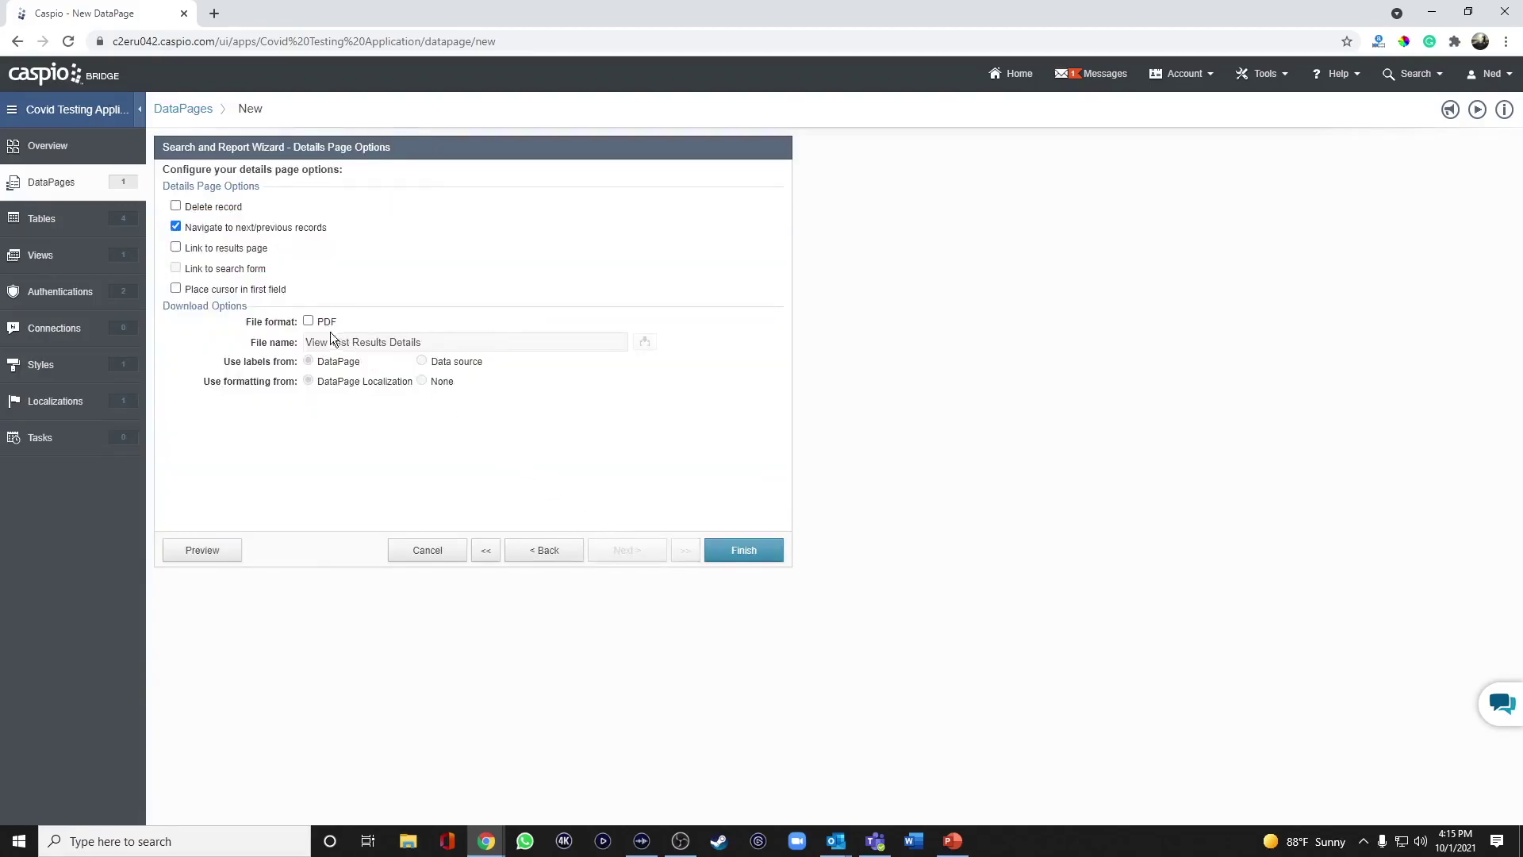
click(308, 322)
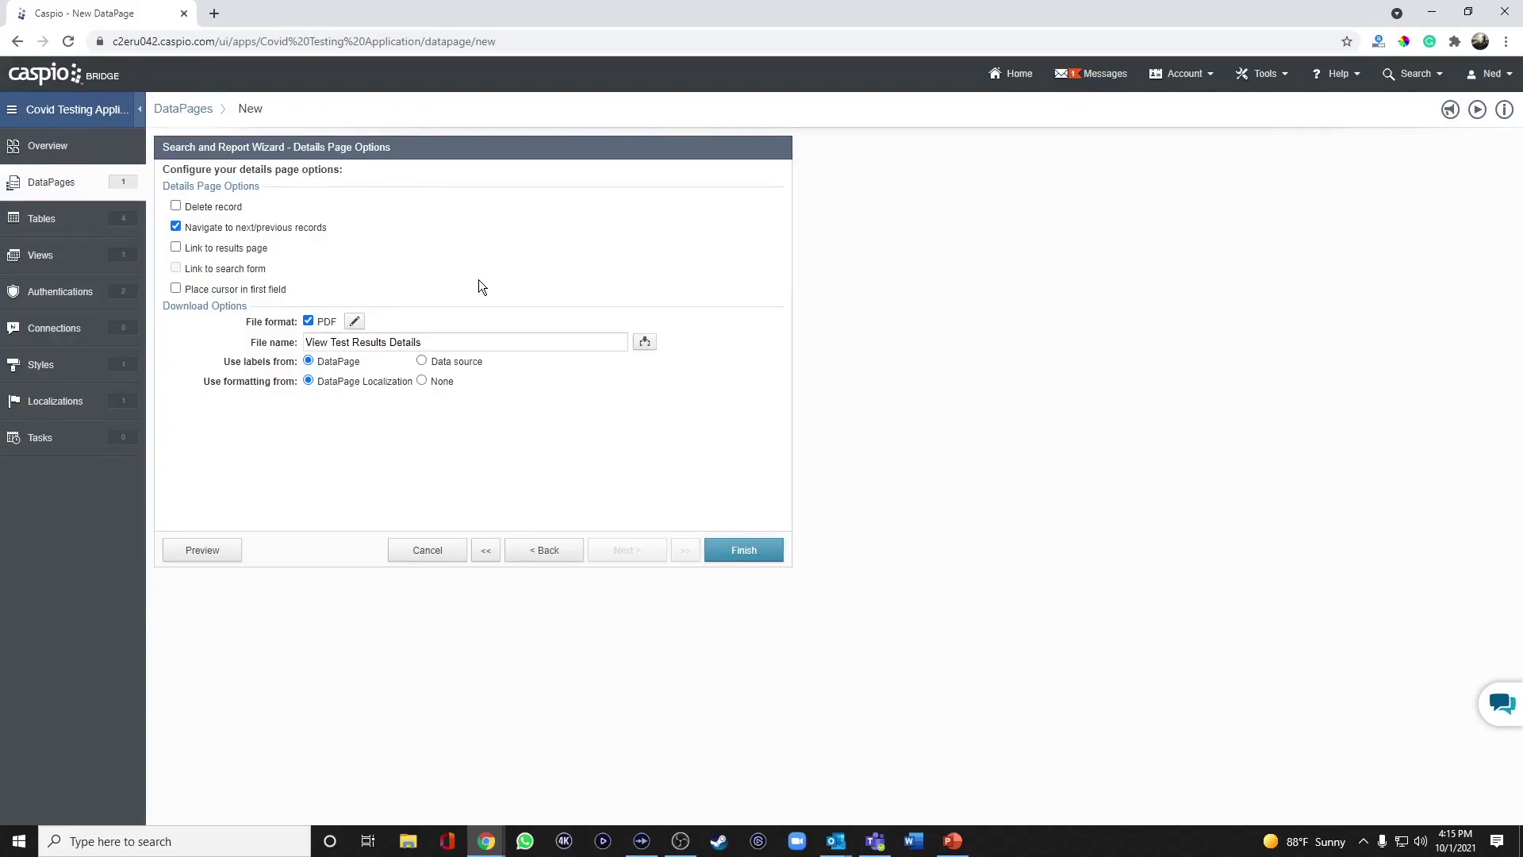
click(355, 322)
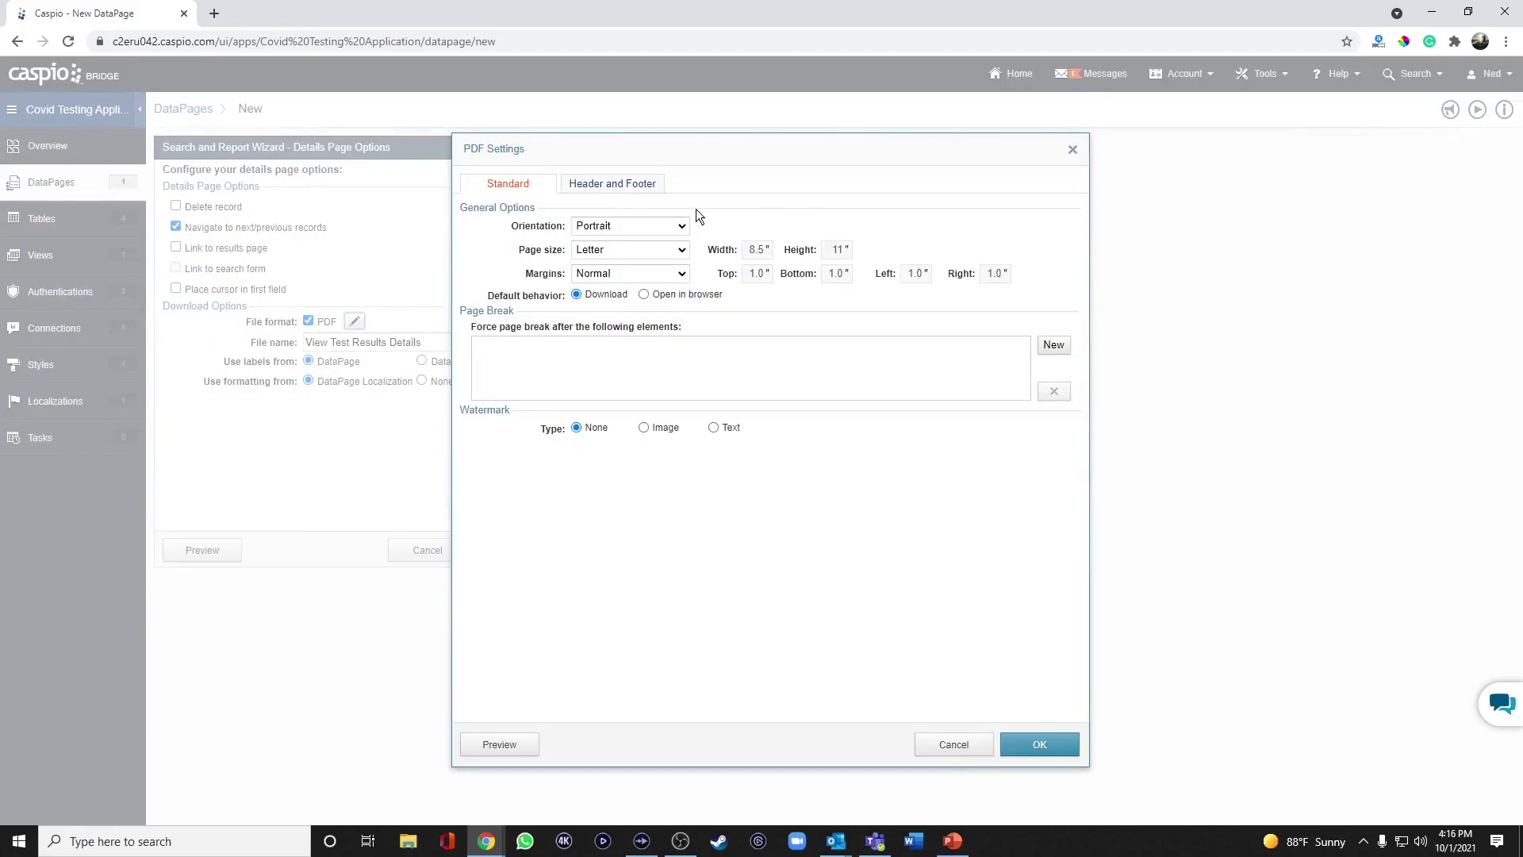
click(595, 193)
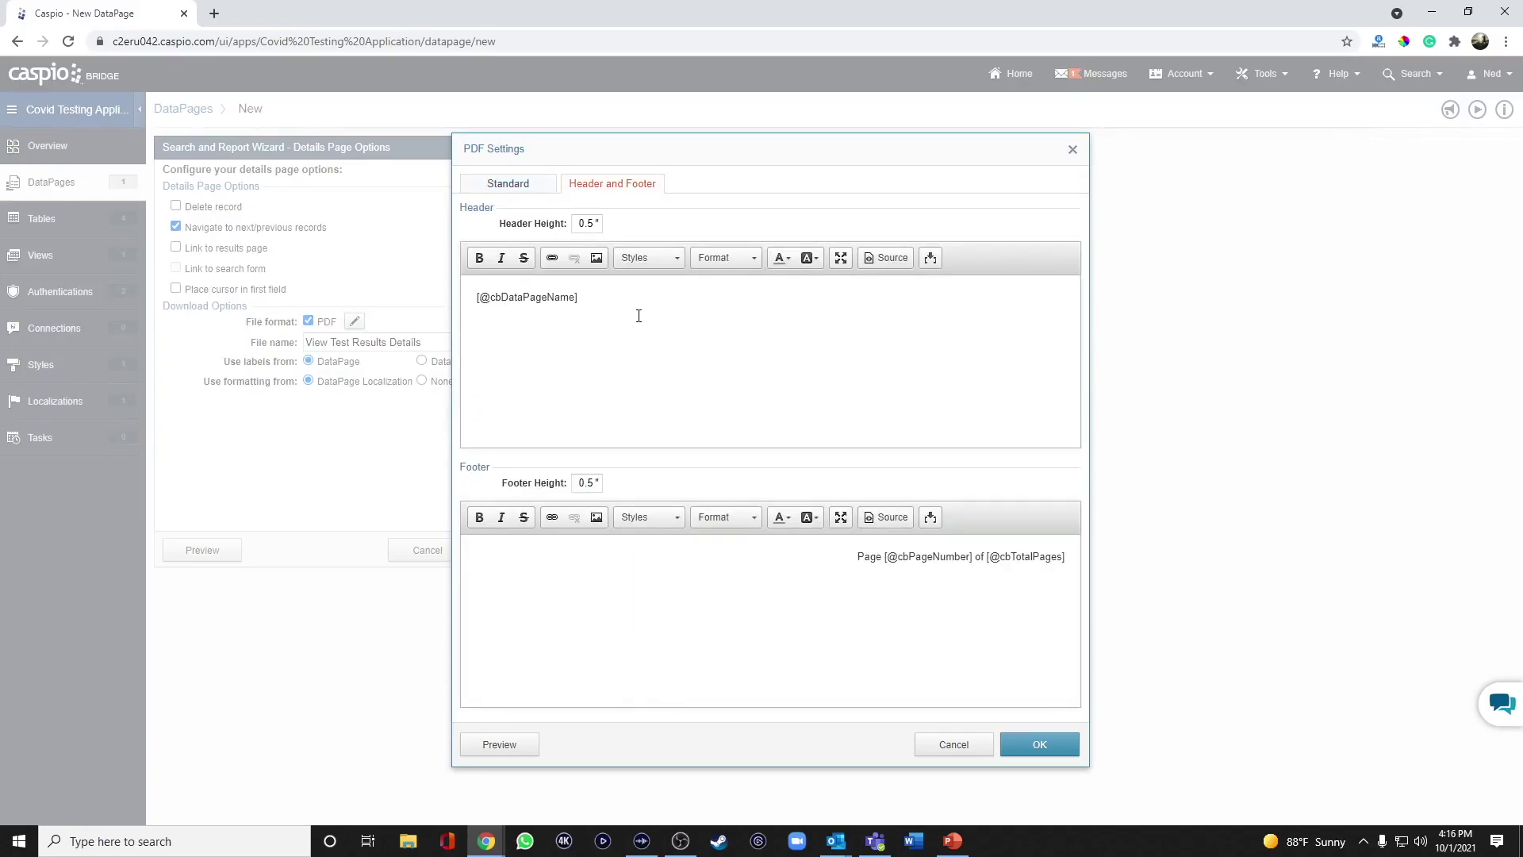
click(962, 750)
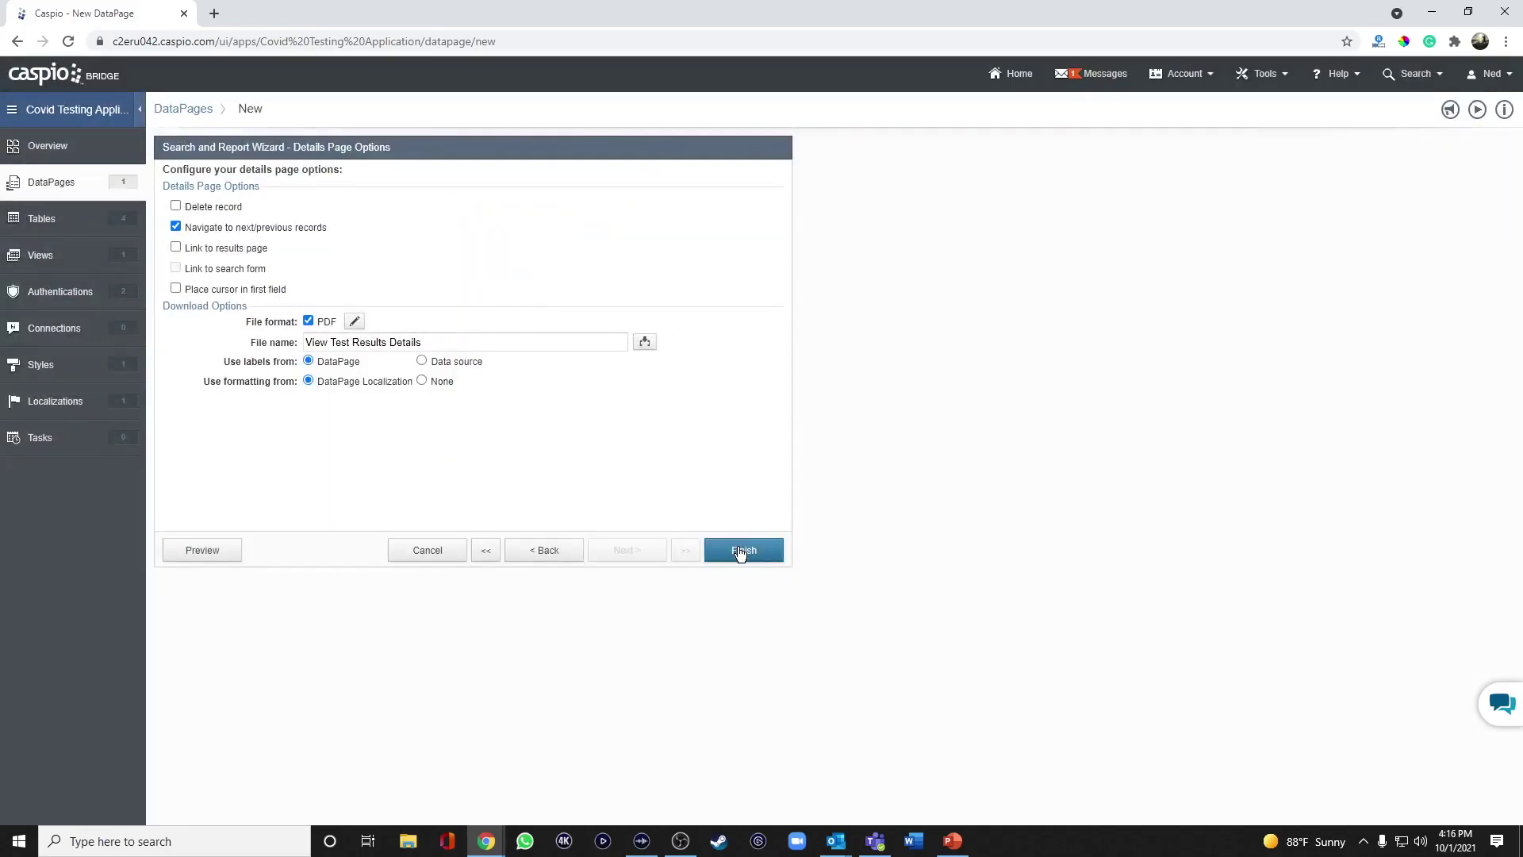
Finish the report and fill in the Patient Registration Form preview with a test patient's name, e-mail and password.
click(740, 553)
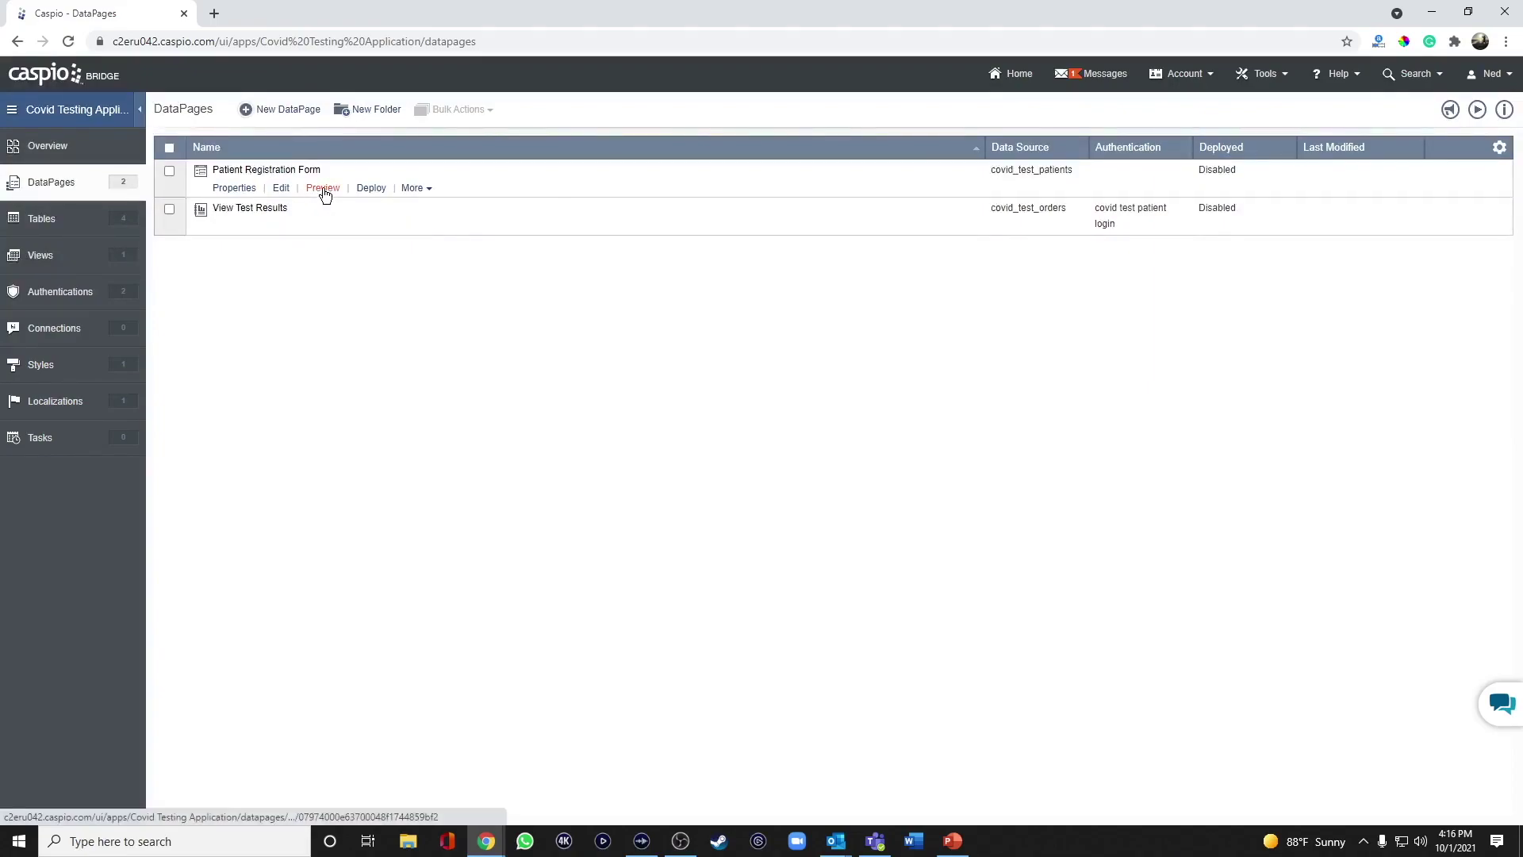
click(322, 191)
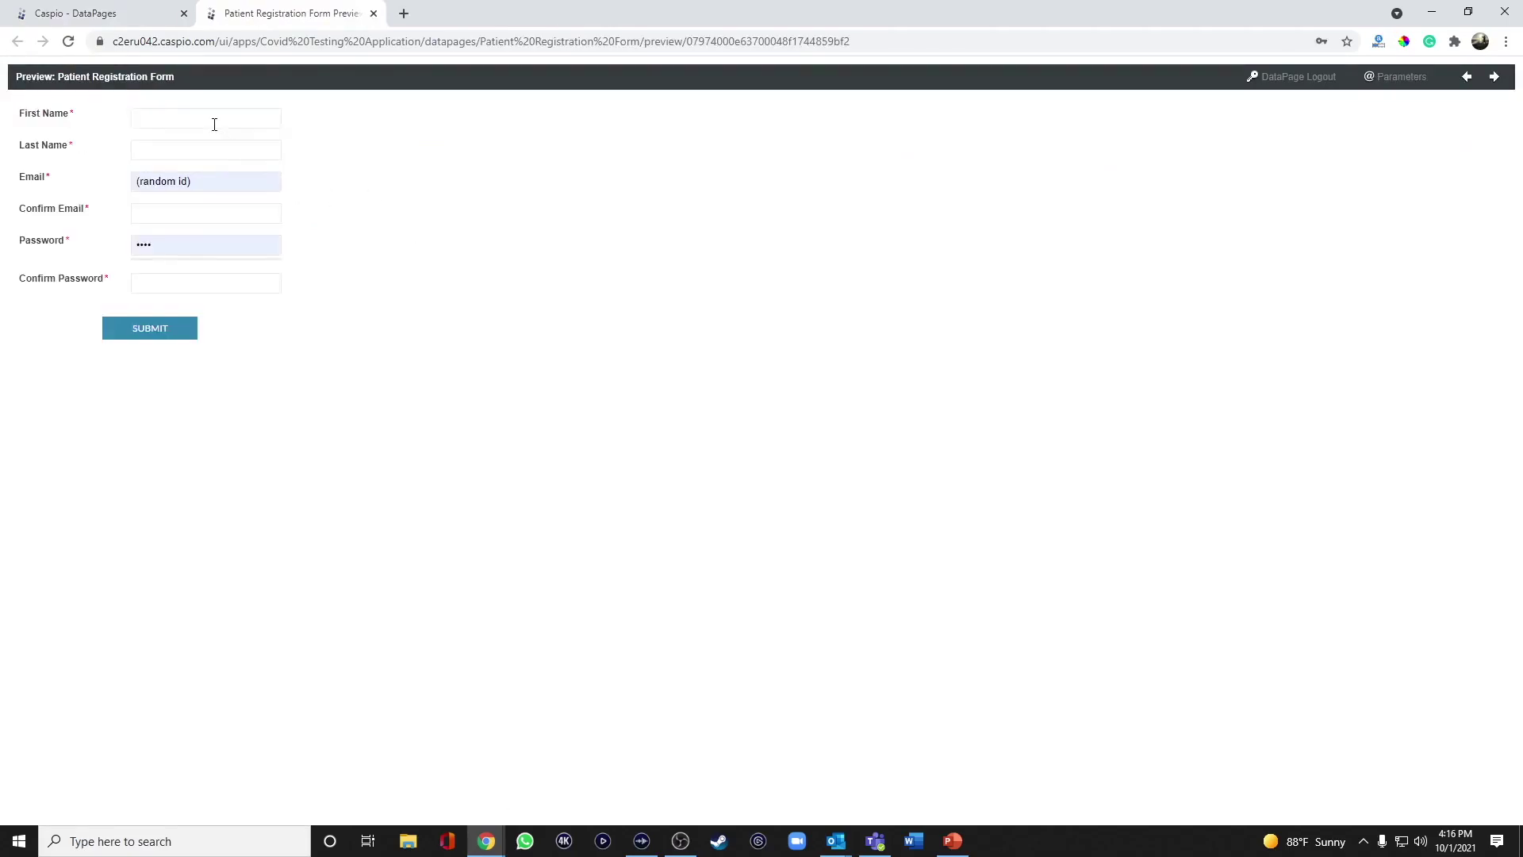
click(214, 124)
text(John)
key(Tab)
text(Doe)
key(Tab)
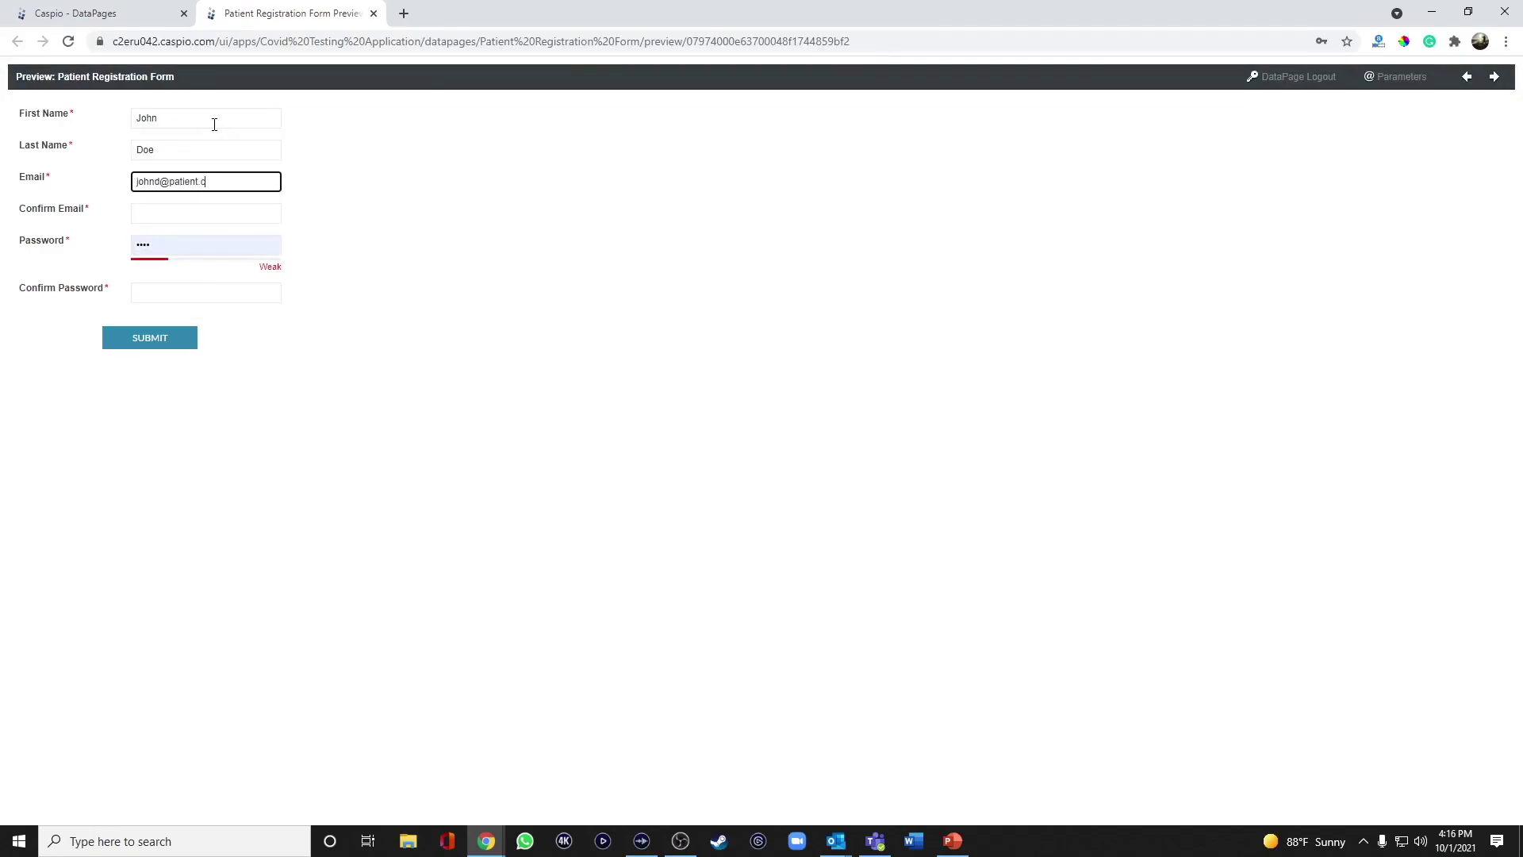
key(Tab)
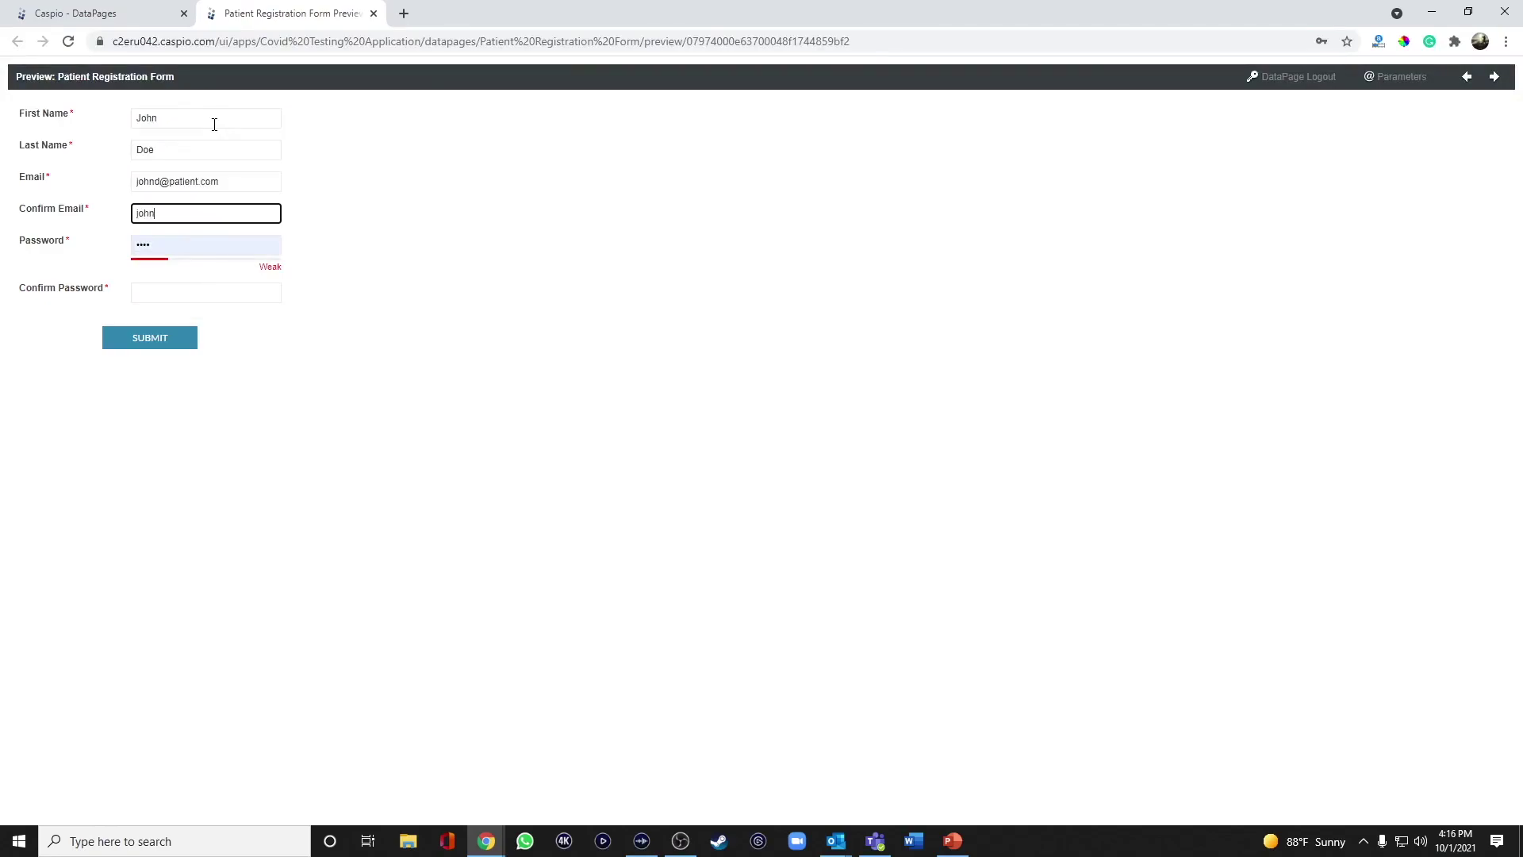
key(Tab)
text(•••••••••)
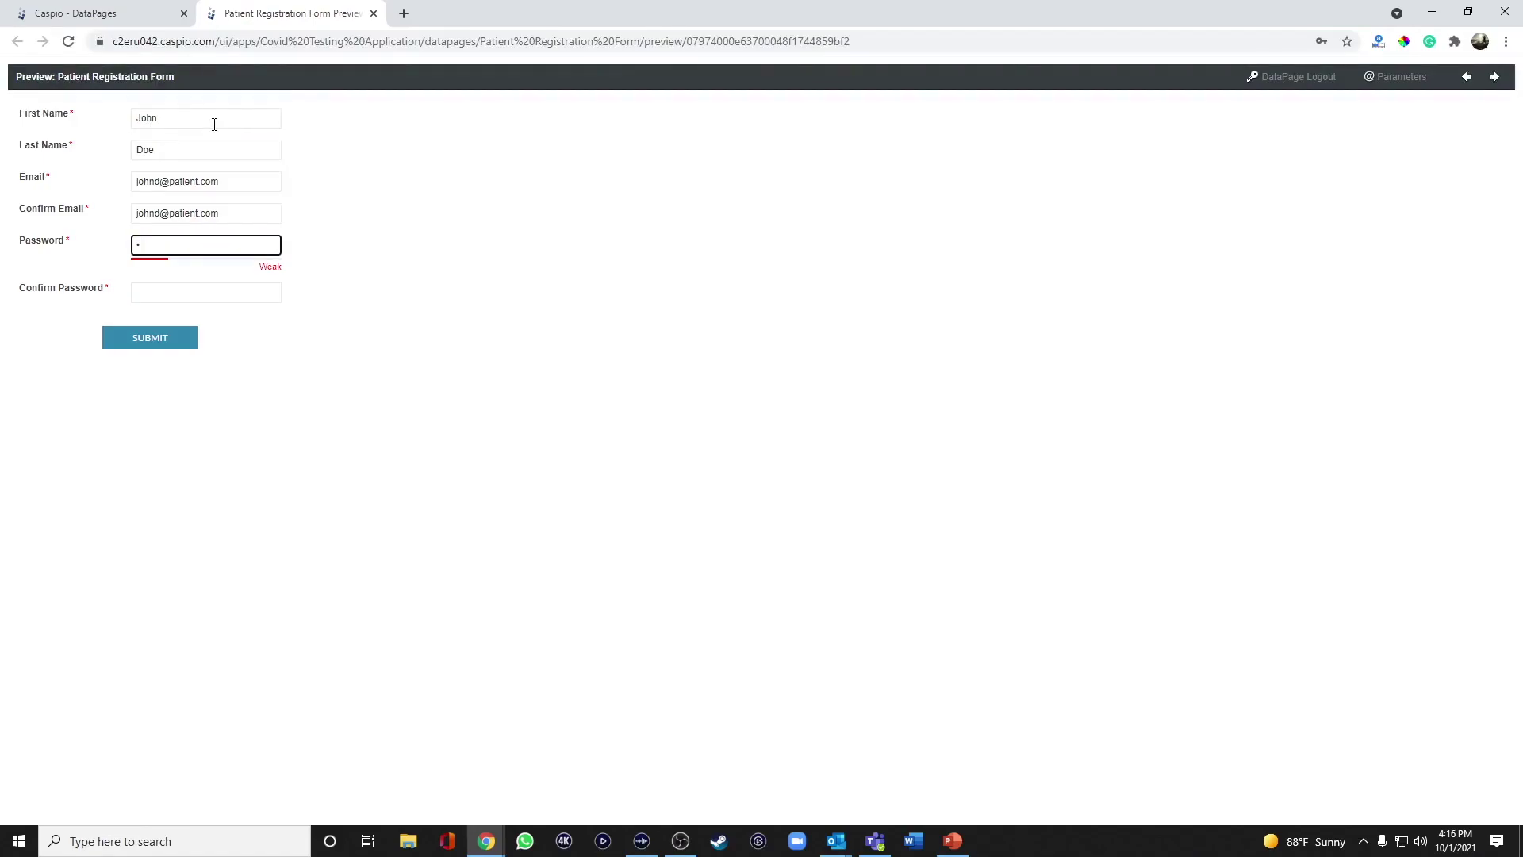
text(•)
key(Tab)
text(••••••••••)
Submit the registration, save the login, and launch the View Test Results preview.
click(144, 343)
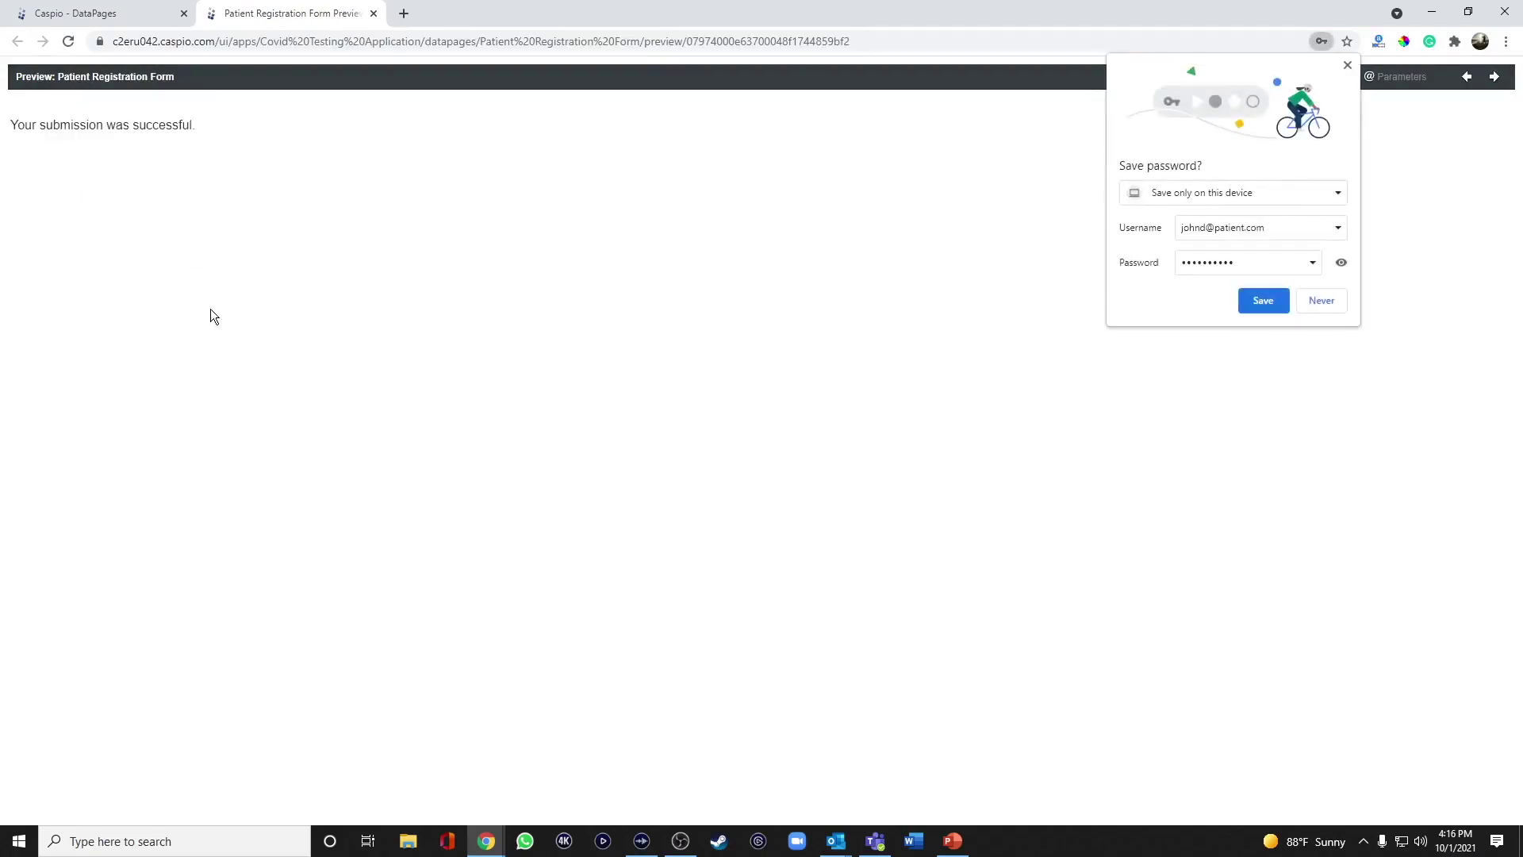
click(1263, 301)
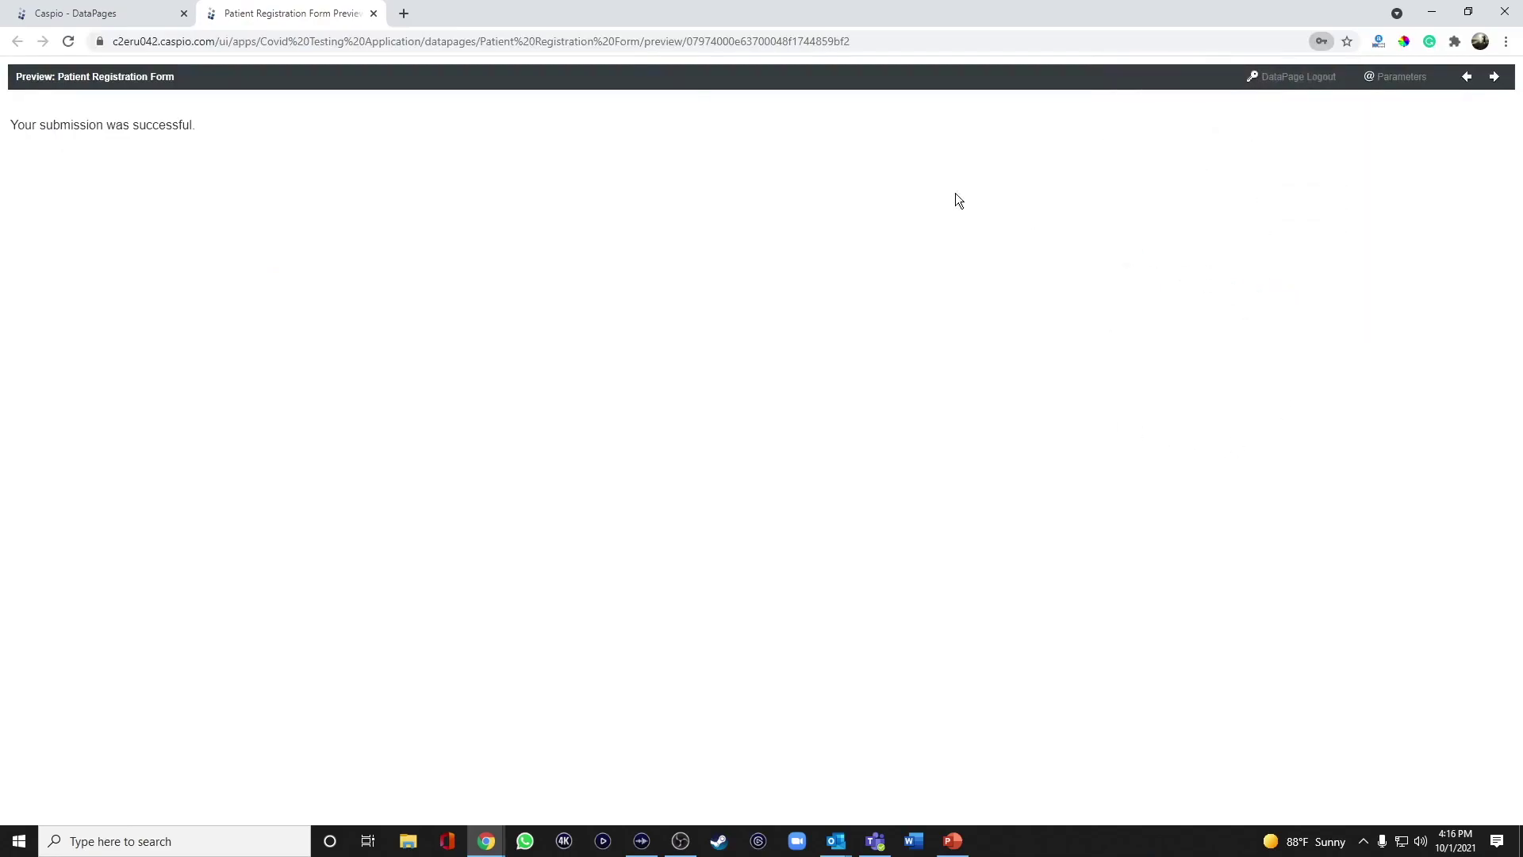
click(373, 14)
mouse_move(262, 217)
click(323, 227)
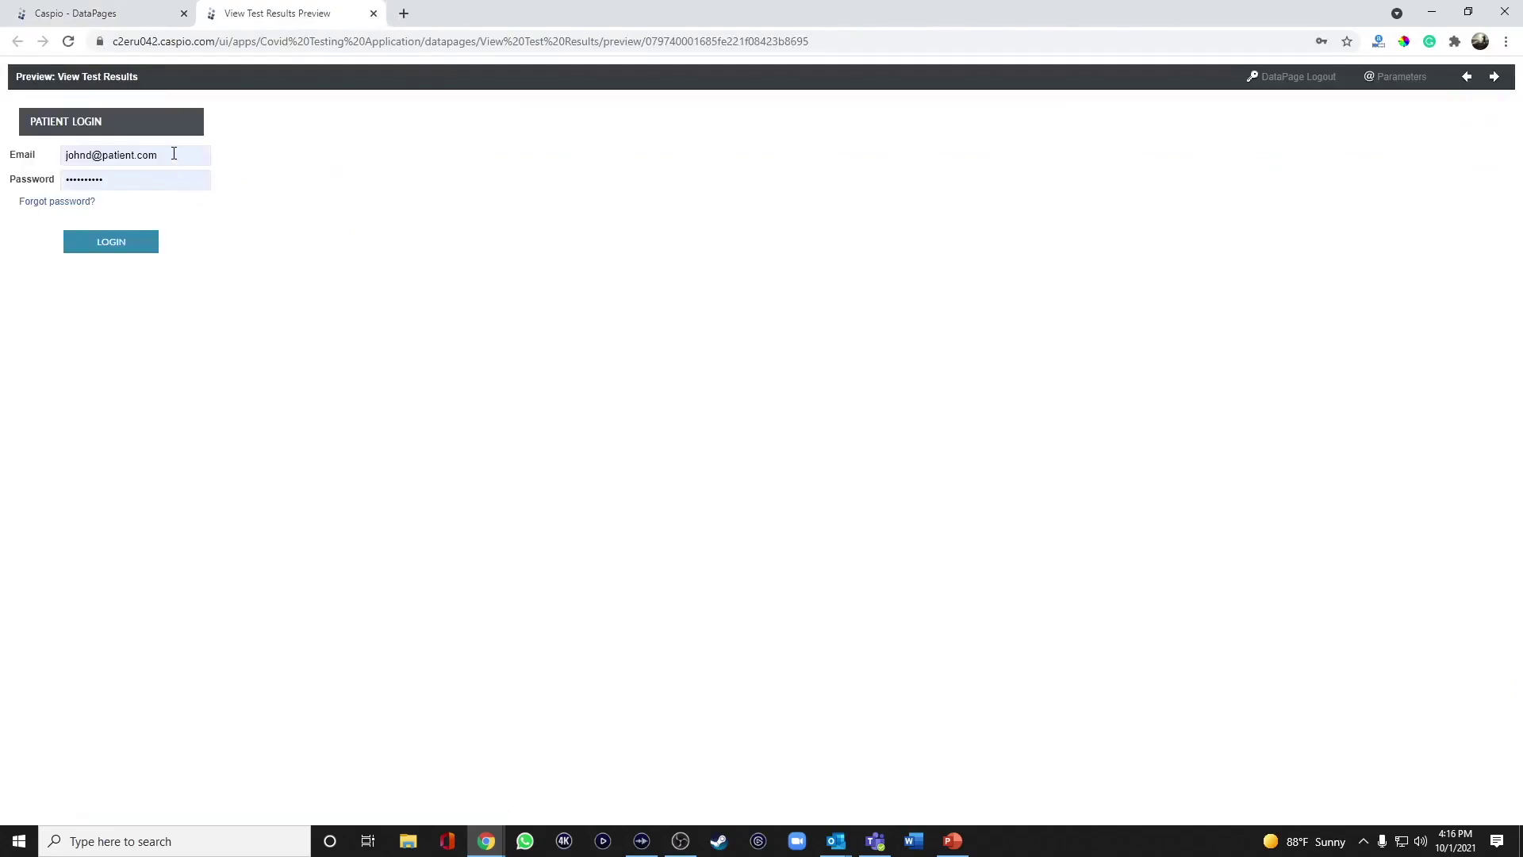
Log in as the new patient, see 'No records found.' on View Test Results, and close the preview.
click(161, 177)
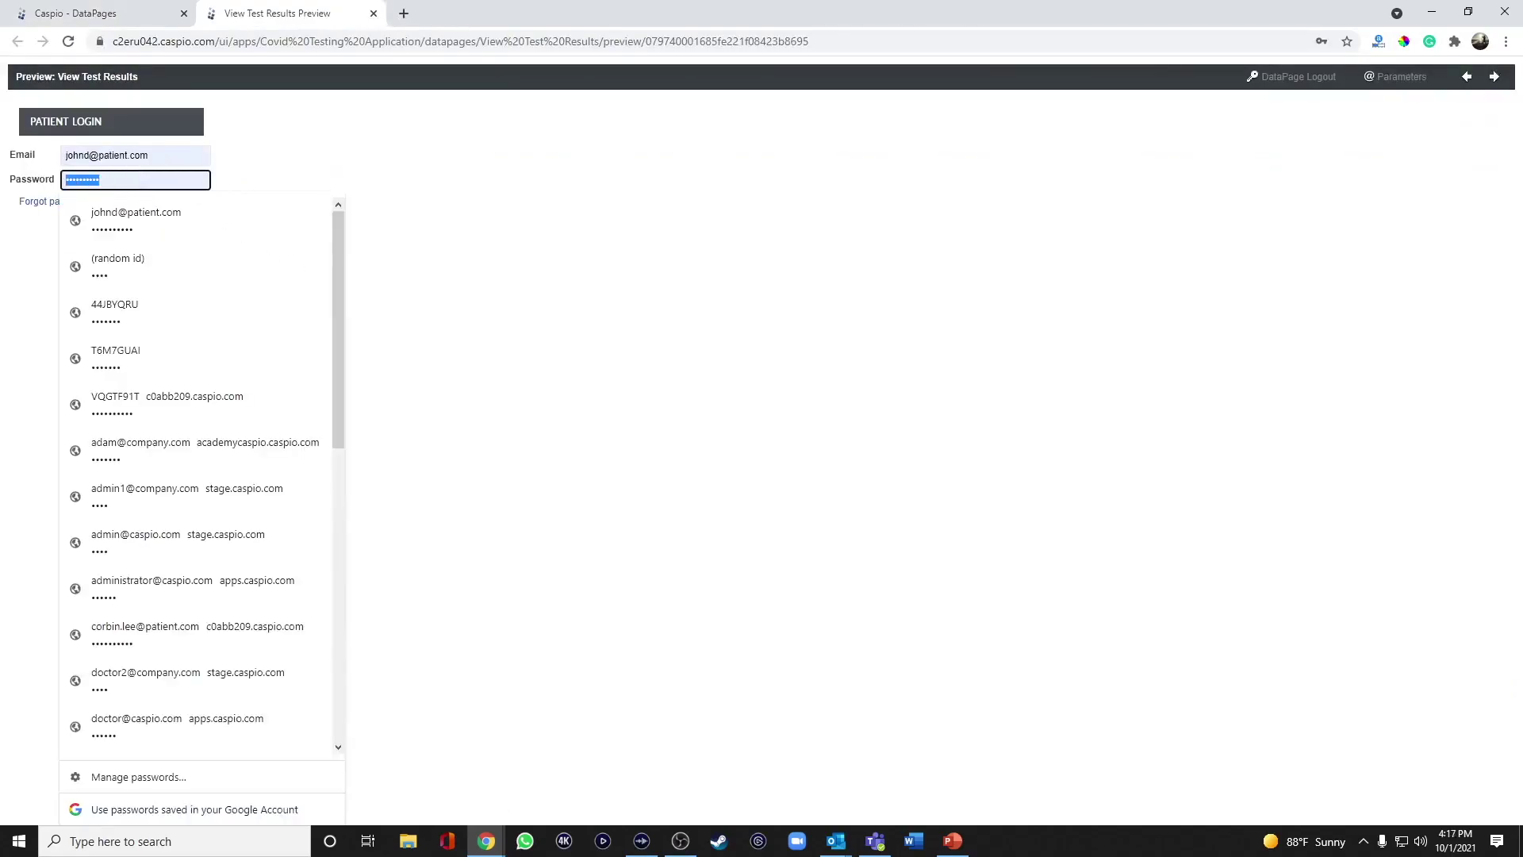
text(•••••••)
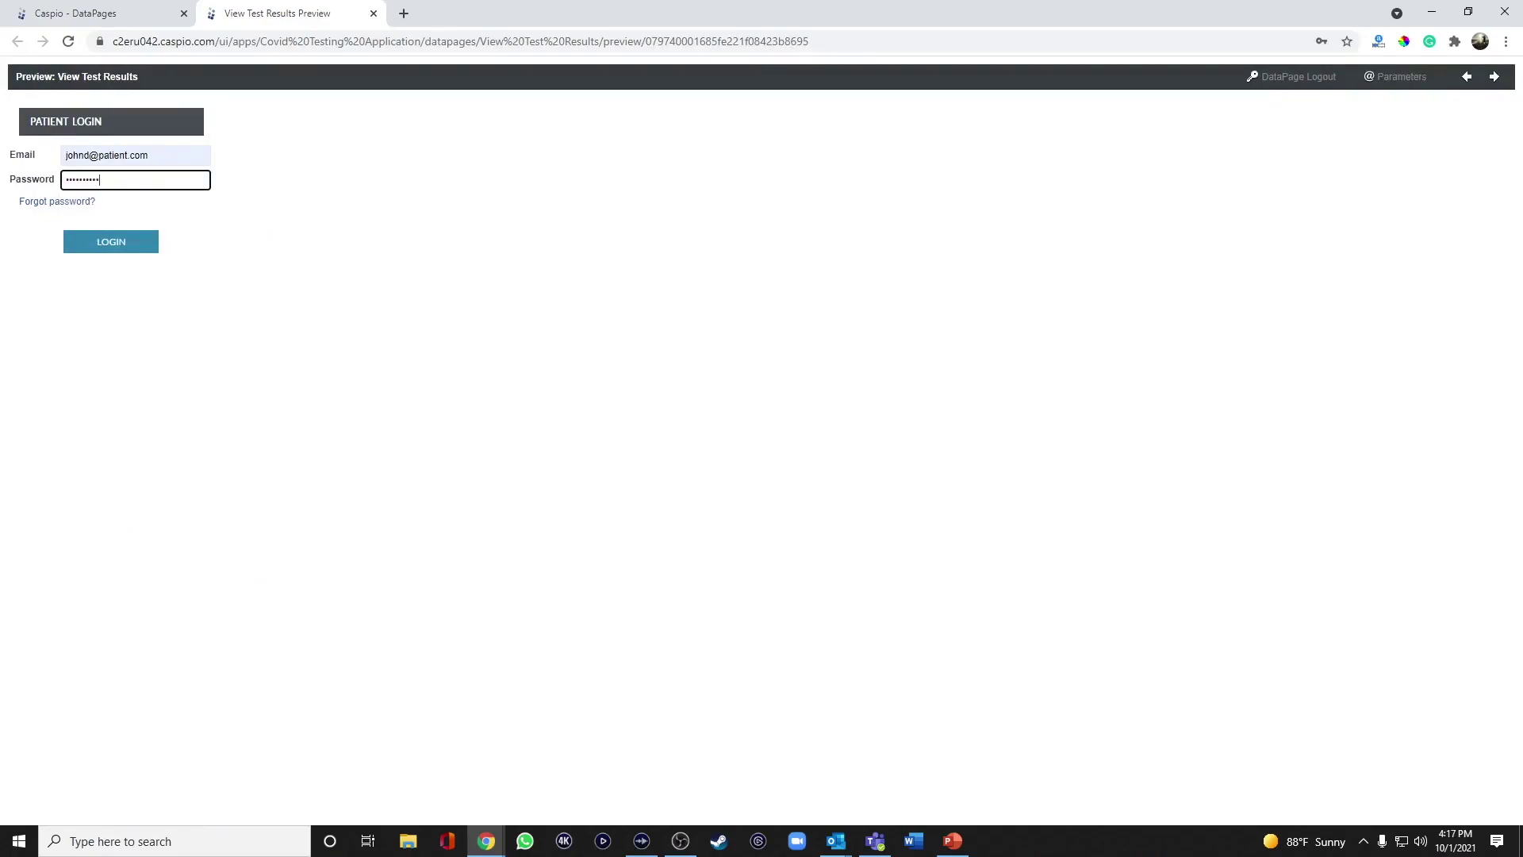
click(127, 244)
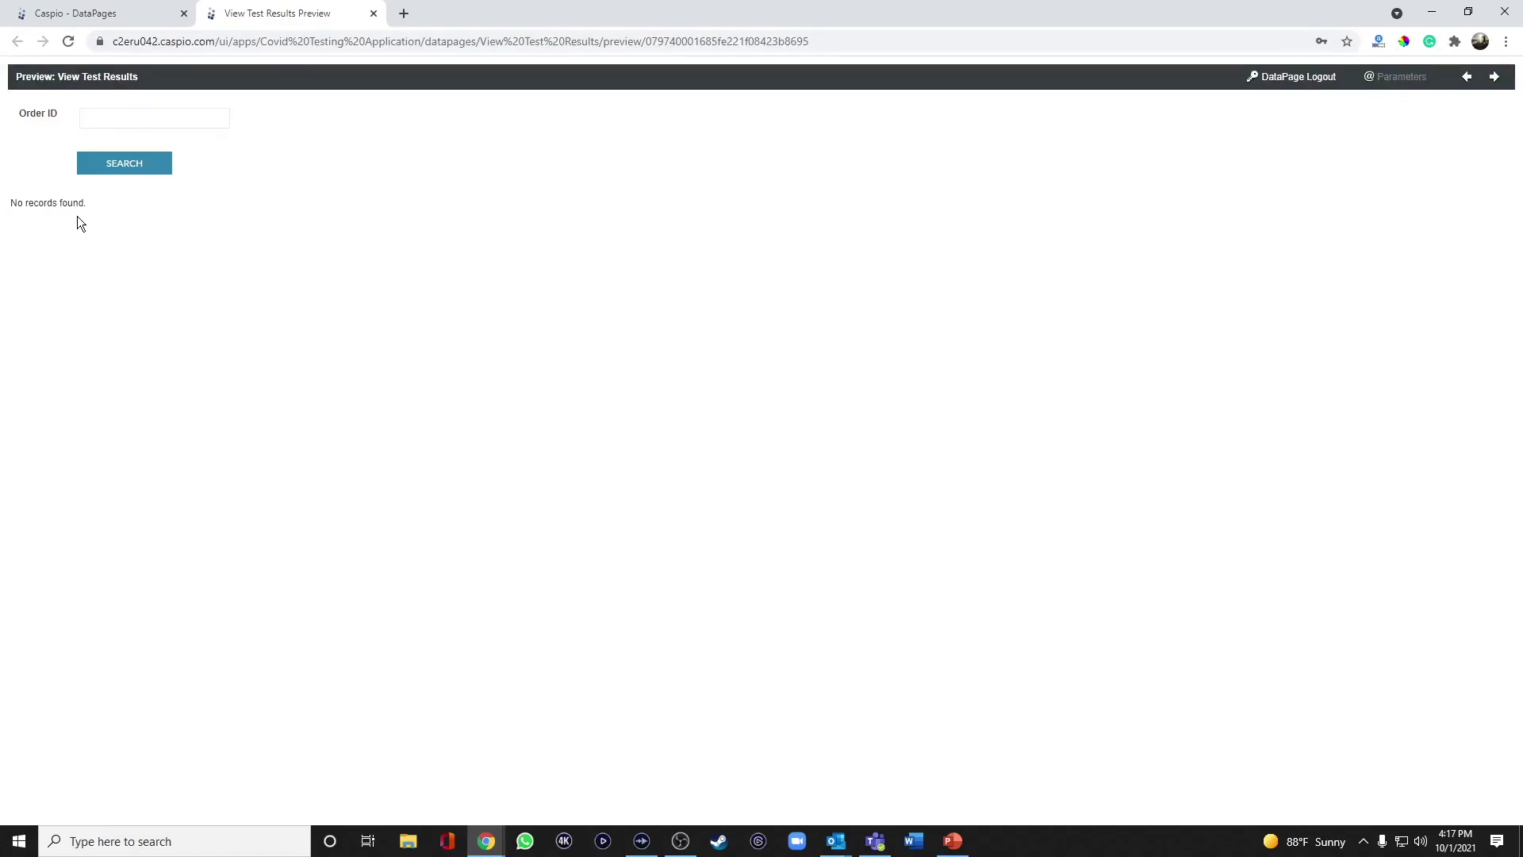
click(373, 14)
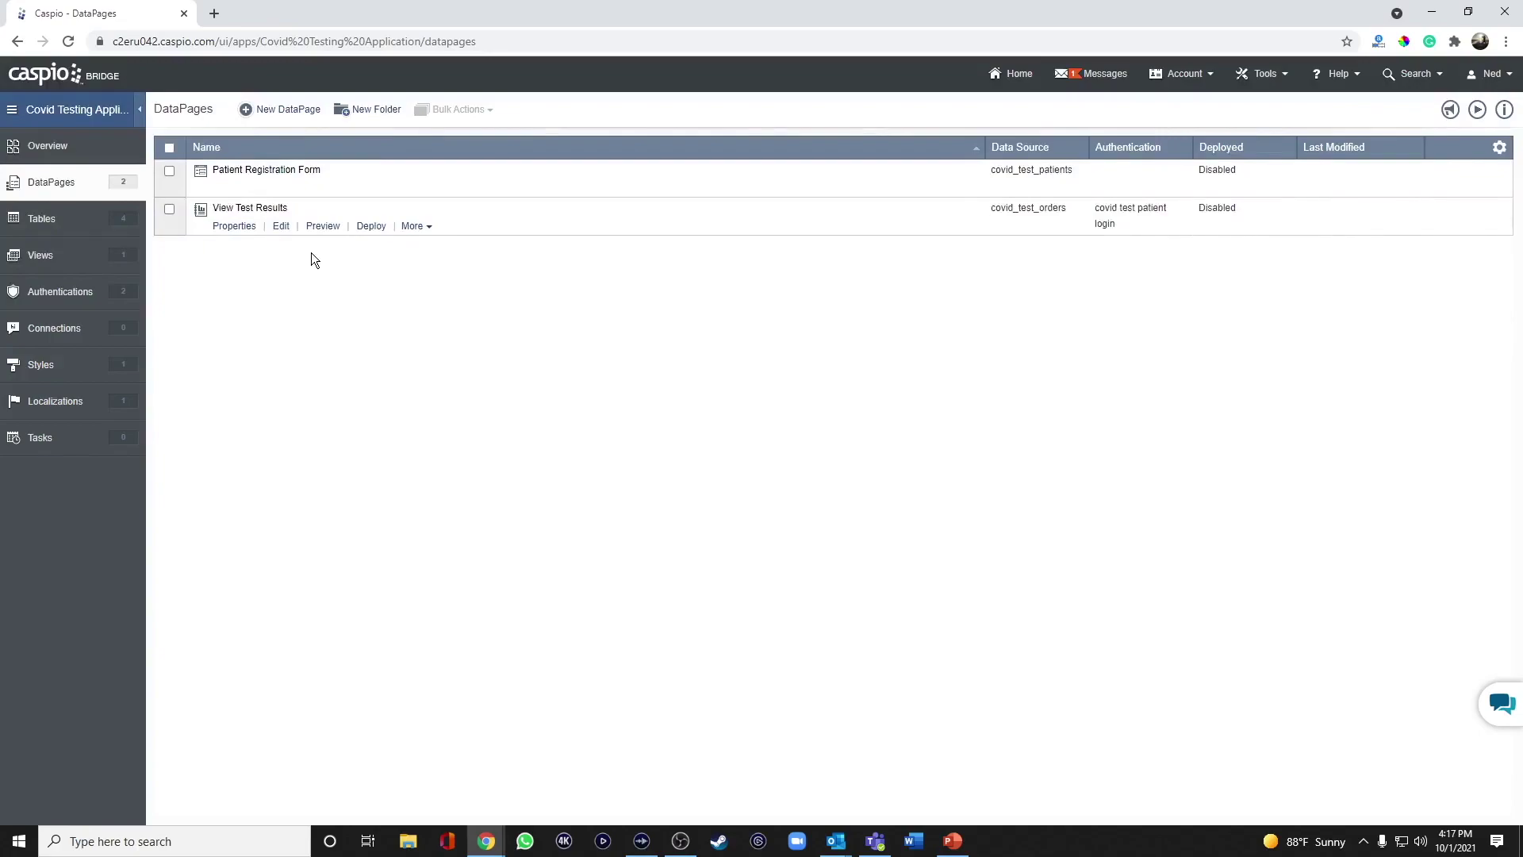
Start a new tabular report DataPage using the covid_test_patients table.
click(298, 111)
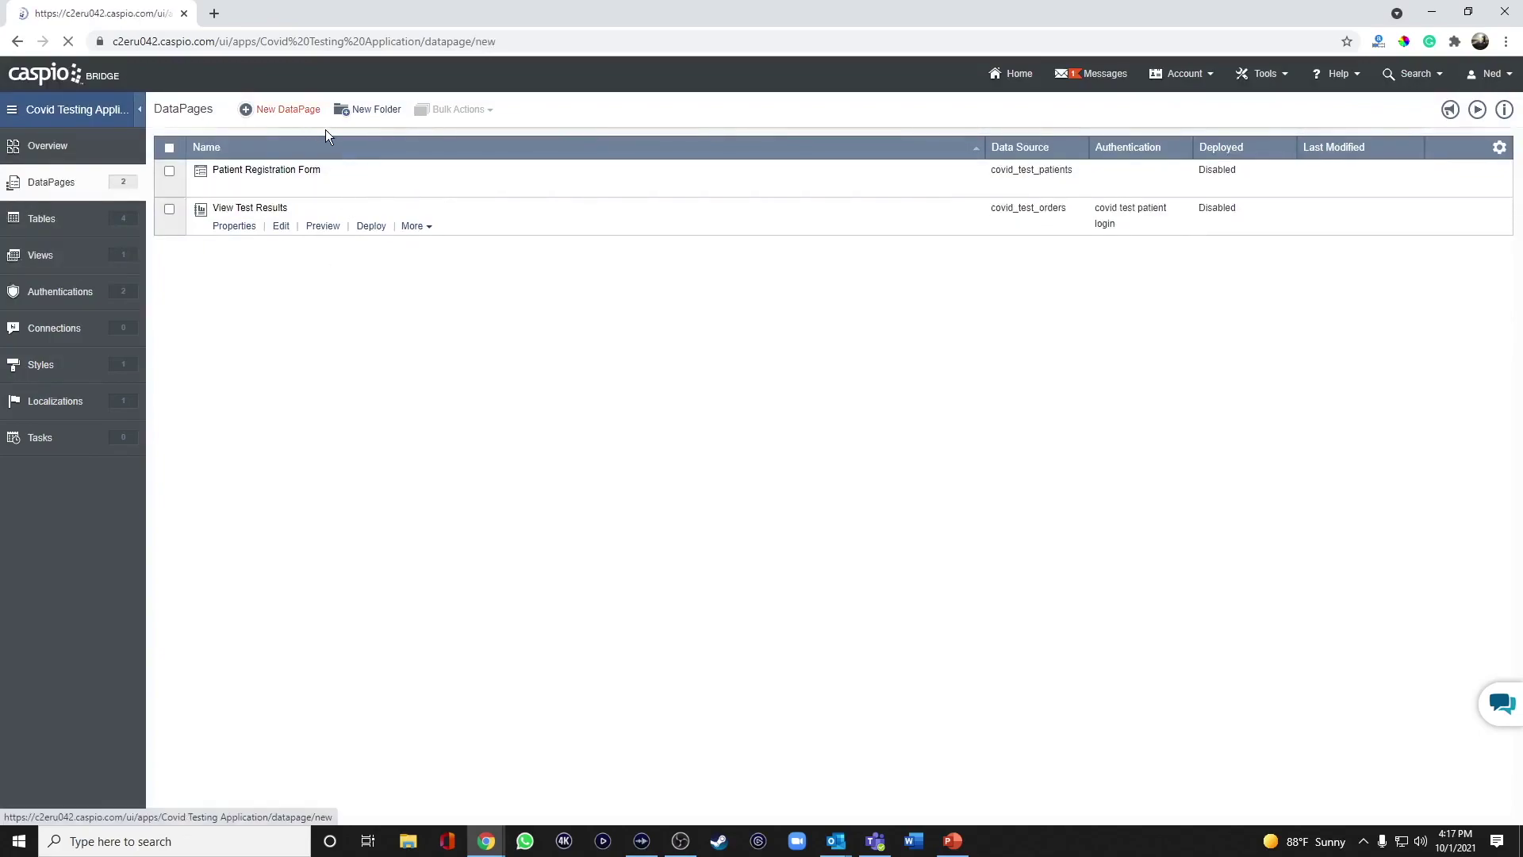
click(238, 208)
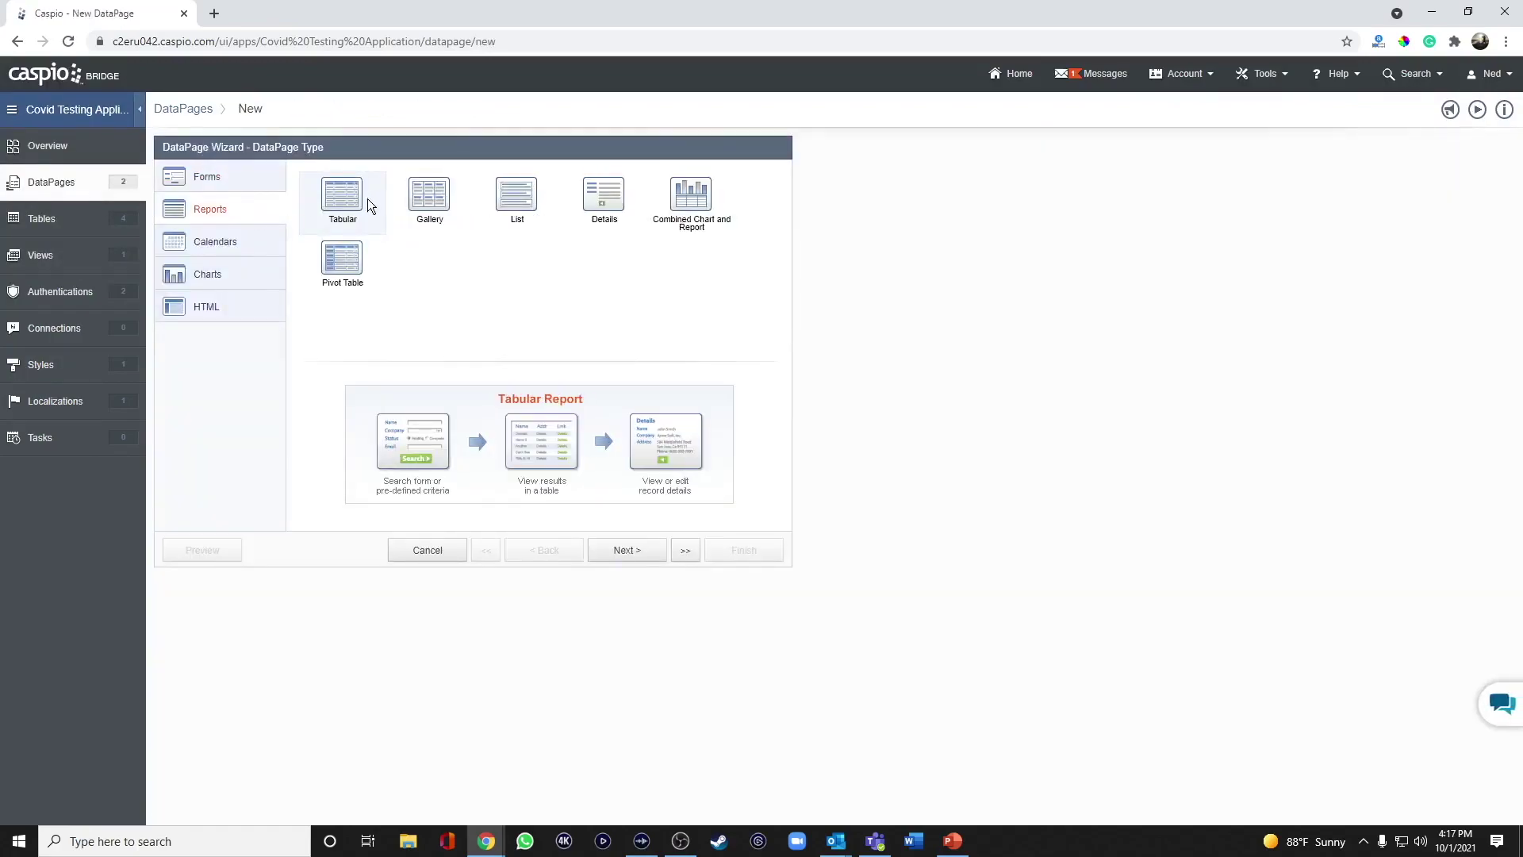
click(623, 550)
click(279, 222)
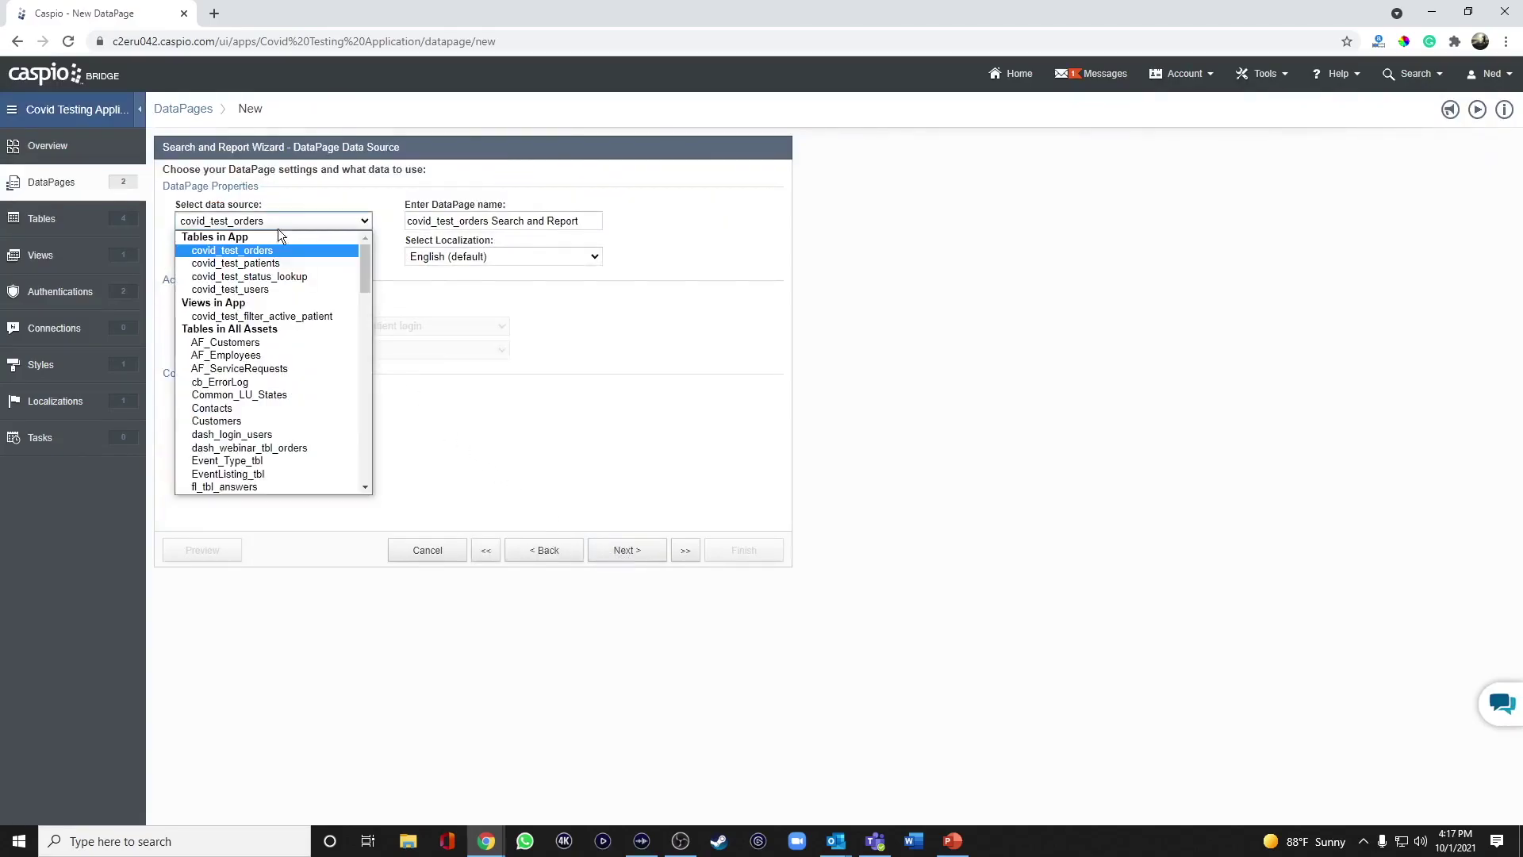
click(274, 262)
Name it View/Manage Patients, require covid test user login, and show results below the search form on load.
triple_click(445, 222)
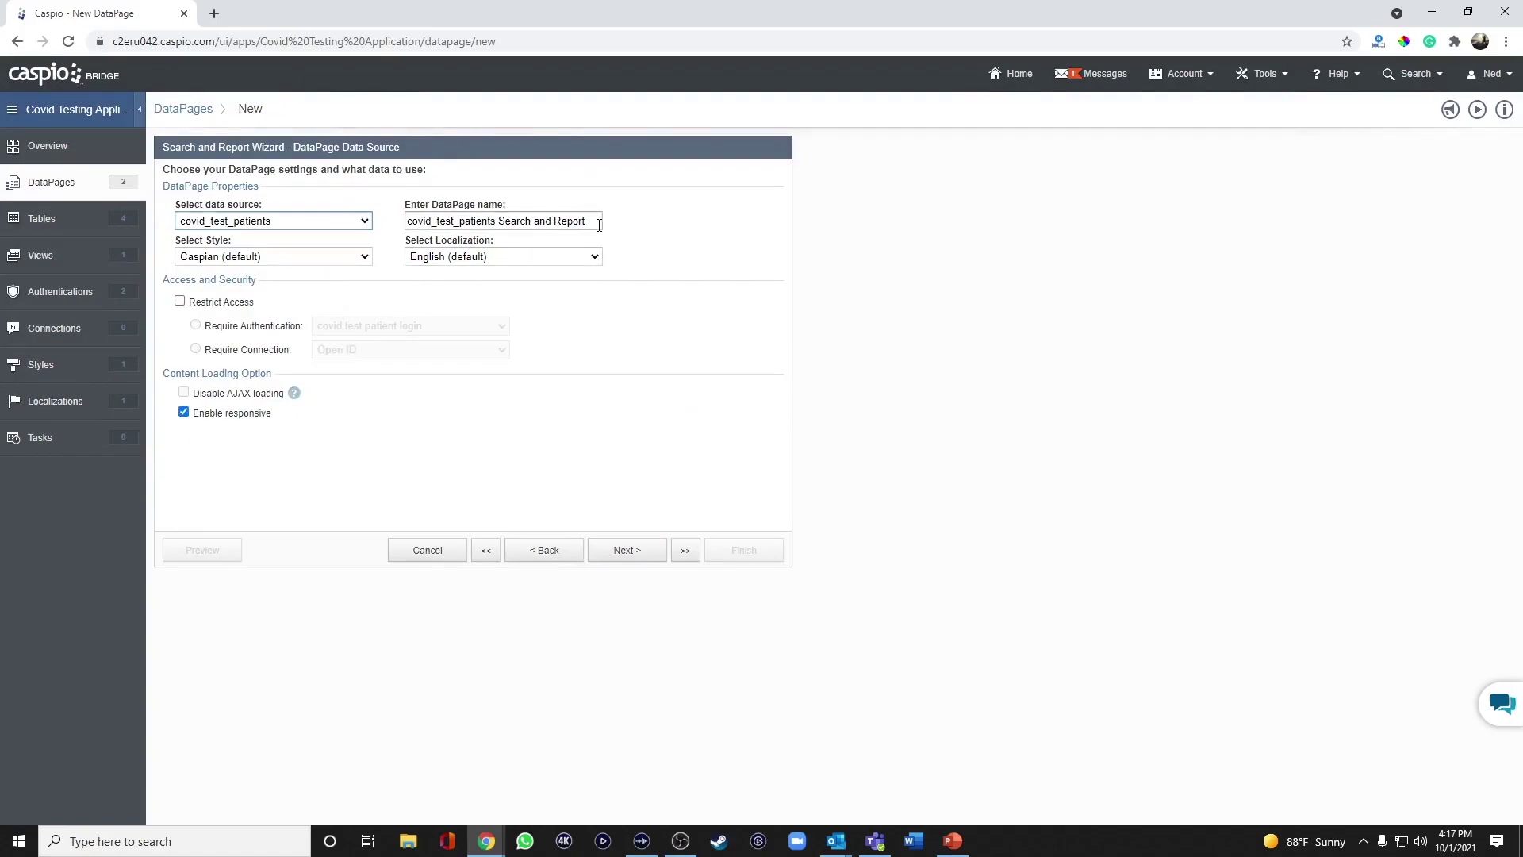
key(BackSpace)
text(/Manage Patients)
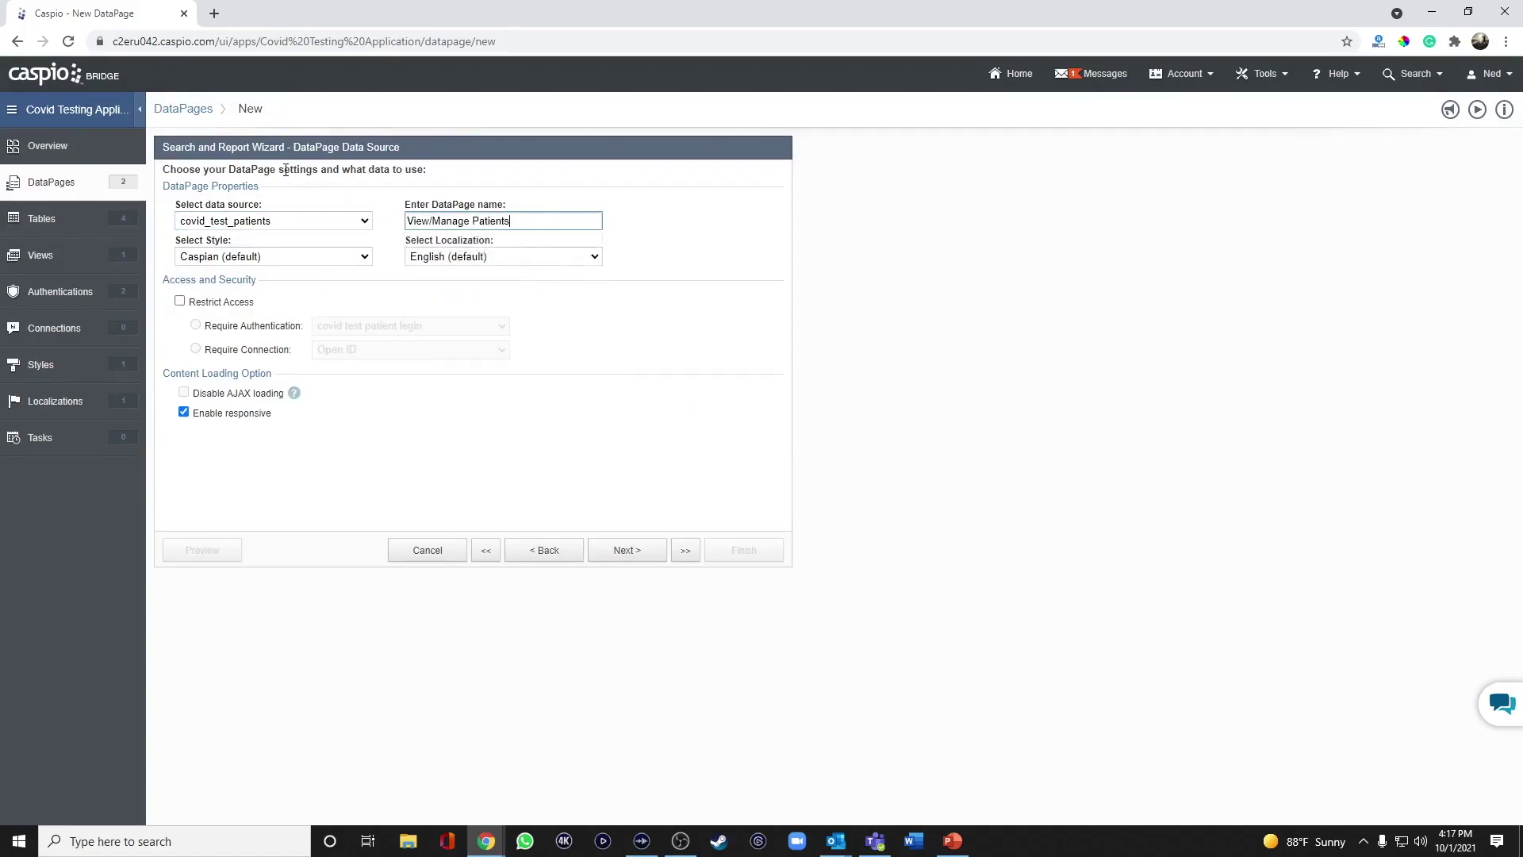
click(220, 306)
click(392, 325)
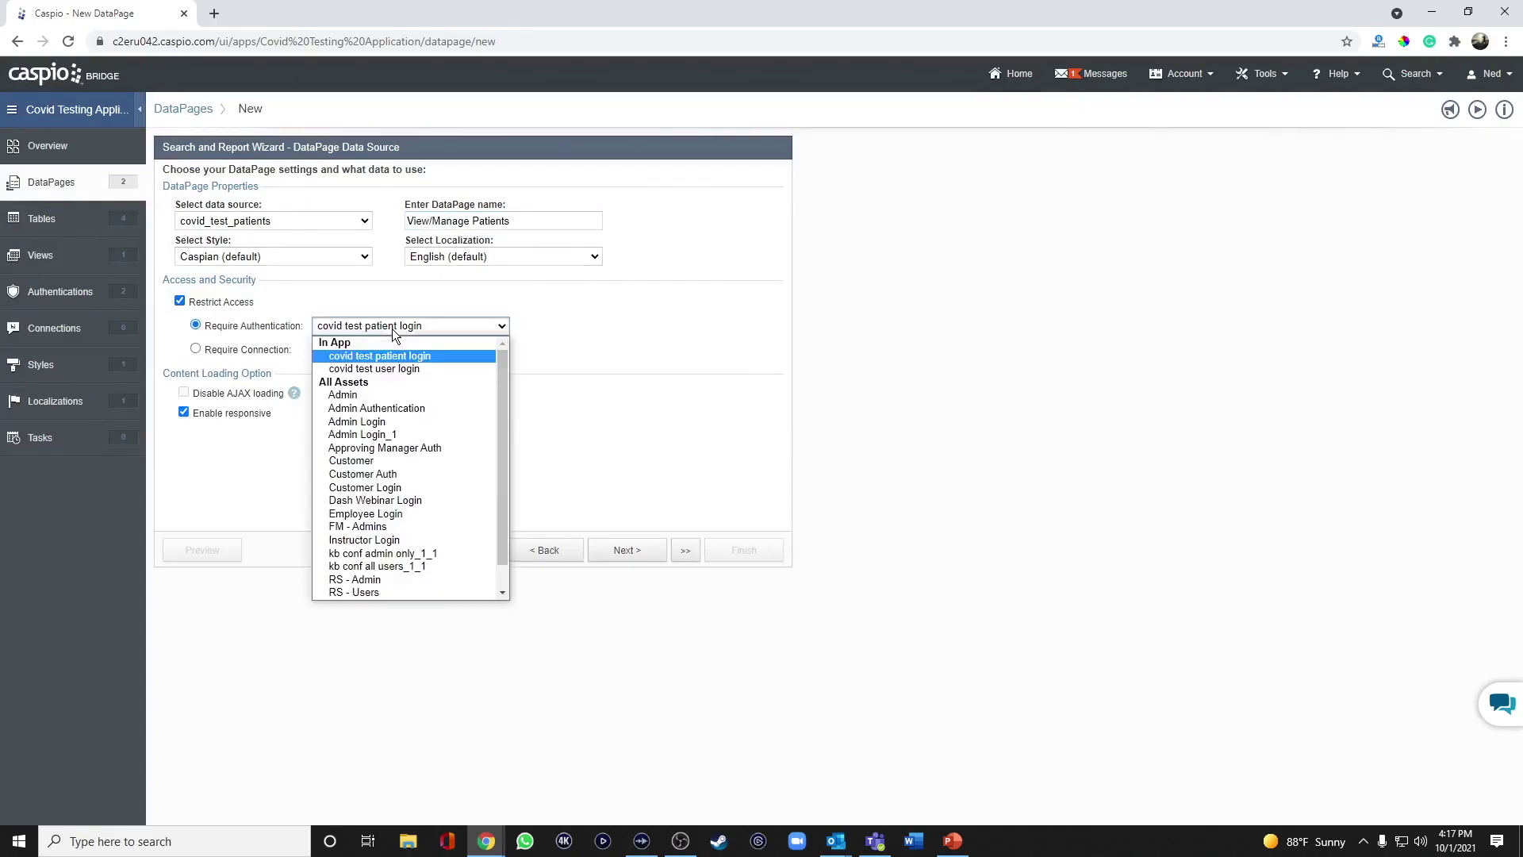
click(388, 369)
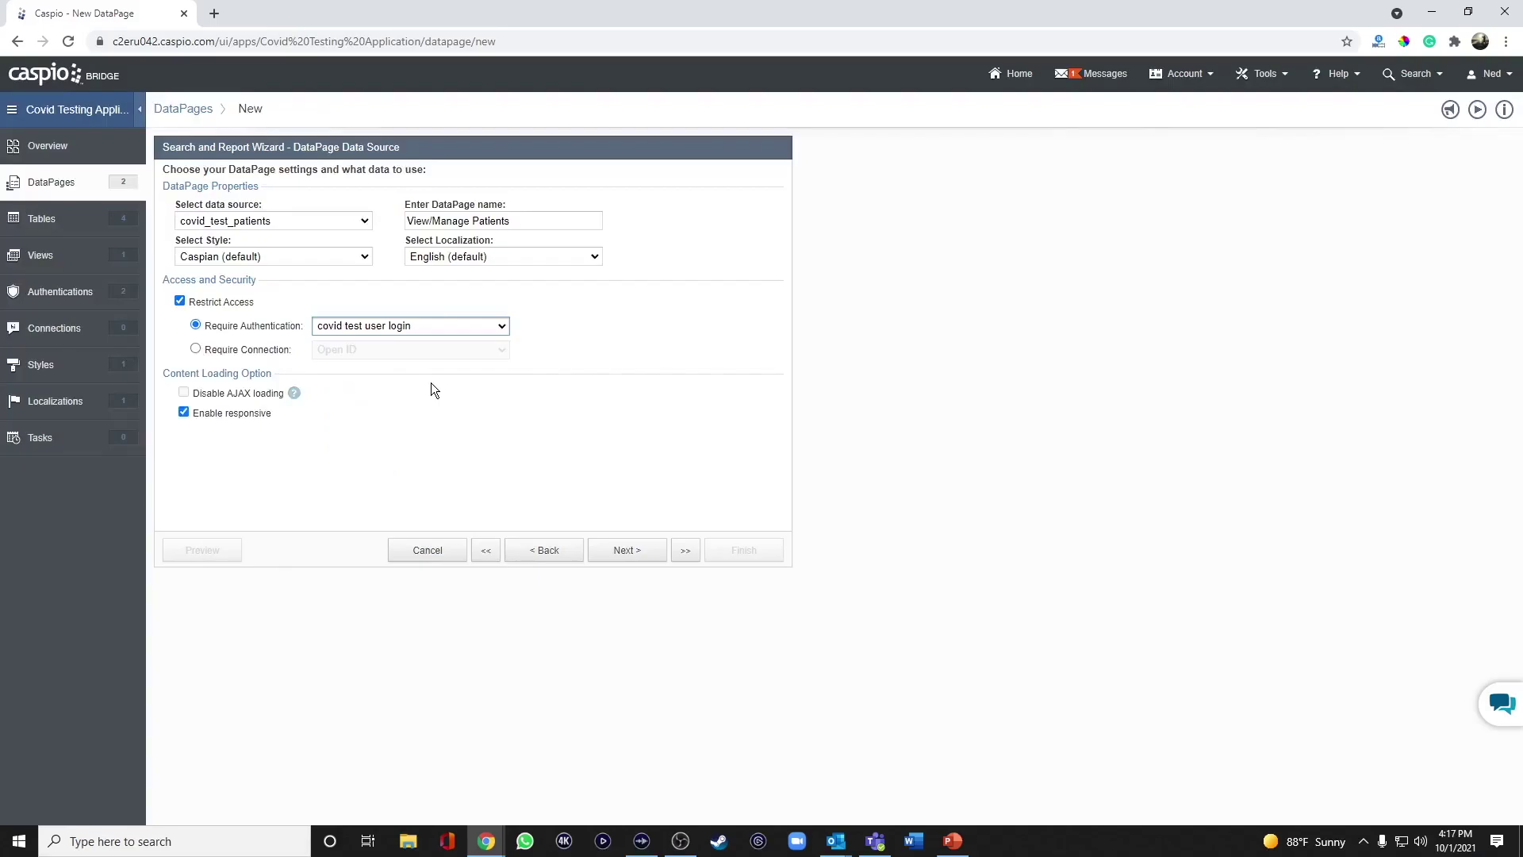
click(626, 555)
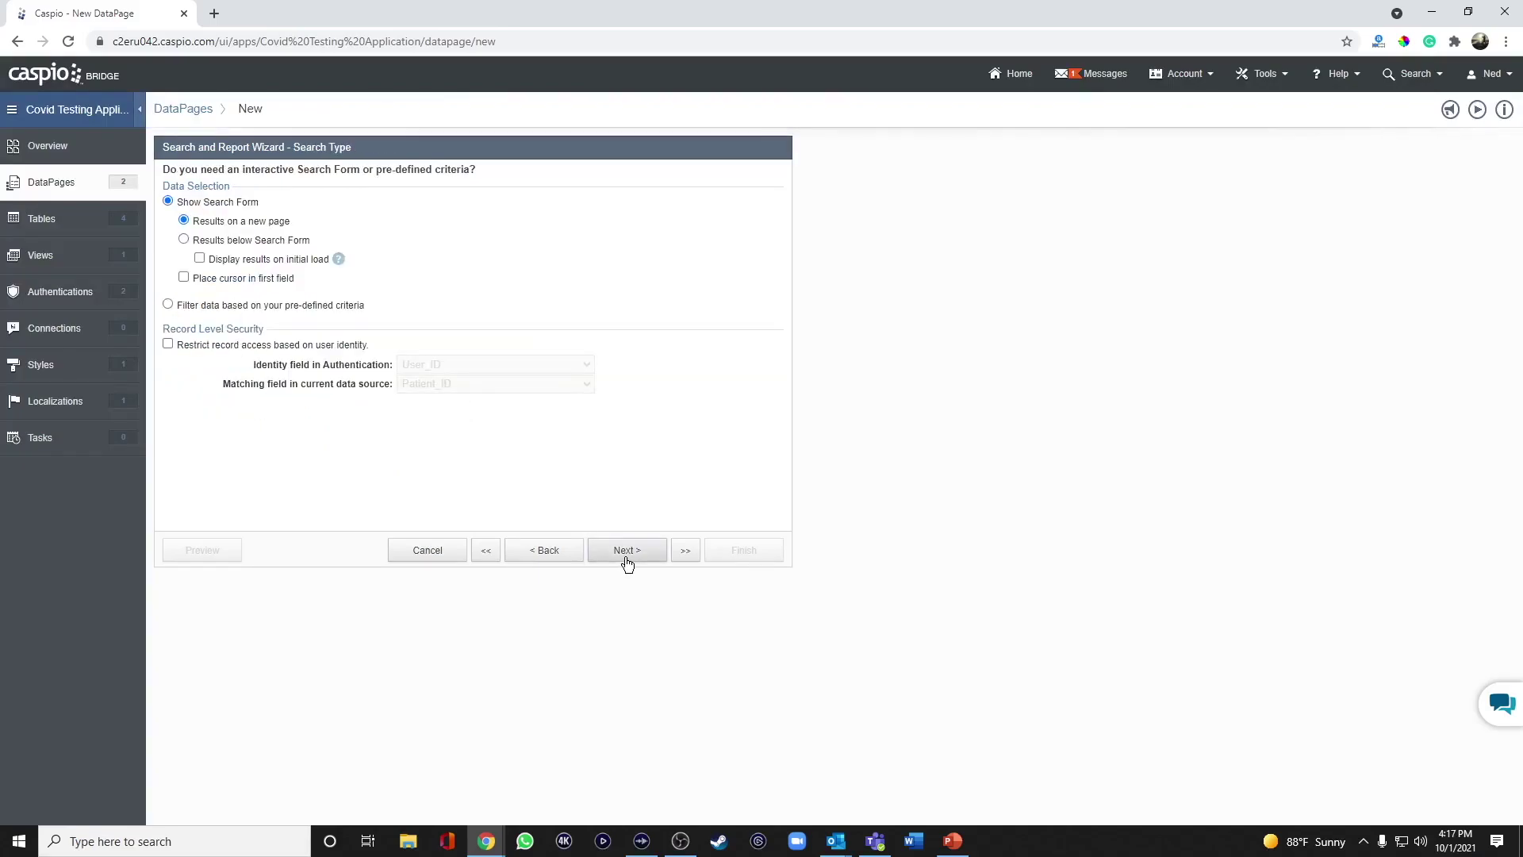
click(235, 240)
click(233, 260)
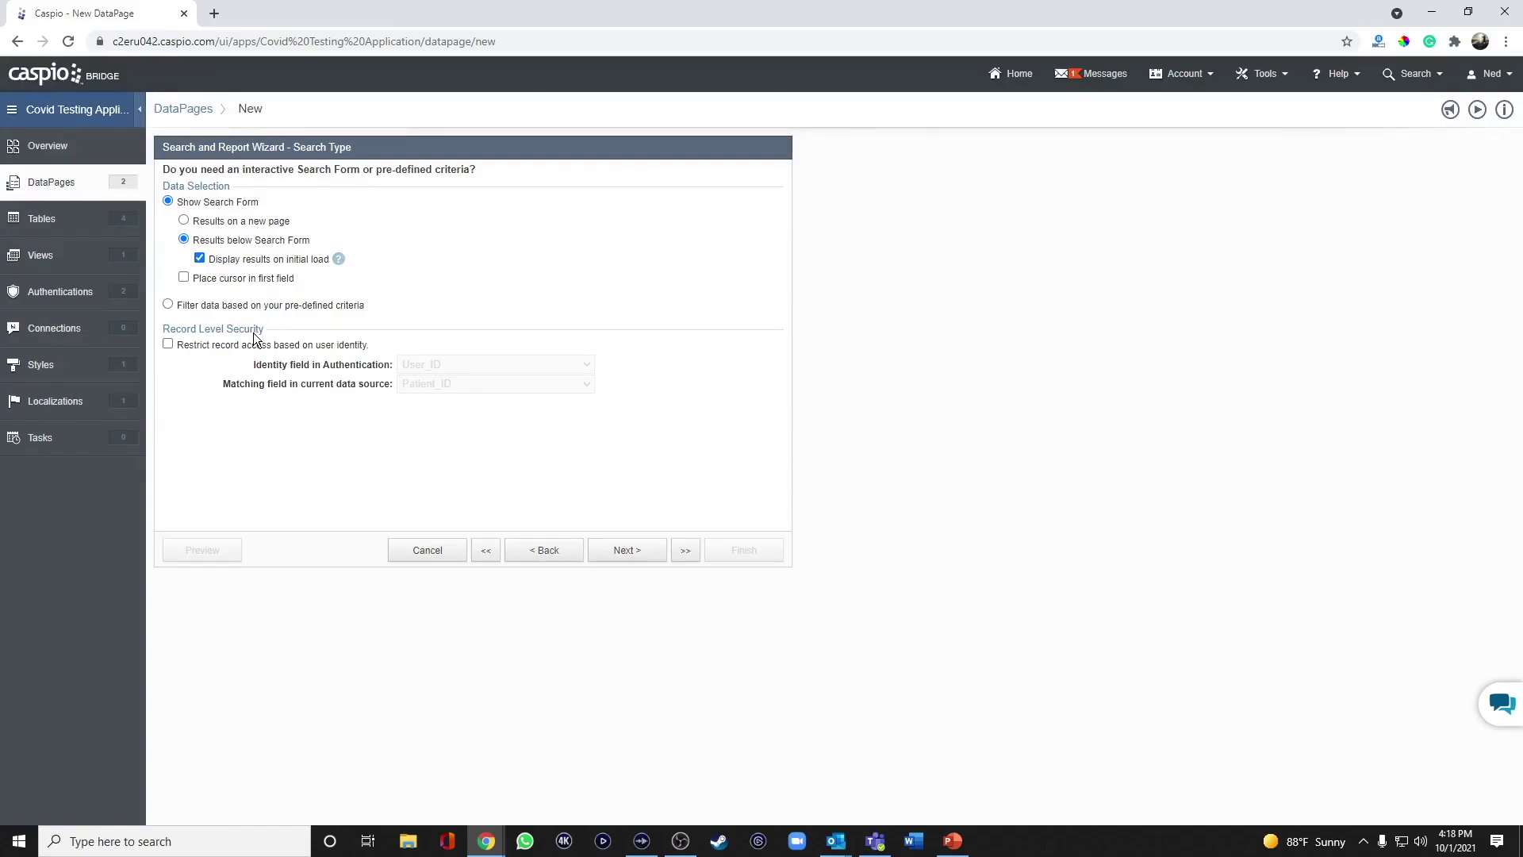
Add FirstName, LastName and Email as search fields.
click(636, 552)
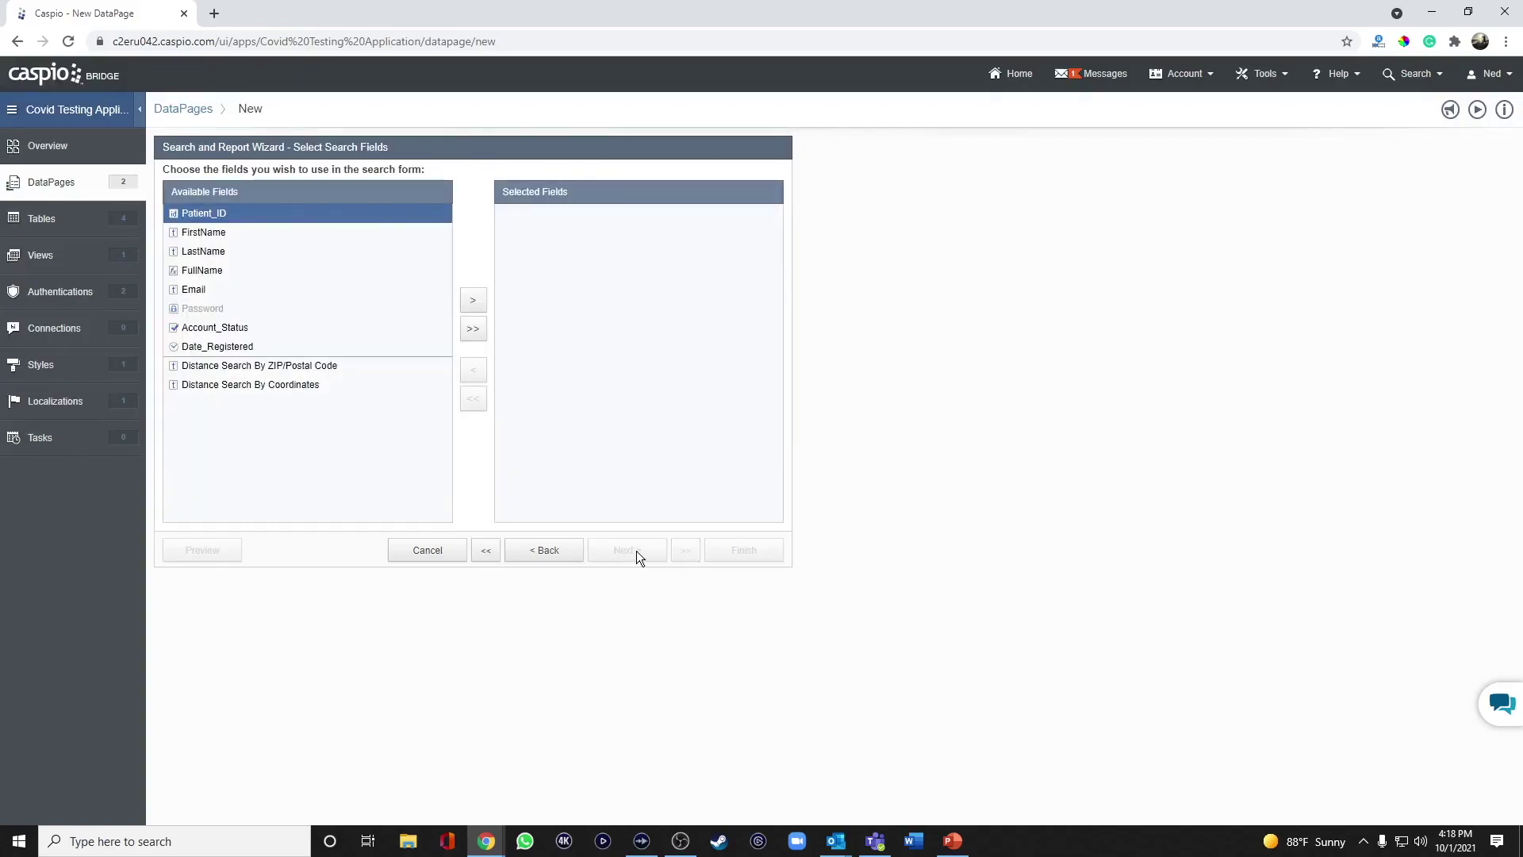
click(245, 233)
click(473, 303)
click(473, 305)
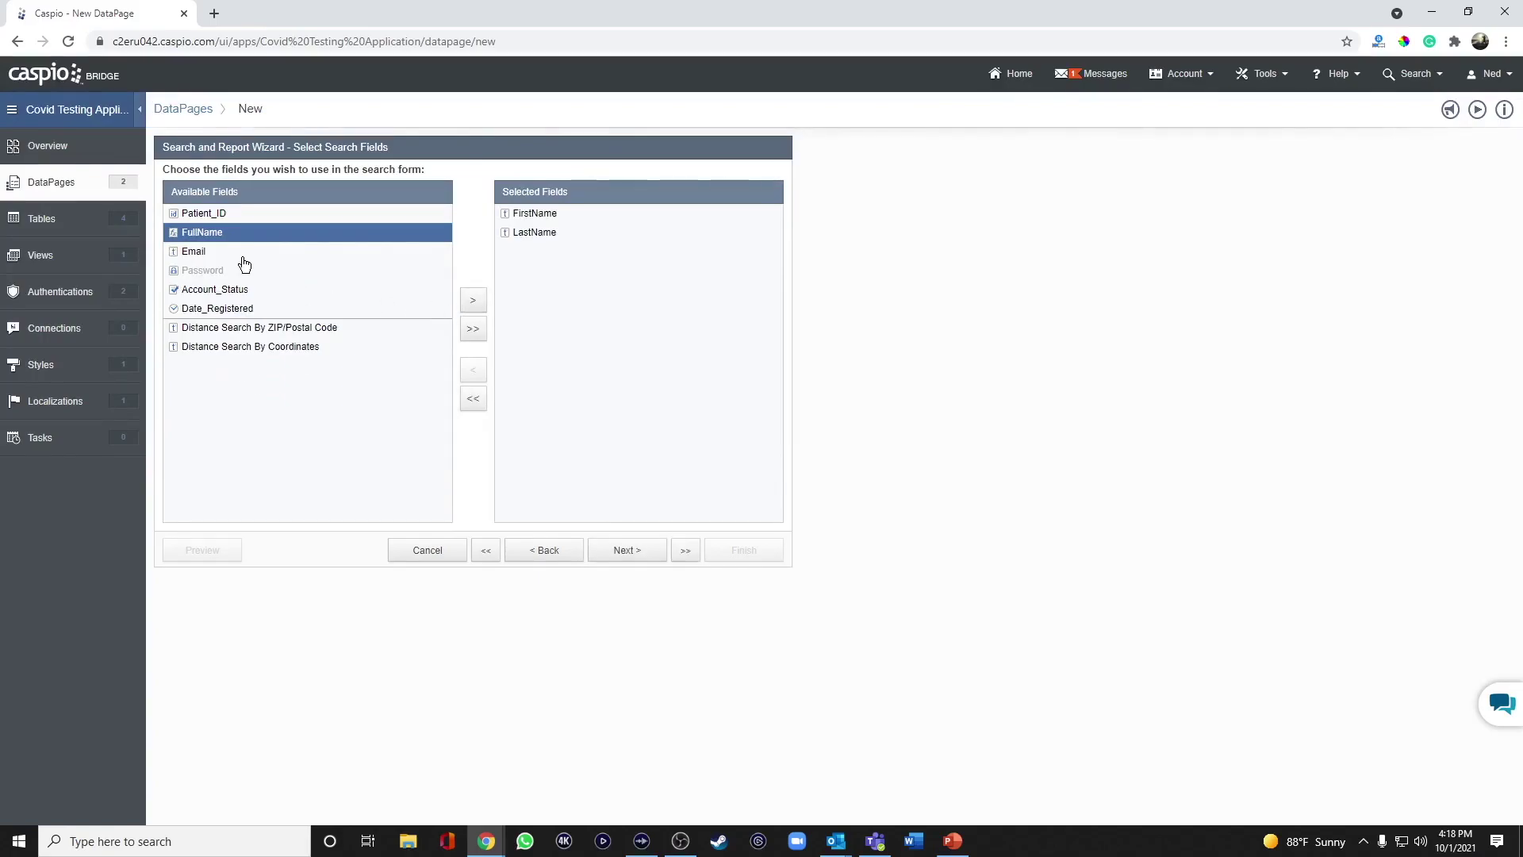
click(238, 253)
click(470, 302)
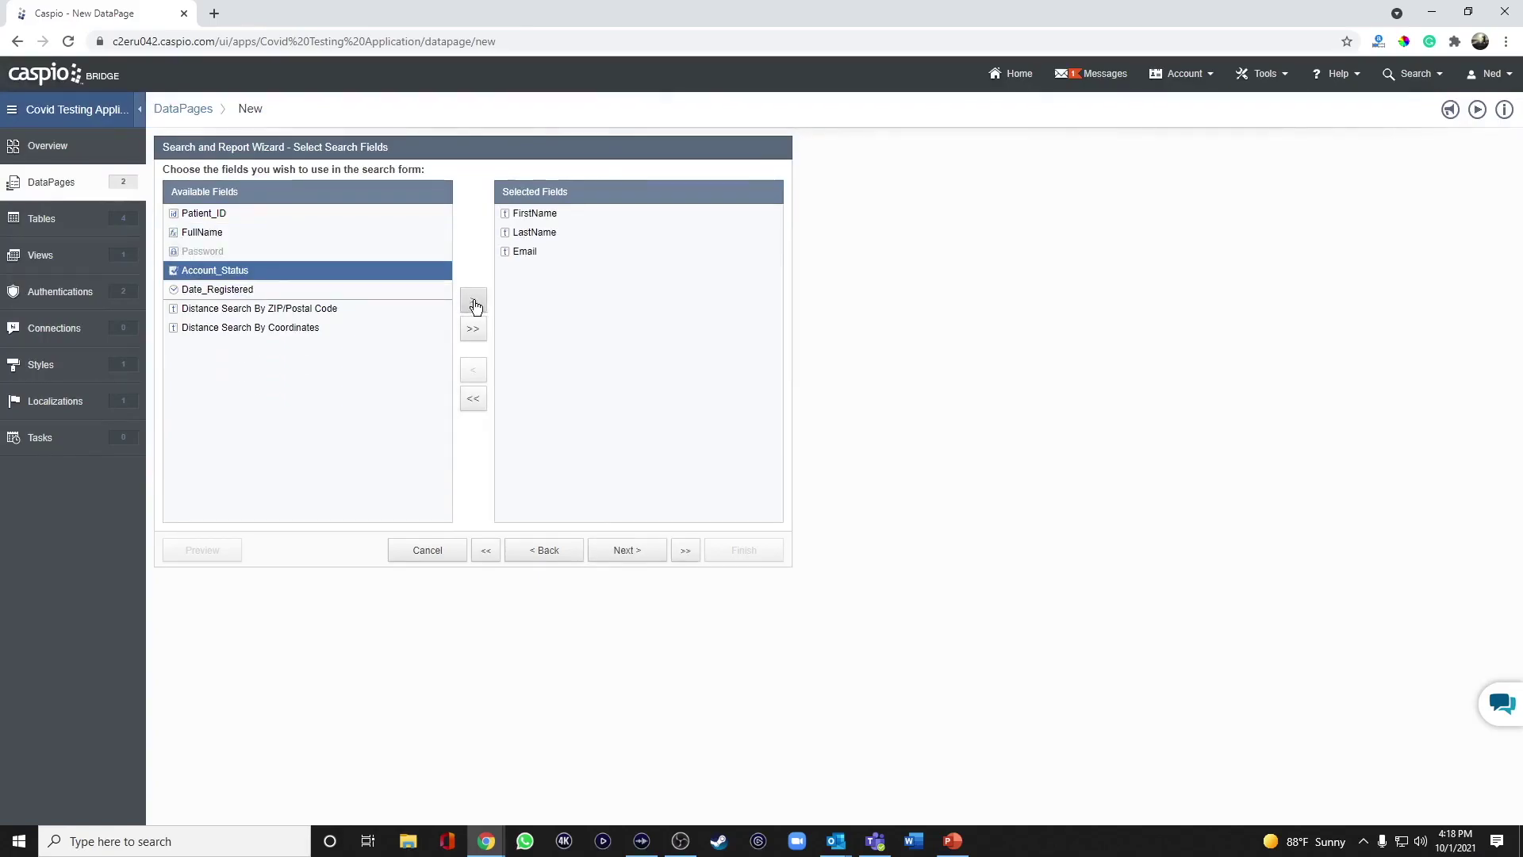
click(633, 551)
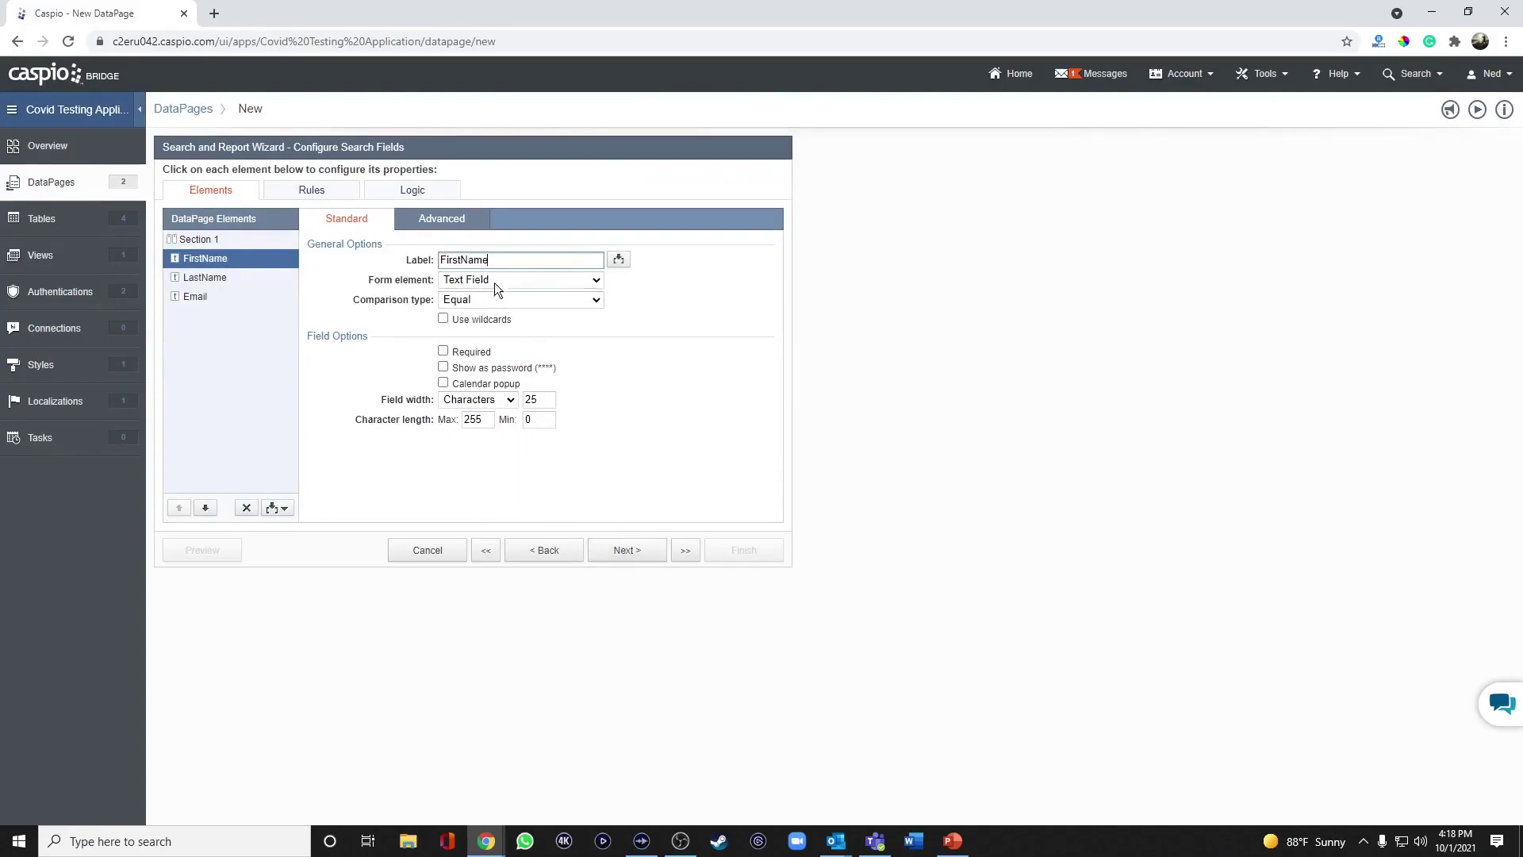
Label the fields First Name and Last Name and set all three to match using Contains.
click(462, 260)
click(488, 299)
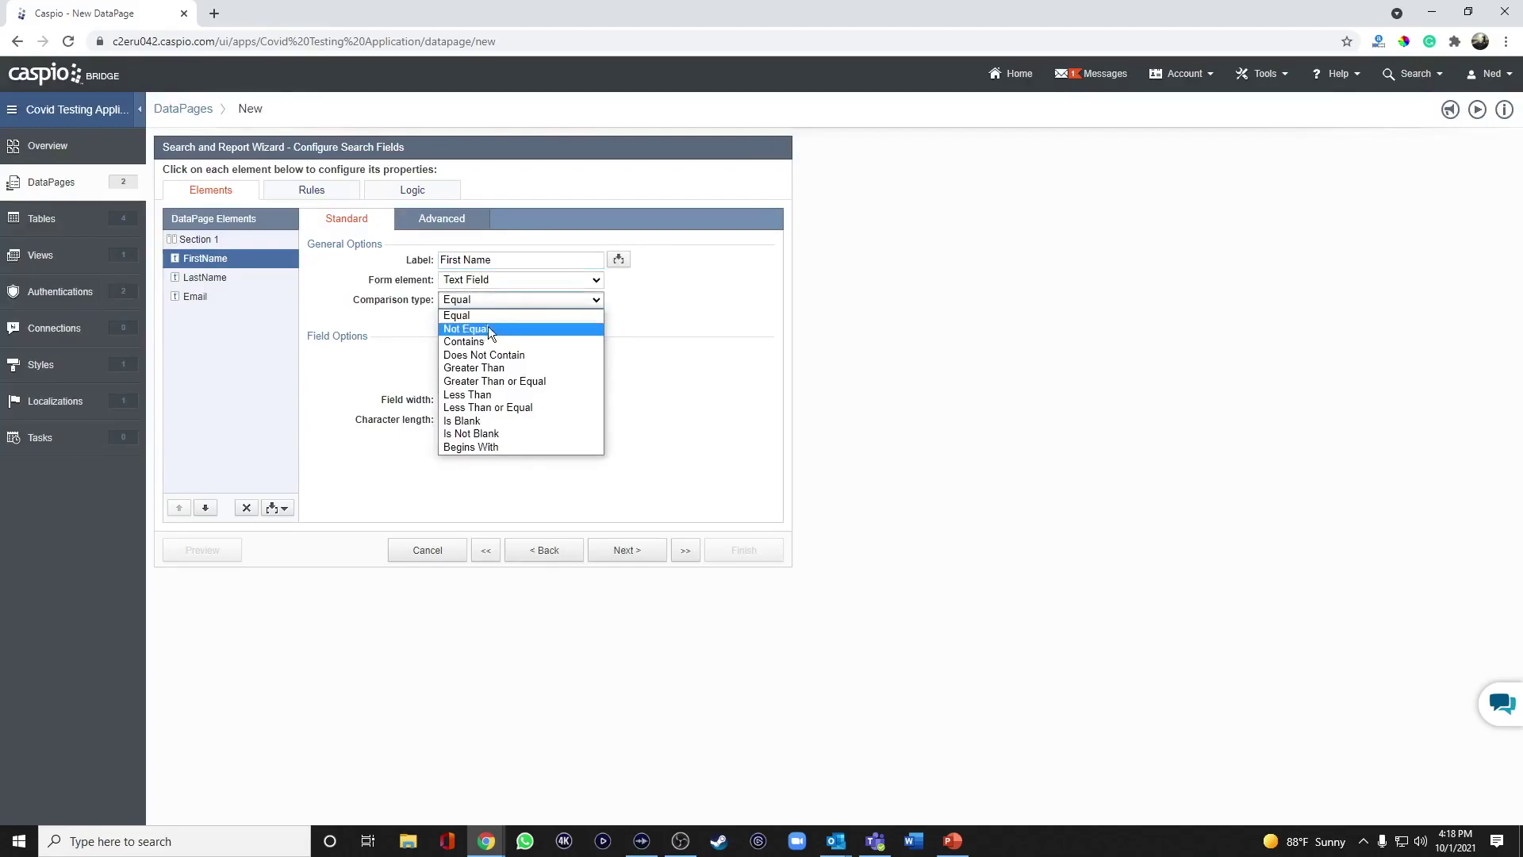
click(488, 326)
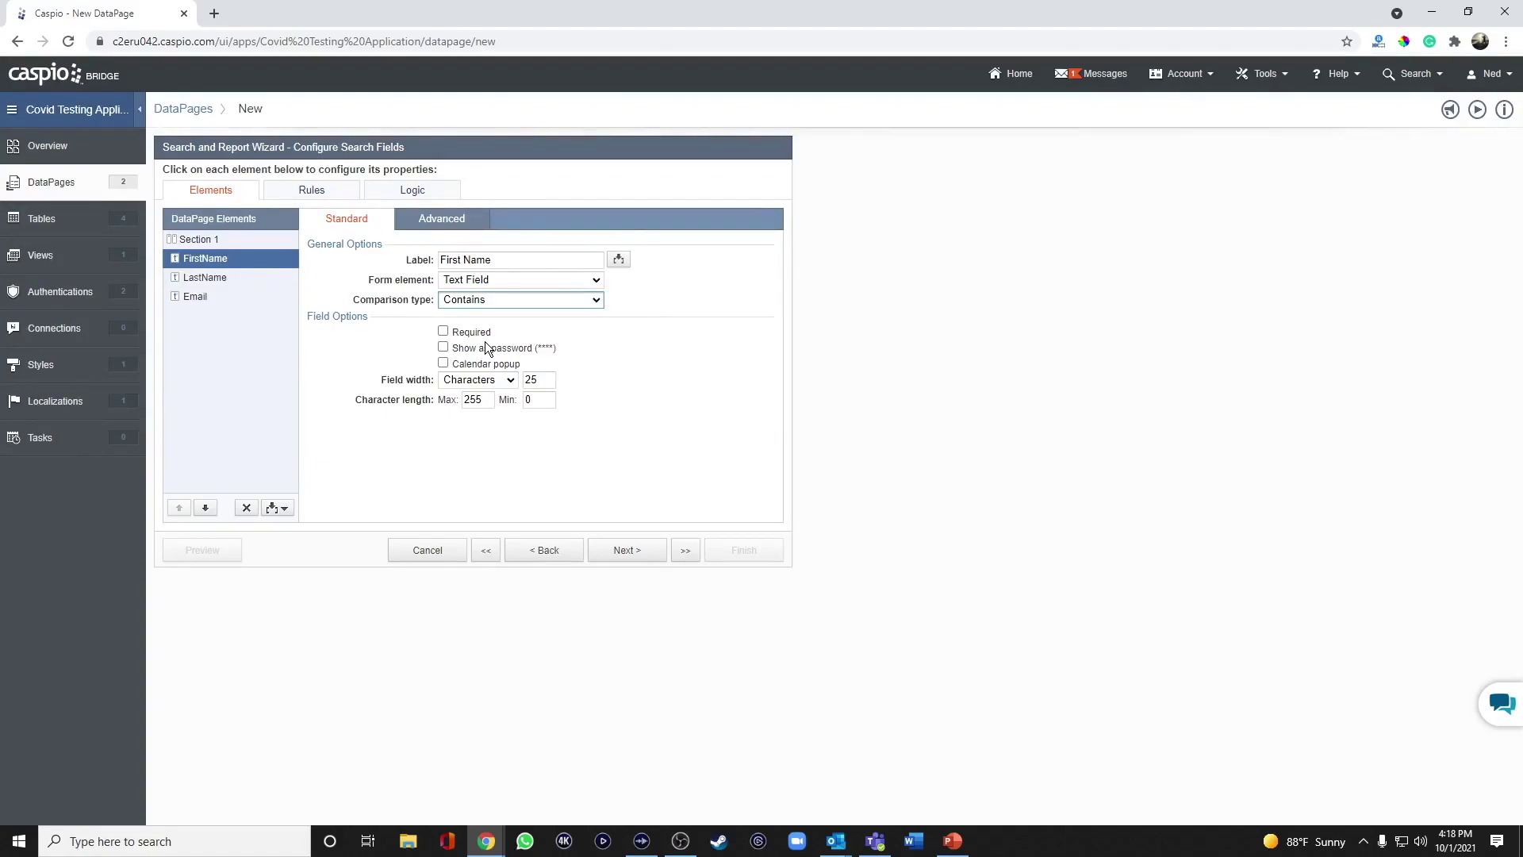
click(242, 279)
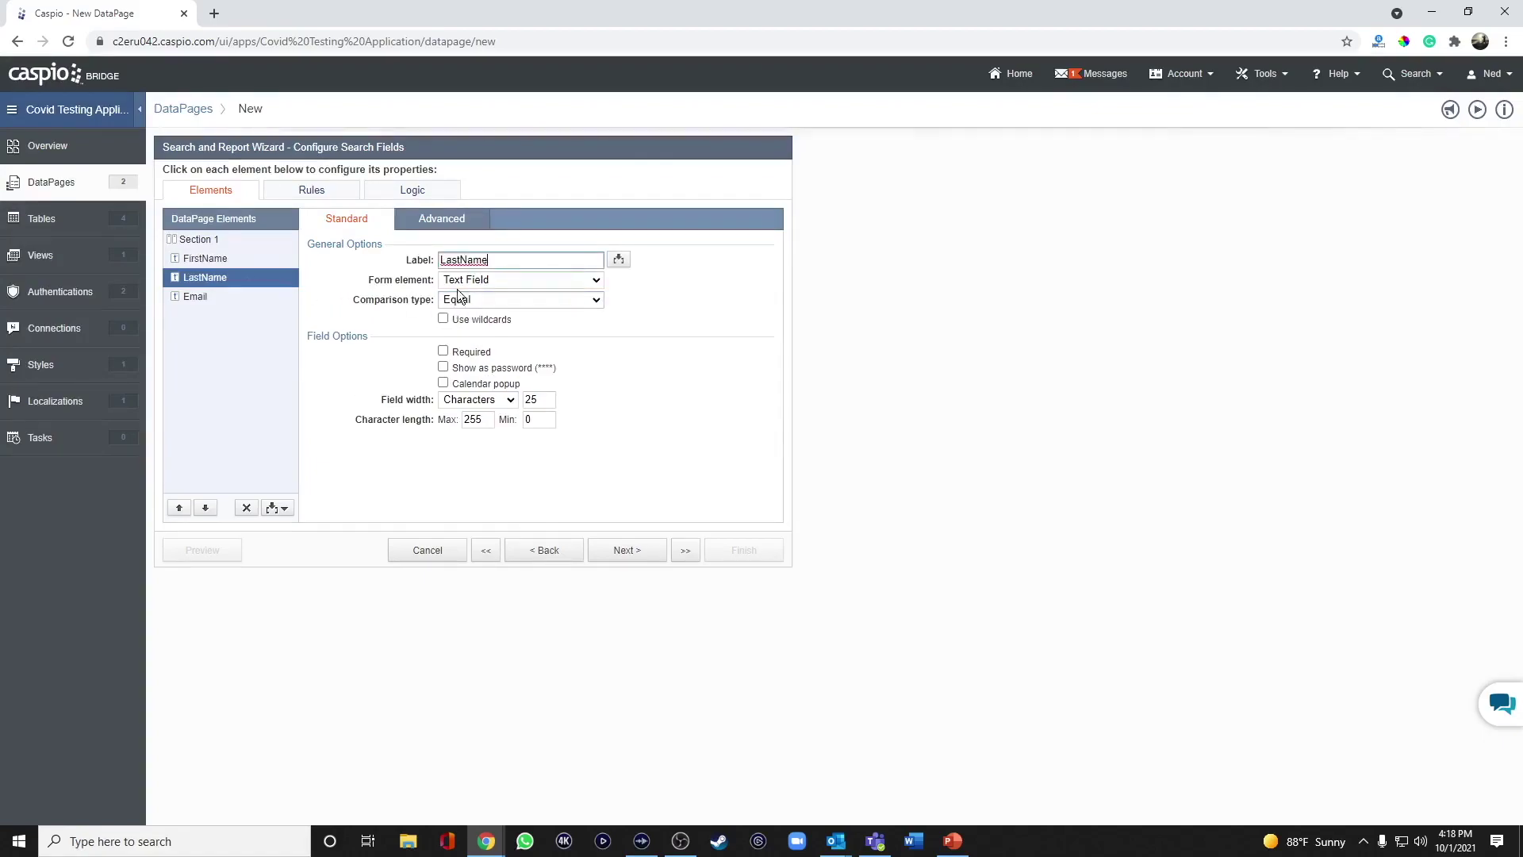
click(462, 260)
click(474, 304)
click(471, 341)
click(238, 297)
click(486, 304)
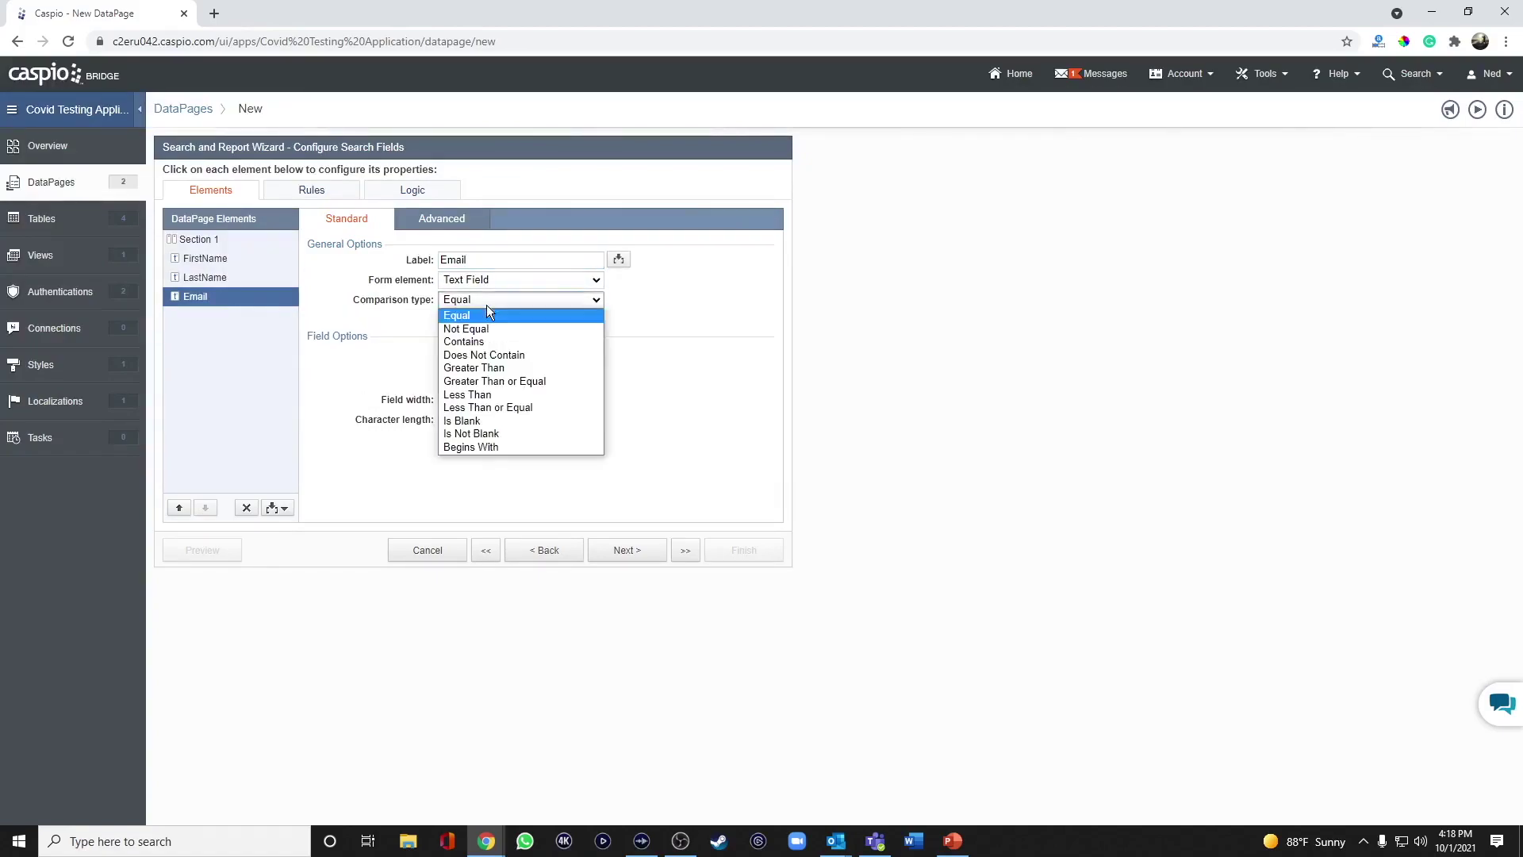
click(486, 341)
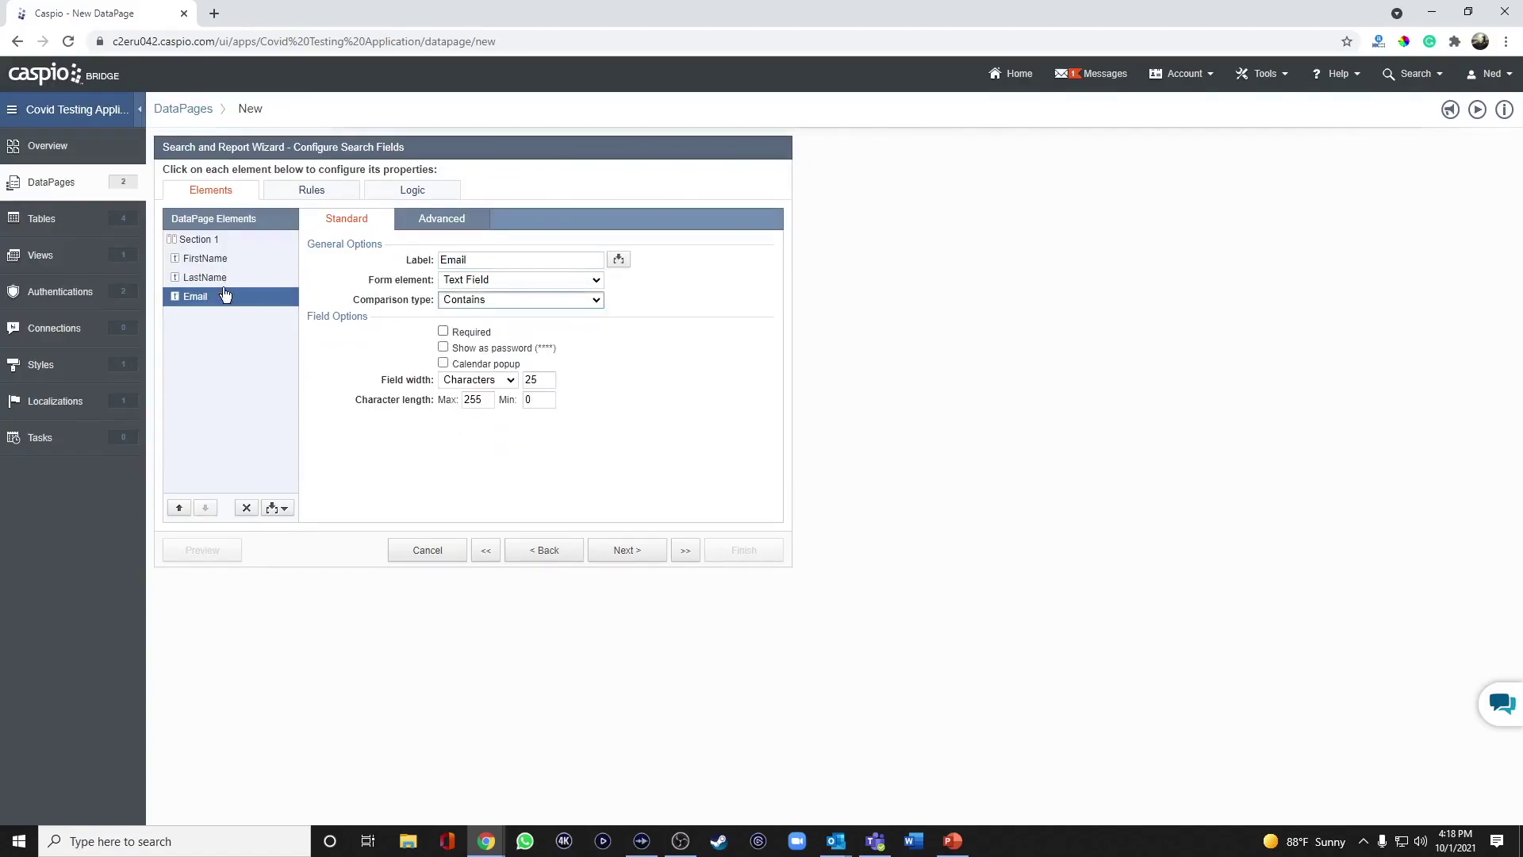
Lay out the search section in 3 columns with labels on top.
click(212, 241)
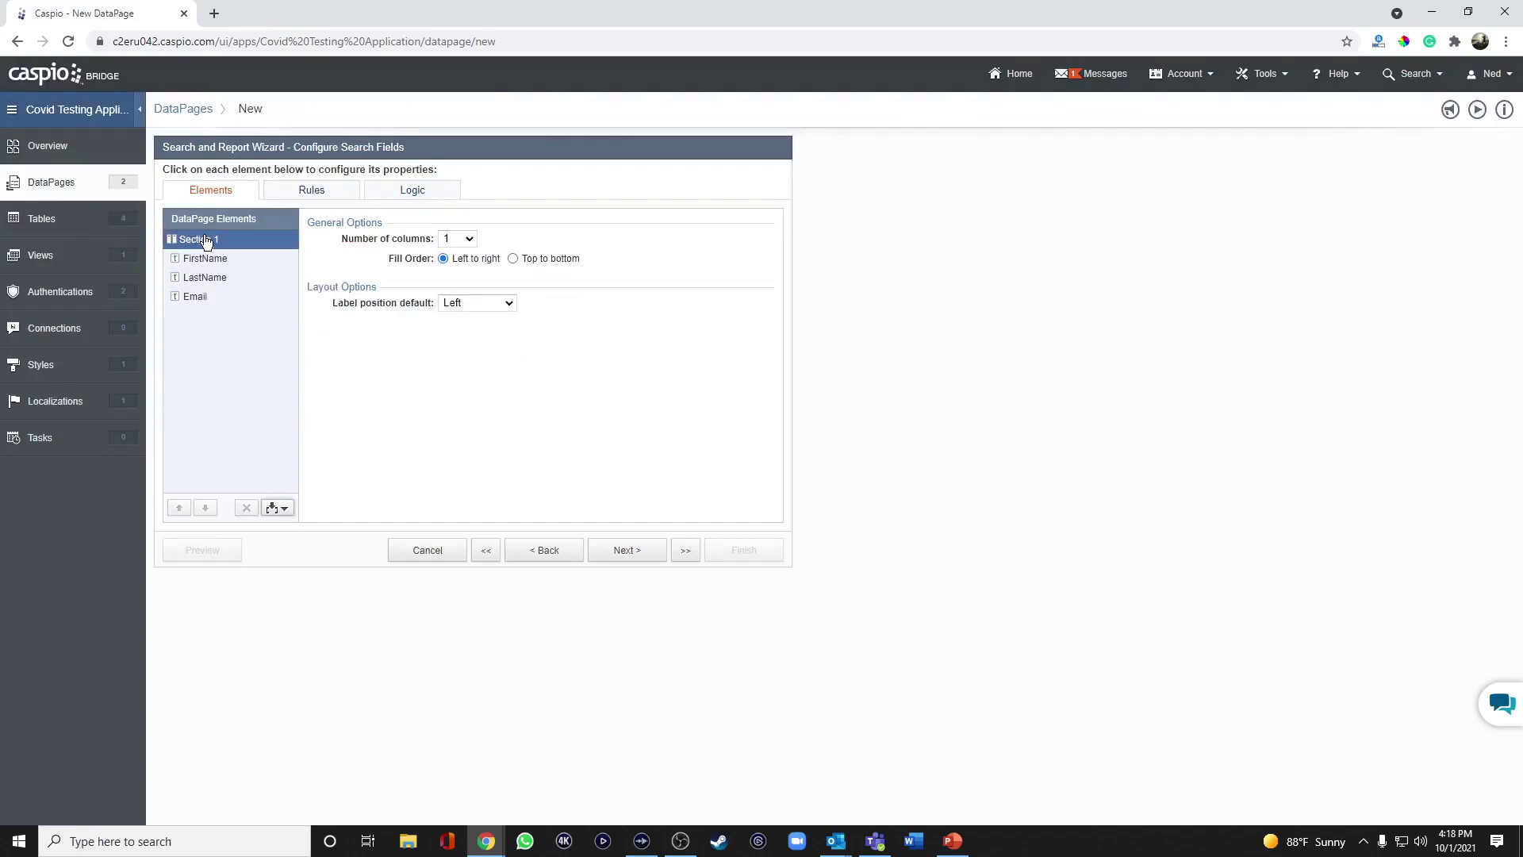
click(459, 238)
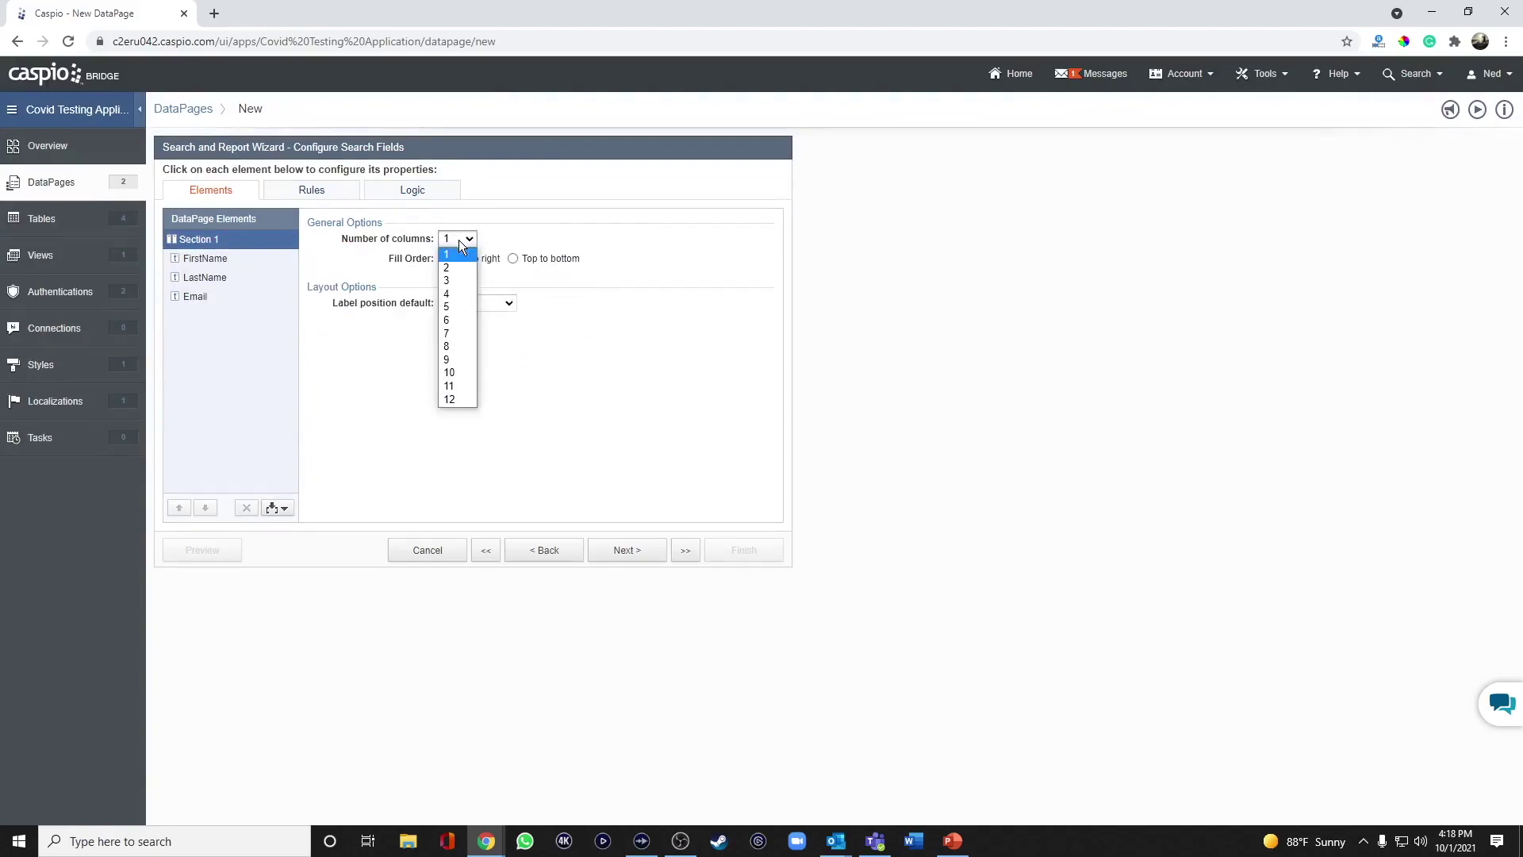
click(456, 272)
click(470, 303)
click(468, 317)
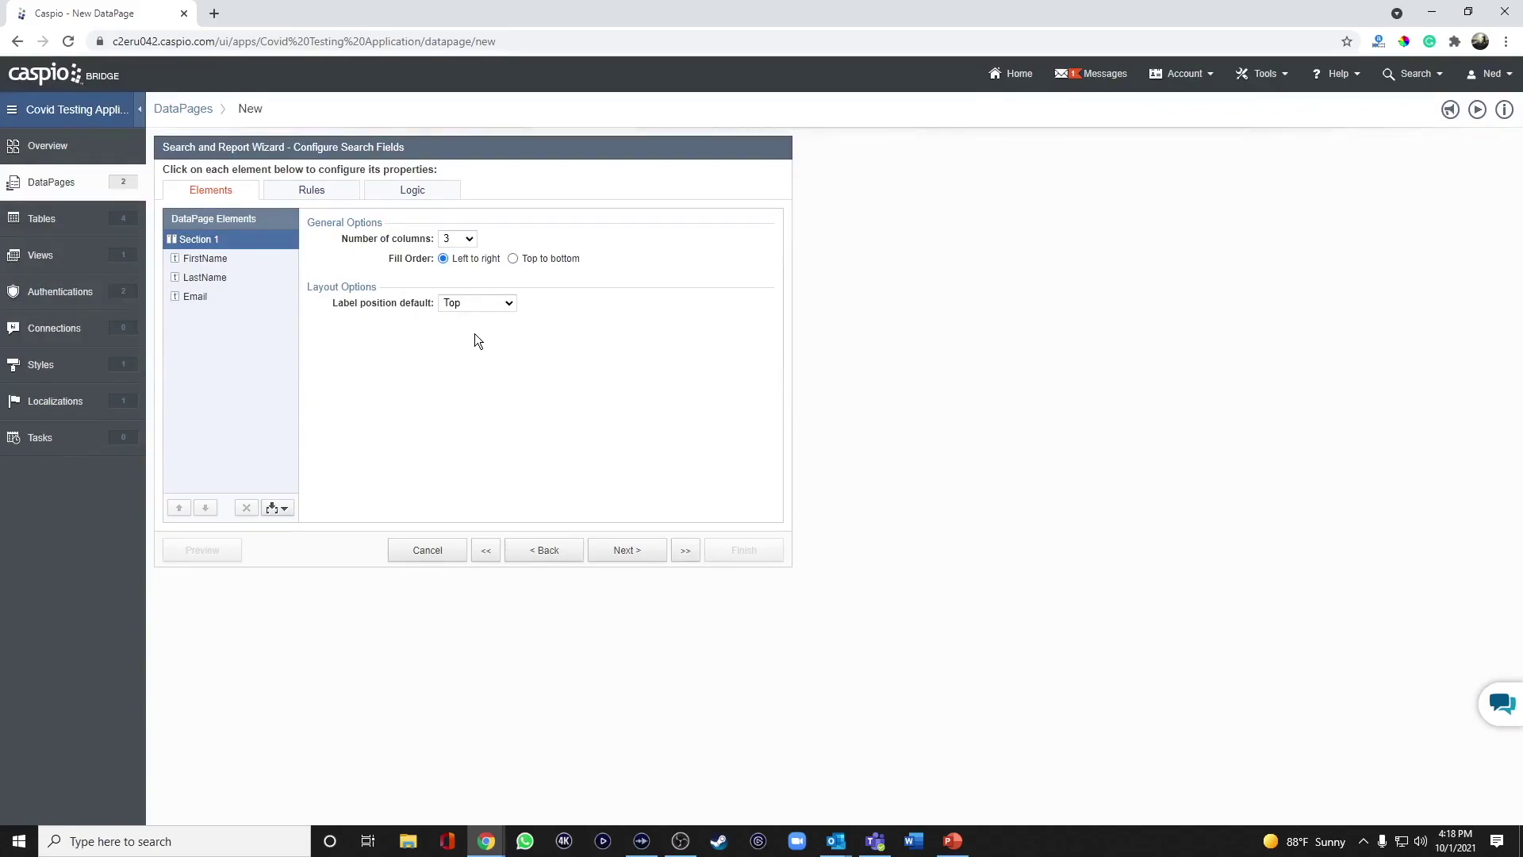
click(620, 556)
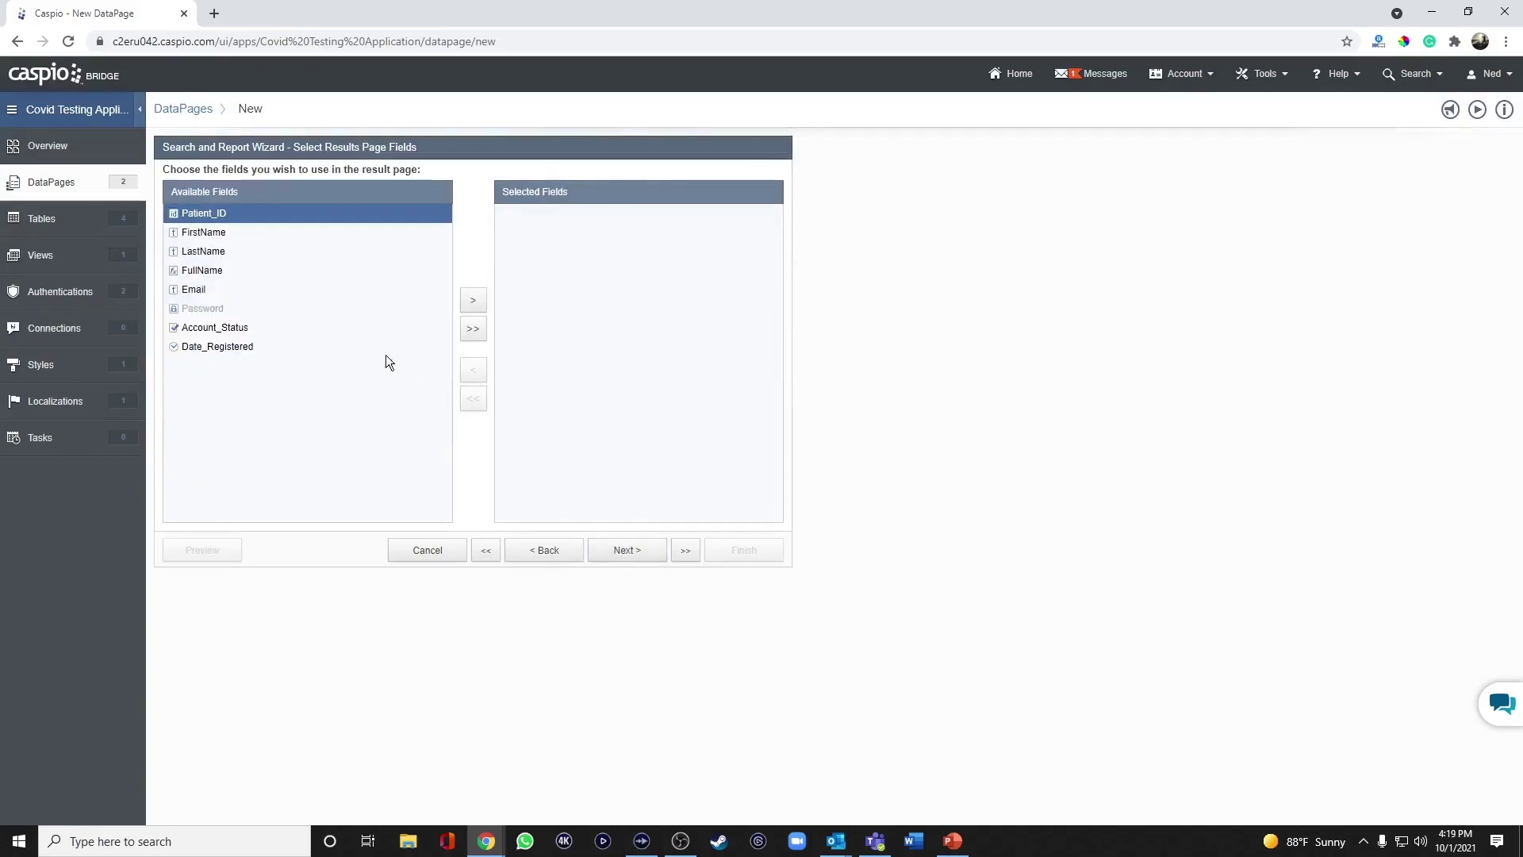
Add FullName, Email, Account_Status and Date_Registered to the results page's selected fields.
click(226, 272)
click(472, 300)
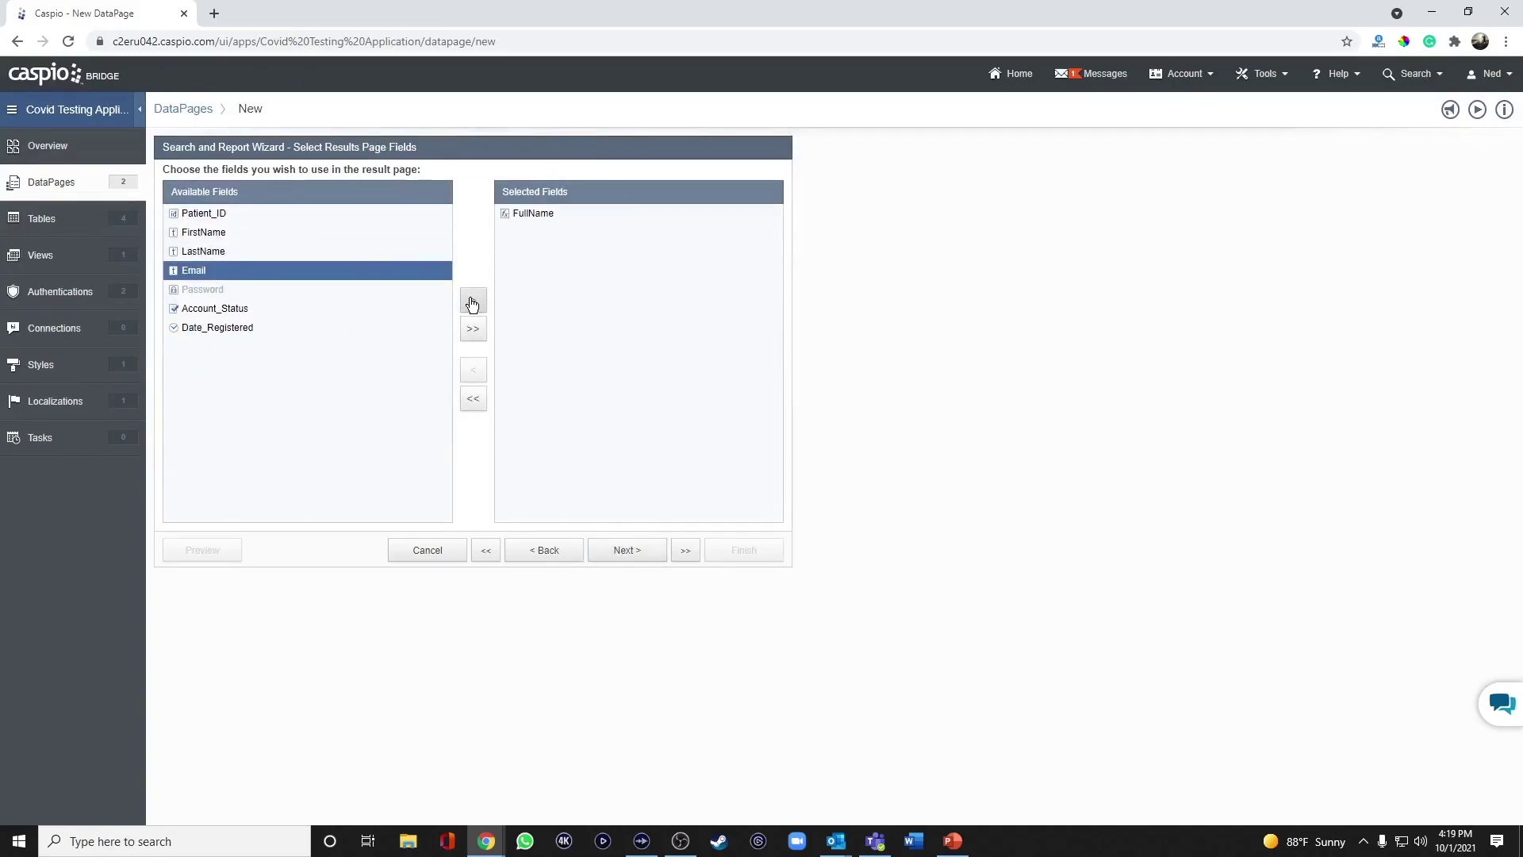
click(476, 305)
click(478, 309)
click(478, 307)
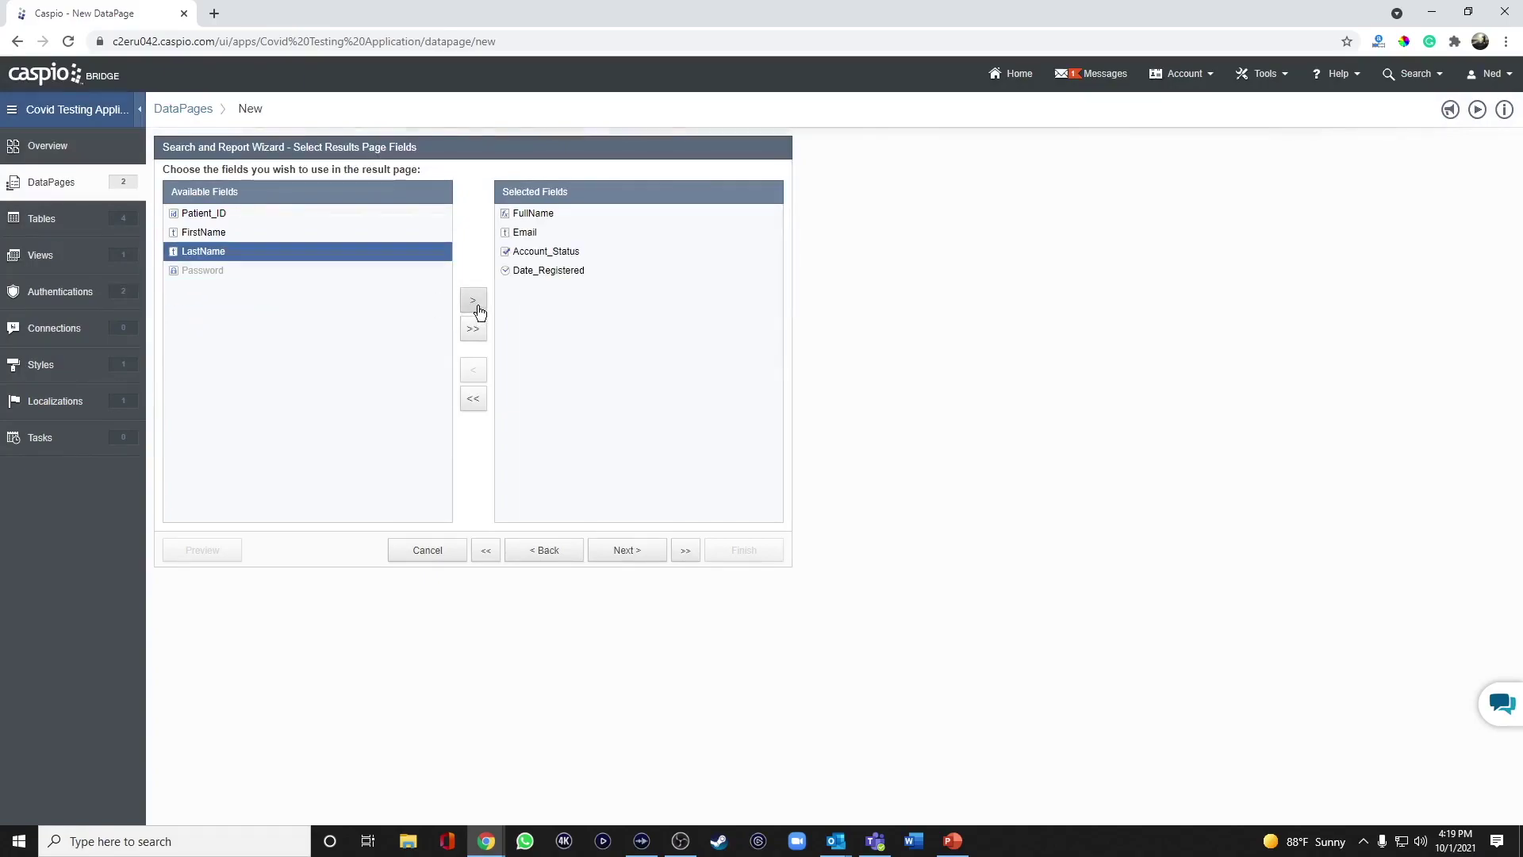
Skip record editing and relabel FullName as 'Full Name'.
click(638, 558)
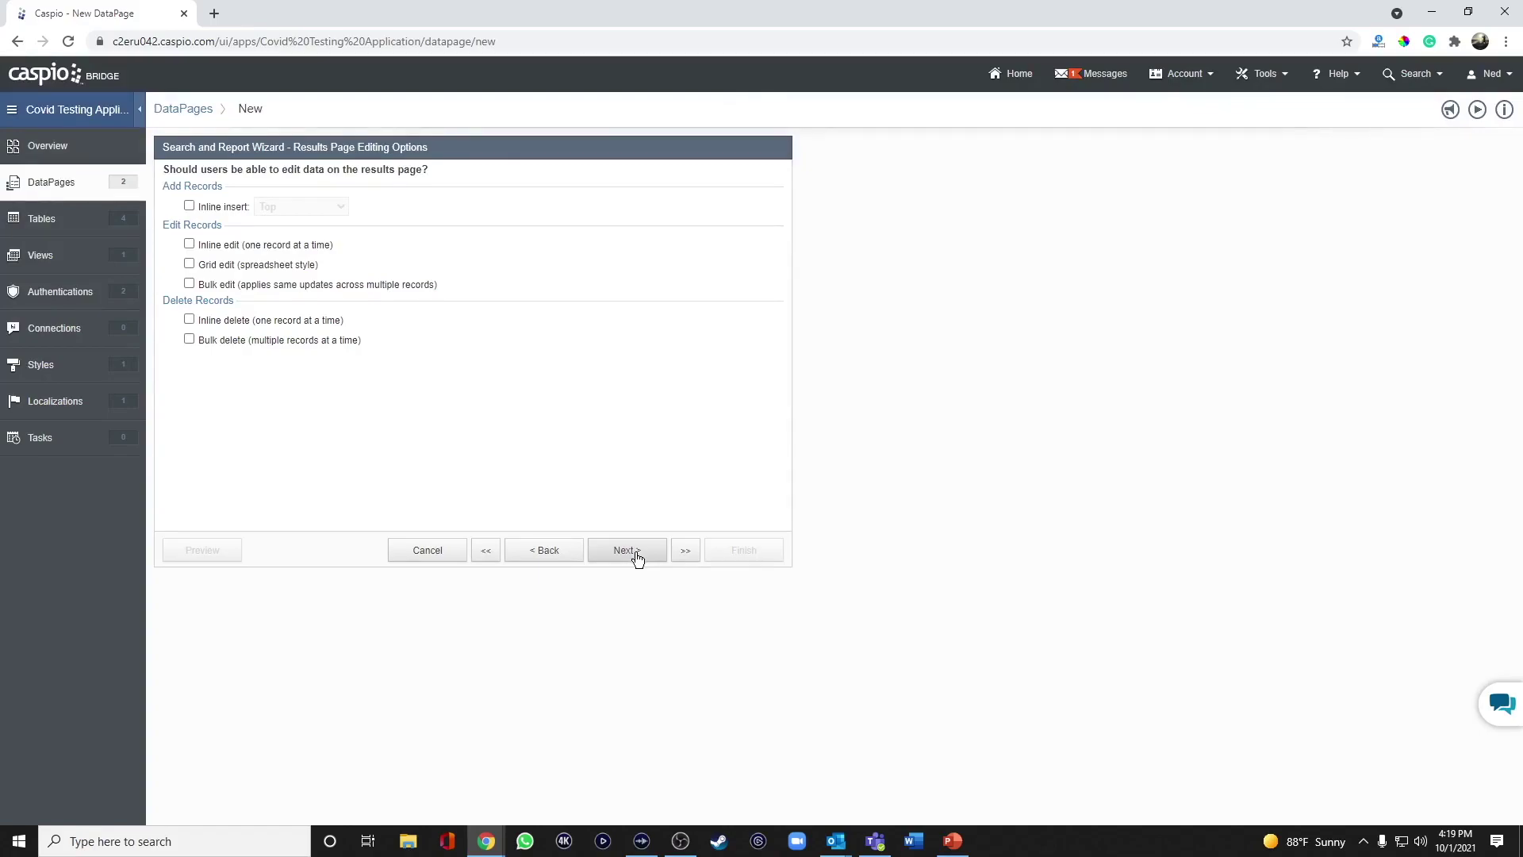
click(626, 550)
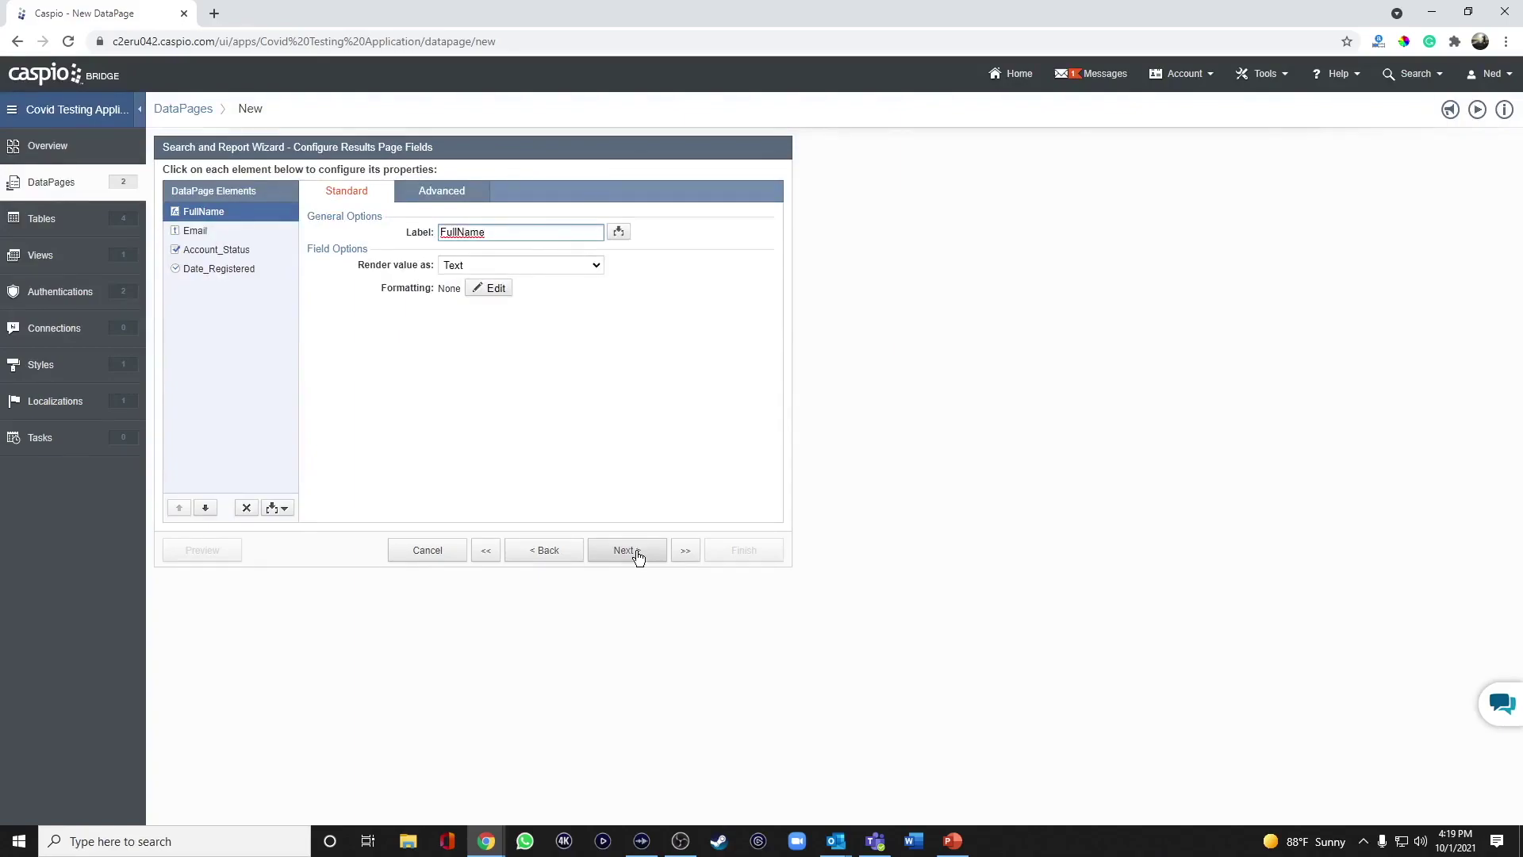
click(459, 232)
Give Account_Status custom Yes/No formatting that reads Active and Inactive.
click(238, 250)
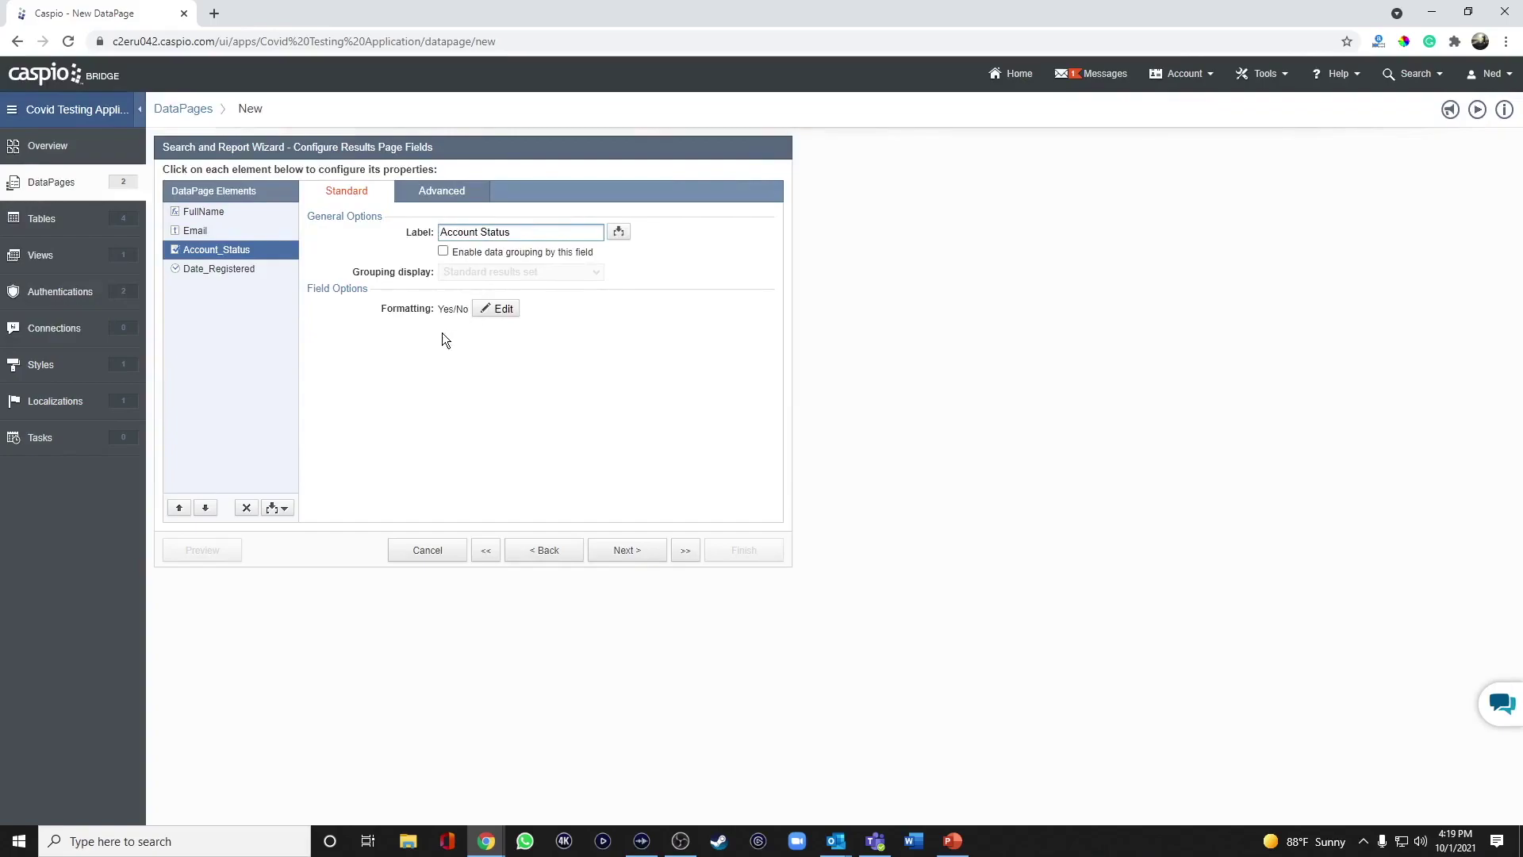
click(494, 308)
click(804, 338)
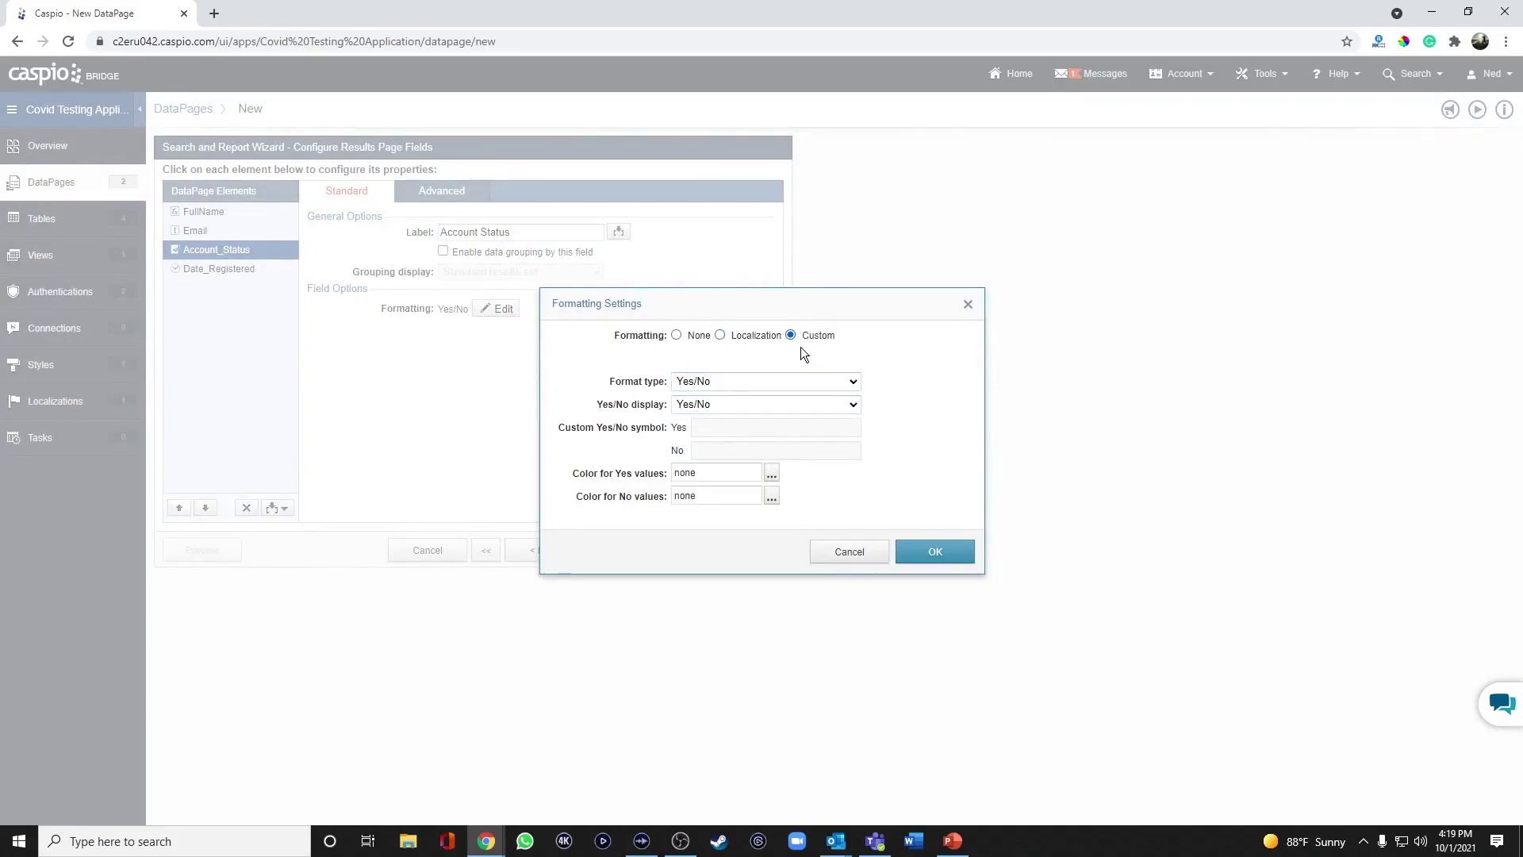
click(759, 404)
click(731, 470)
click(725, 428)
text(Active)
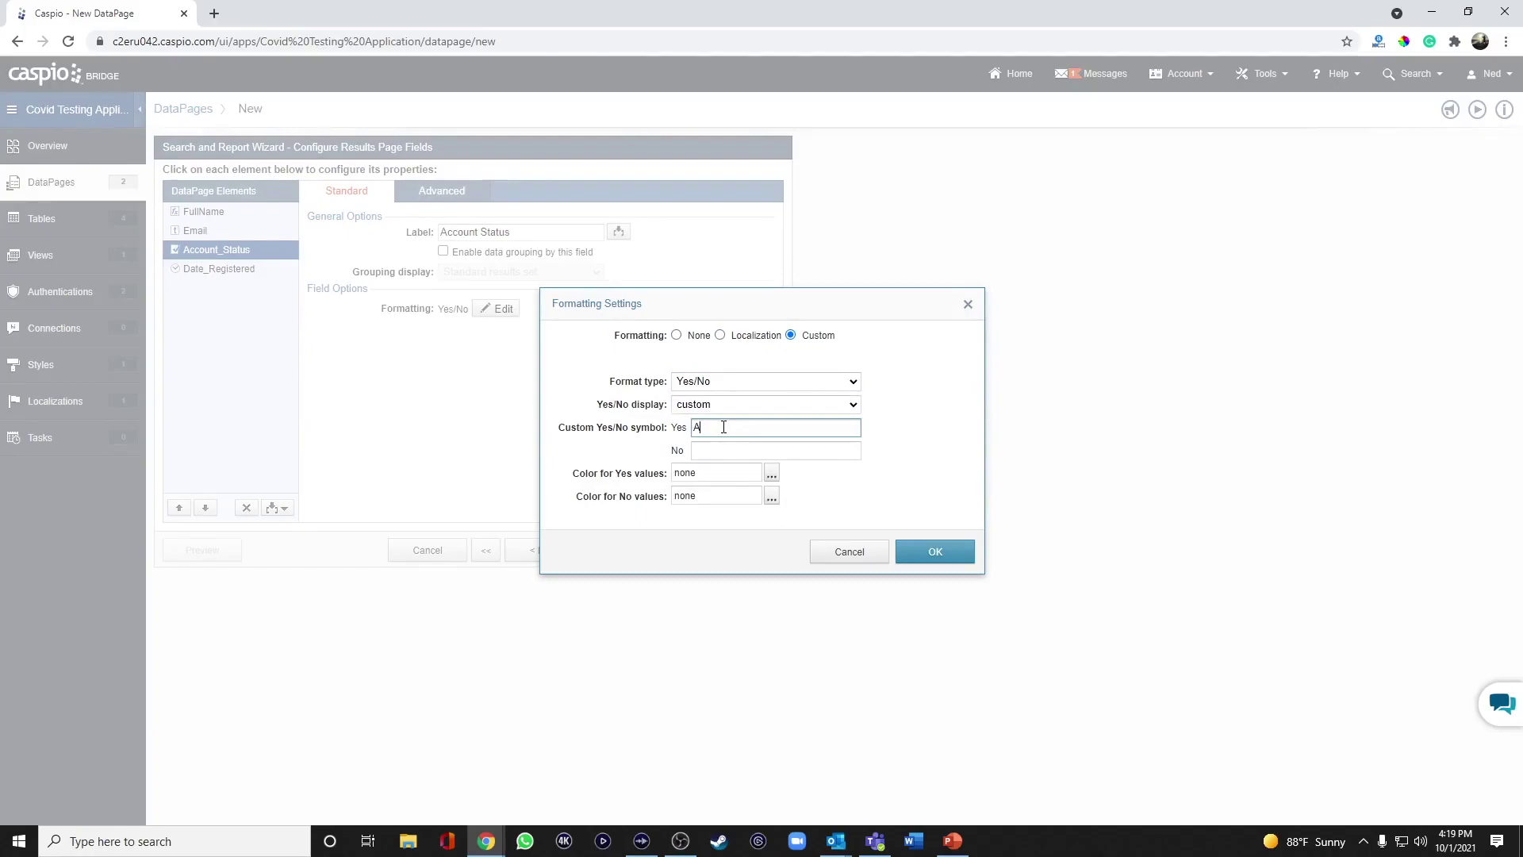
key(Tab)
text(Inactive)
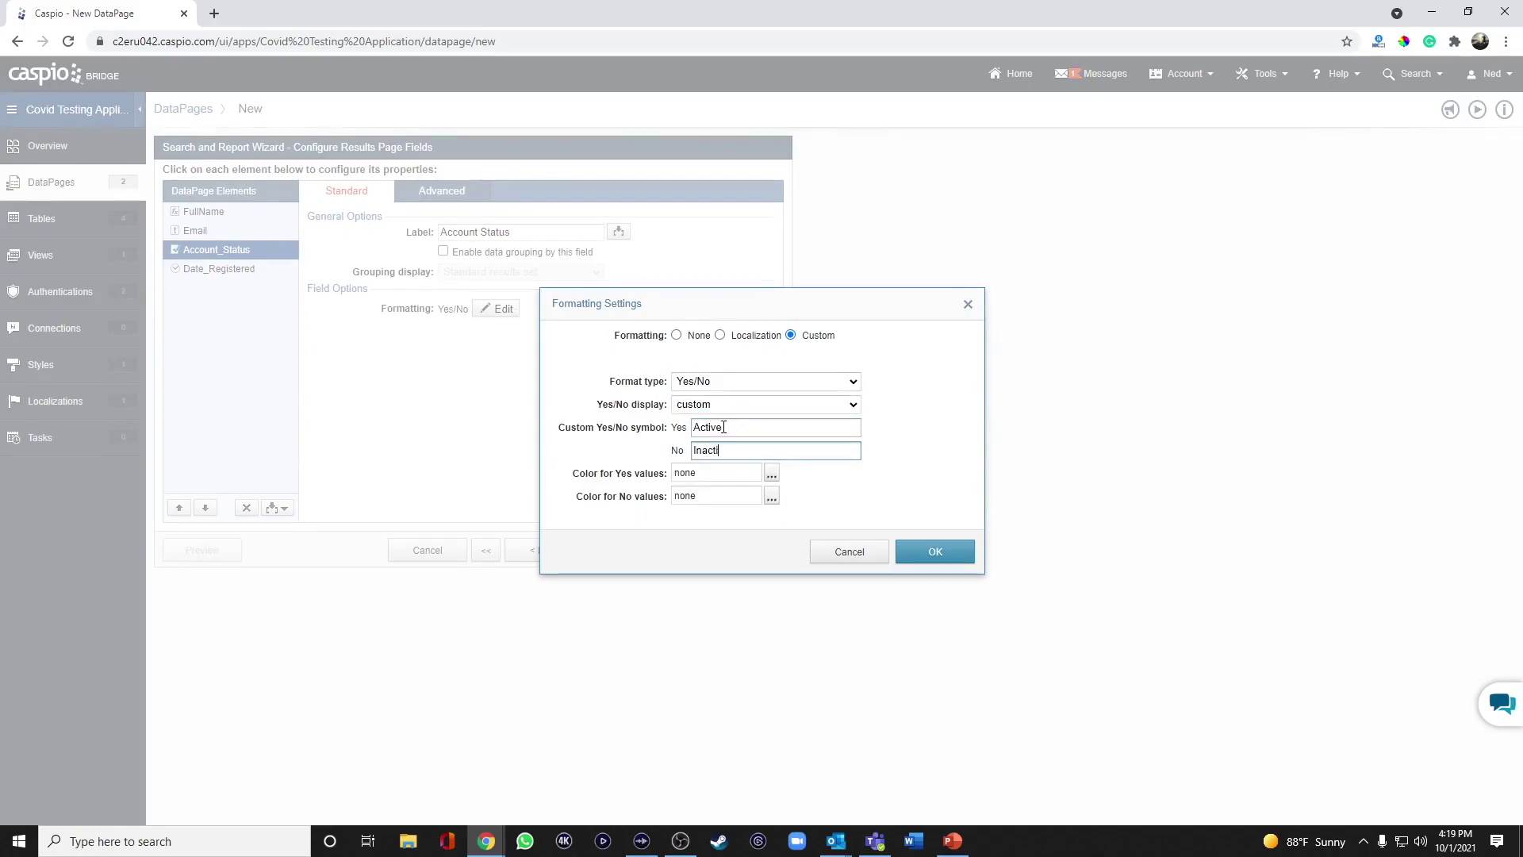
Show Active values in green and Inactive values in red, and confirm the formatting.
click(772, 474)
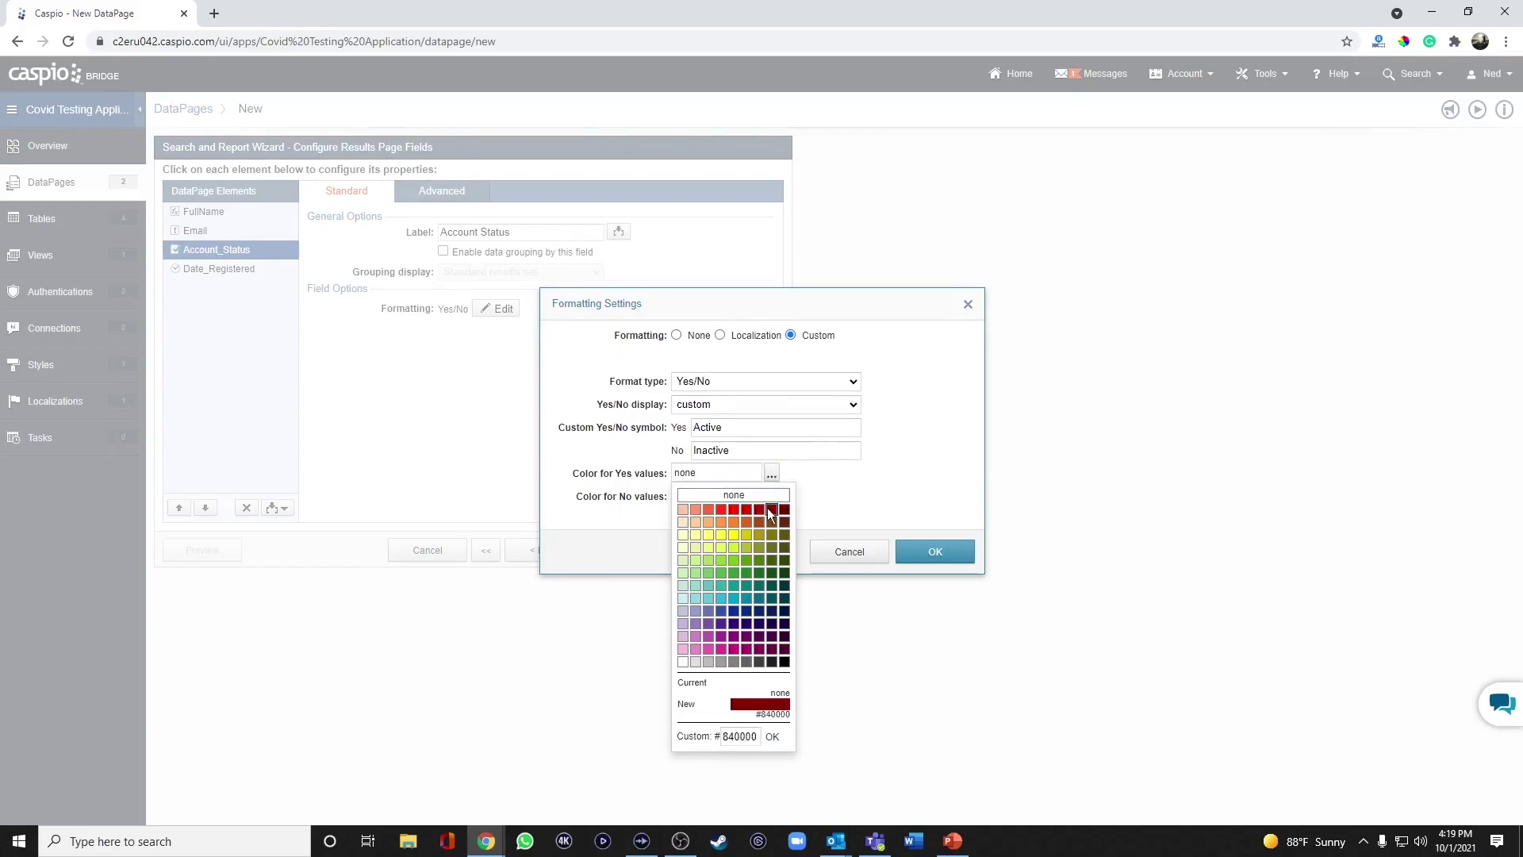
click(746, 559)
click(772, 498)
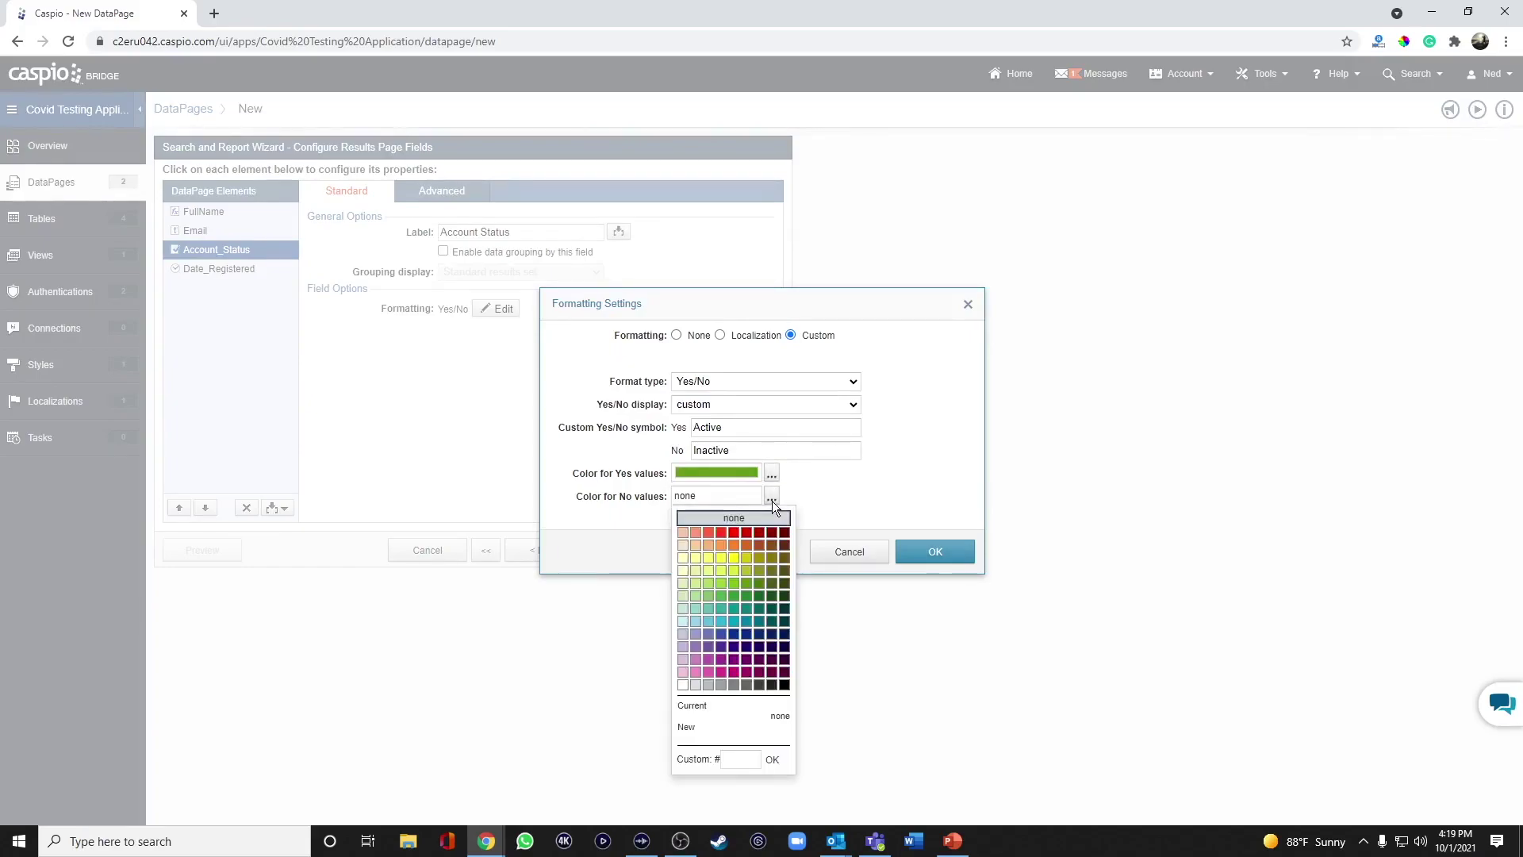
click(734, 532)
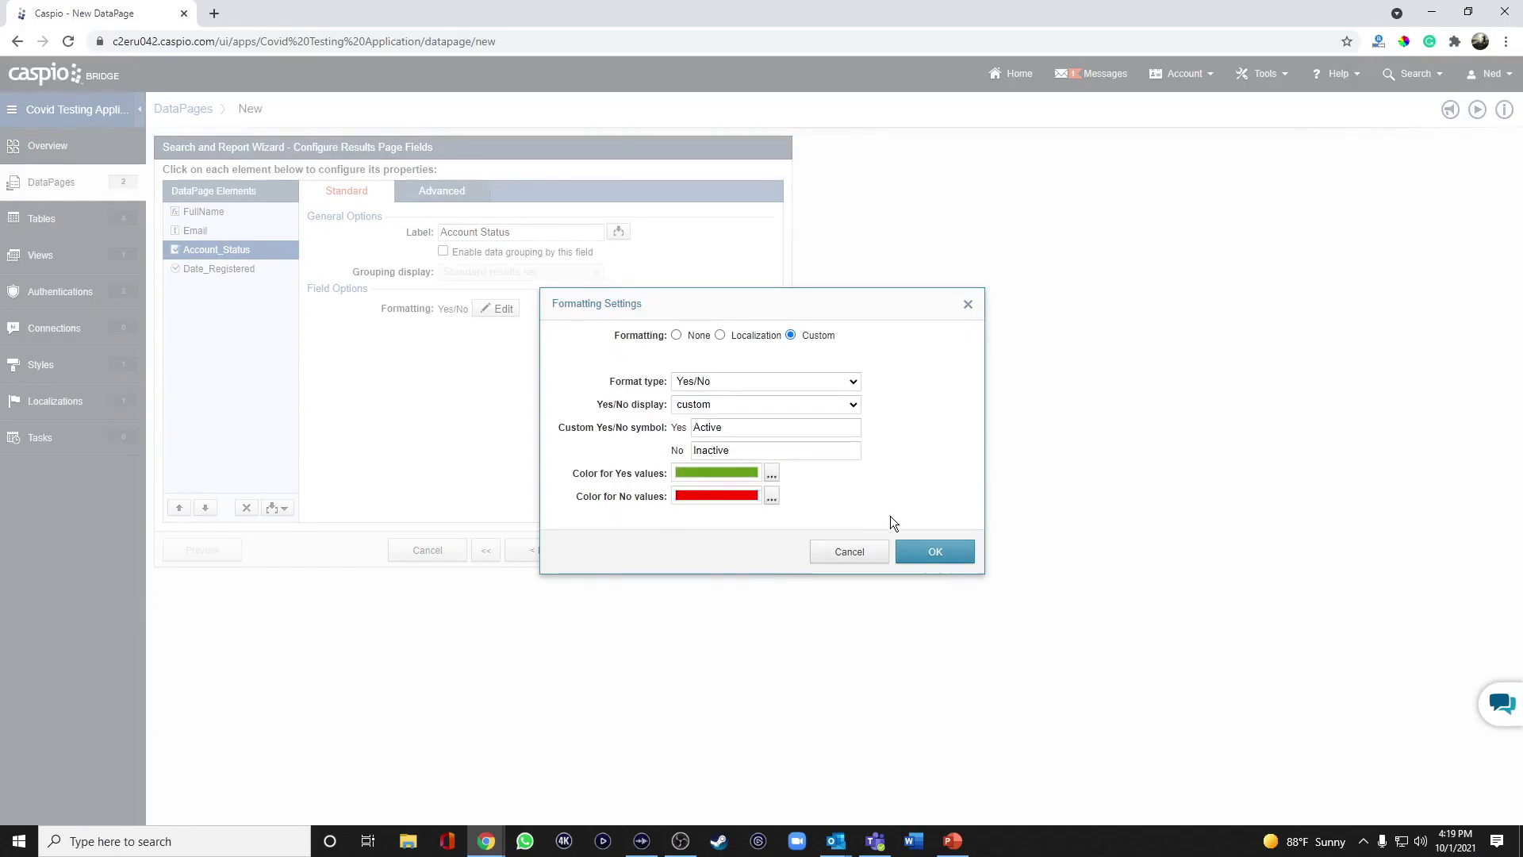
click(934, 552)
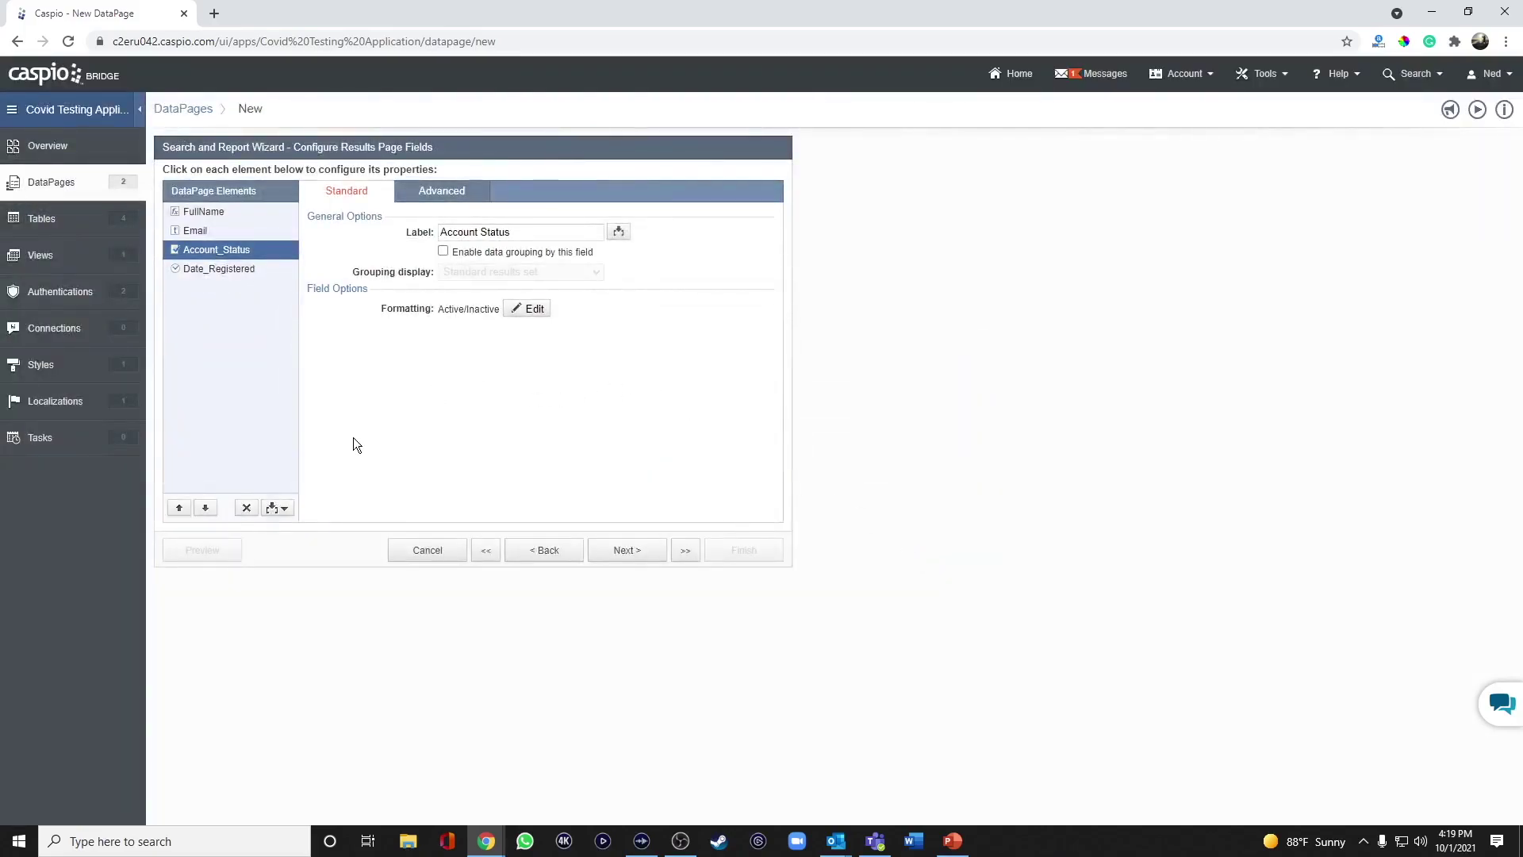
Add an HTML Block at the bottom of the results page containing 'Details', then select it for linking.
click(275, 508)
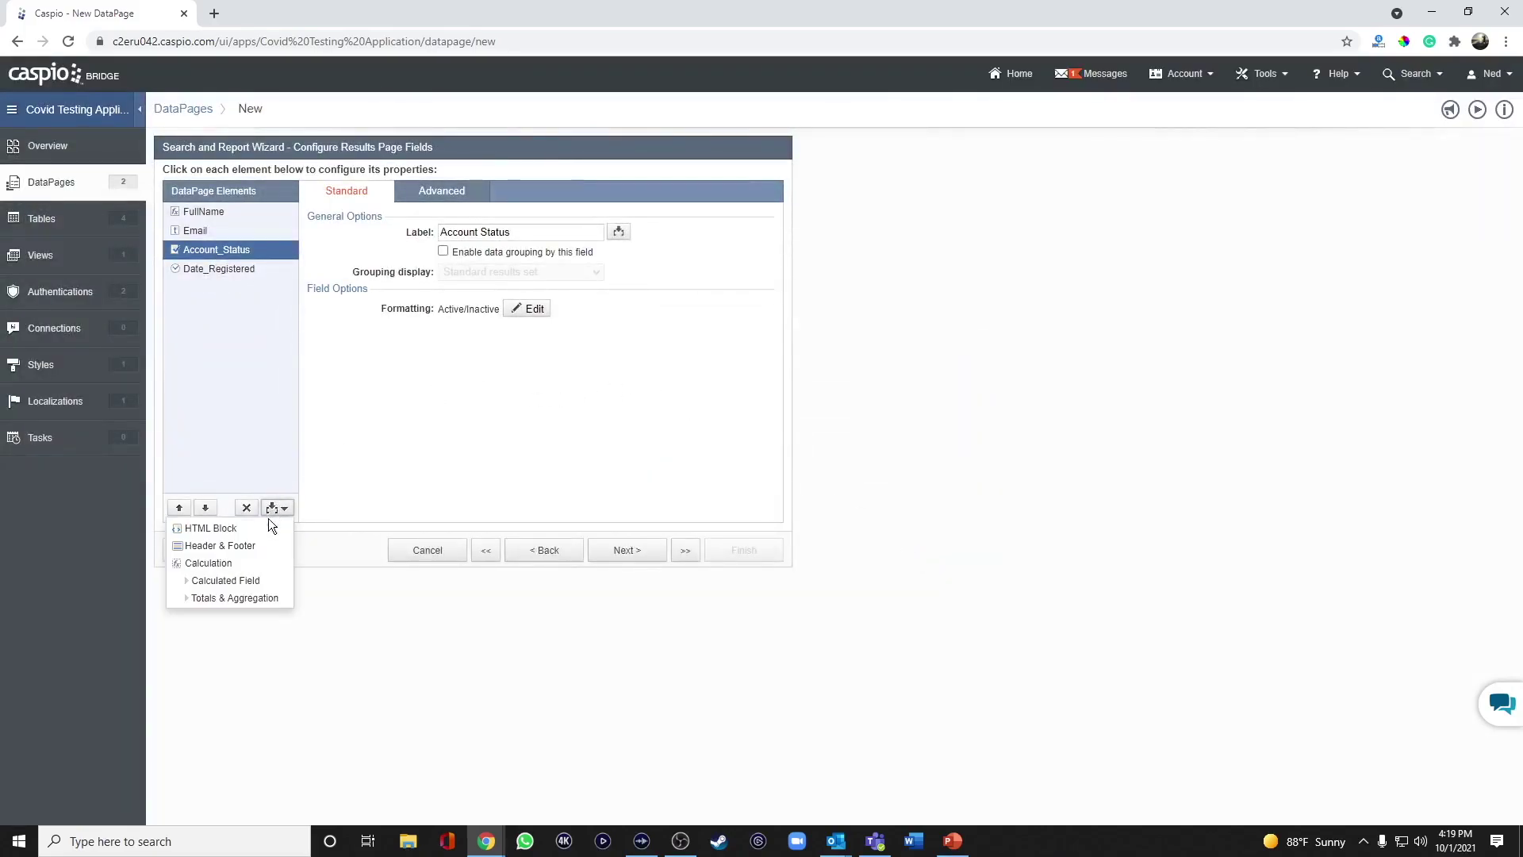
click(208, 527)
double_click(207, 508)
click(510, 374)
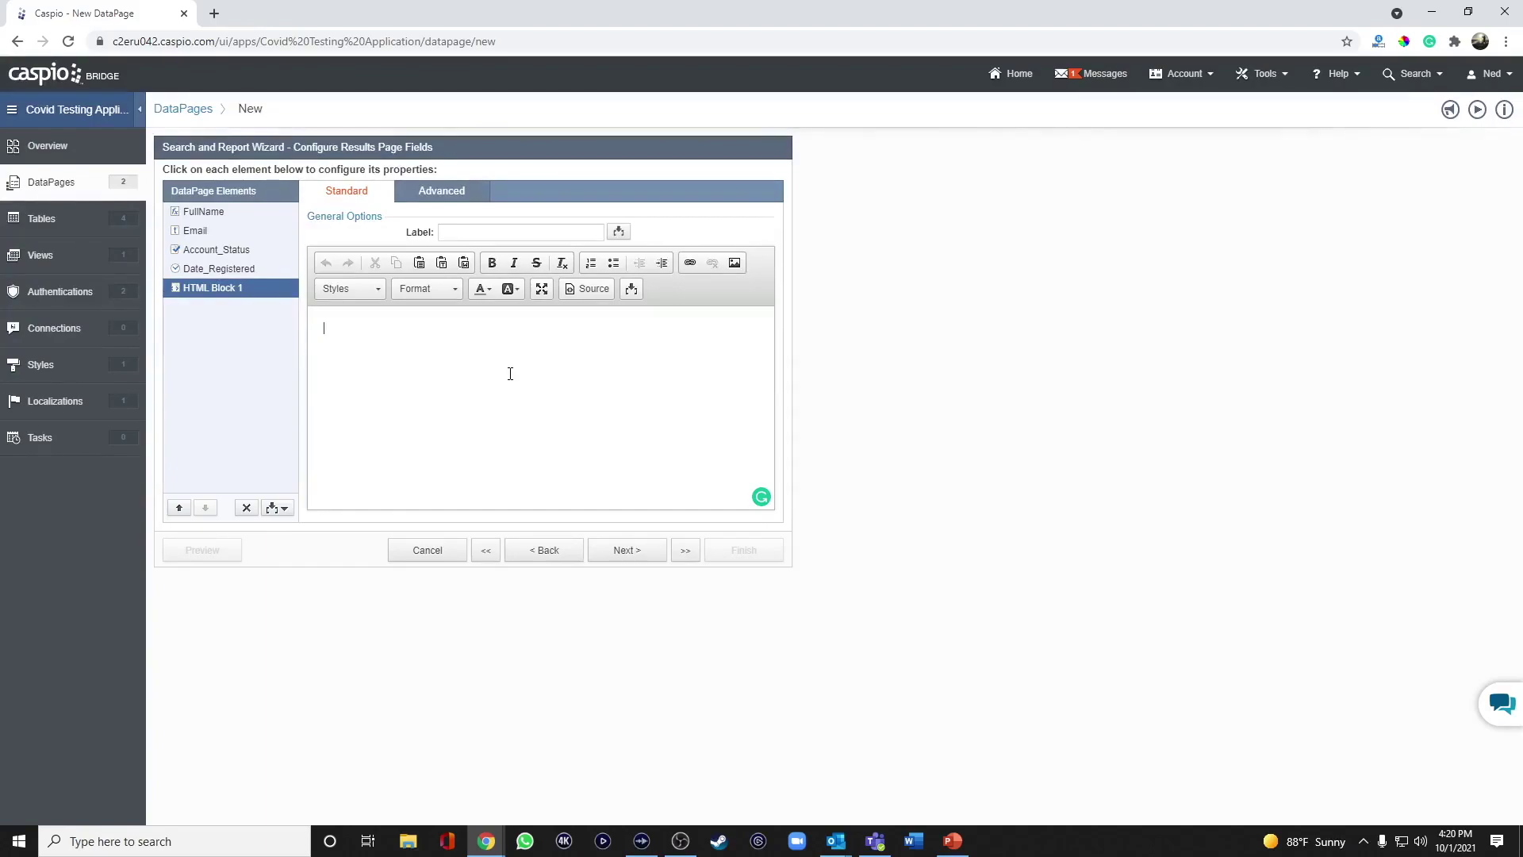
text(Details)
double_click(377, 334)
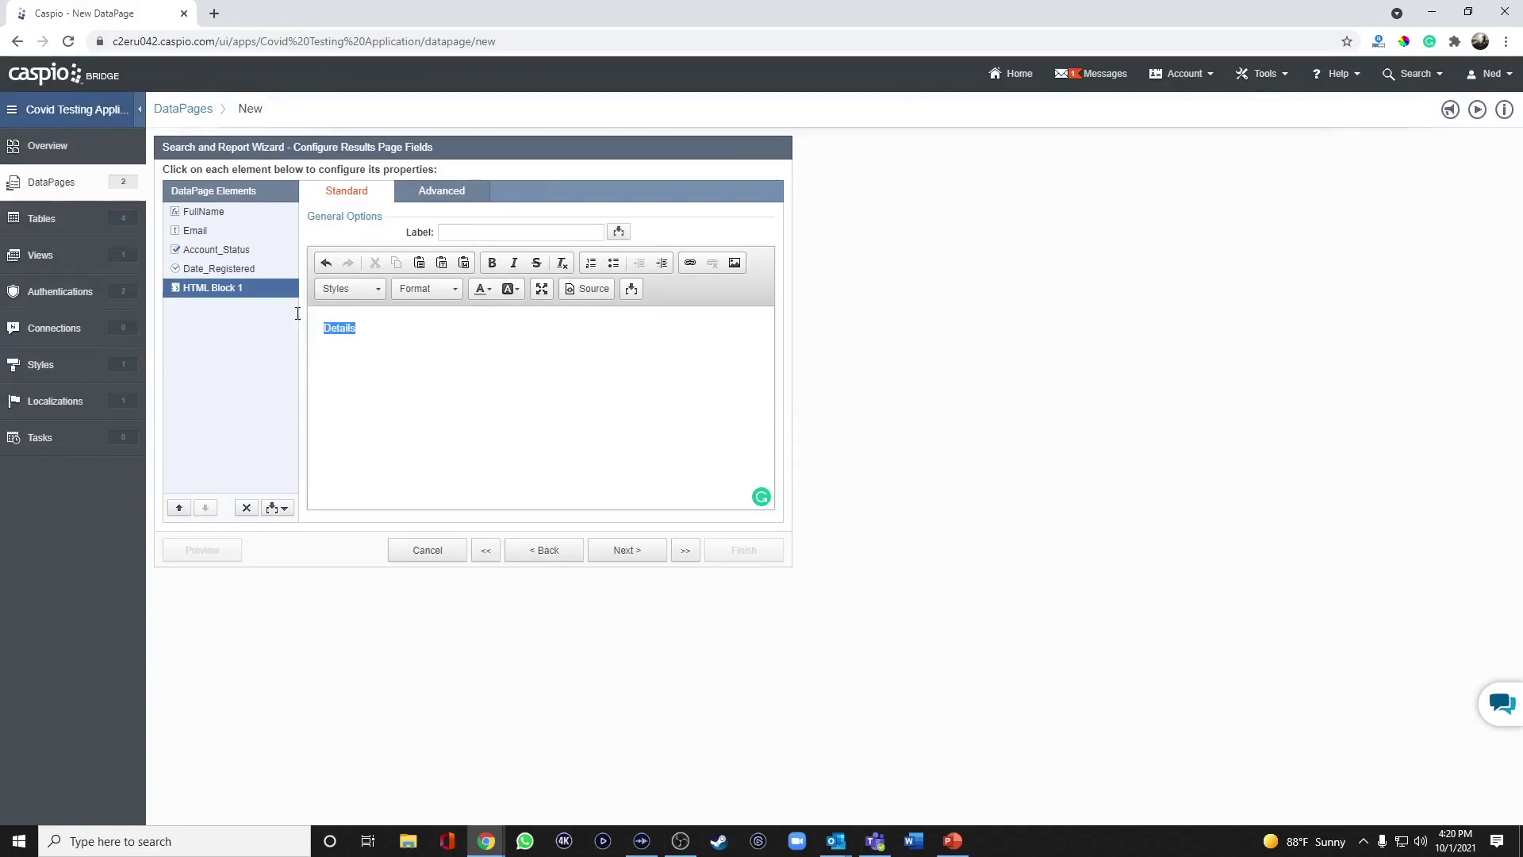
click(691, 266)
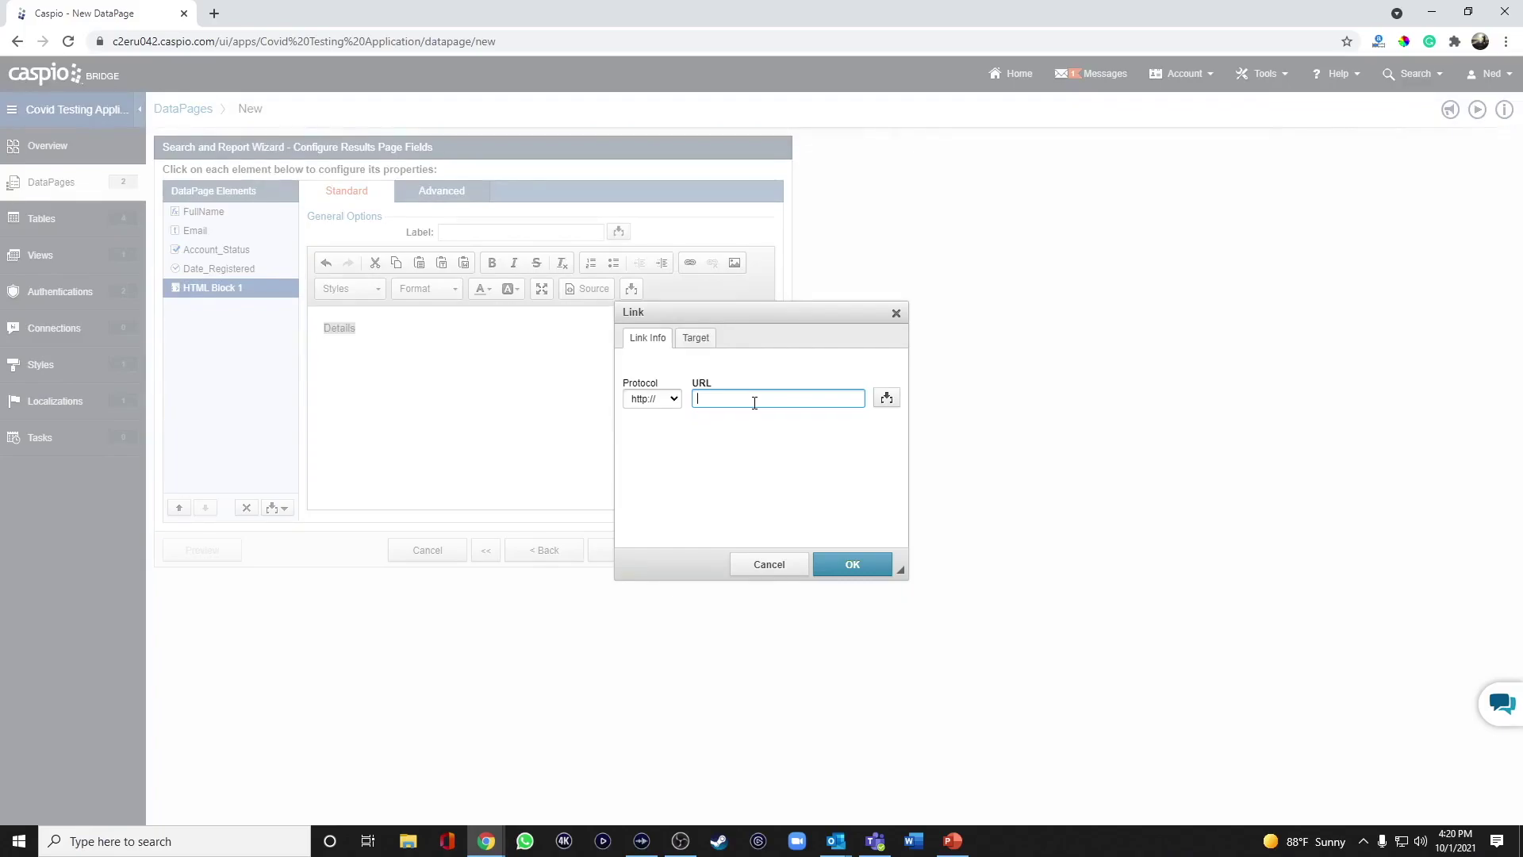
text(test.com)
text(?pid=)
click(886, 398)
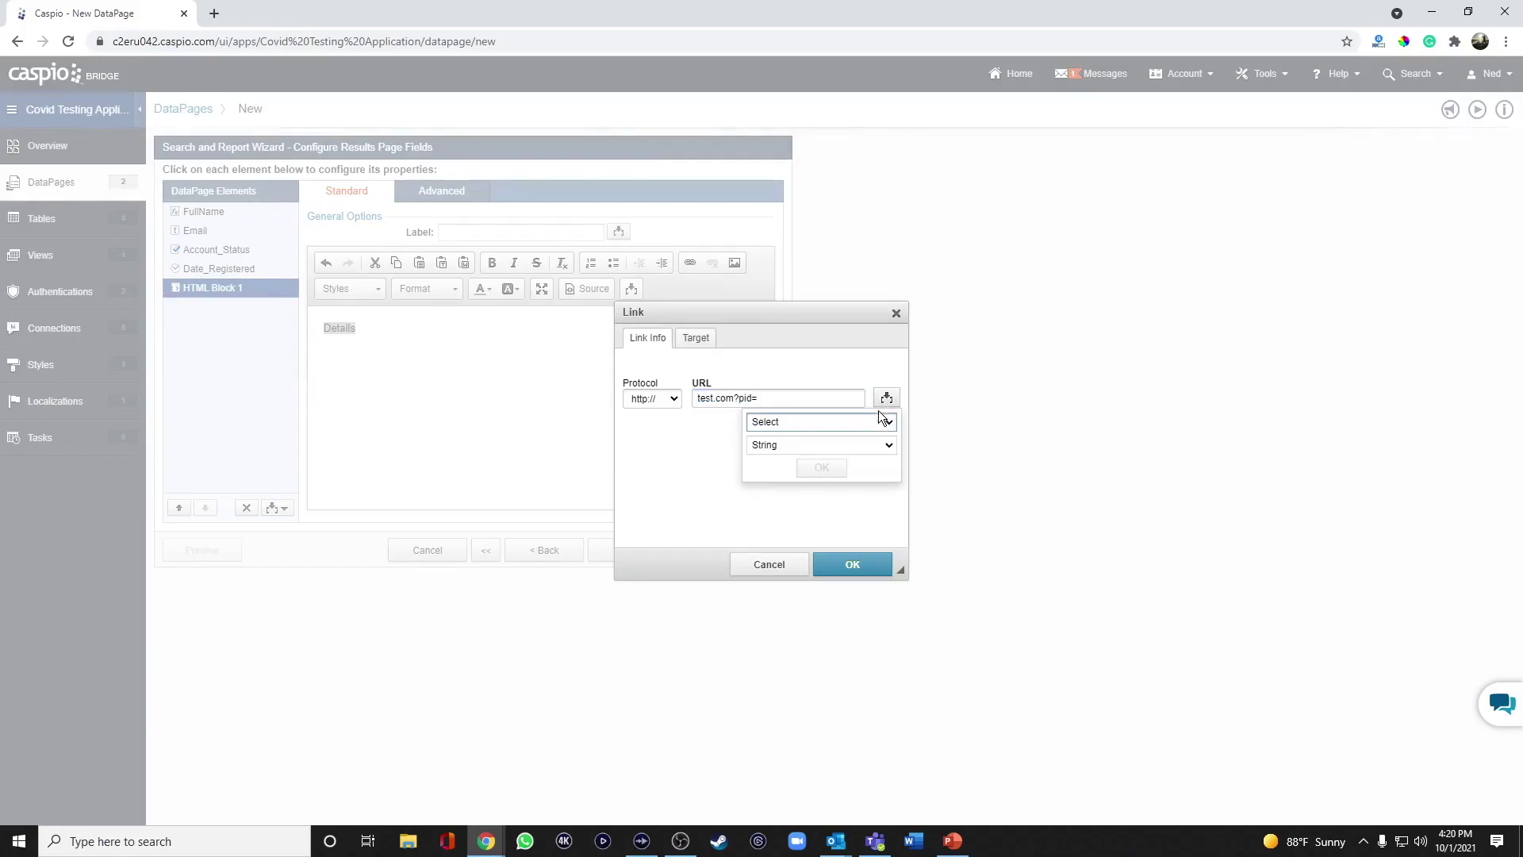
click(865, 422)
click(831, 459)
click(822, 468)
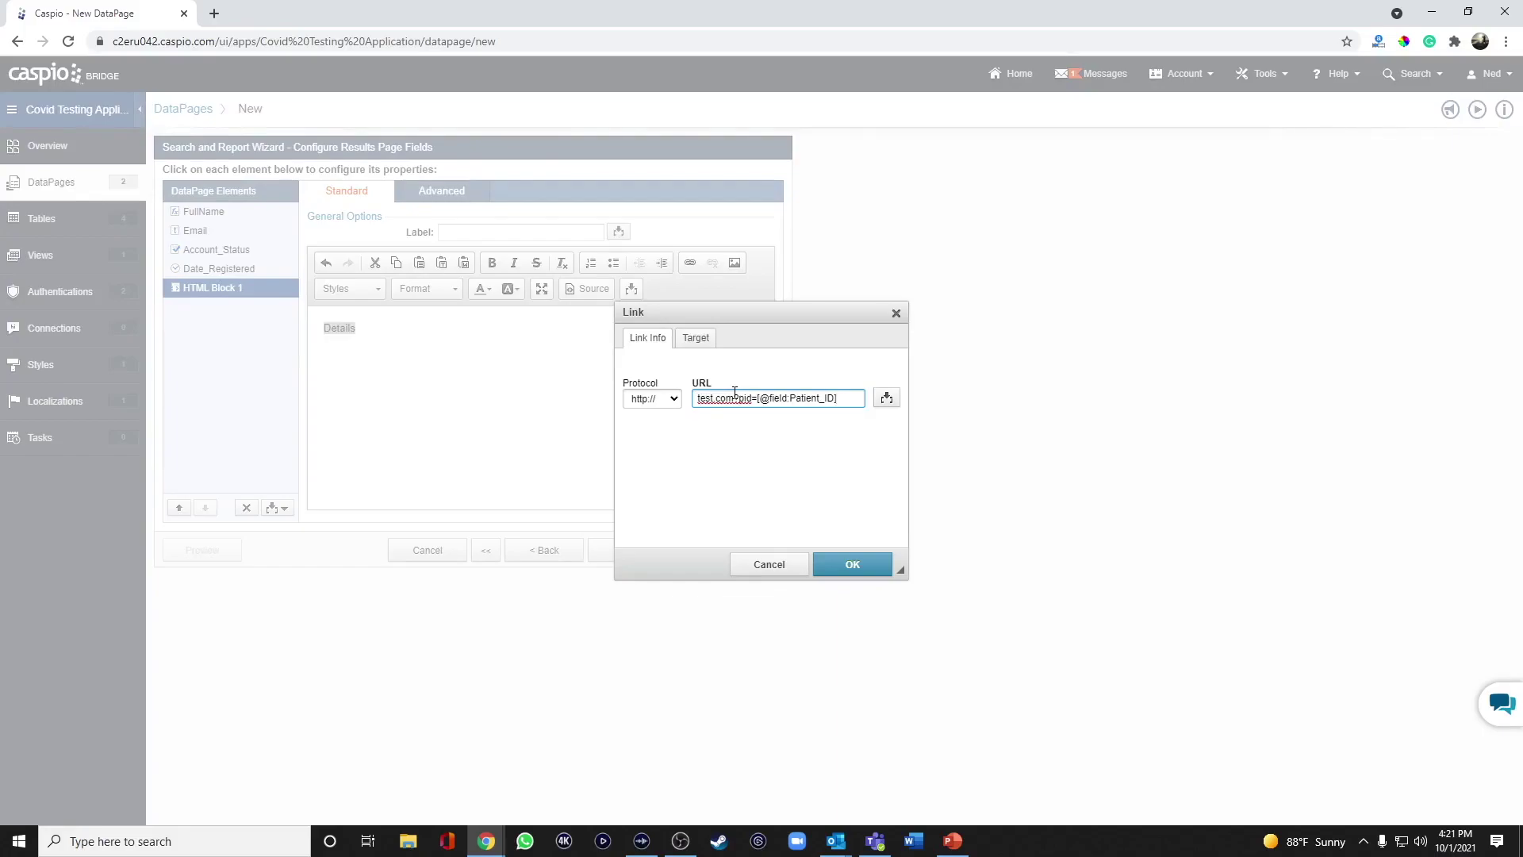
click(846, 568)
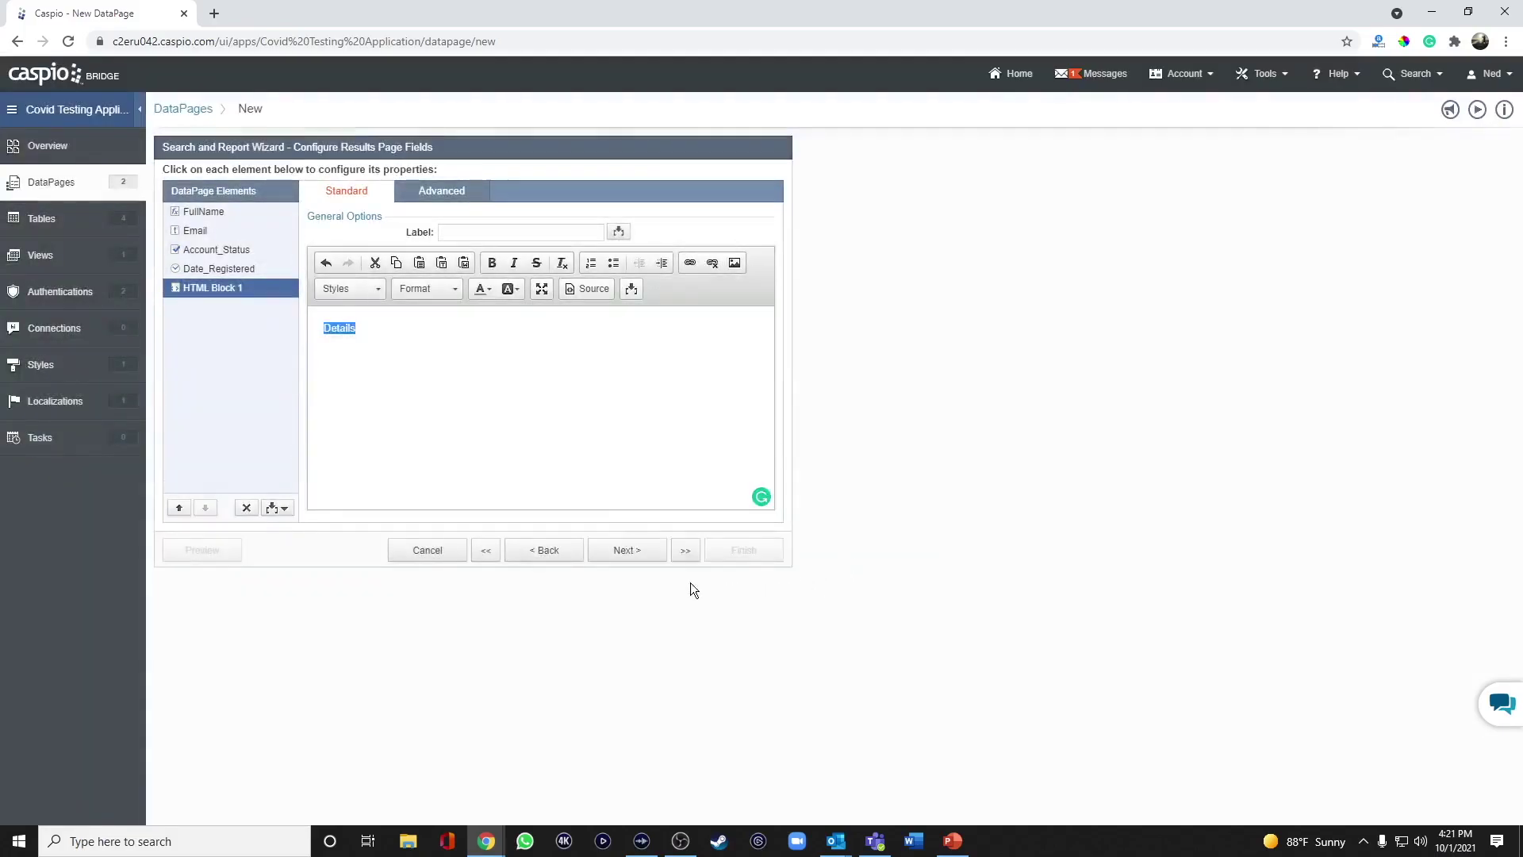
click(628, 552)
Finish the View/Manage Patients report with No Details Page selected.
double_click(324, 312)
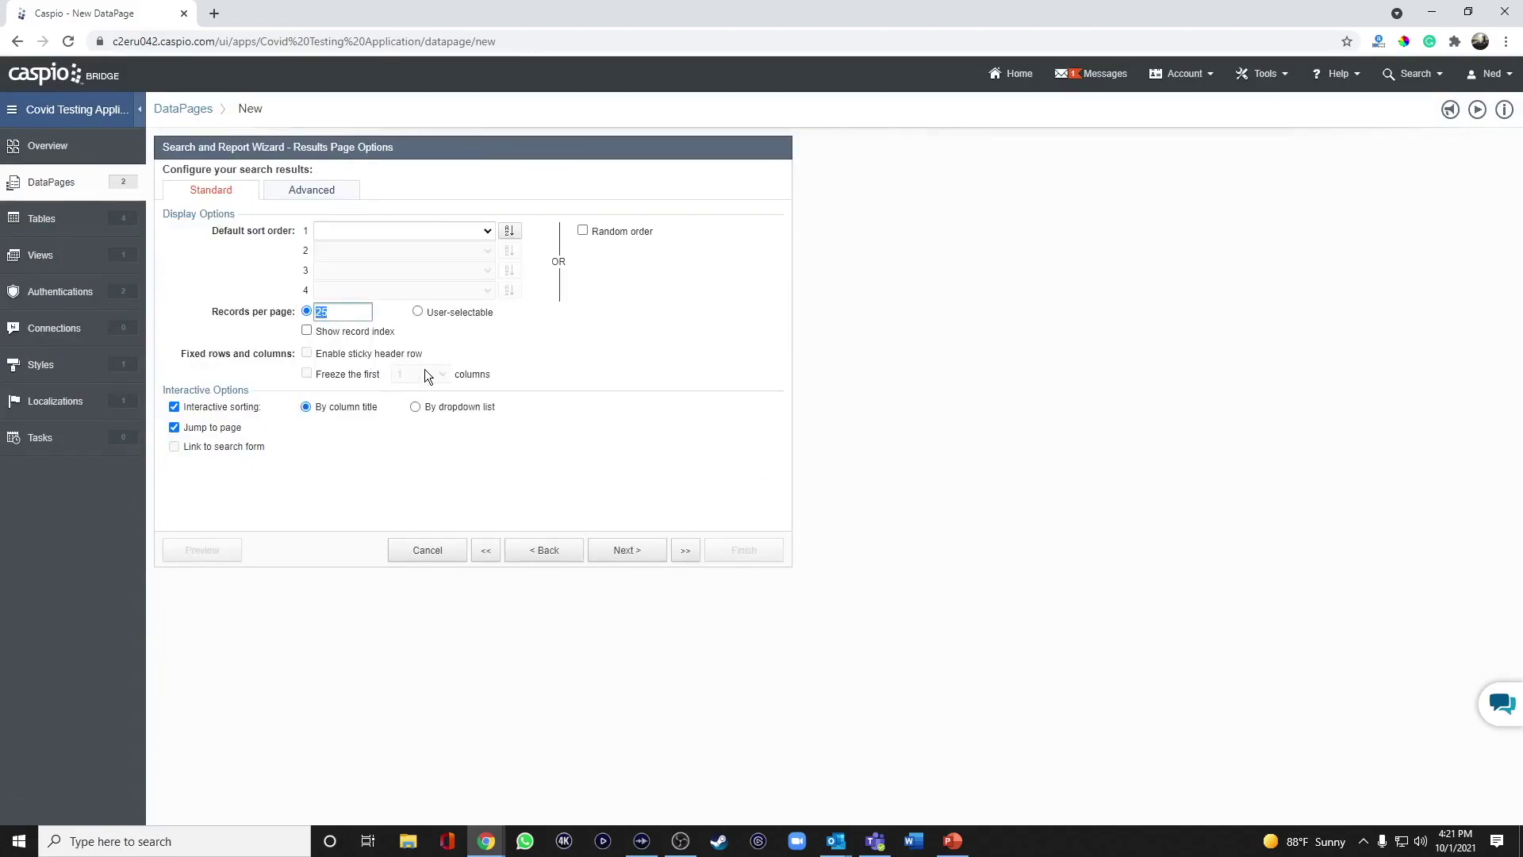
click(623, 549)
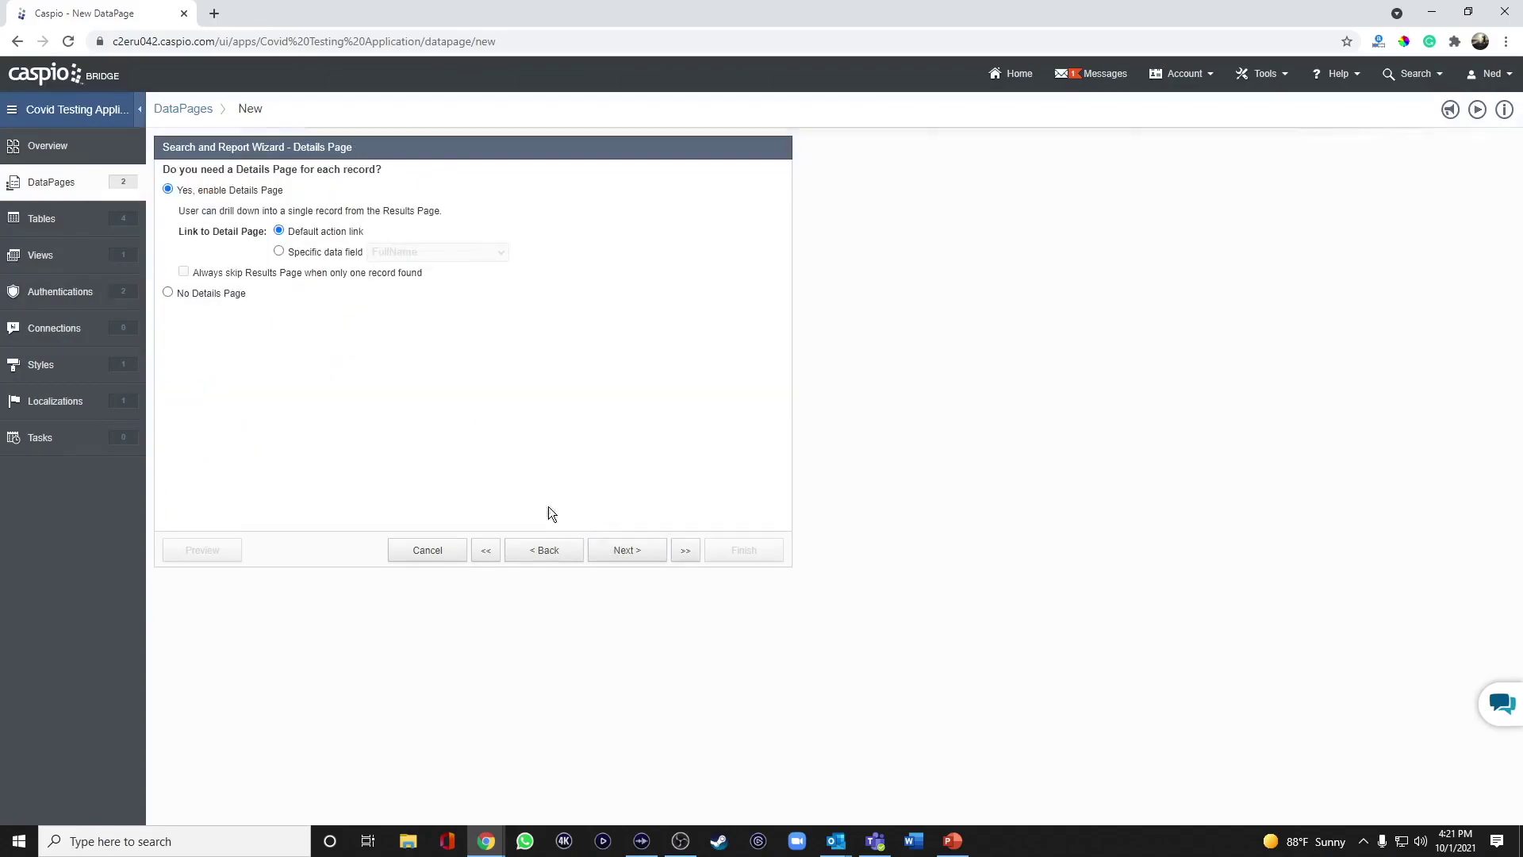
click(216, 293)
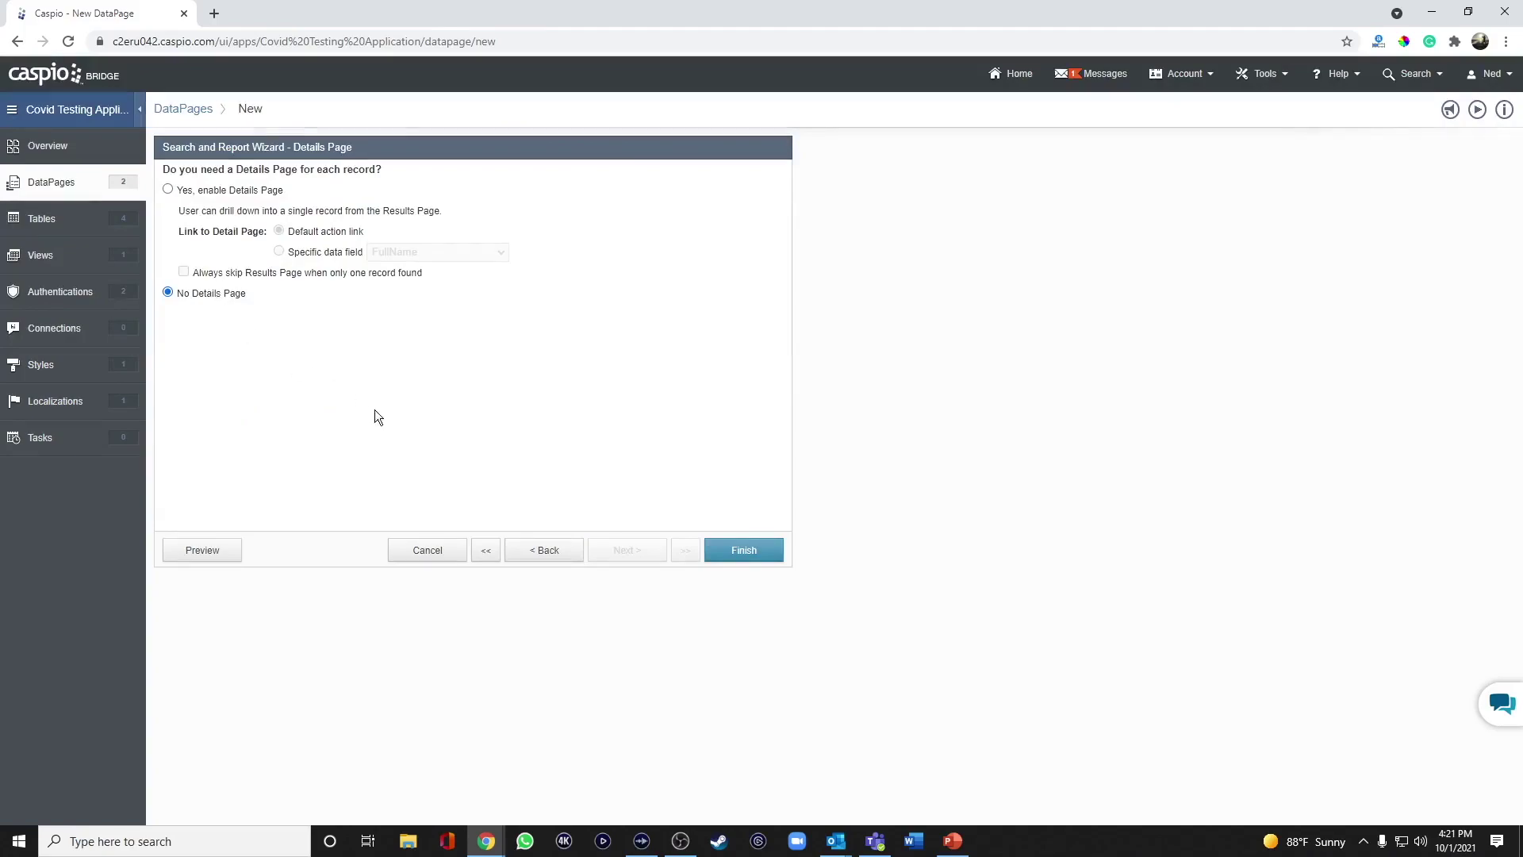
click(742, 549)
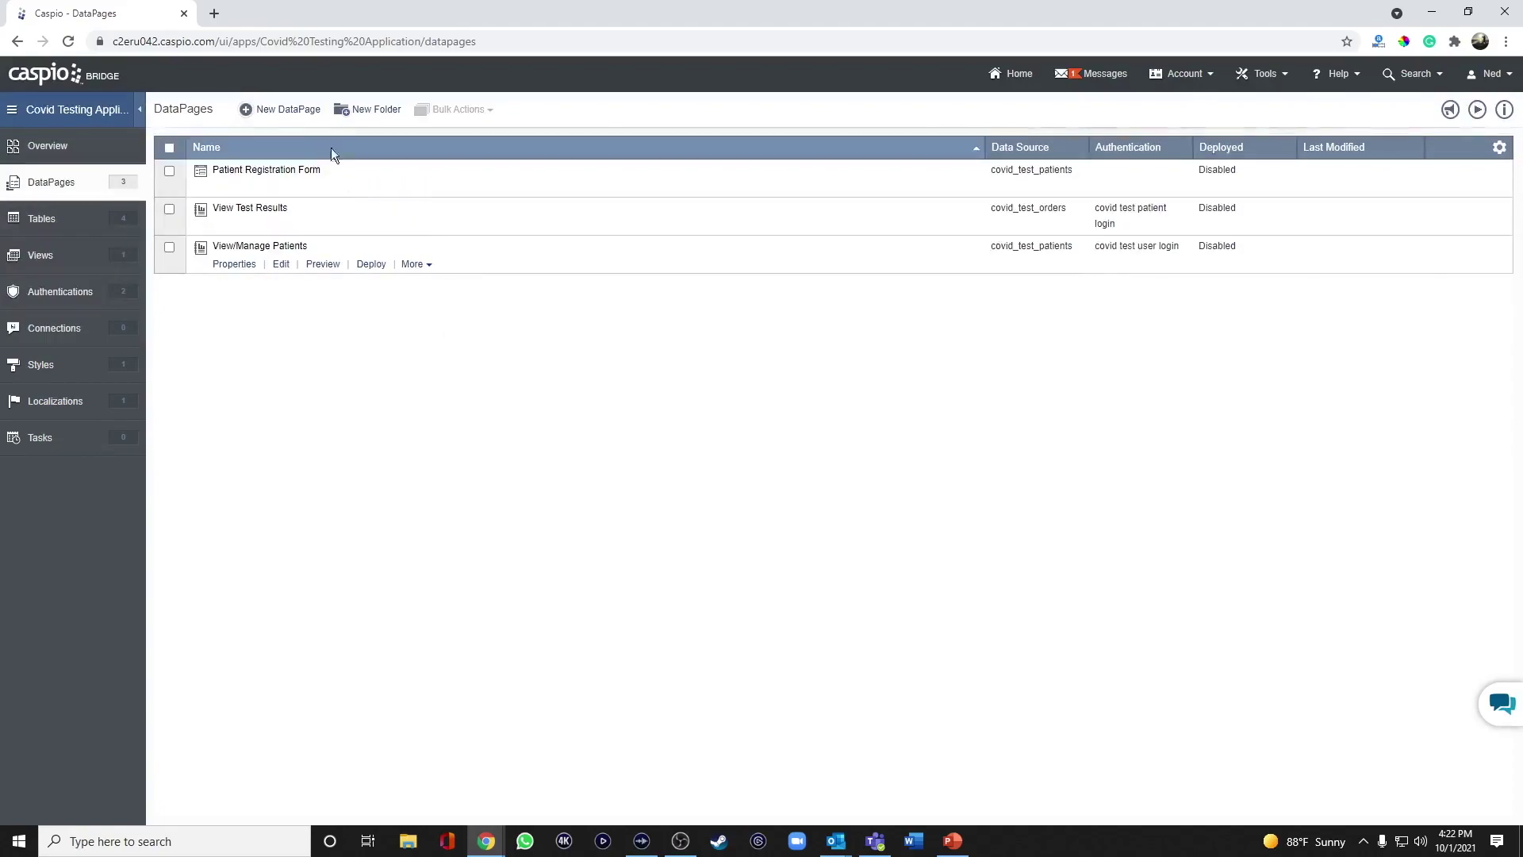
Start a new Details report DataPage named 'Patient Details' on covid_test_patients.
click(296, 112)
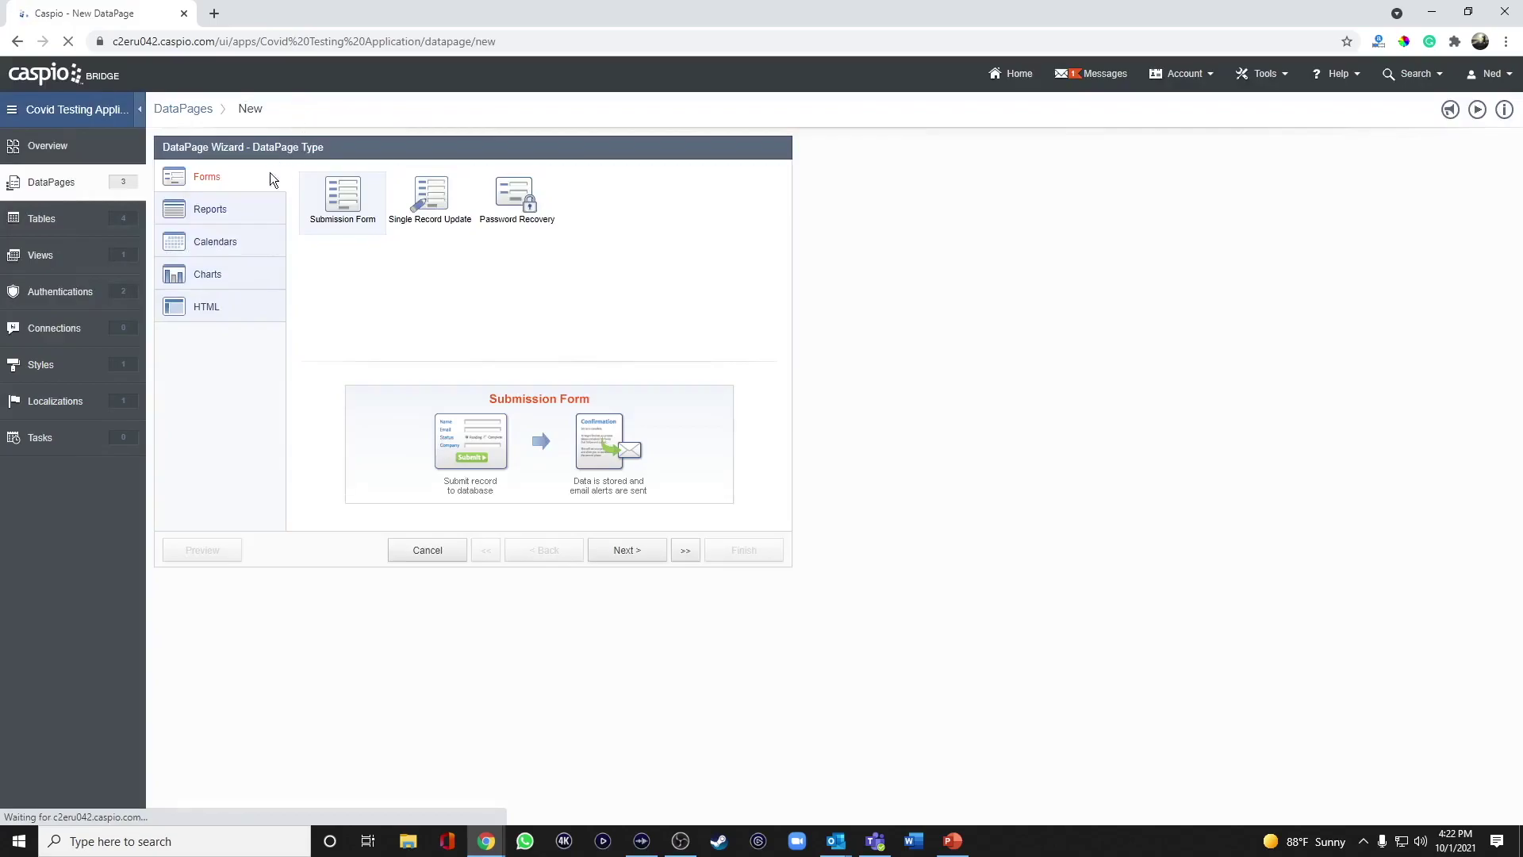
click(230, 208)
click(601, 205)
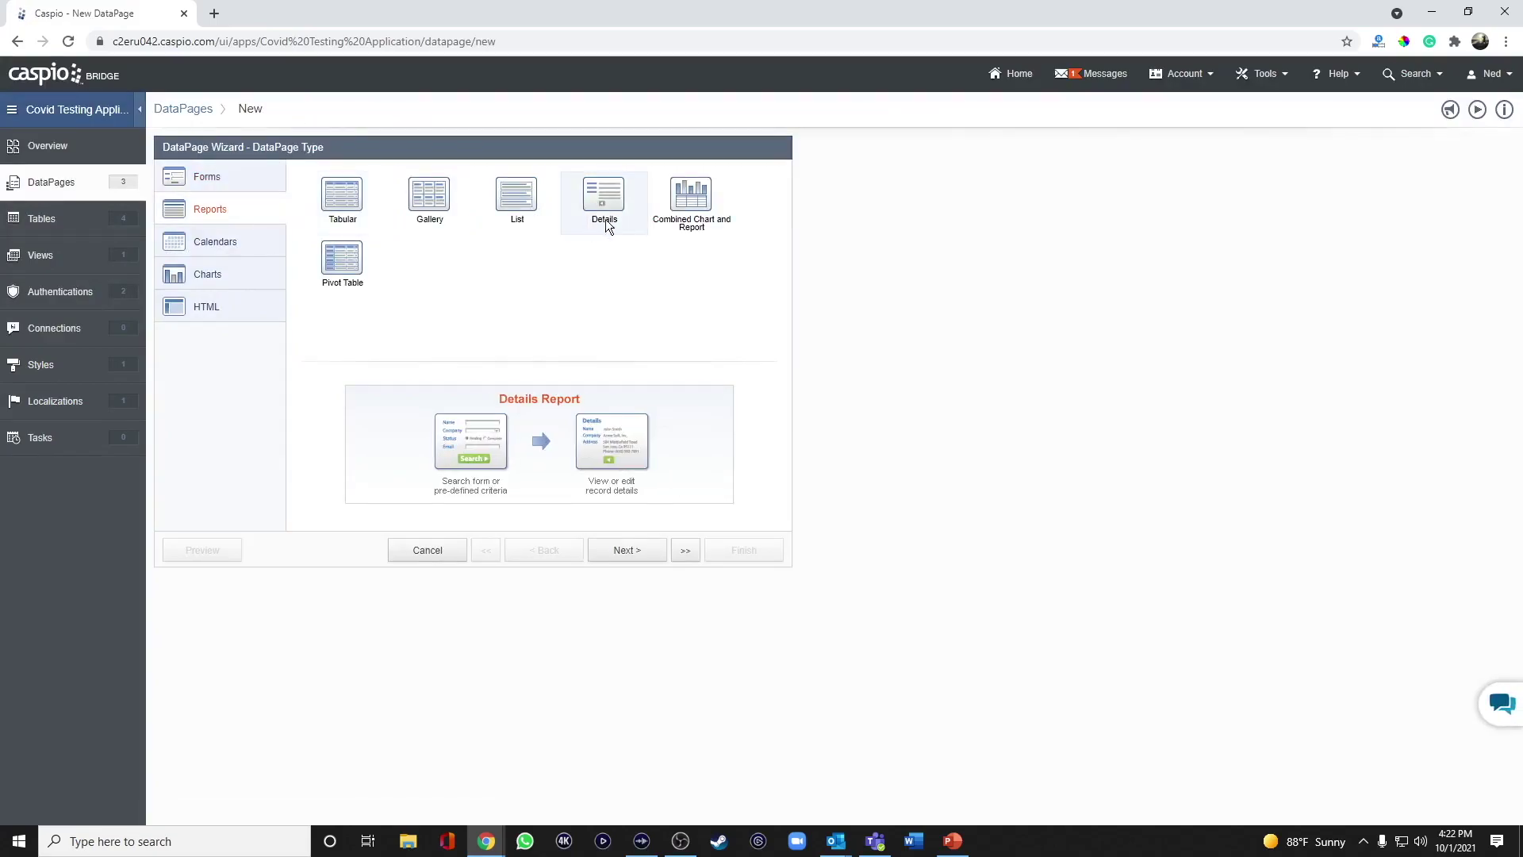
click(629, 551)
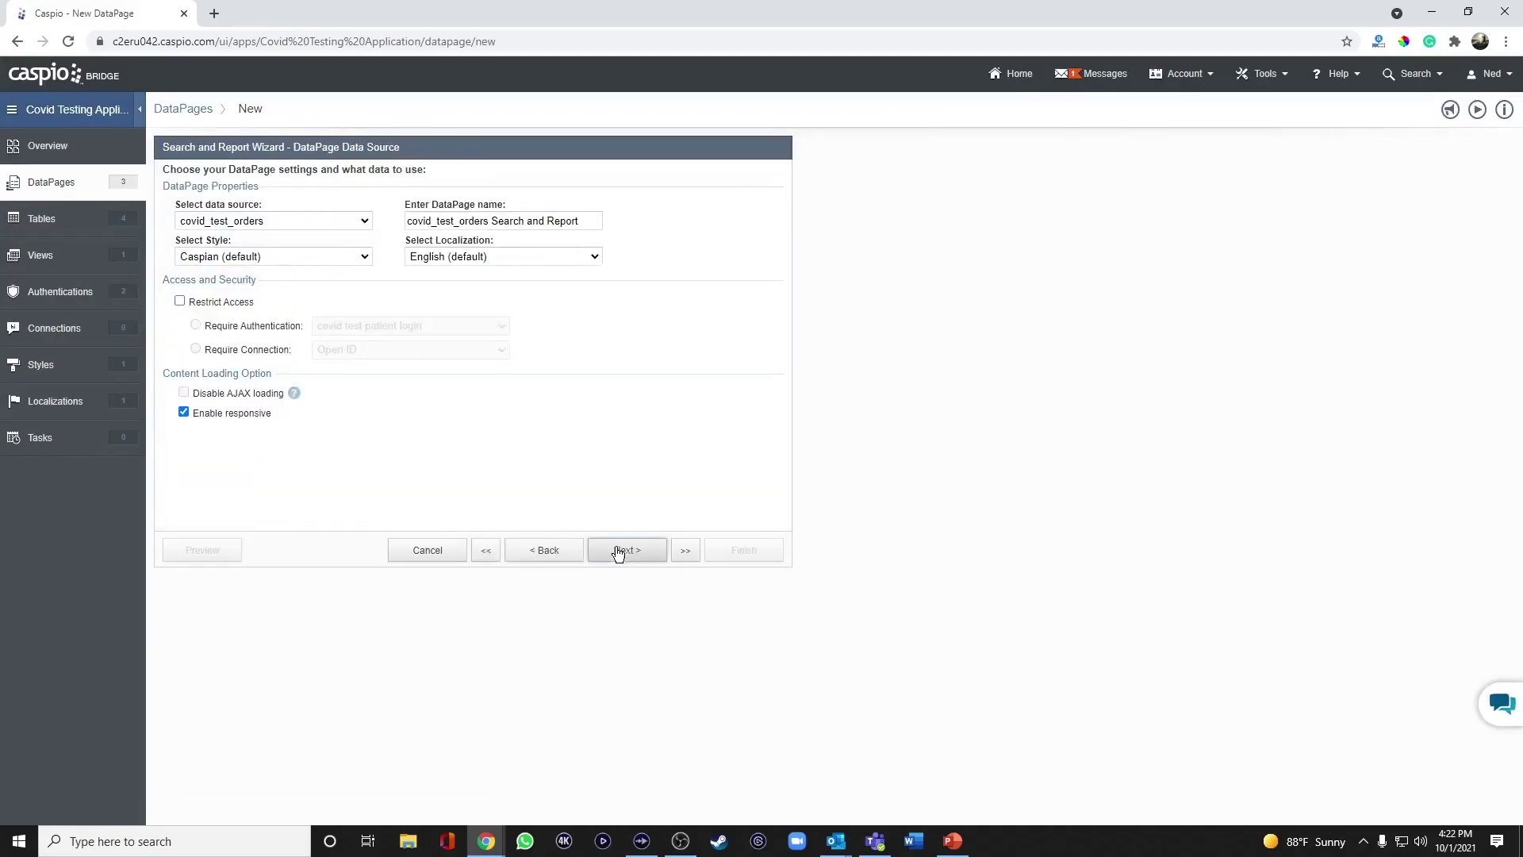
click(258, 222)
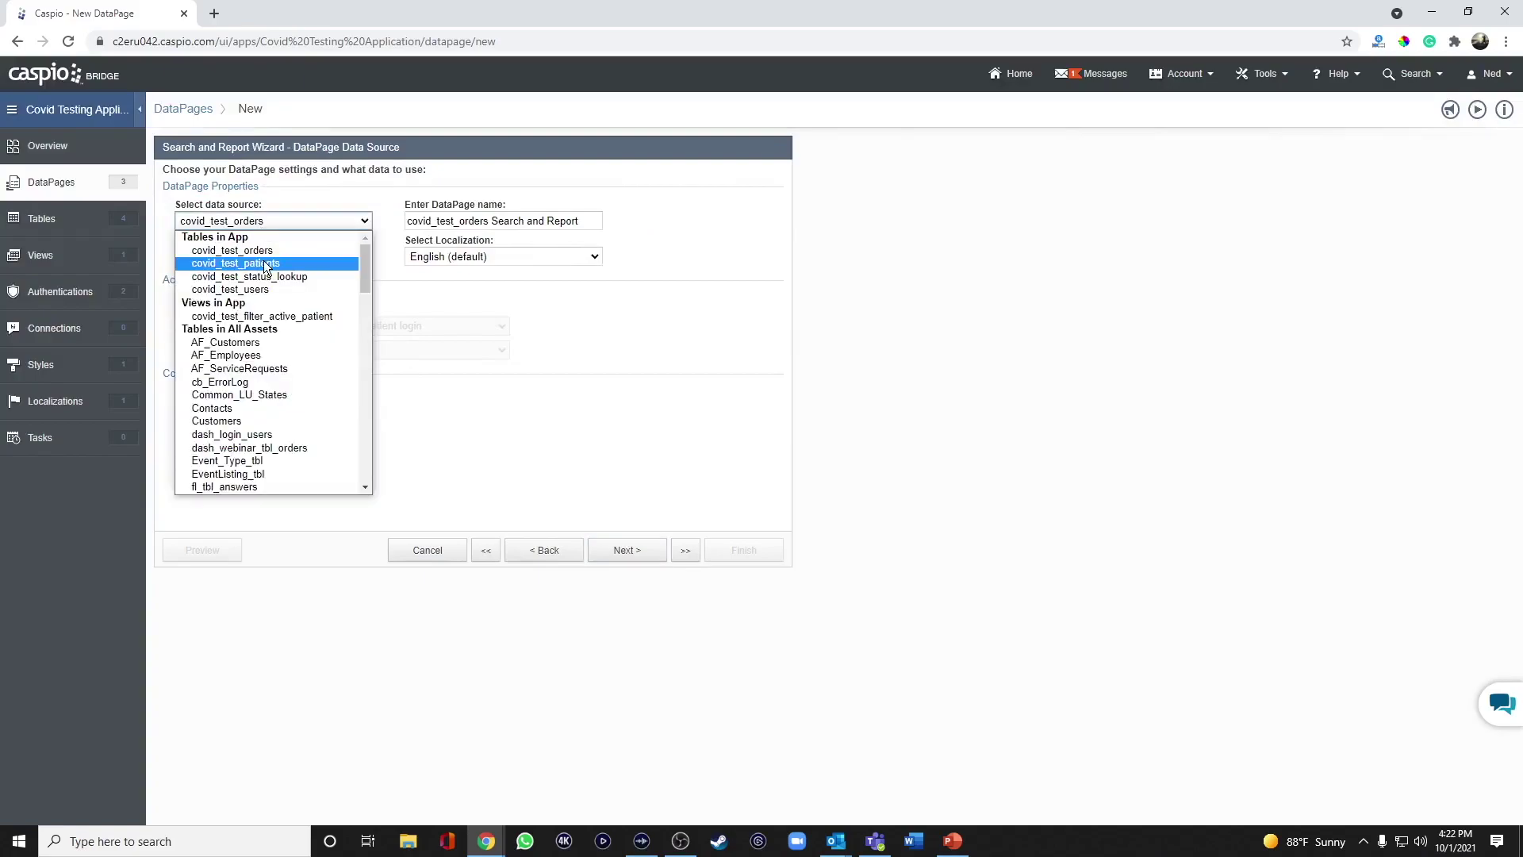
click(236, 263)
triple_click(556, 221)
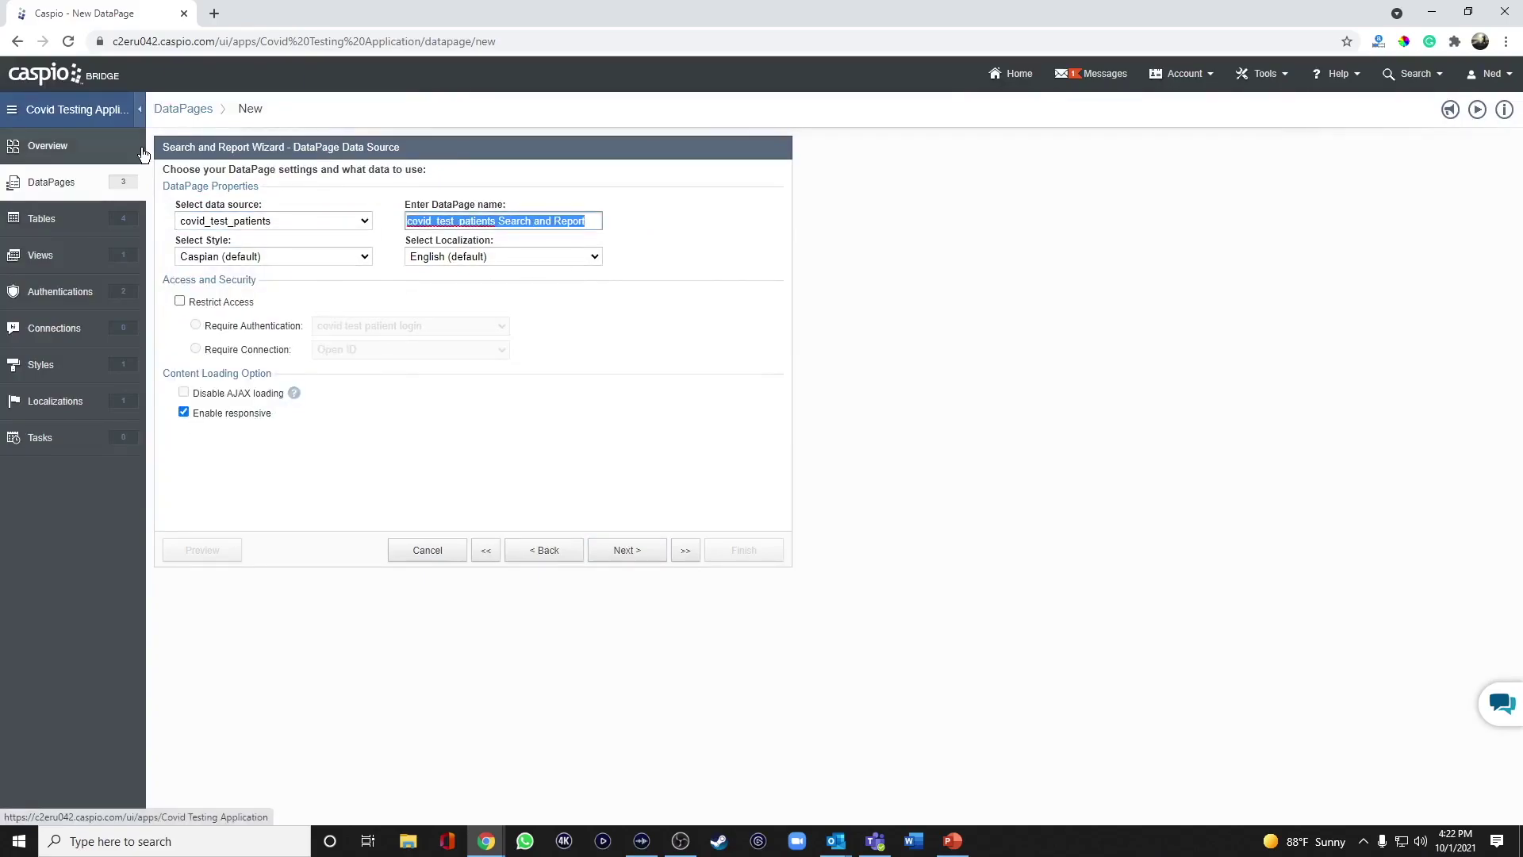
text(Patient Details)
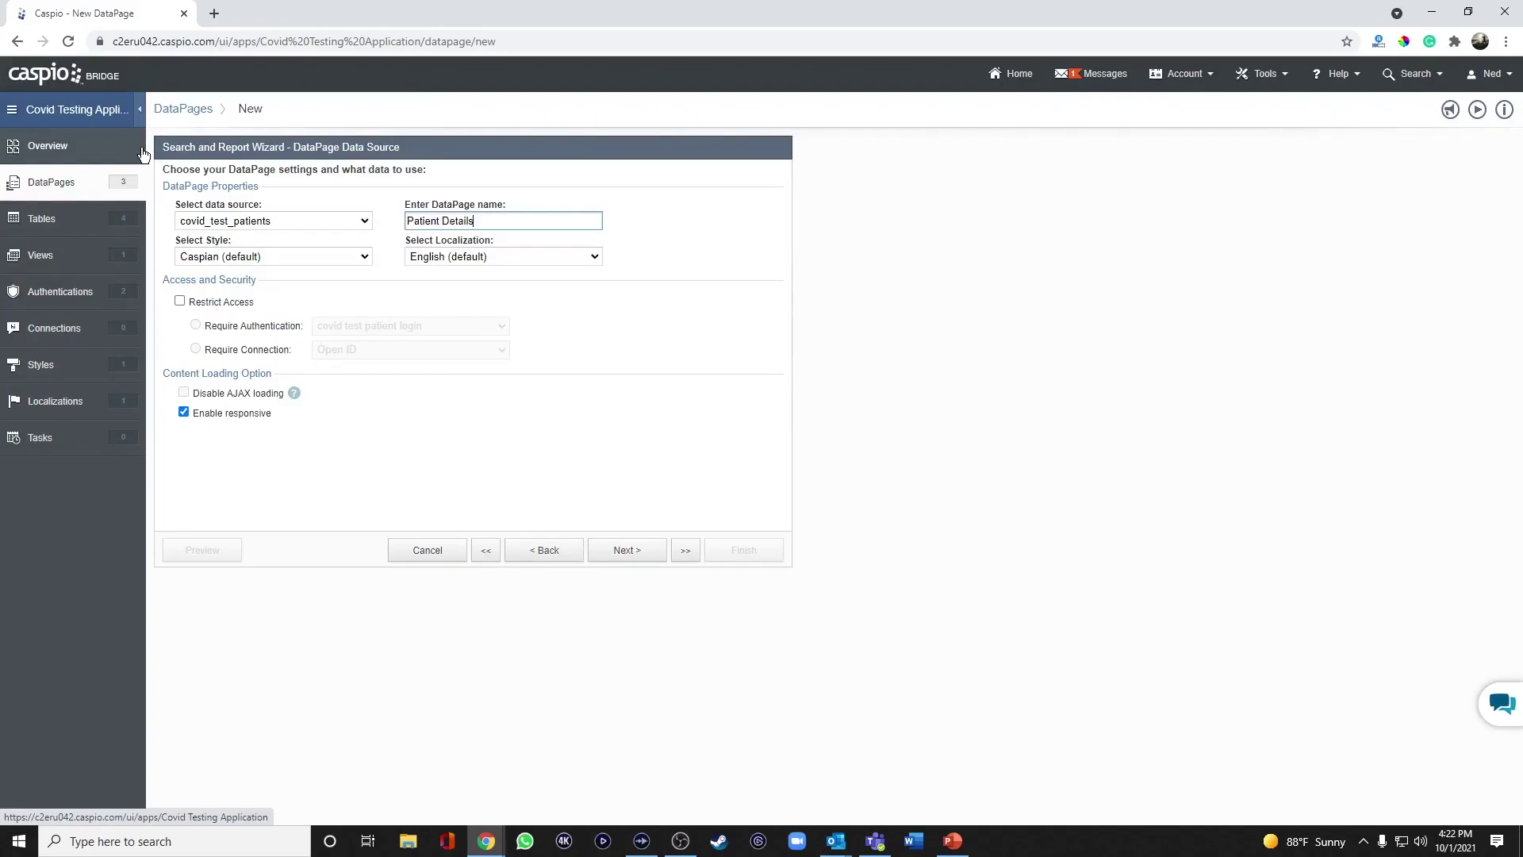
Require the covid test user login and filter data by pre-defined criteria.
click(228, 305)
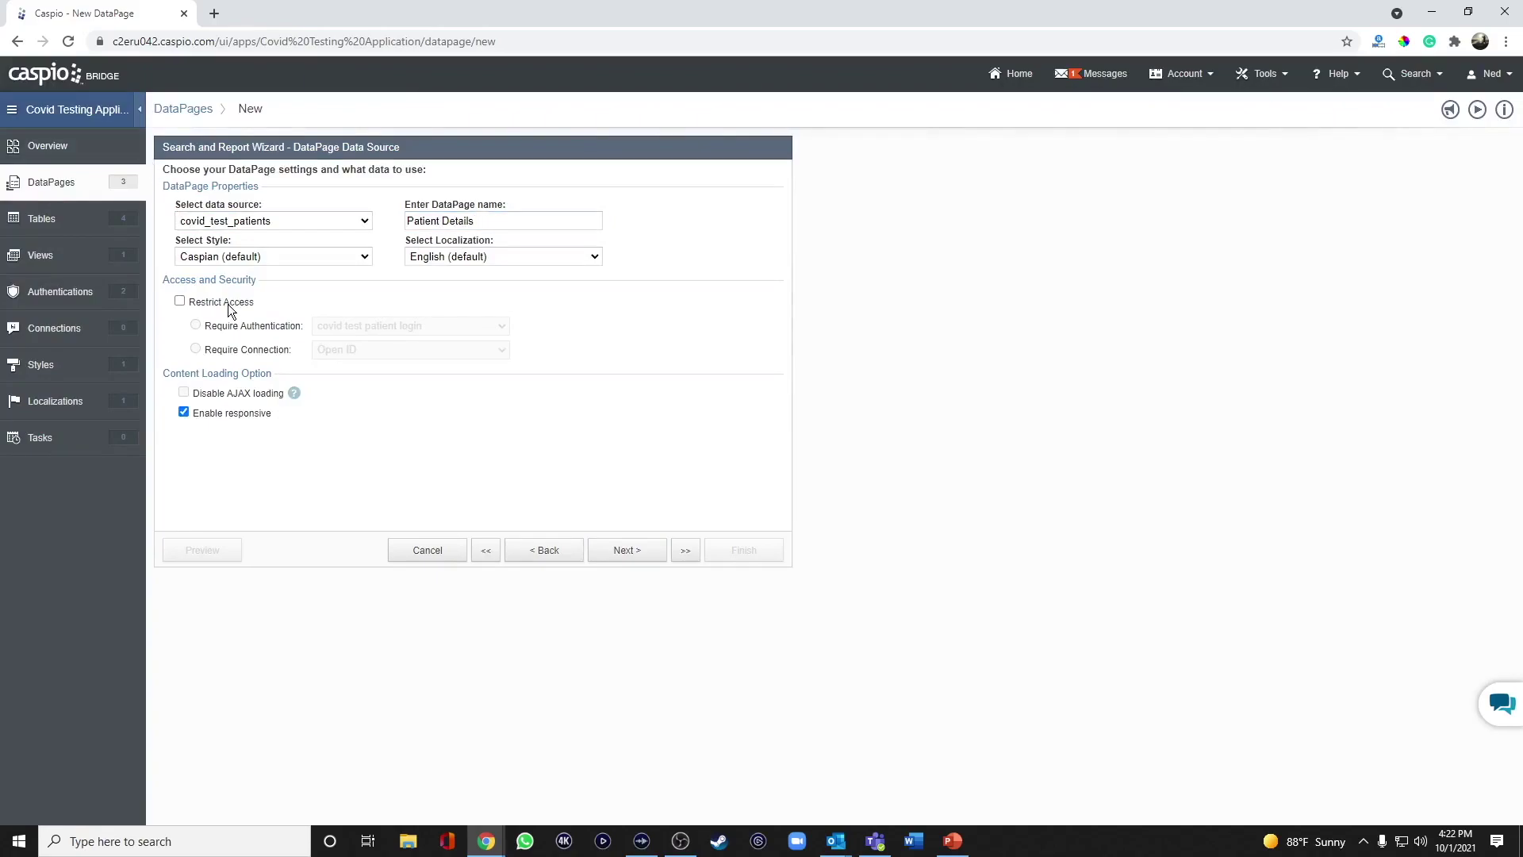
click(317, 325)
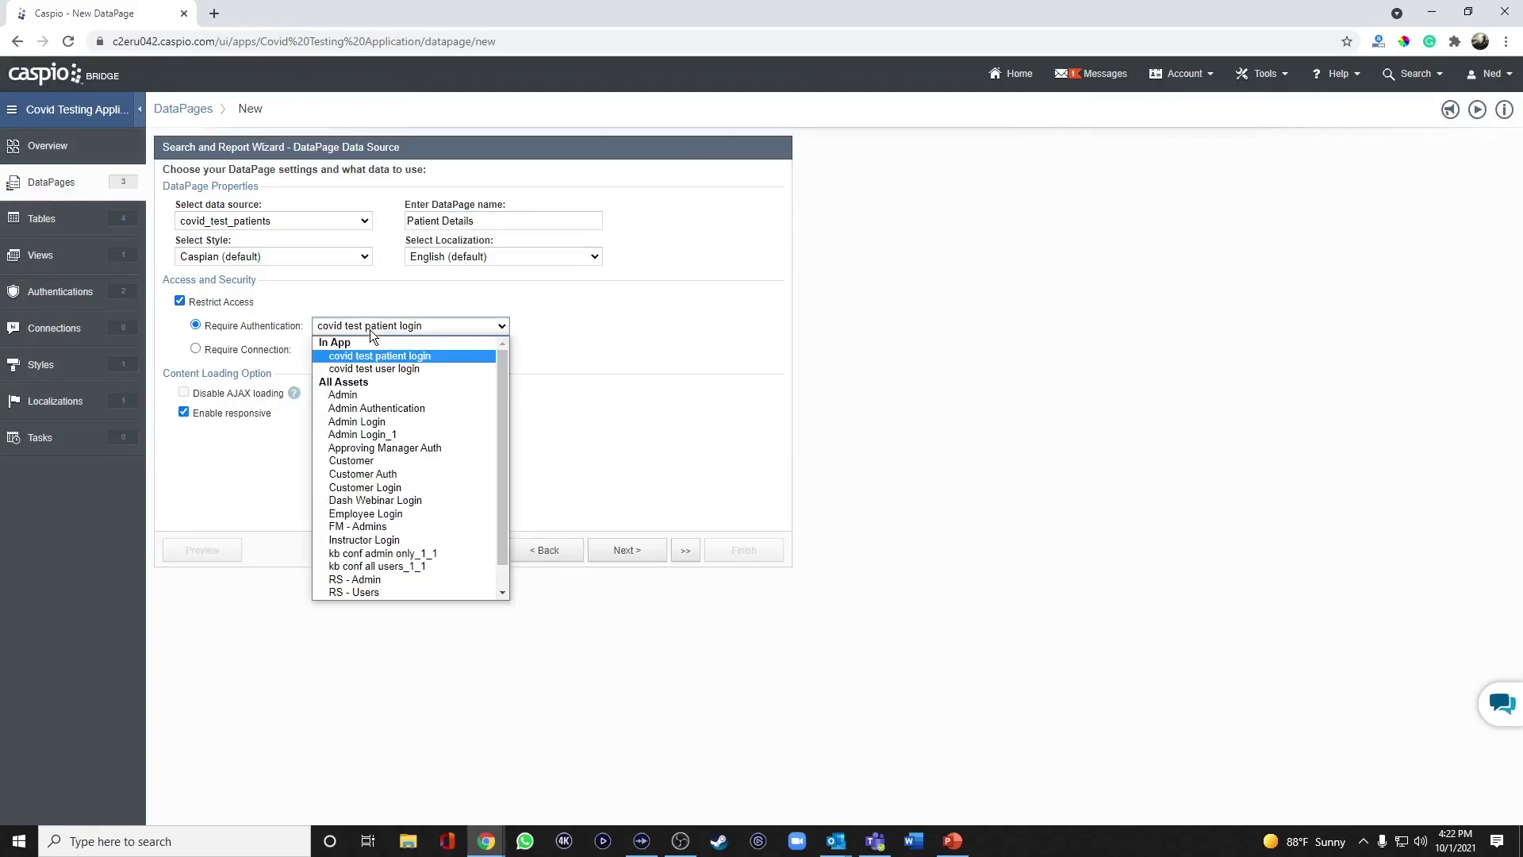
click(373, 374)
click(629, 554)
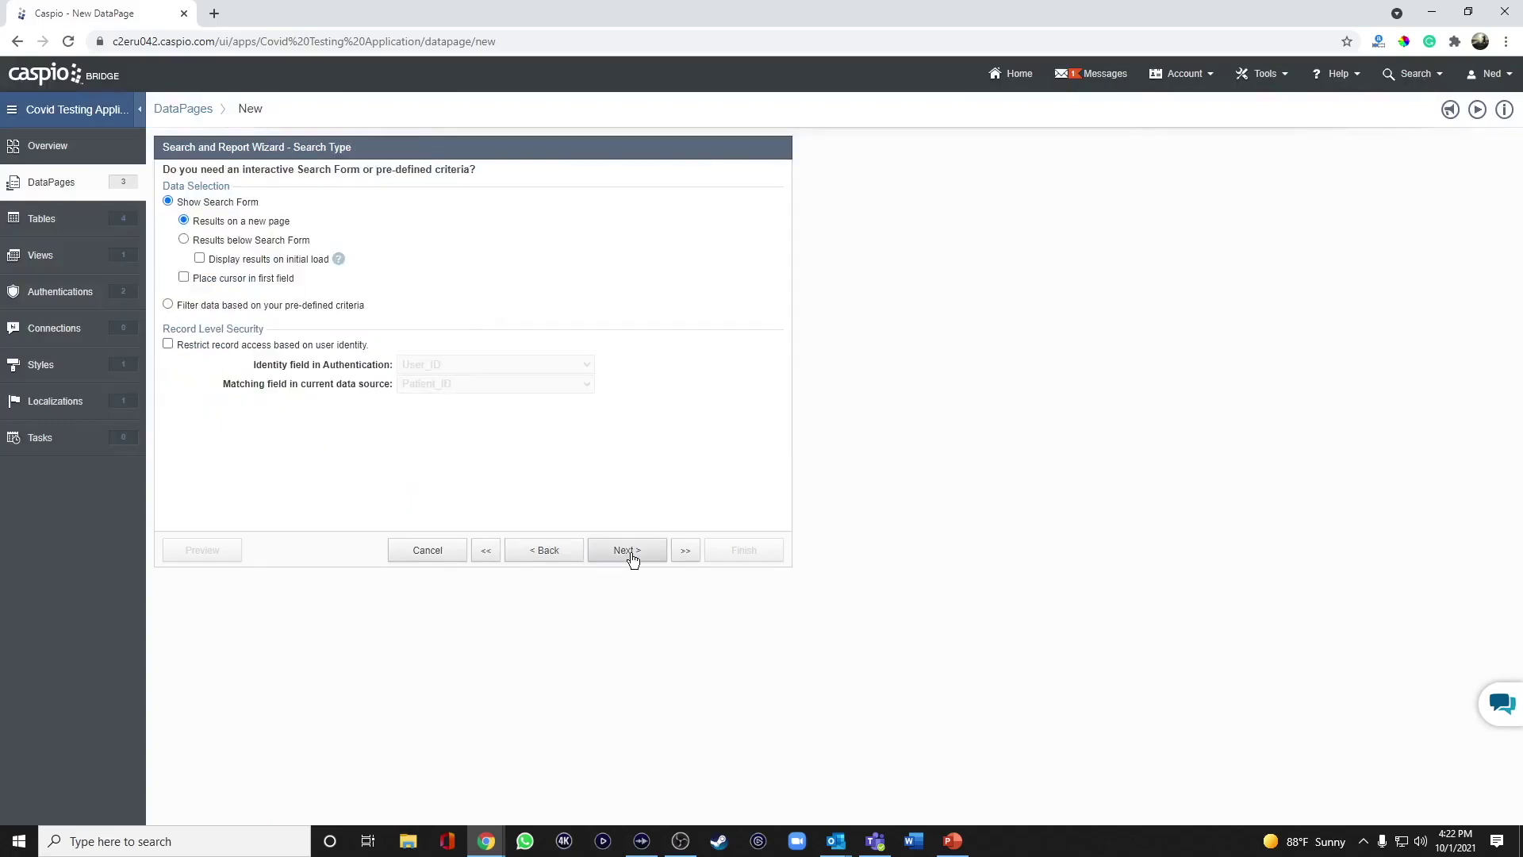
click(302, 306)
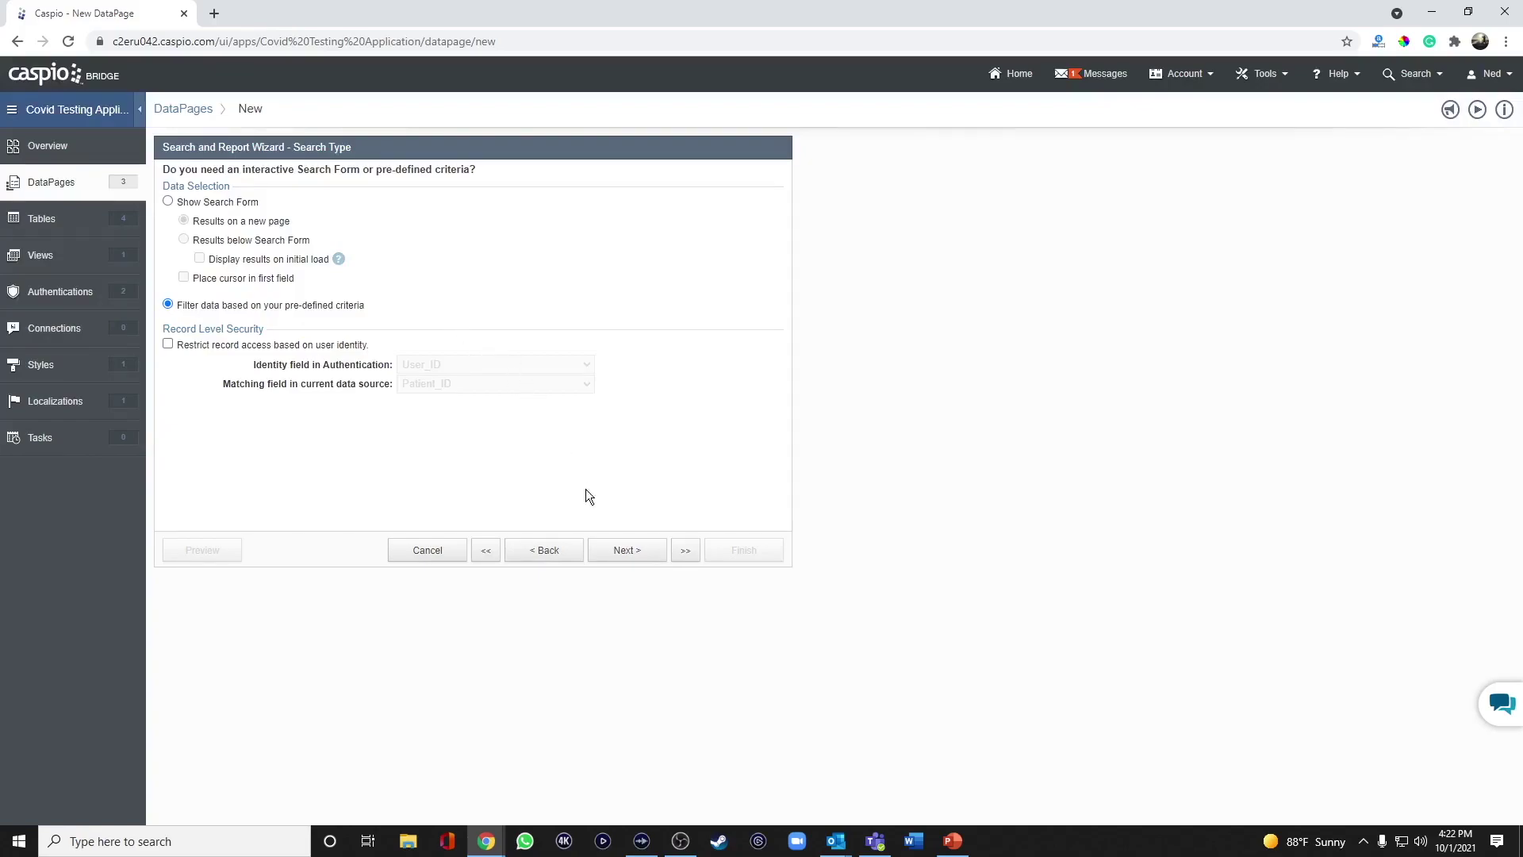
click(620, 550)
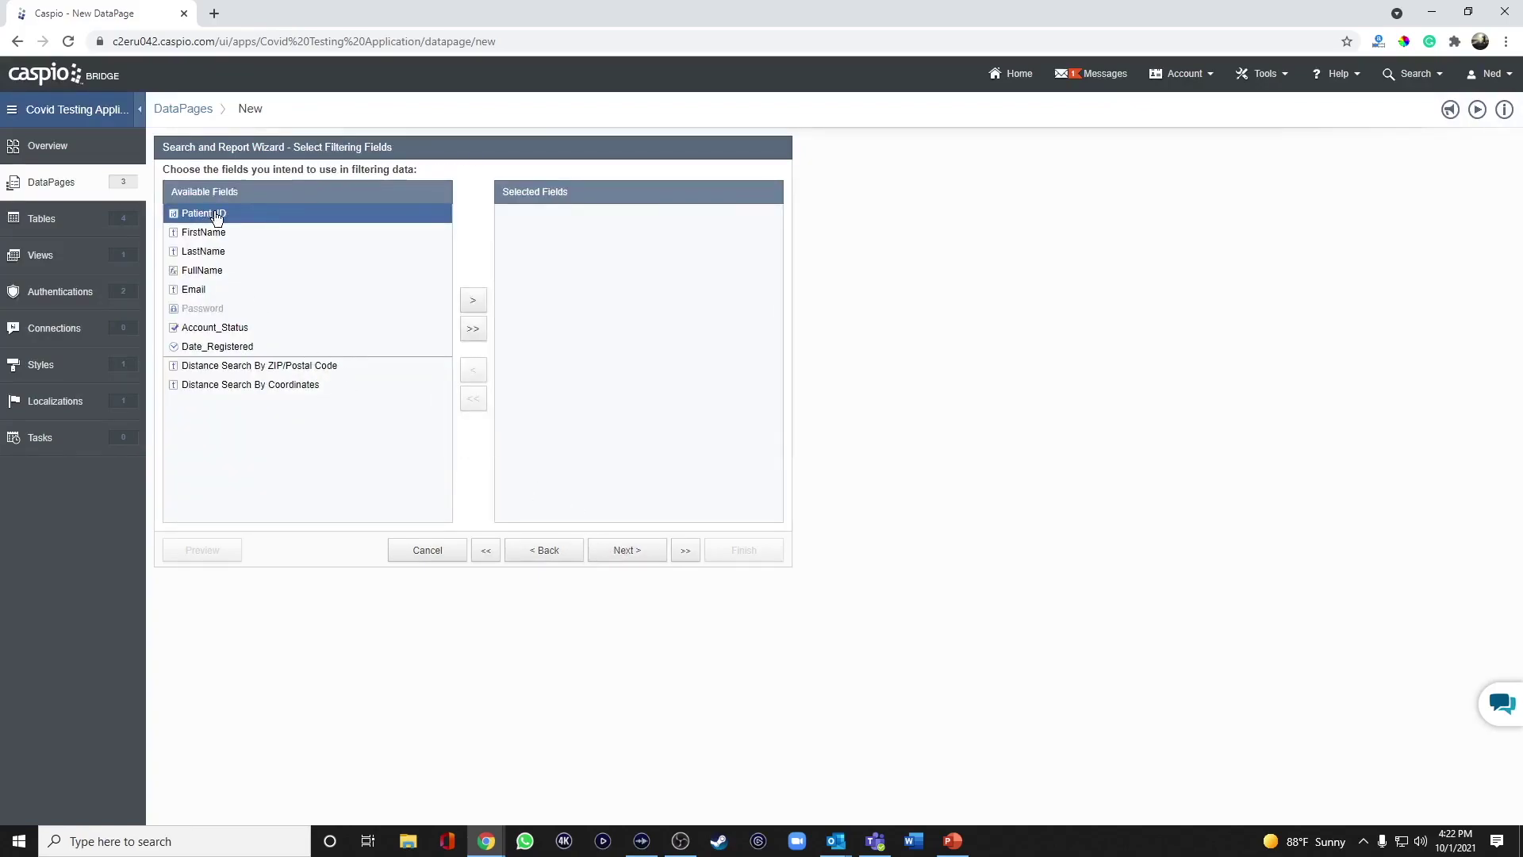
click(473, 302)
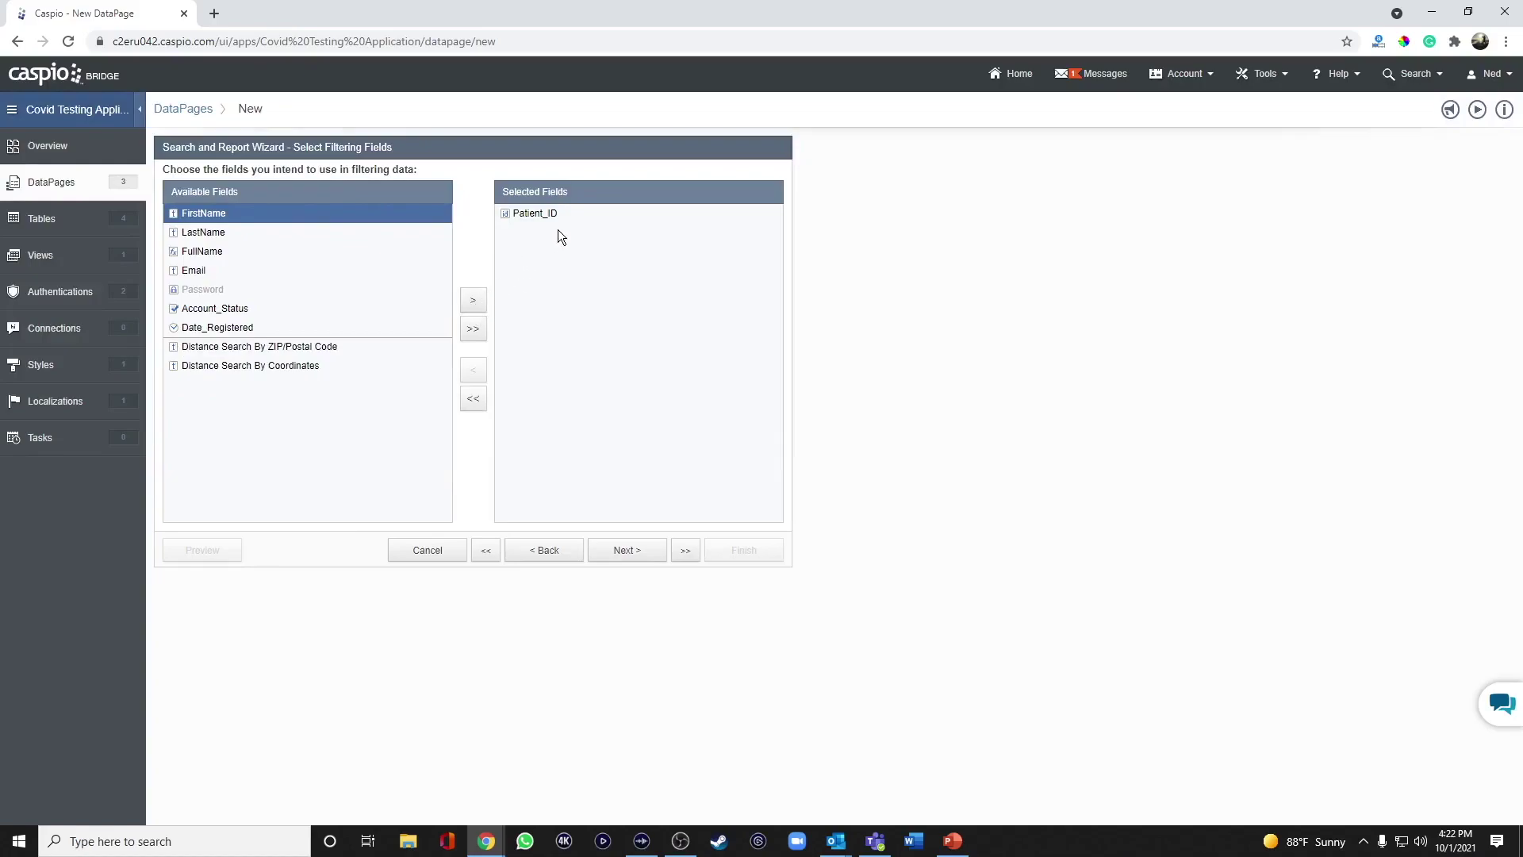
click(644, 554)
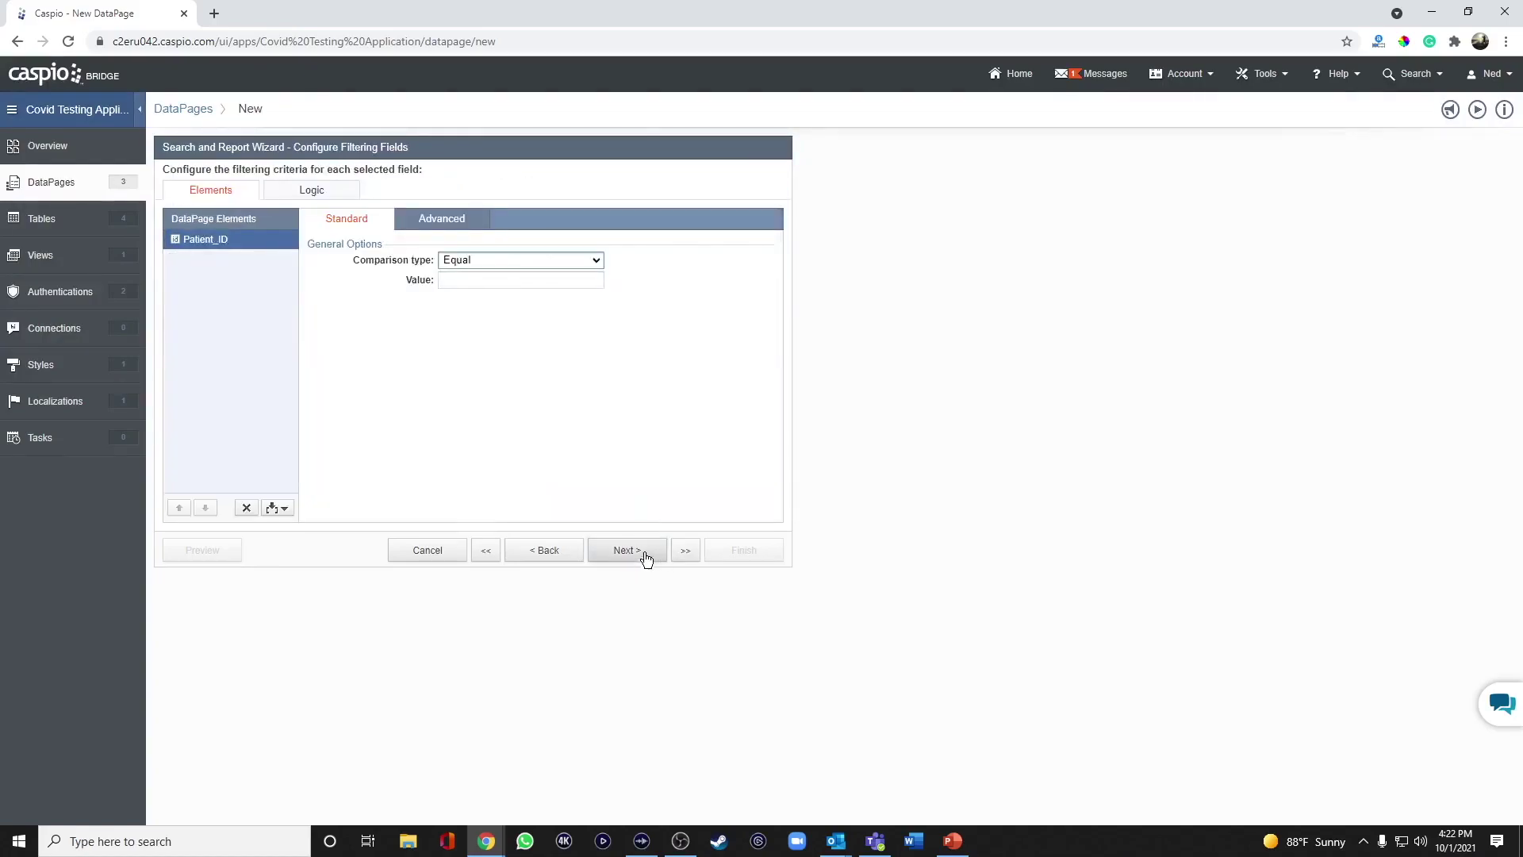
click(450, 222)
click(476, 259)
click(507, 279)
click(539, 314)
drag(584, 280, 631, 282)
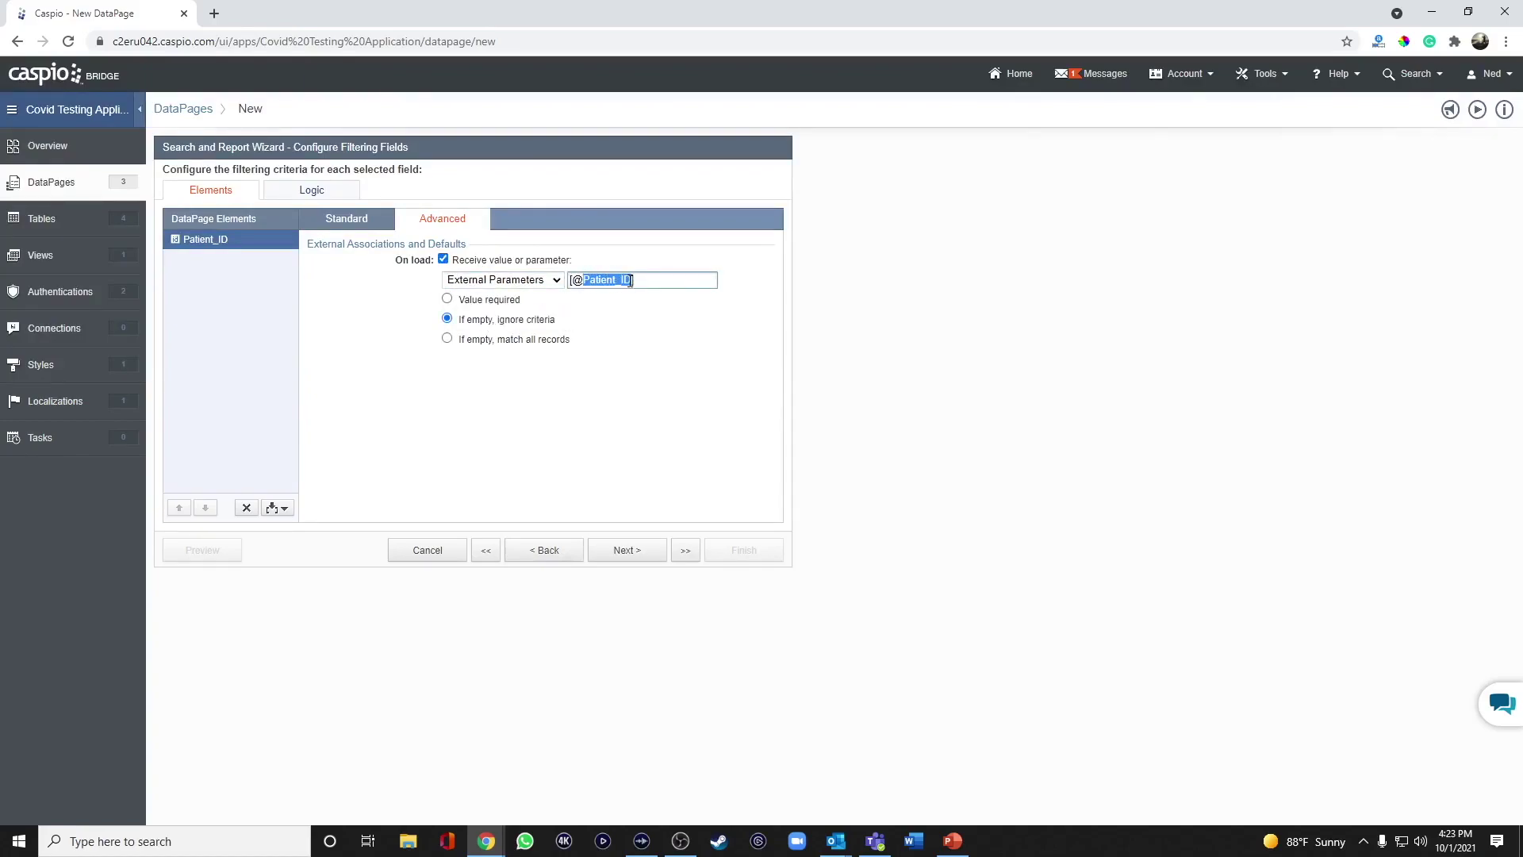
text(pid)
click(491, 302)
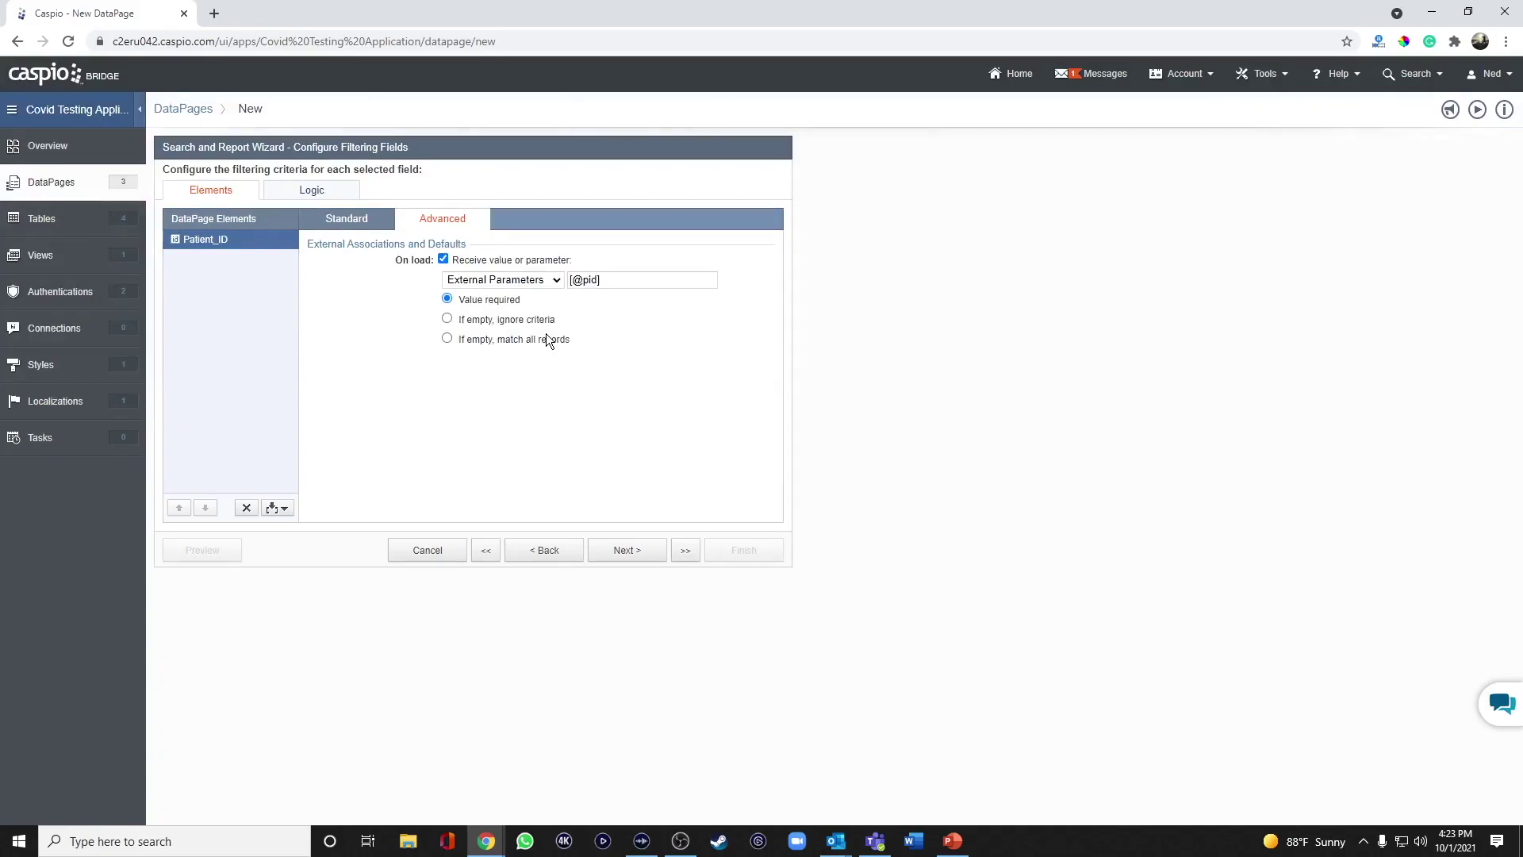
click(631, 556)
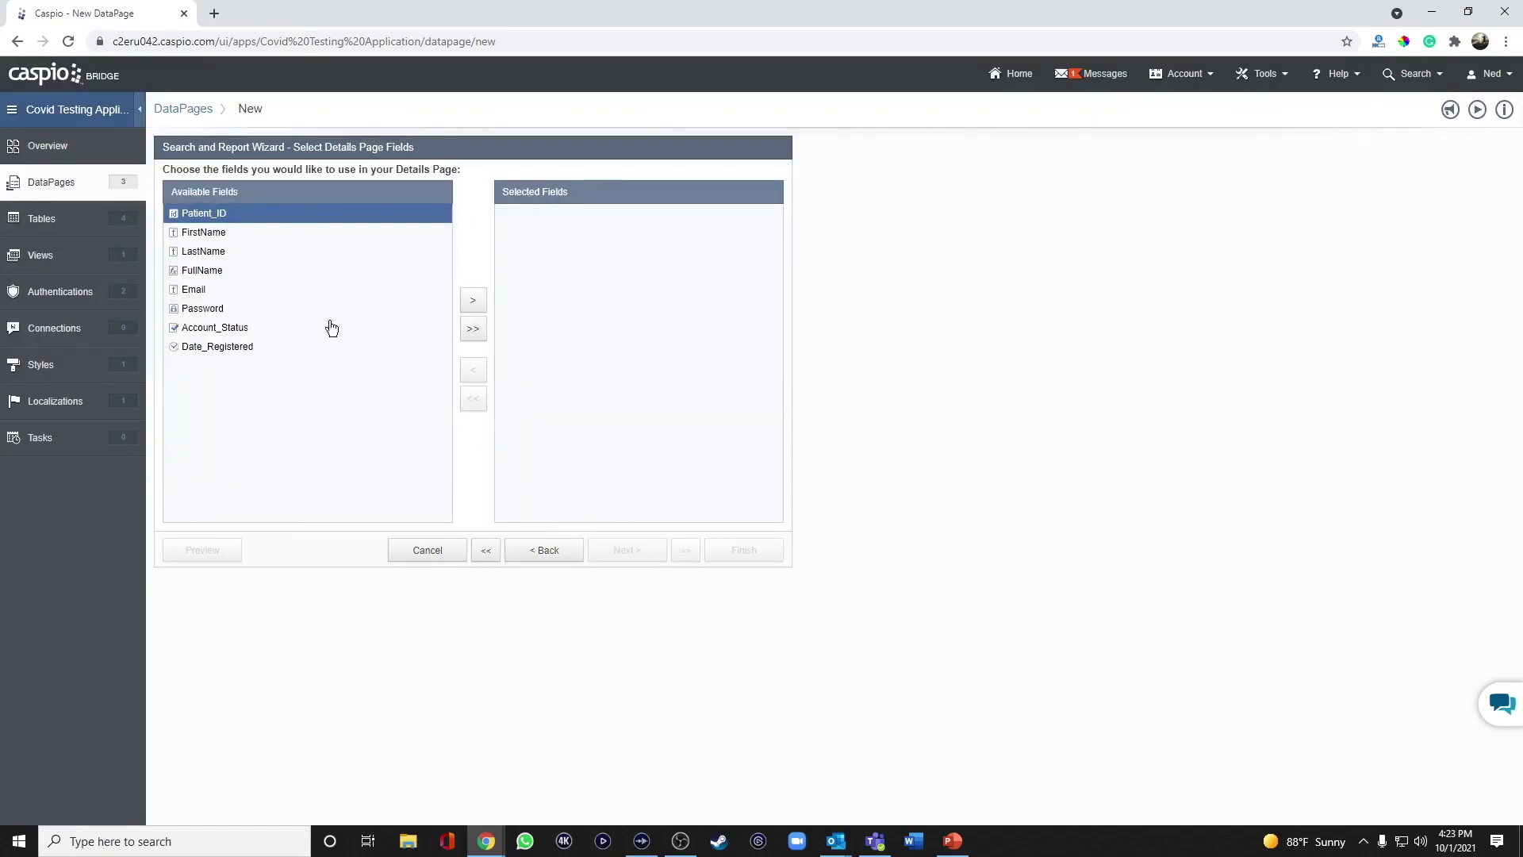
Select FirstName, LastName, Email, Account_Status and Date_Registered as details page fields.
click(232, 233)
click(472, 300)
click(475, 304)
click(288, 254)
click(468, 306)
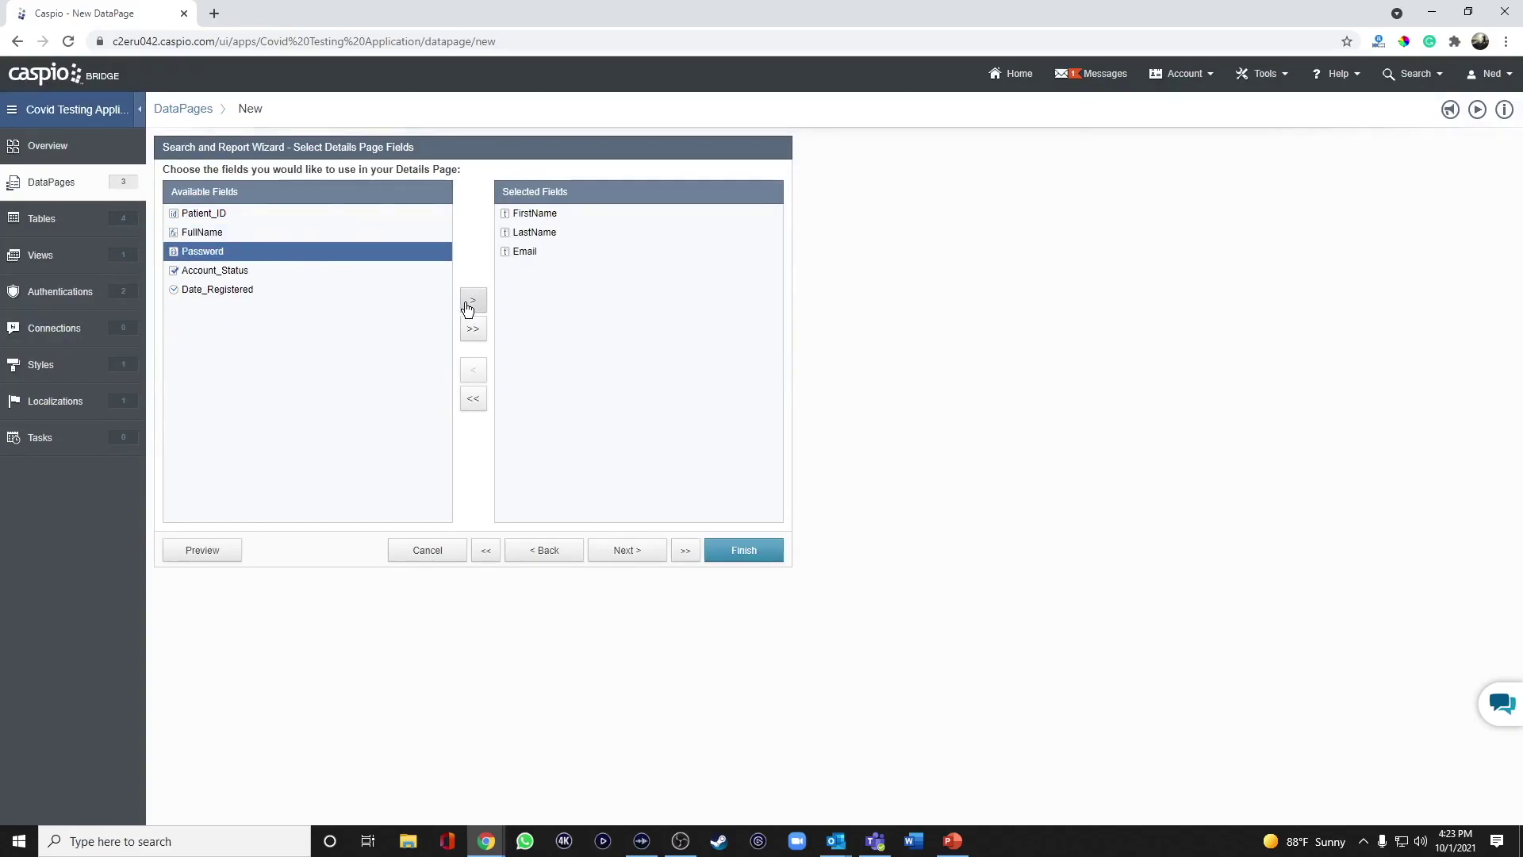
click(241, 272)
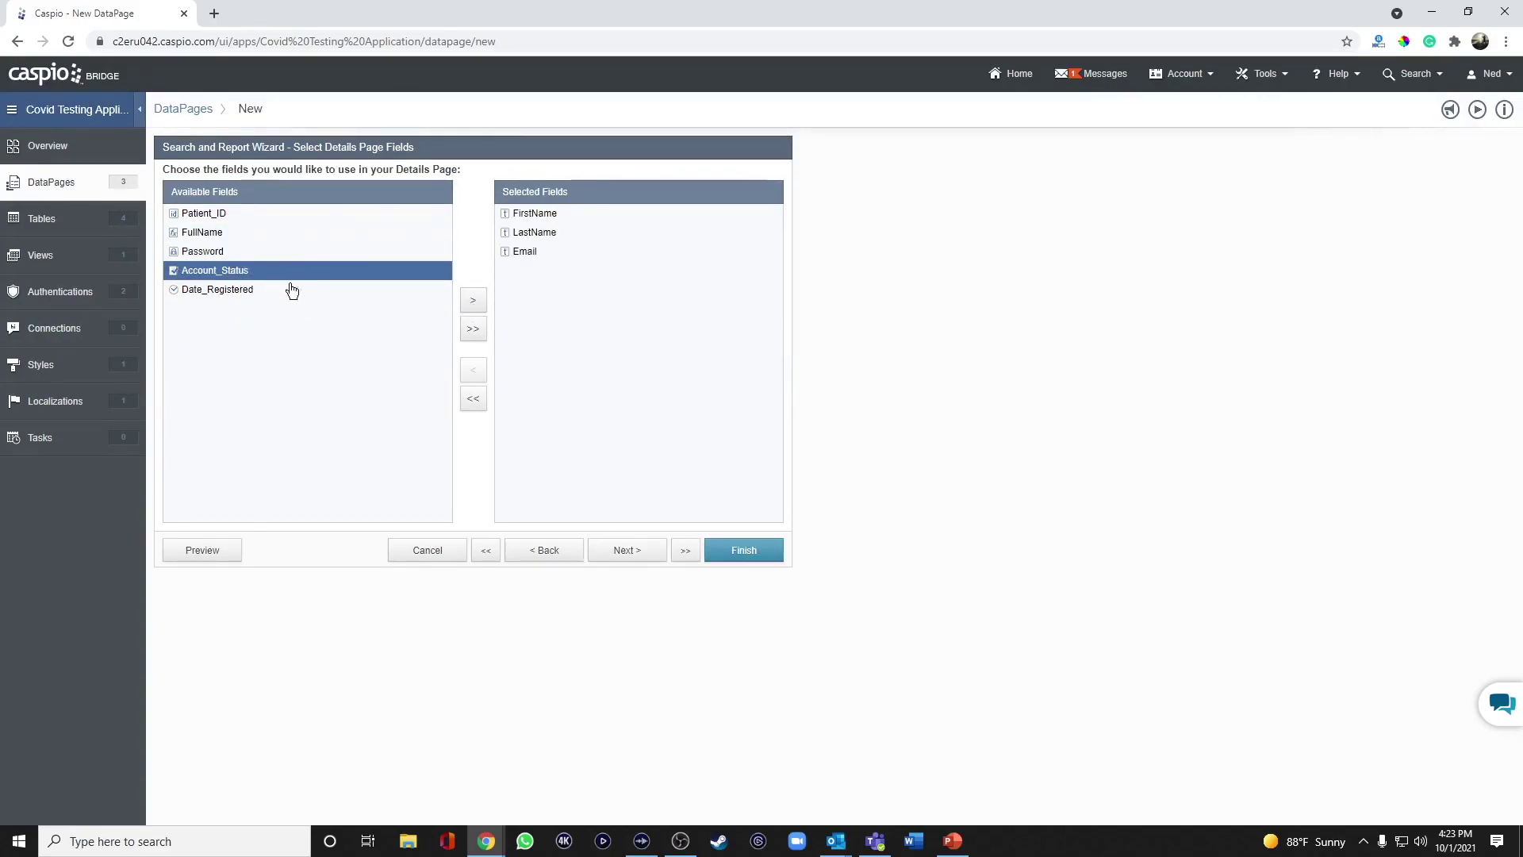
click(475, 303)
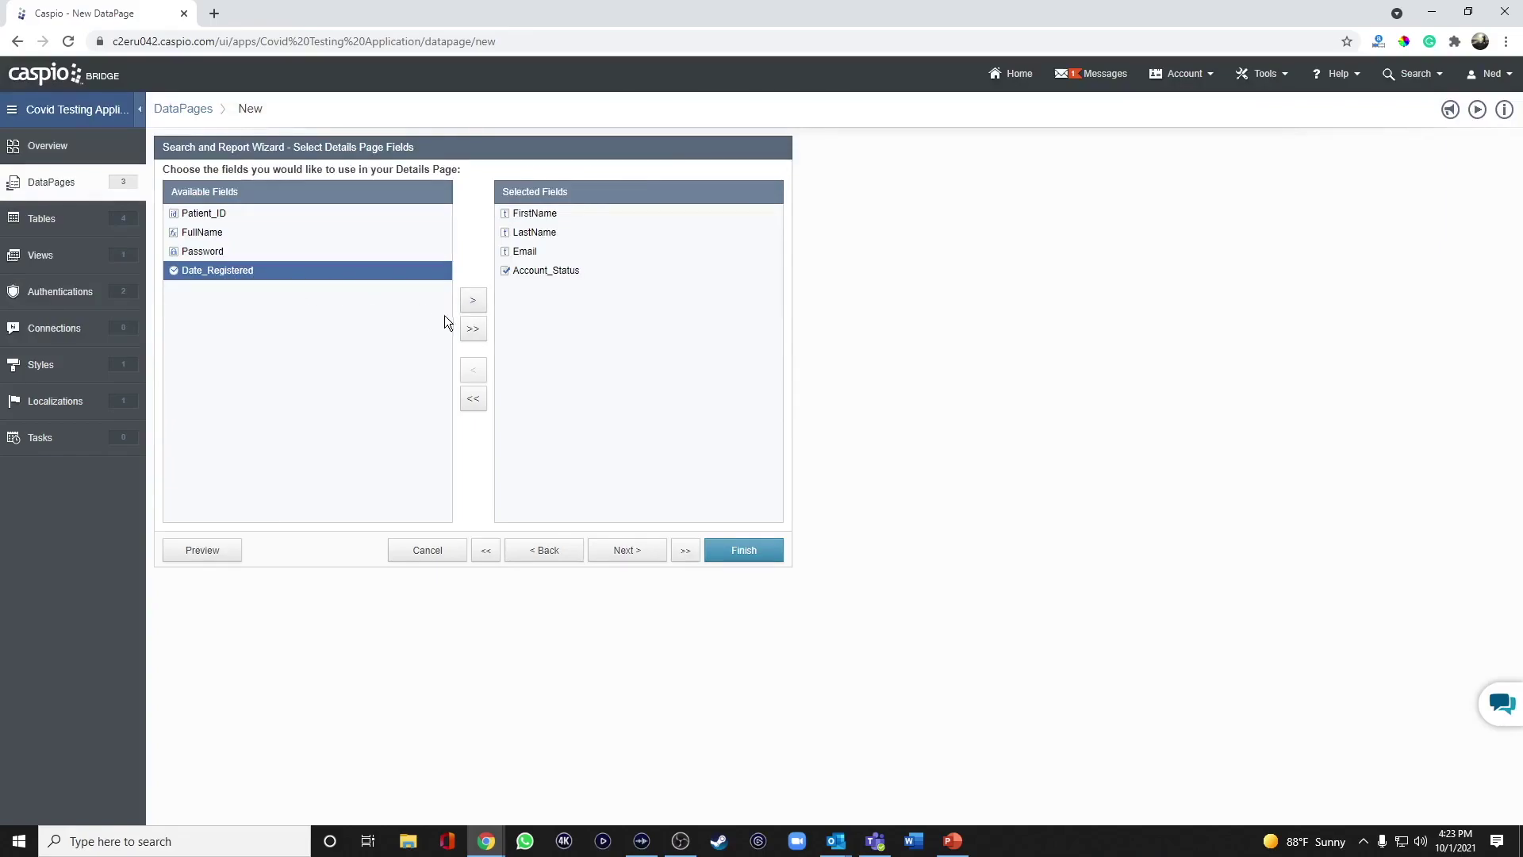
click(476, 302)
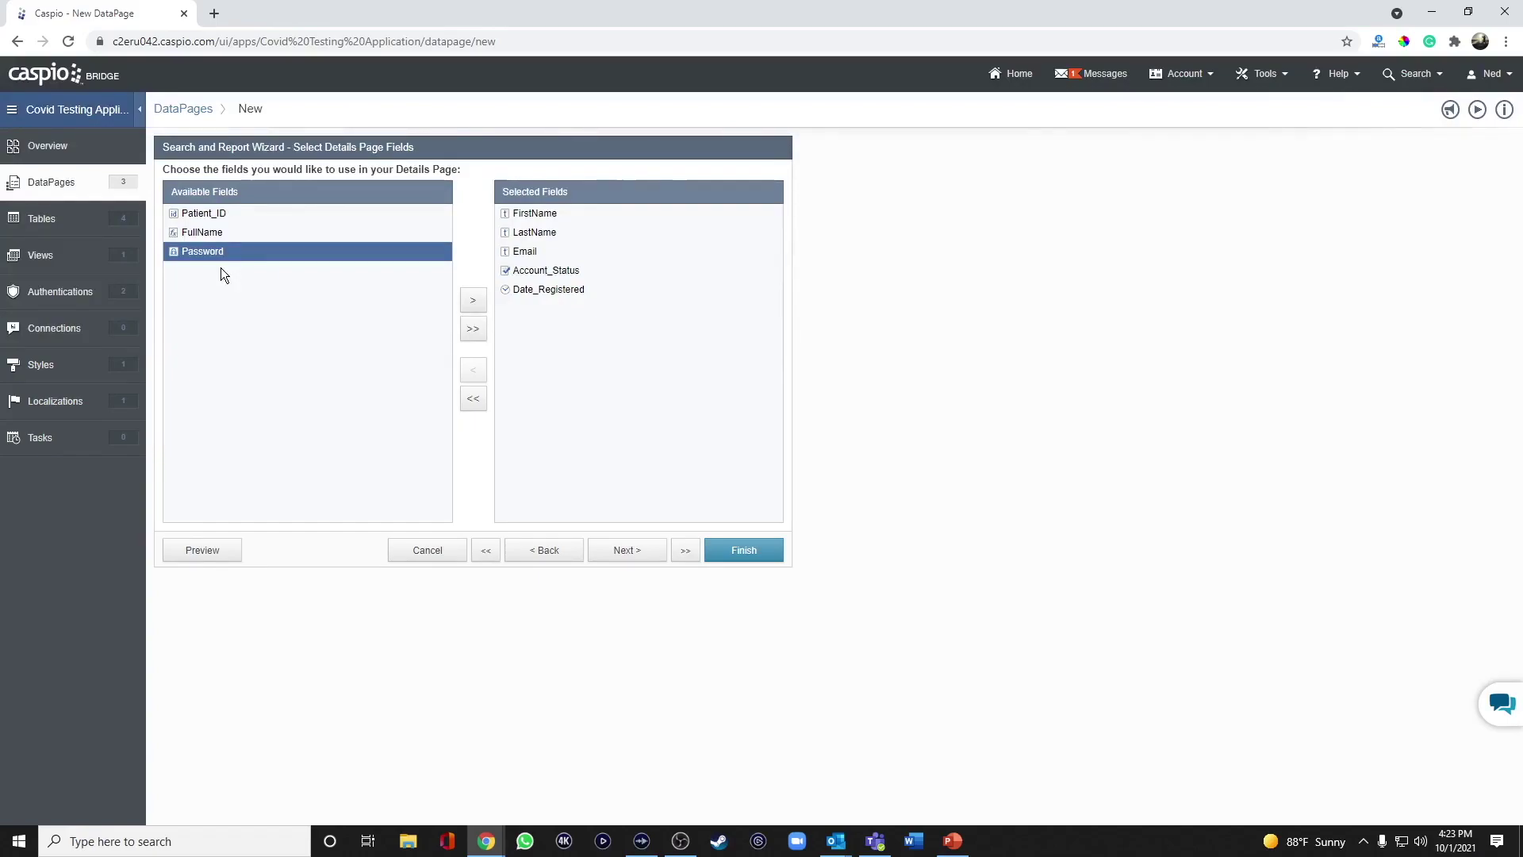
click(622, 549)
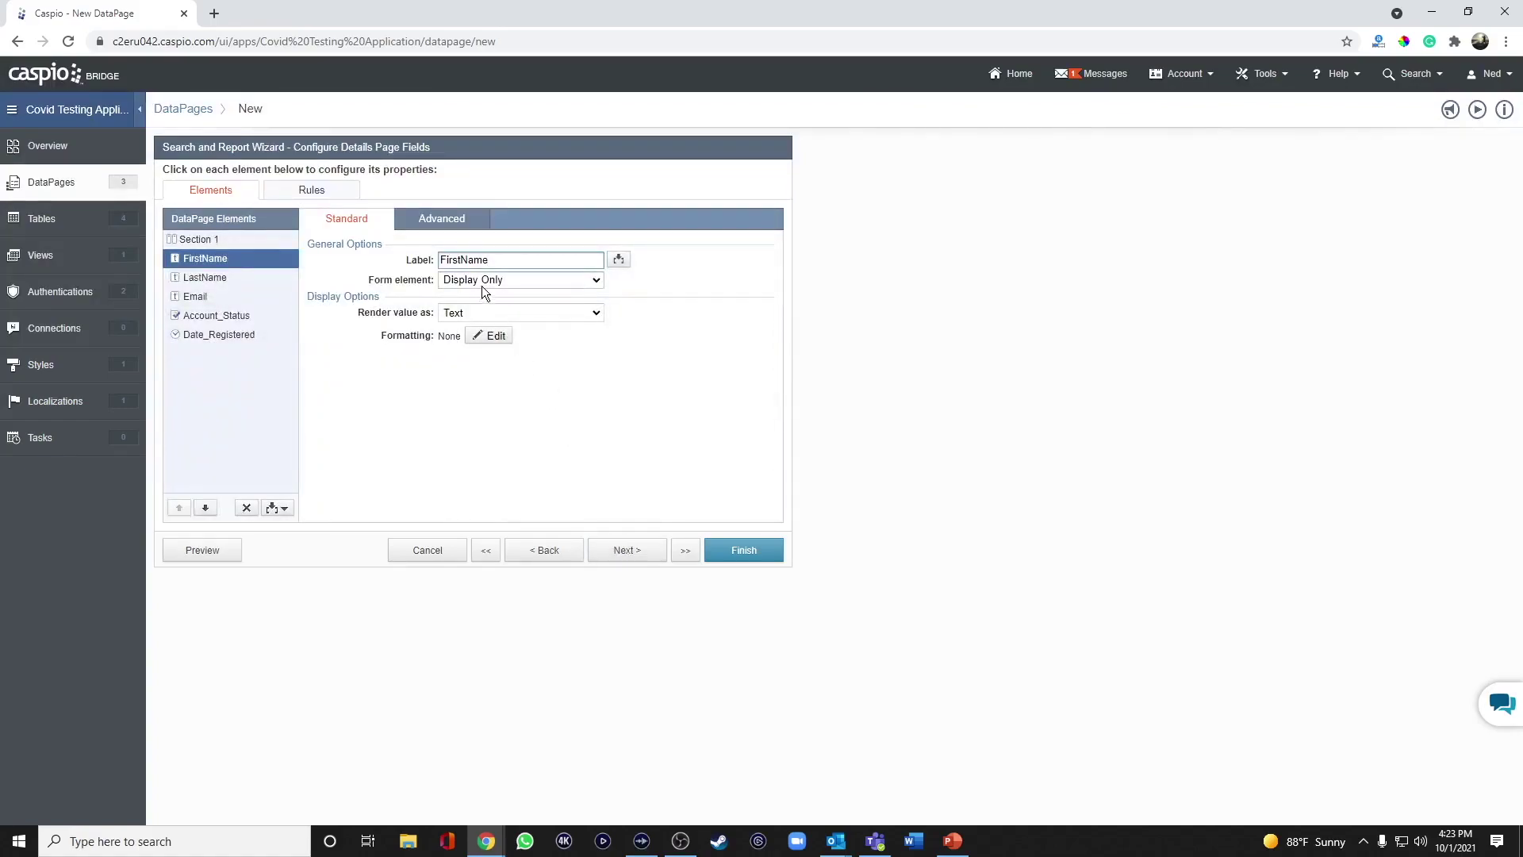
Relabel First Name and Last Name and make both required editable text fields.
click(465, 260)
click(486, 282)
click(487, 309)
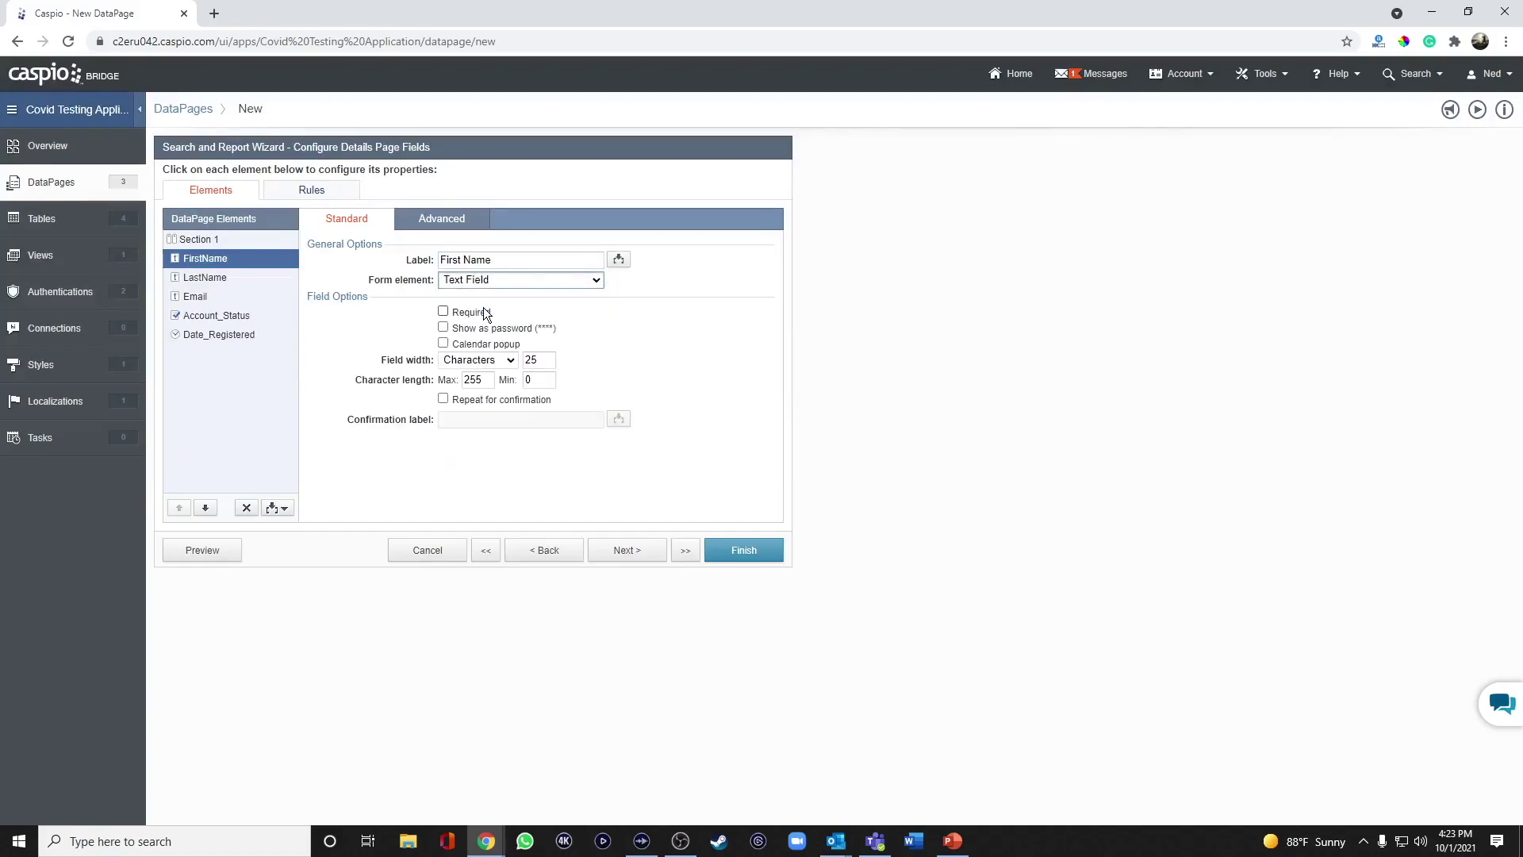
click(485, 311)
click(251, 278)
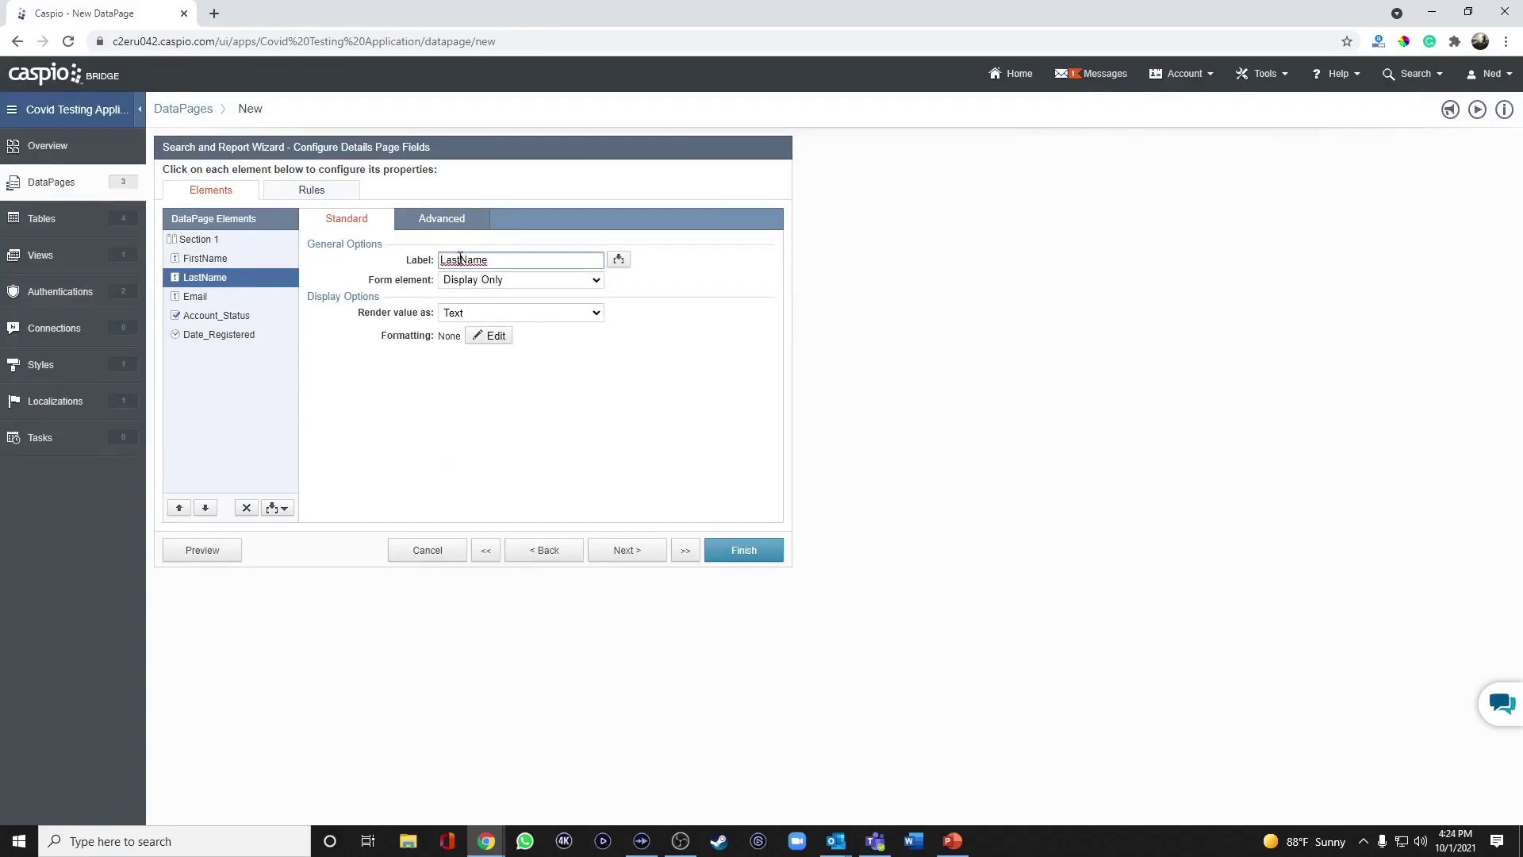
click(464, 261)
click(485, 283)
click(484, 308)
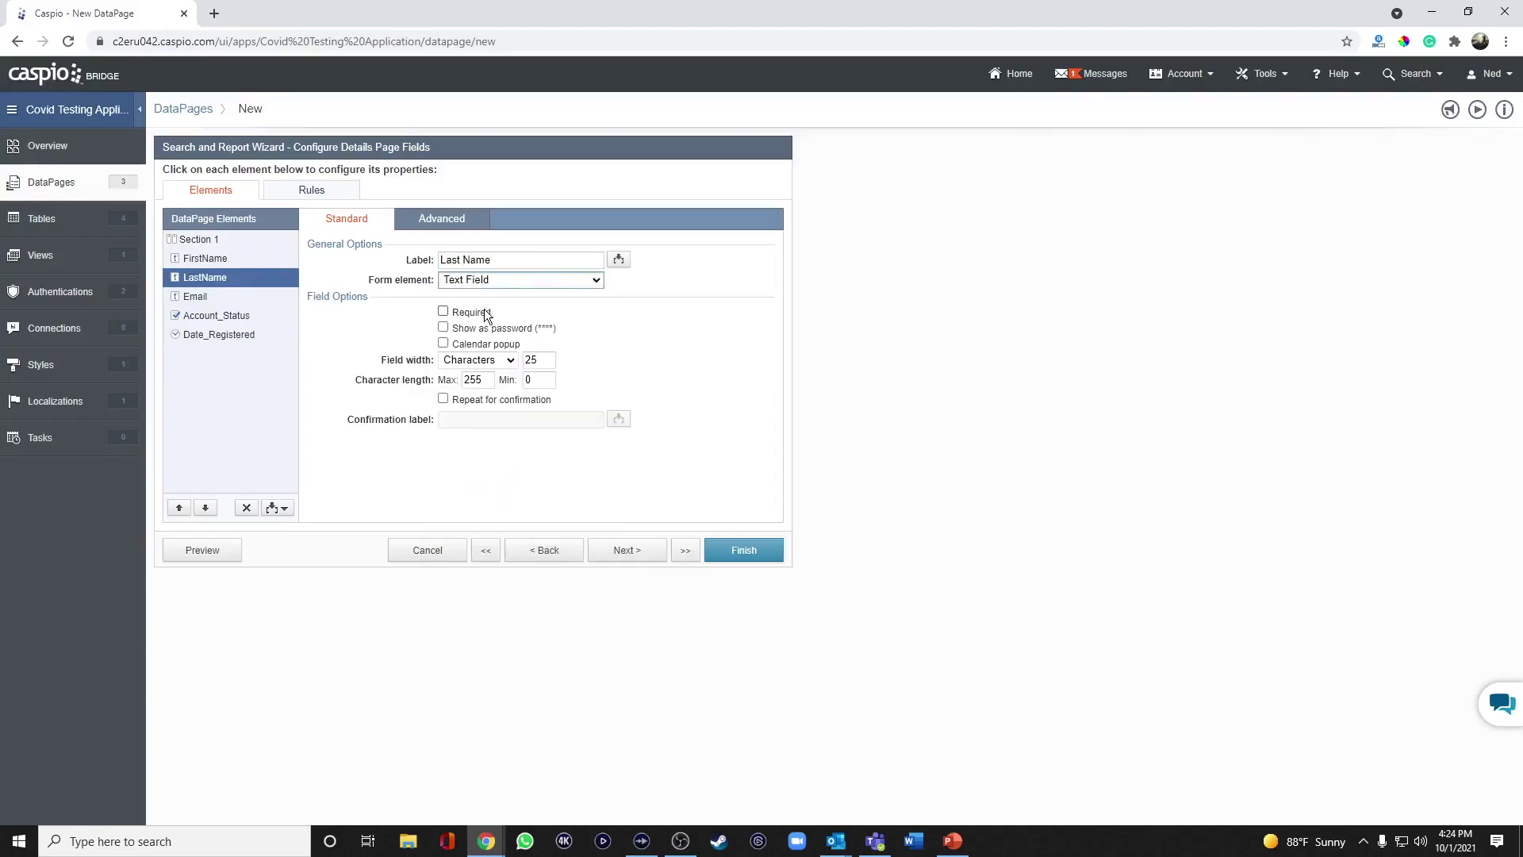
click(472, 315)
Make Email an editable text field with a 'Confirm Email' repeat confirmation.
click(212, 296)
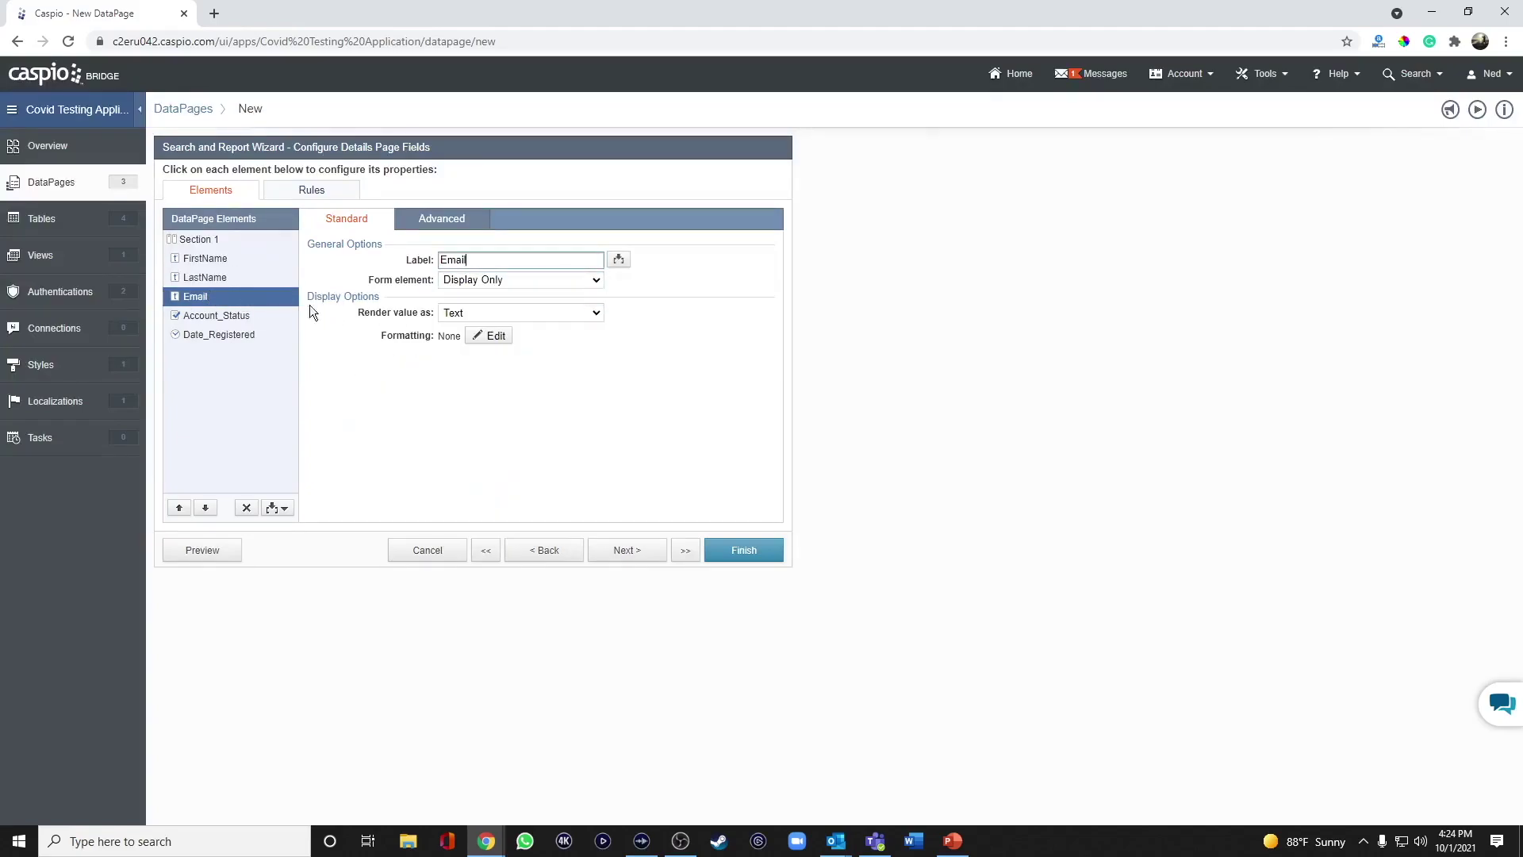
click(459, 281)
click(475, 309)
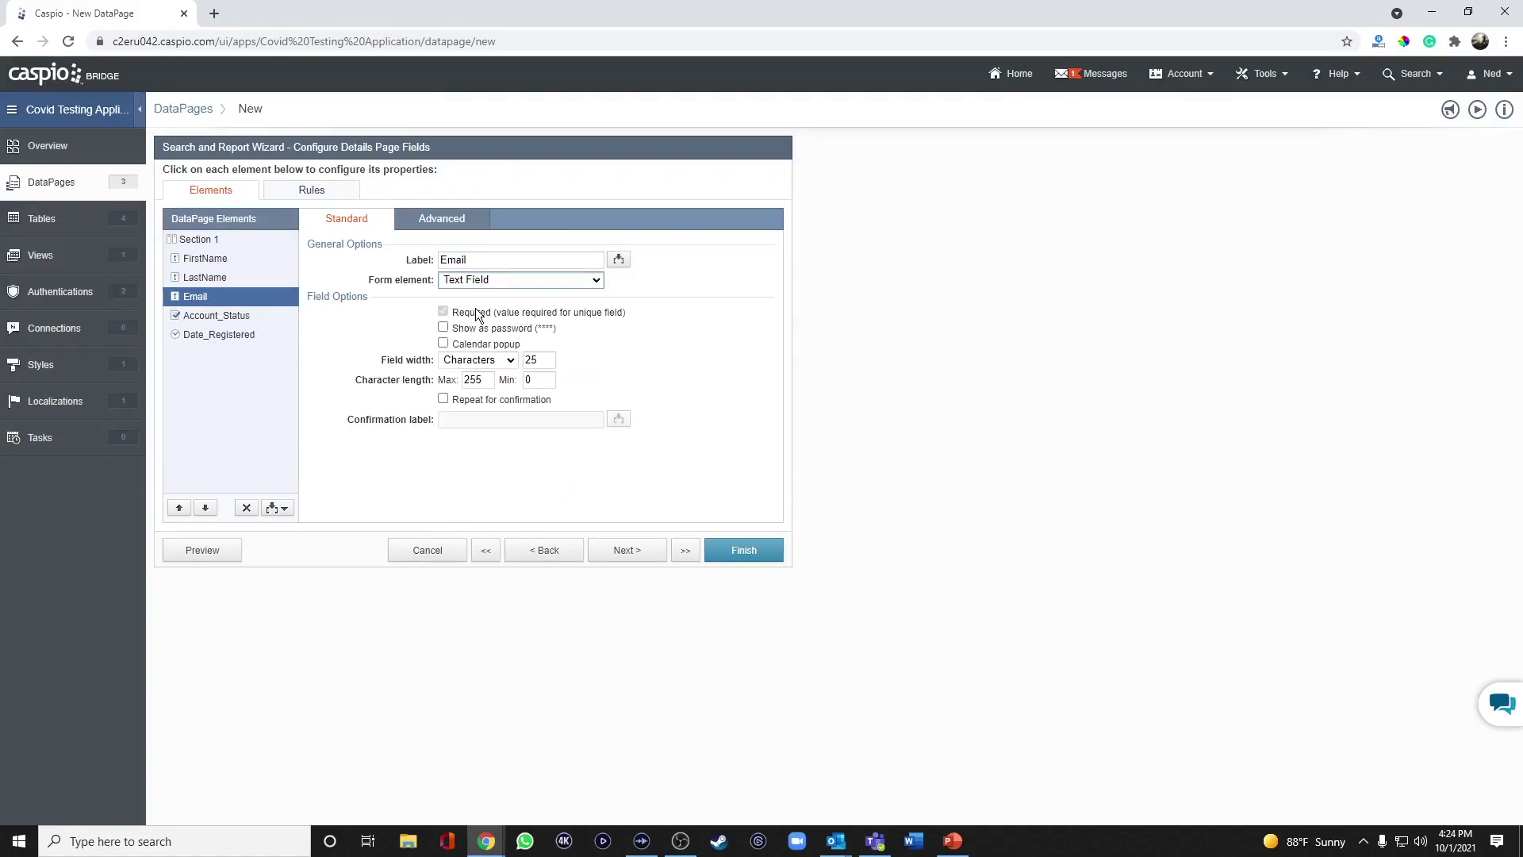
click(495, 399)
click(499, 421)
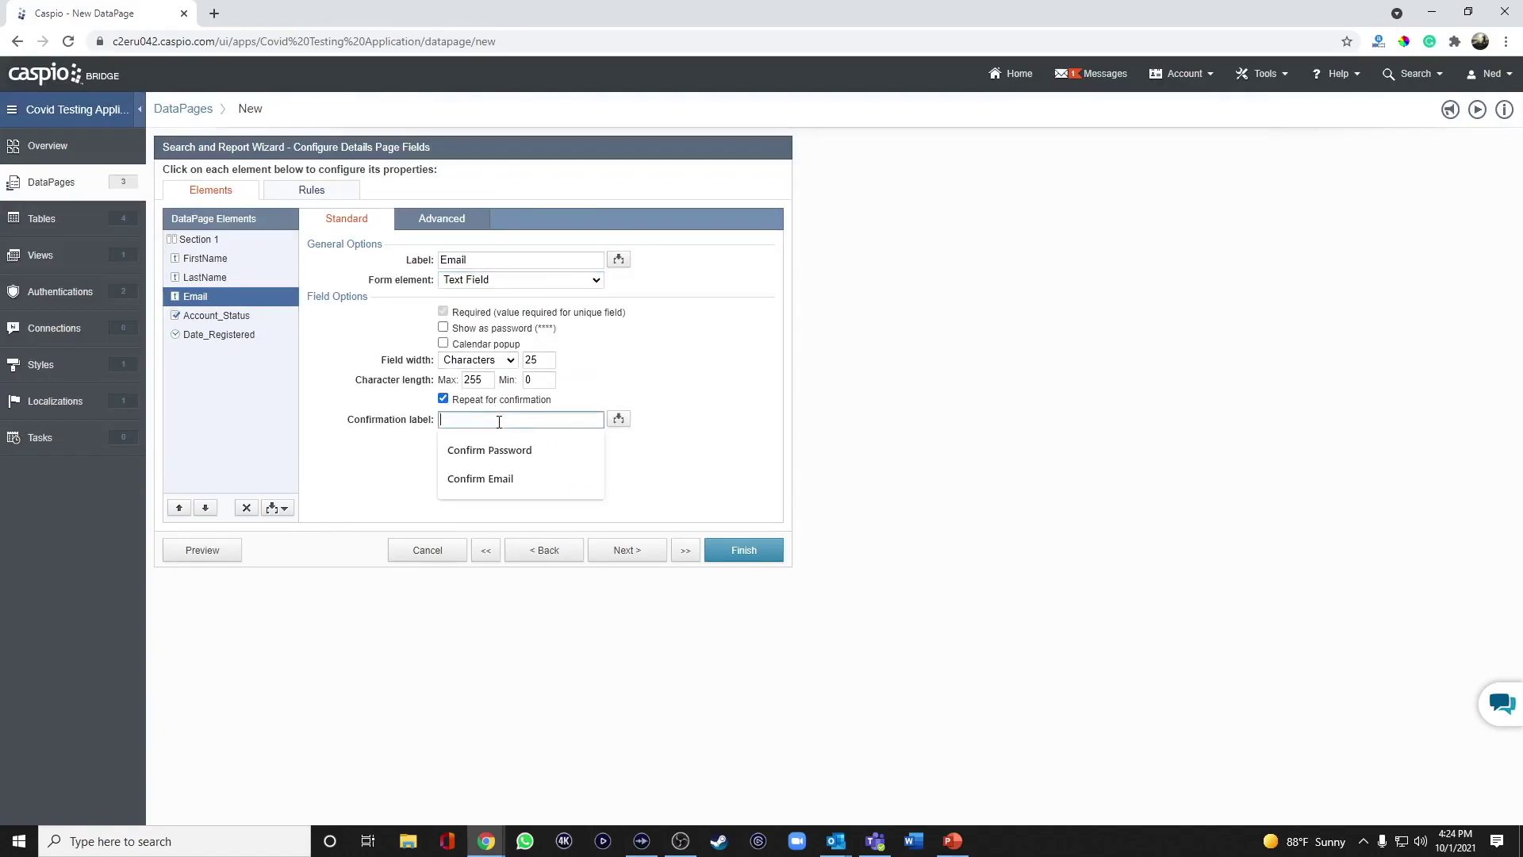
click(517, 474)
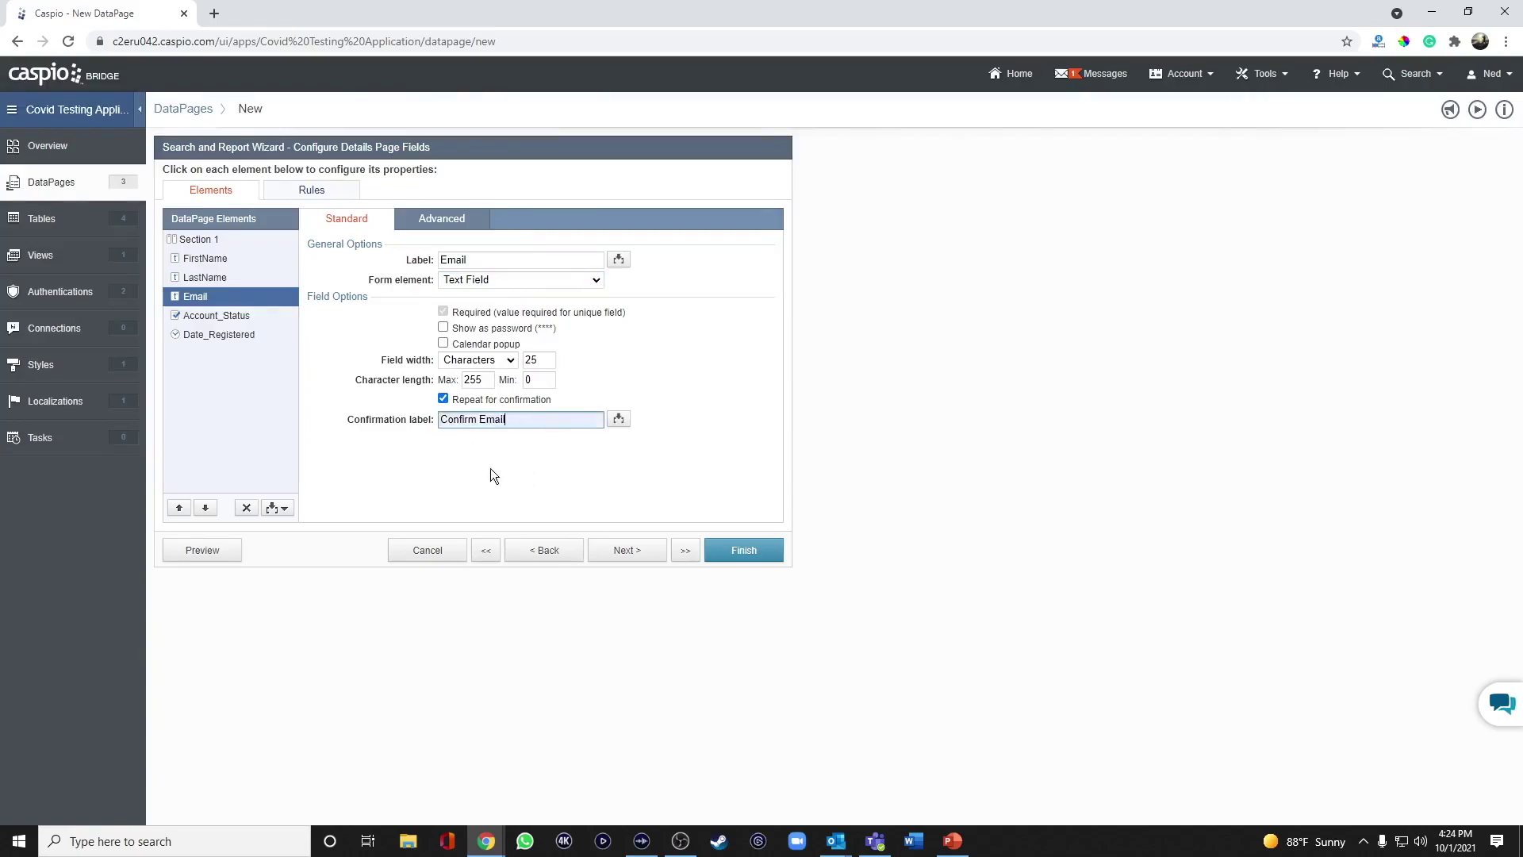
Show Account_Status as a checkbox and move Date_Registered up the field order.
click(221, 320)
click(477, 284)
click(484, 311)
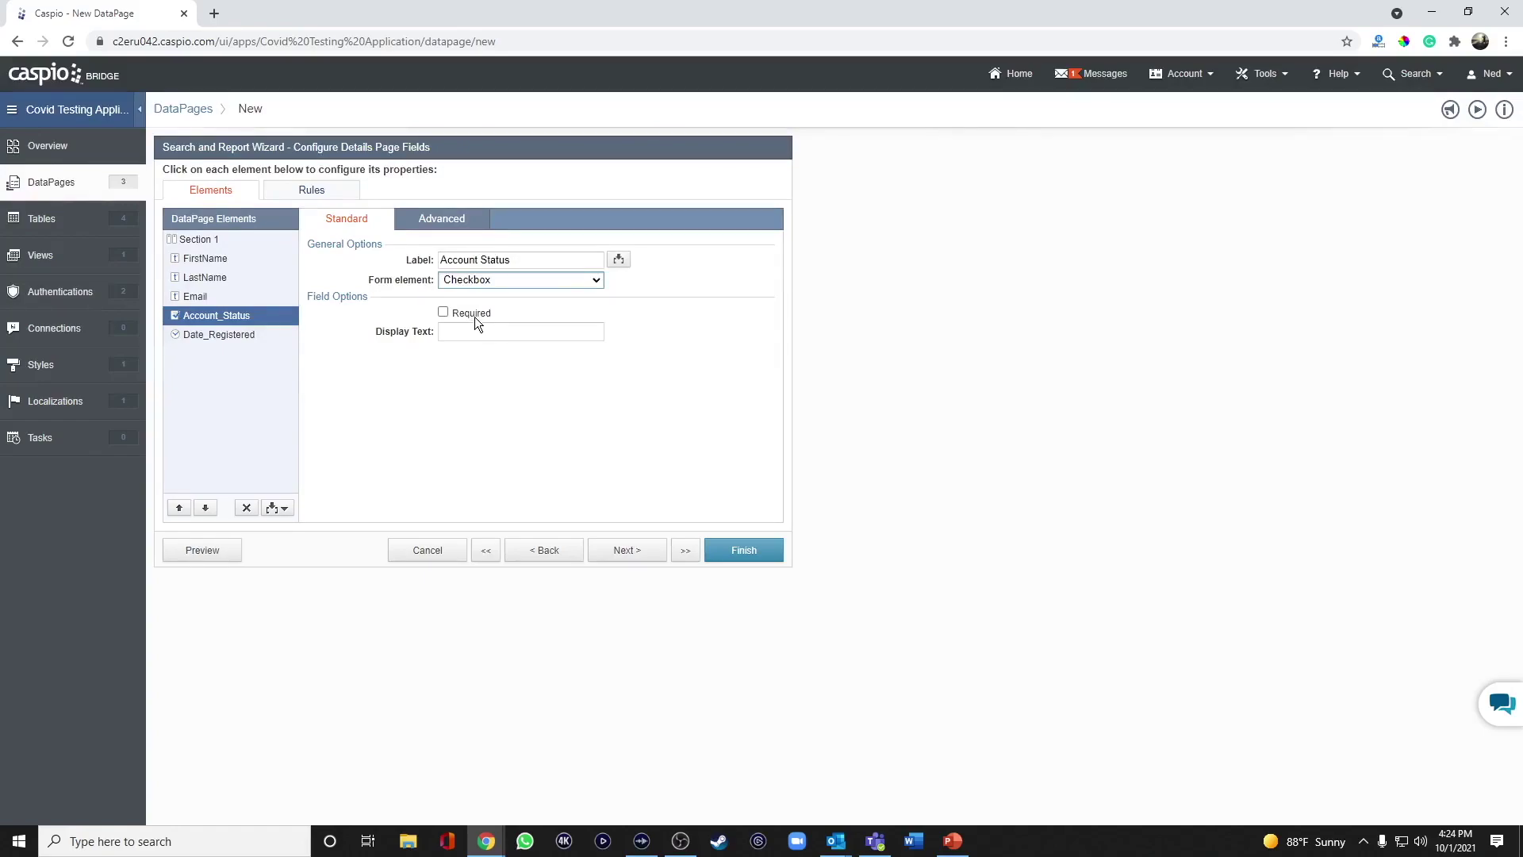
click(251, 336)
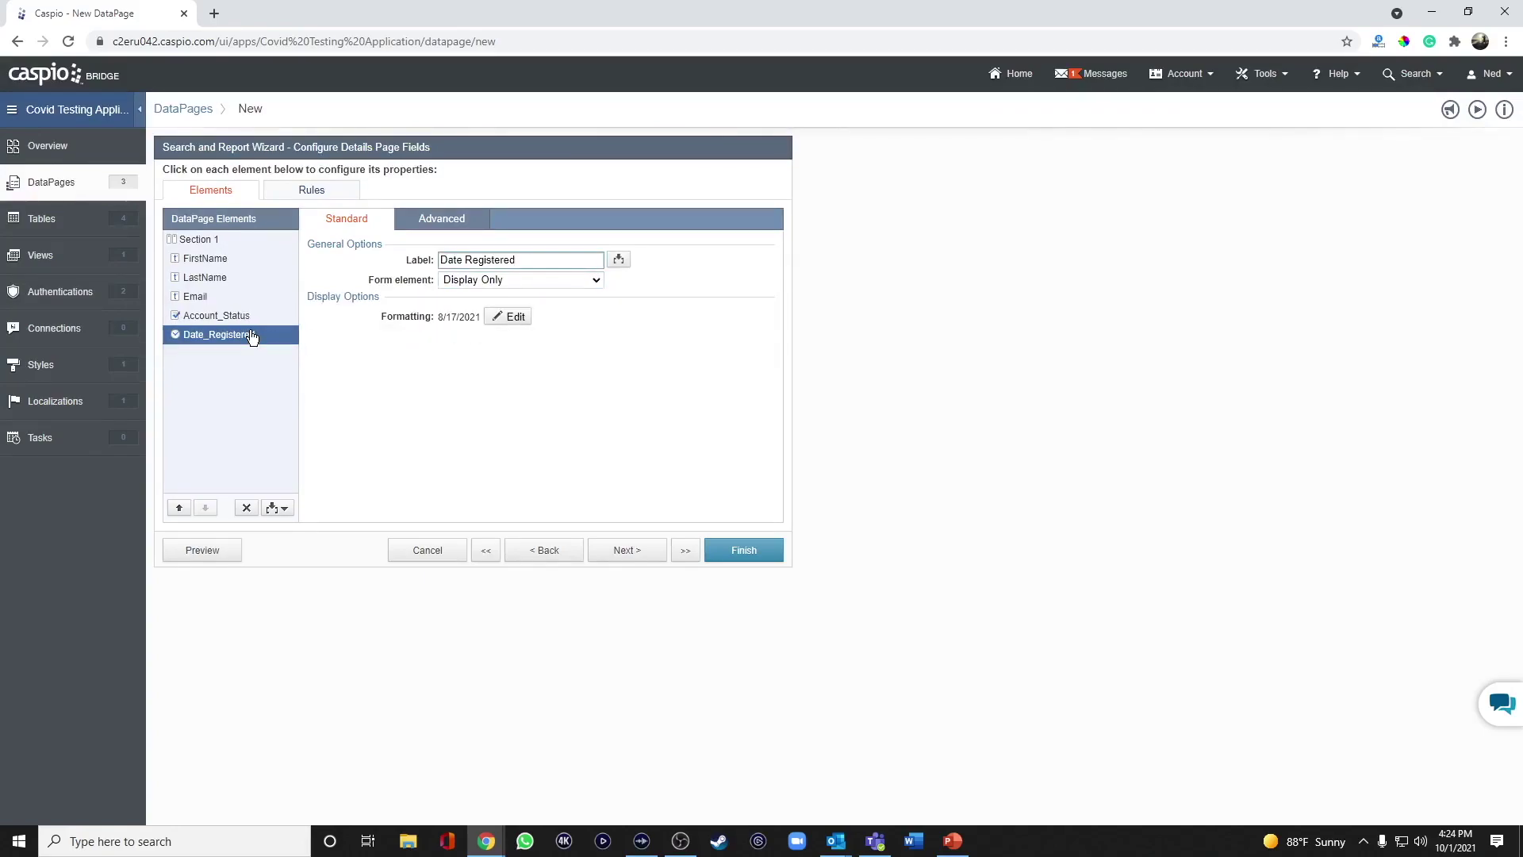
click(180, 507)
click(180, 508)
click(180, 508)
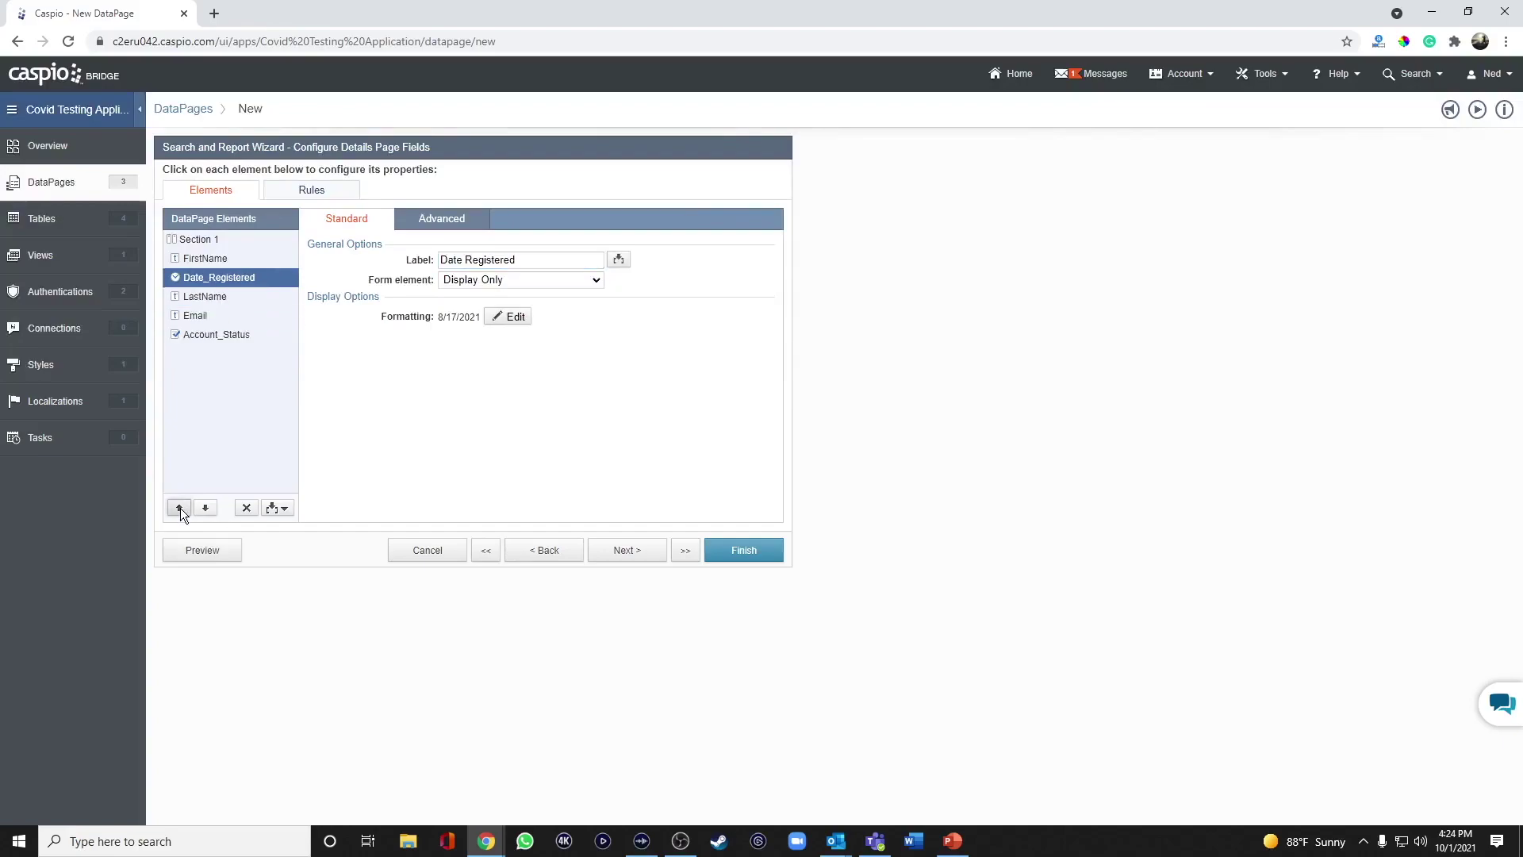
click(179, 508)
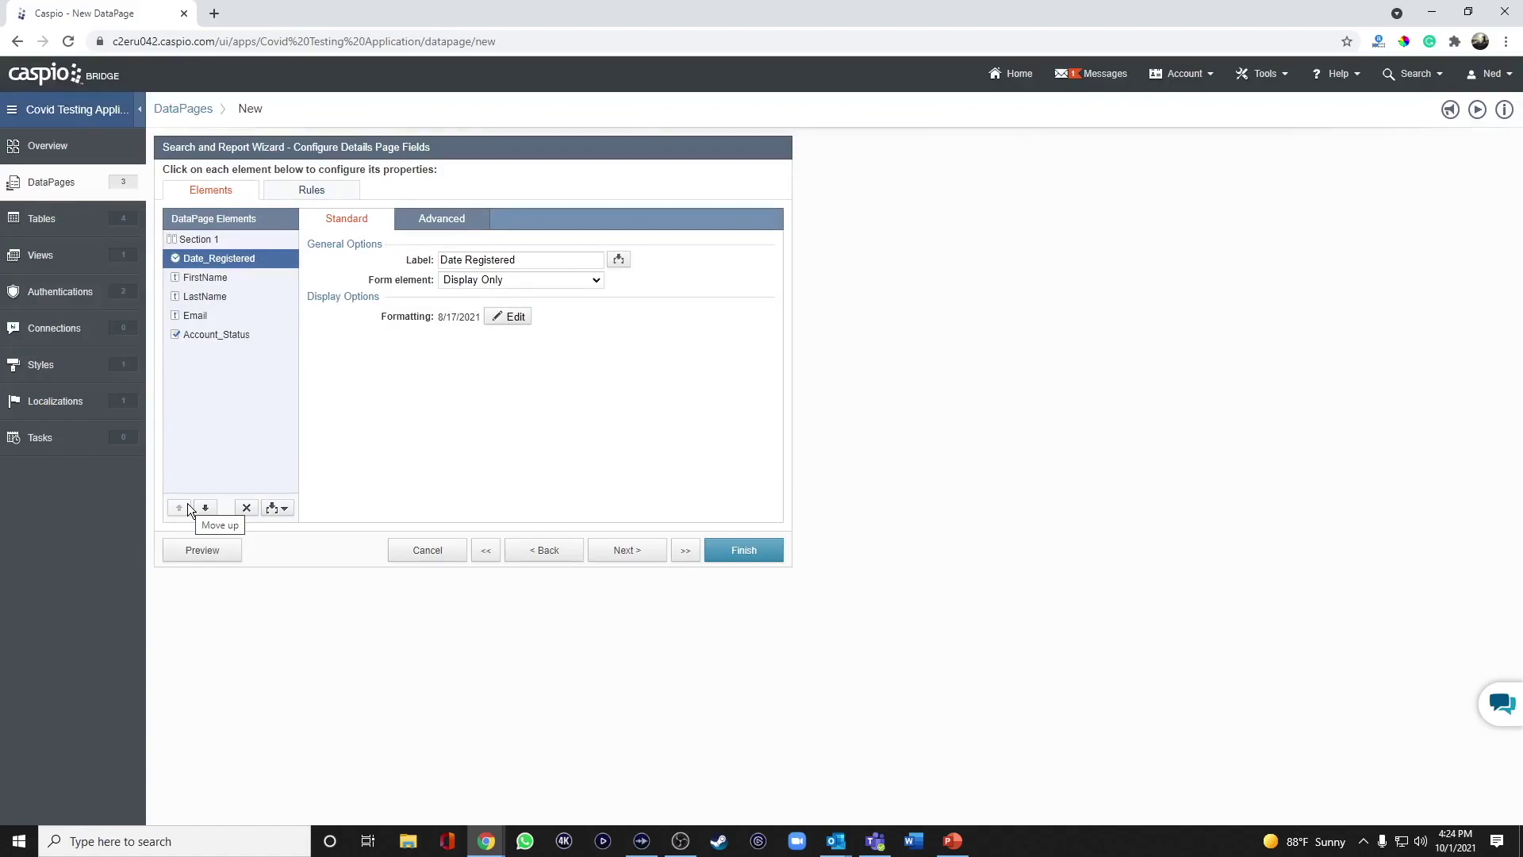
Insert an HTML Block with the text 'Order Test' and select it to add a link.
click(275, 509)
click(265, 546)
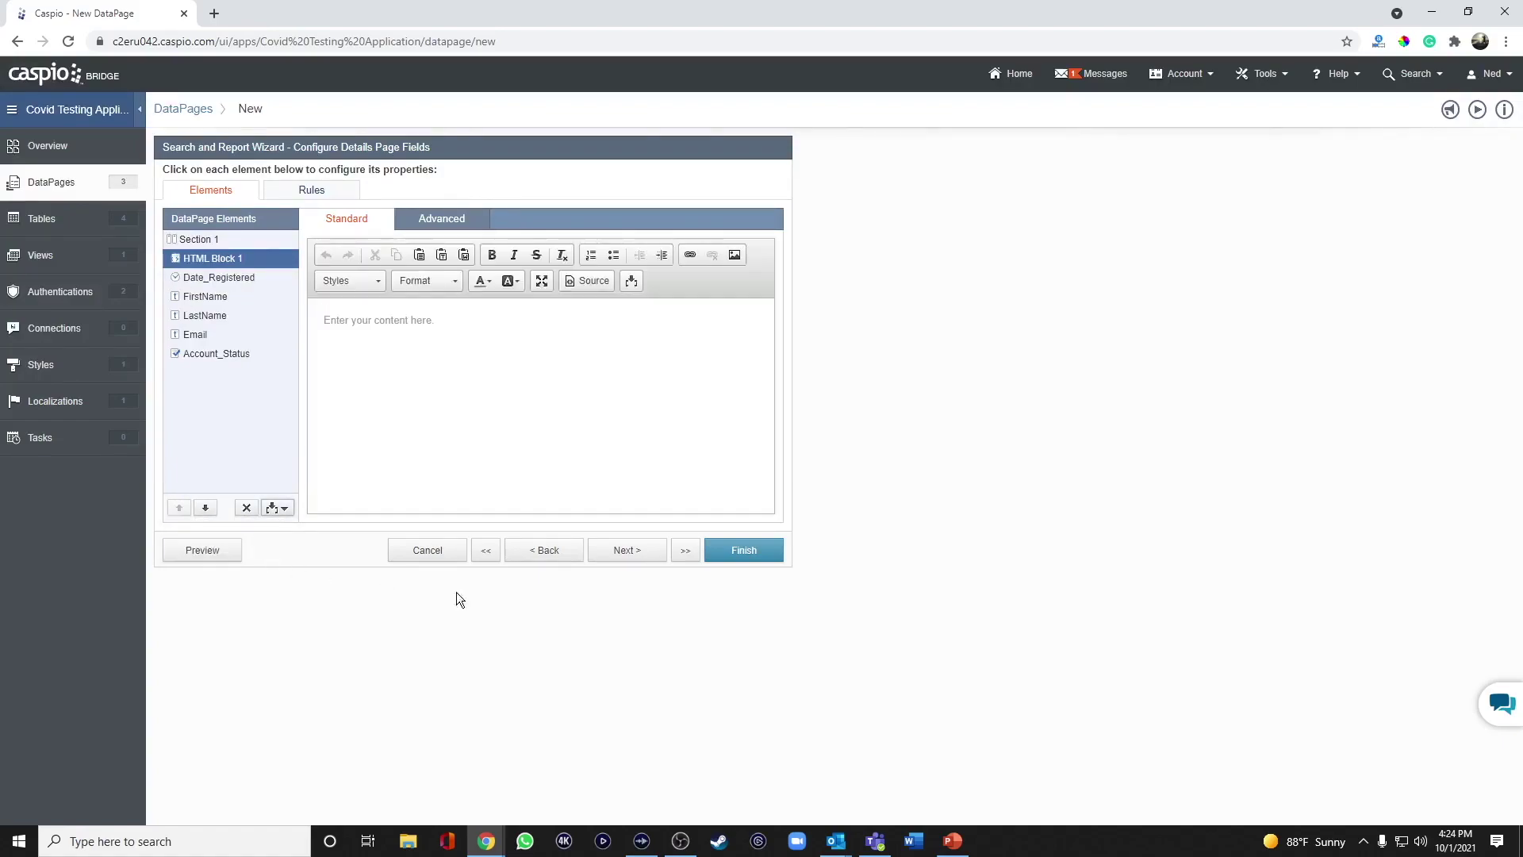
click(525, 396)
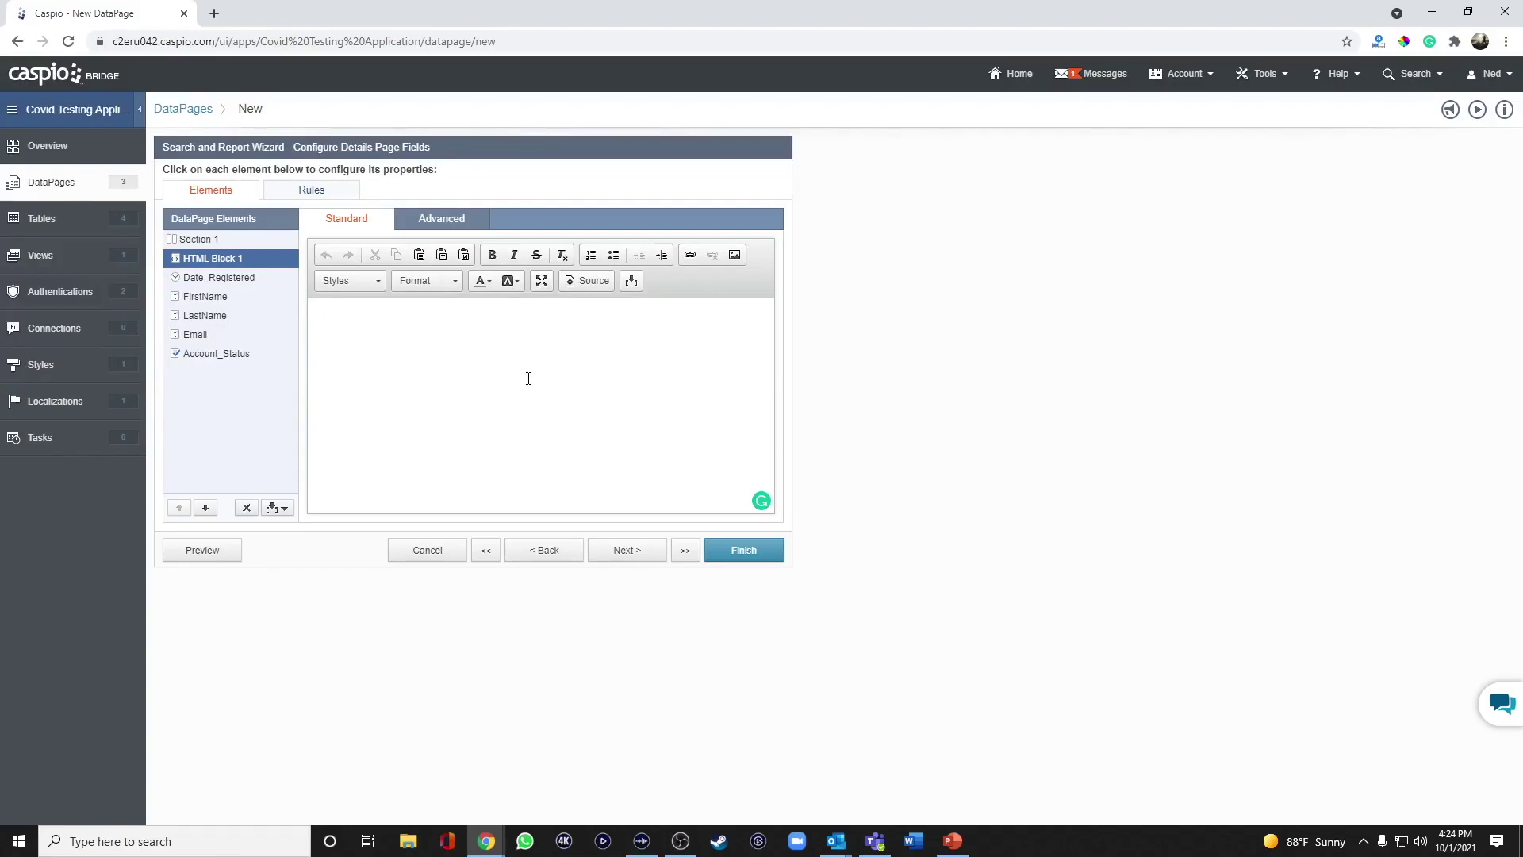
text(Order Tes)
text(t)
key(ctrl+a)
click(690, 256)
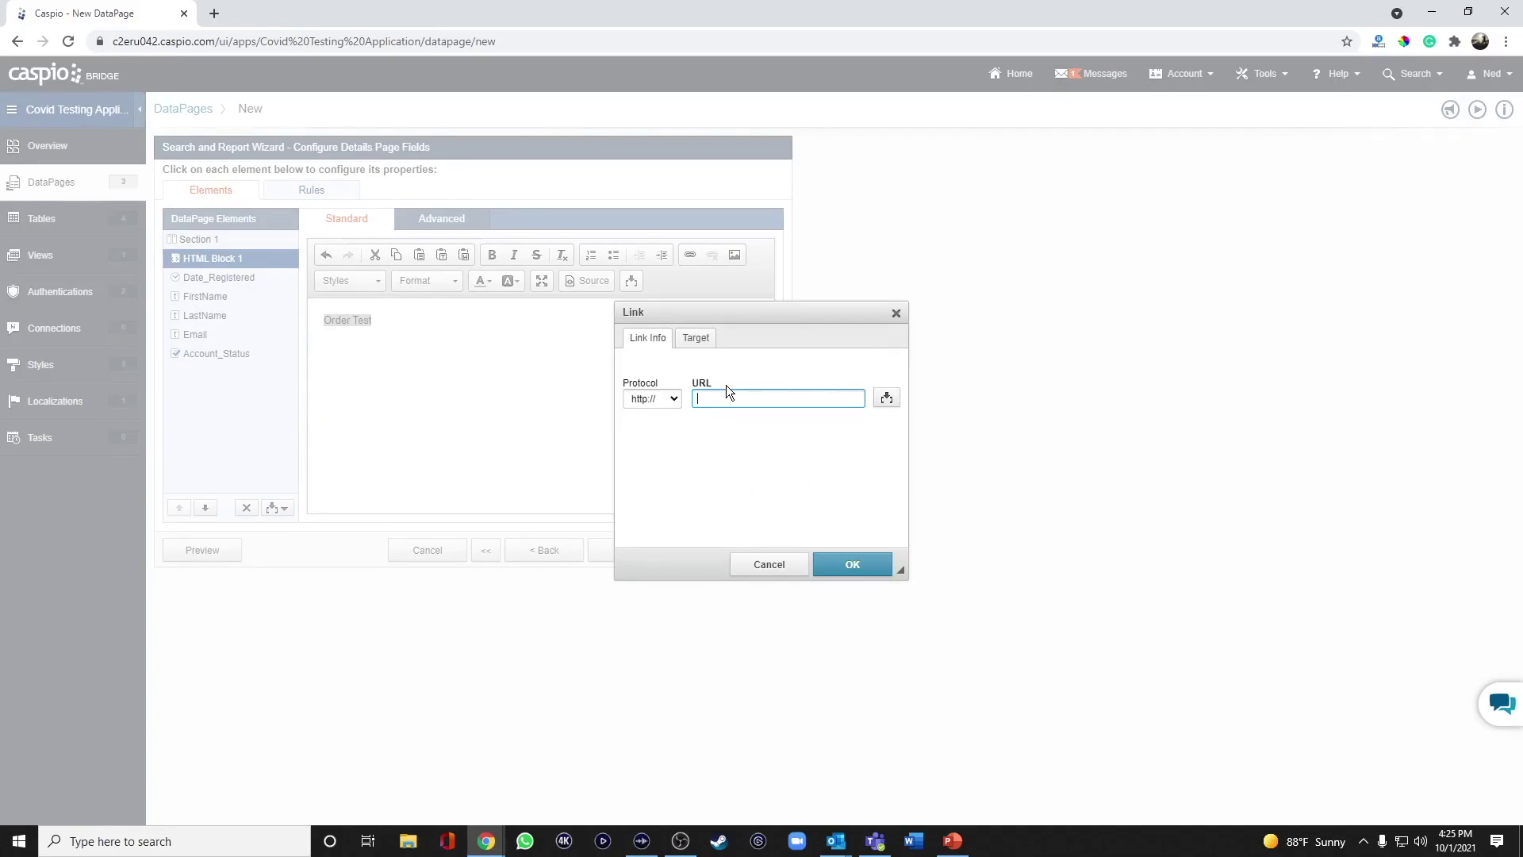
text(test.com?pid=)
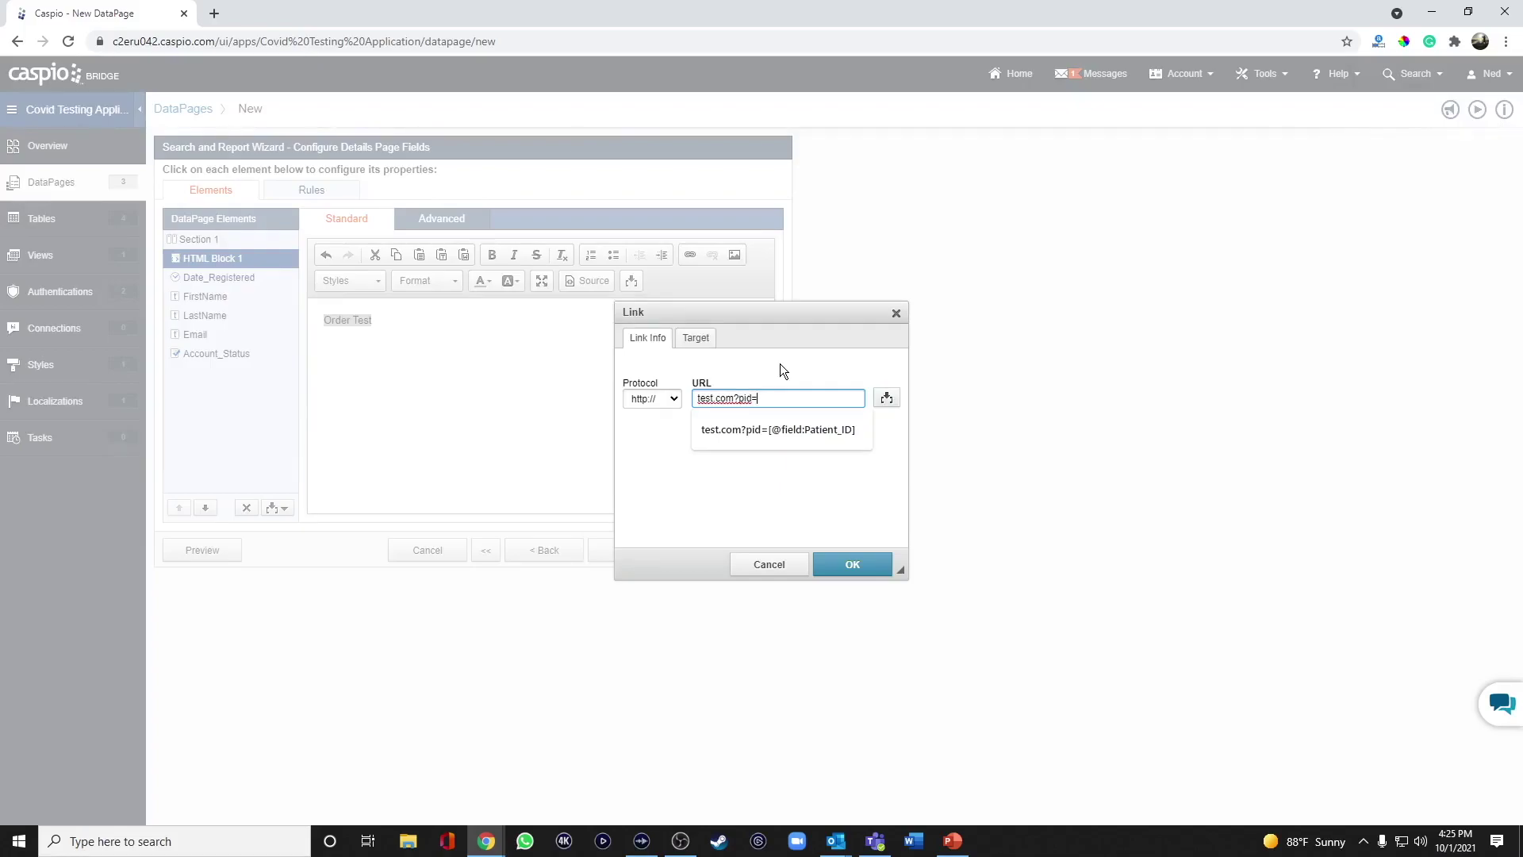
text(@pid)
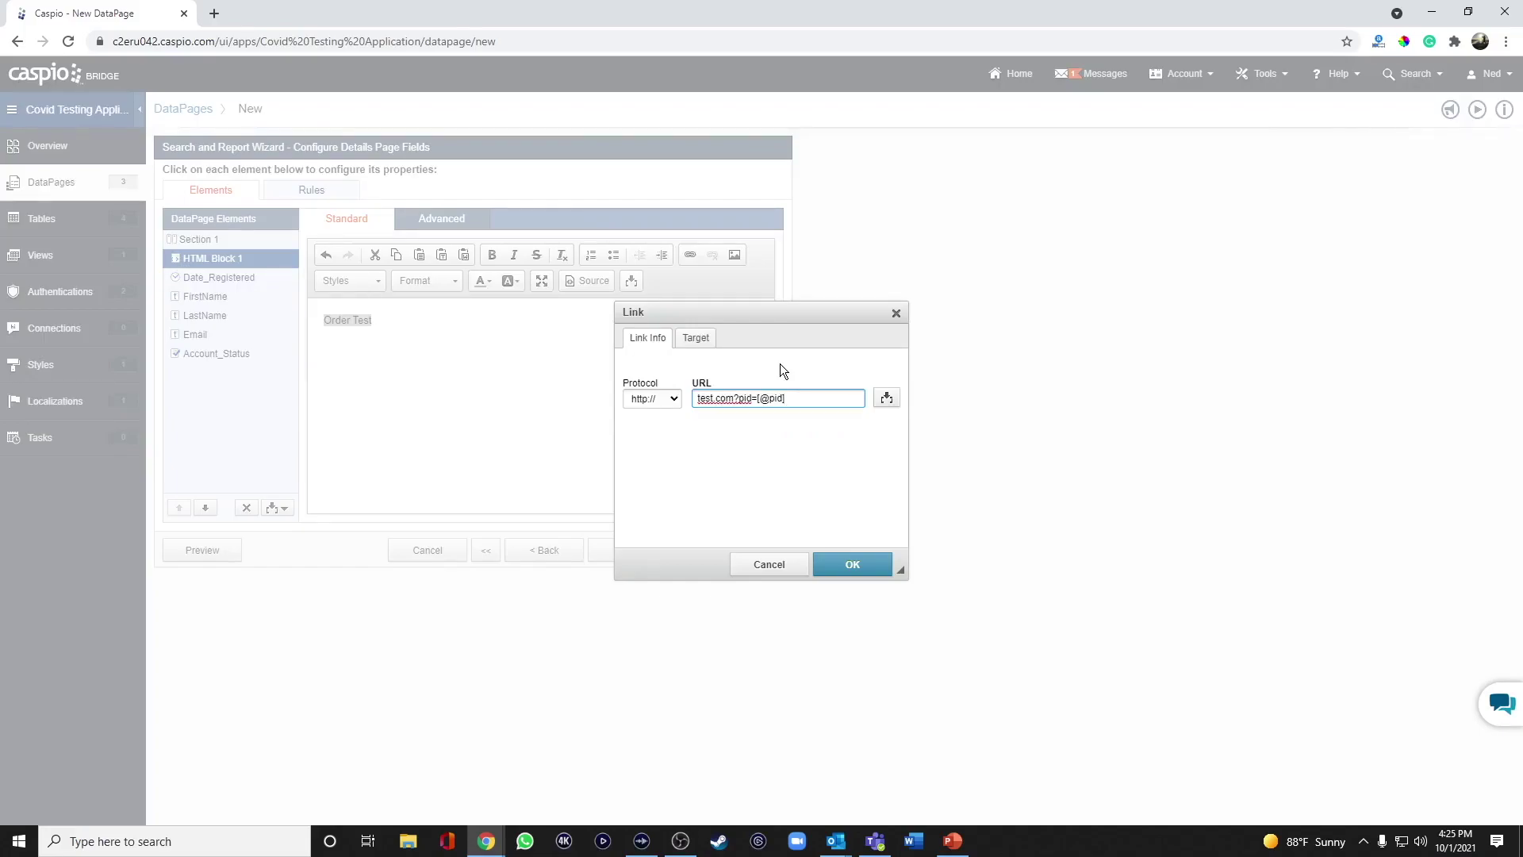
click(871, 565)
click(427, 326)
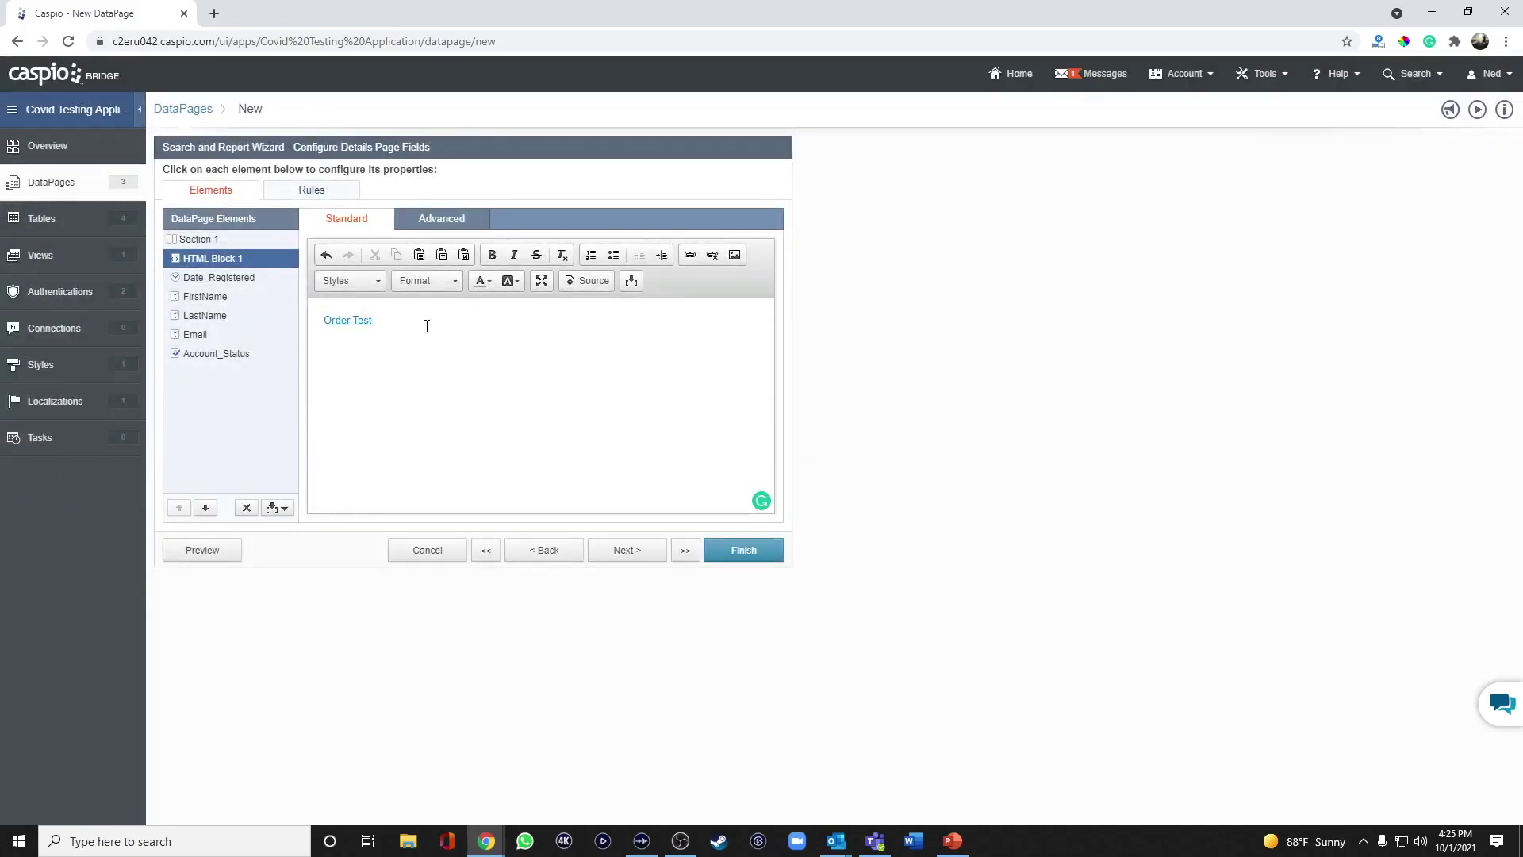
Save the Patient Details page and begin a new DataPage.
click(745, 555)
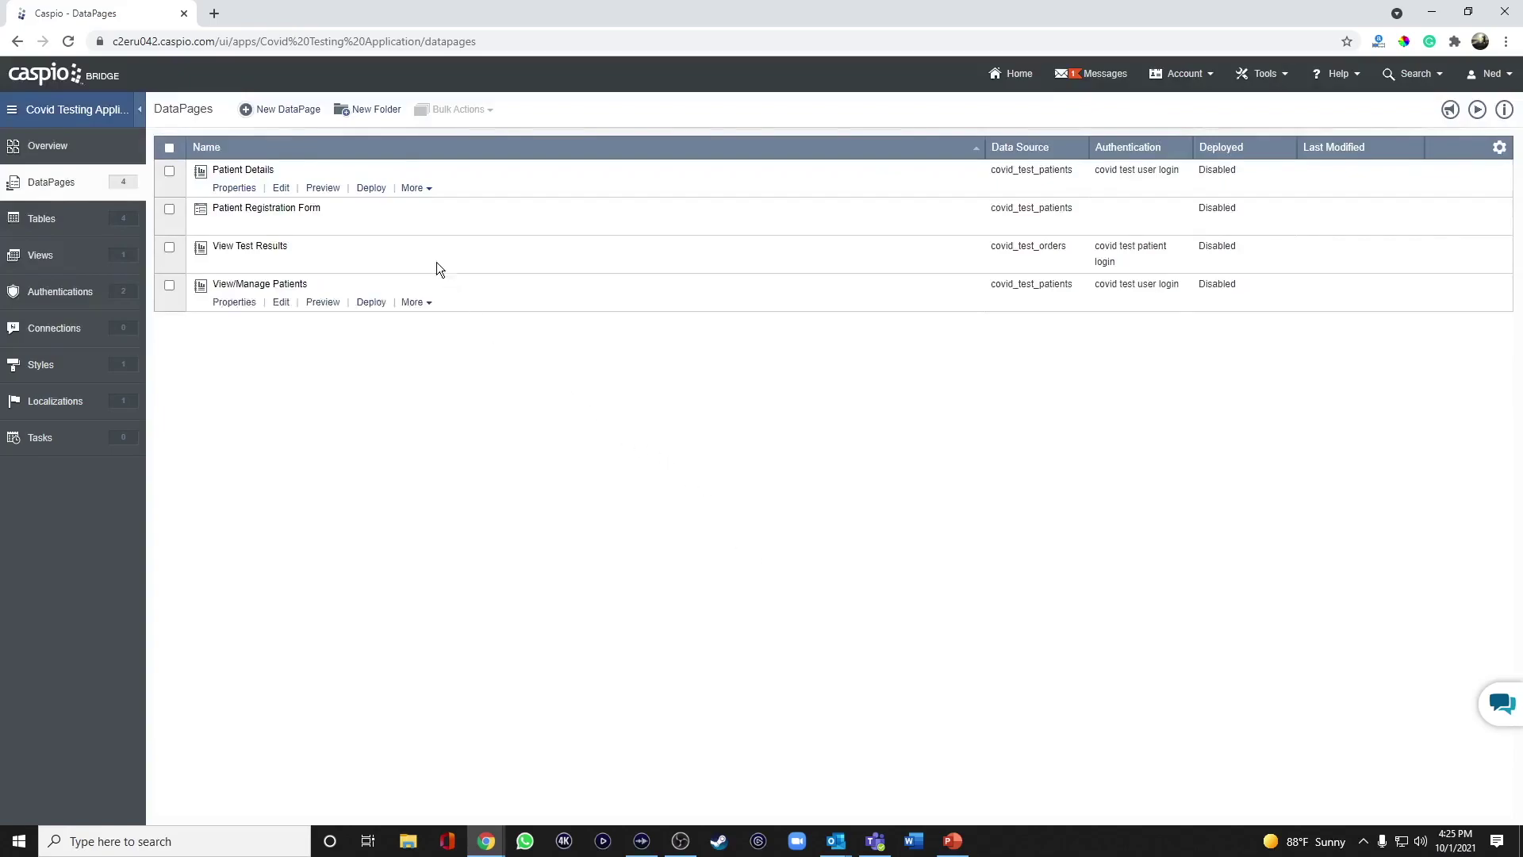
click(300, 113)
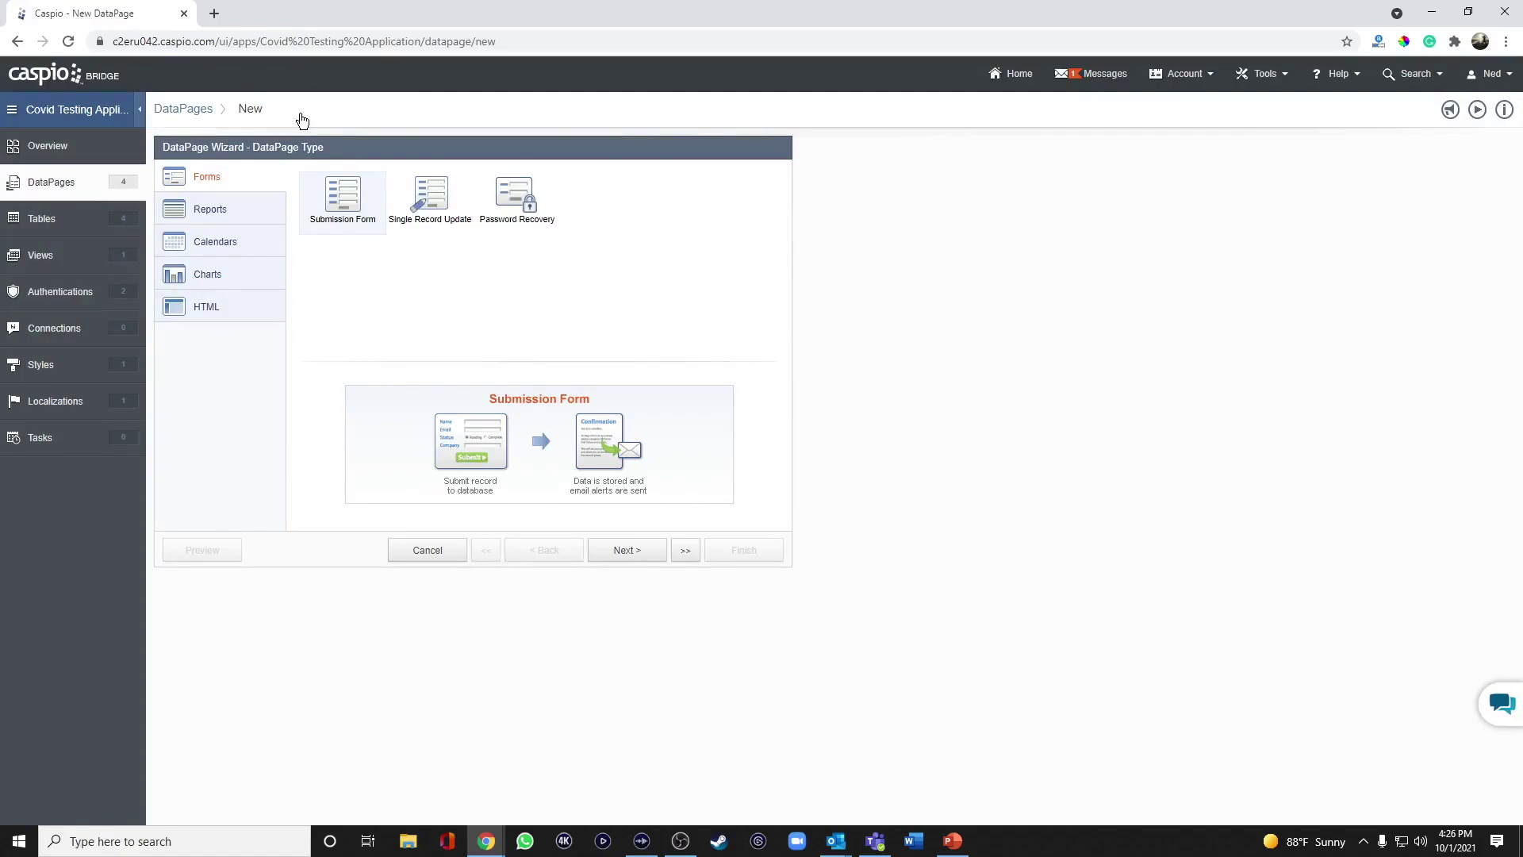
Choose a tabular report and name it View Prior Tests/Orders.
click(245, 210)
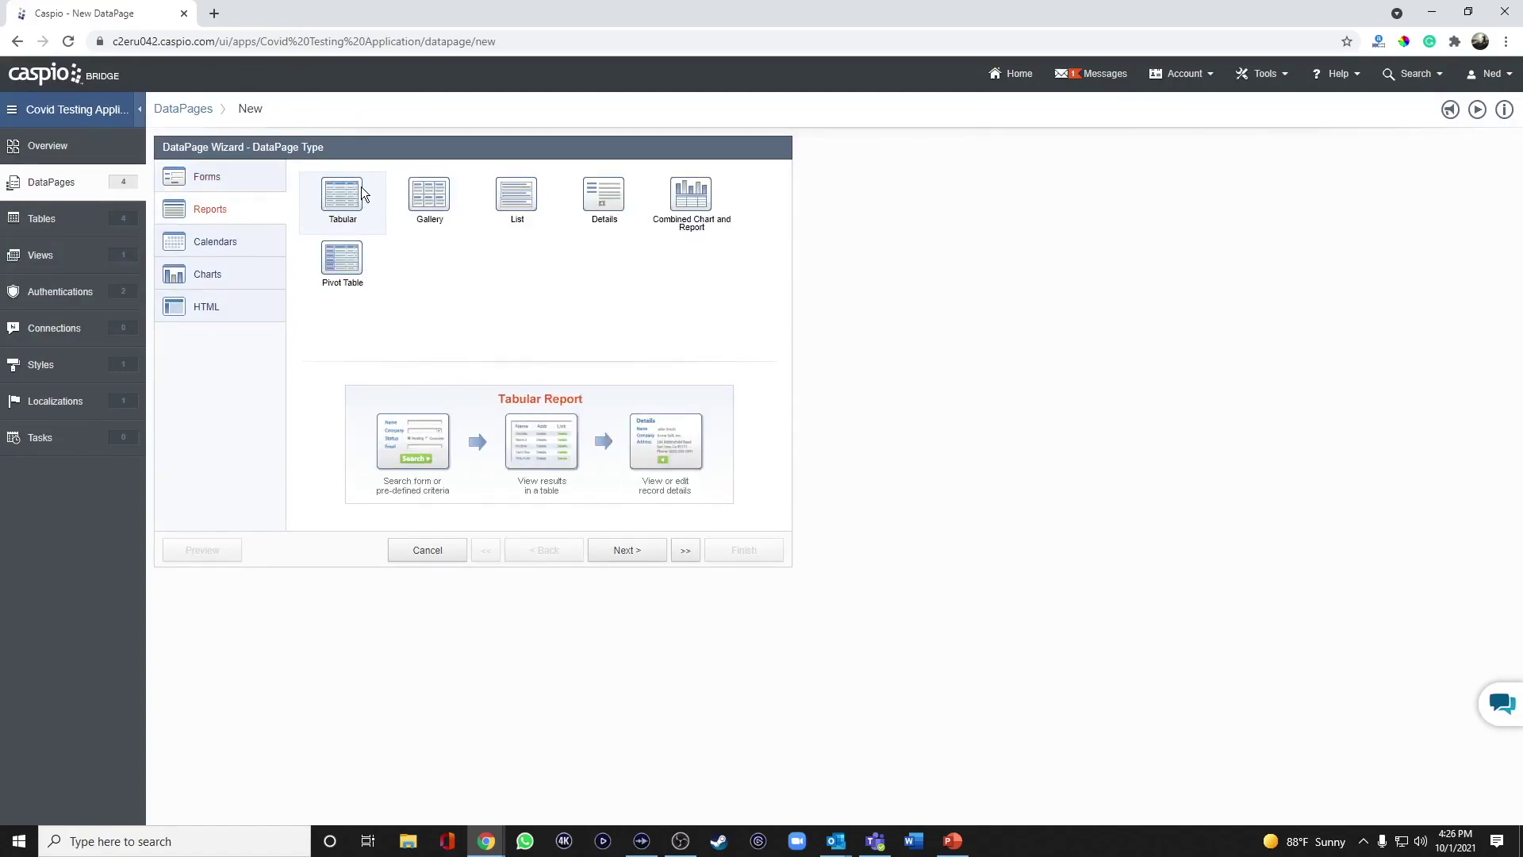
click(625, 549)
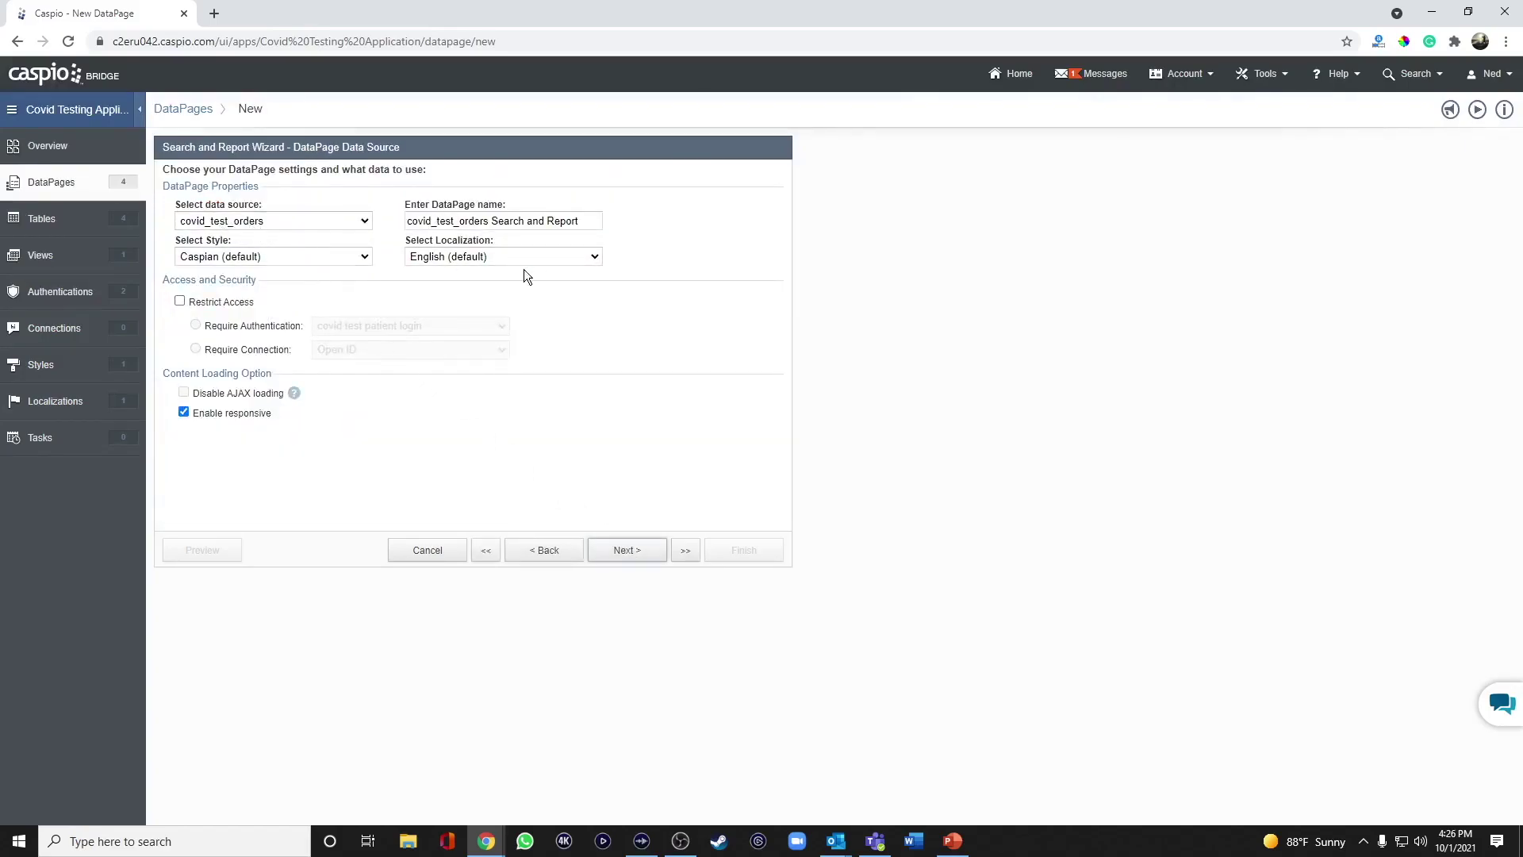
drag(597, 221, 303, 184)
text(View Prior Tests/Orders)
Restrict access to the covid test user login and filter by pre-defined criteria.
click(244, 304)
click(343, 327)
click(357, 363)
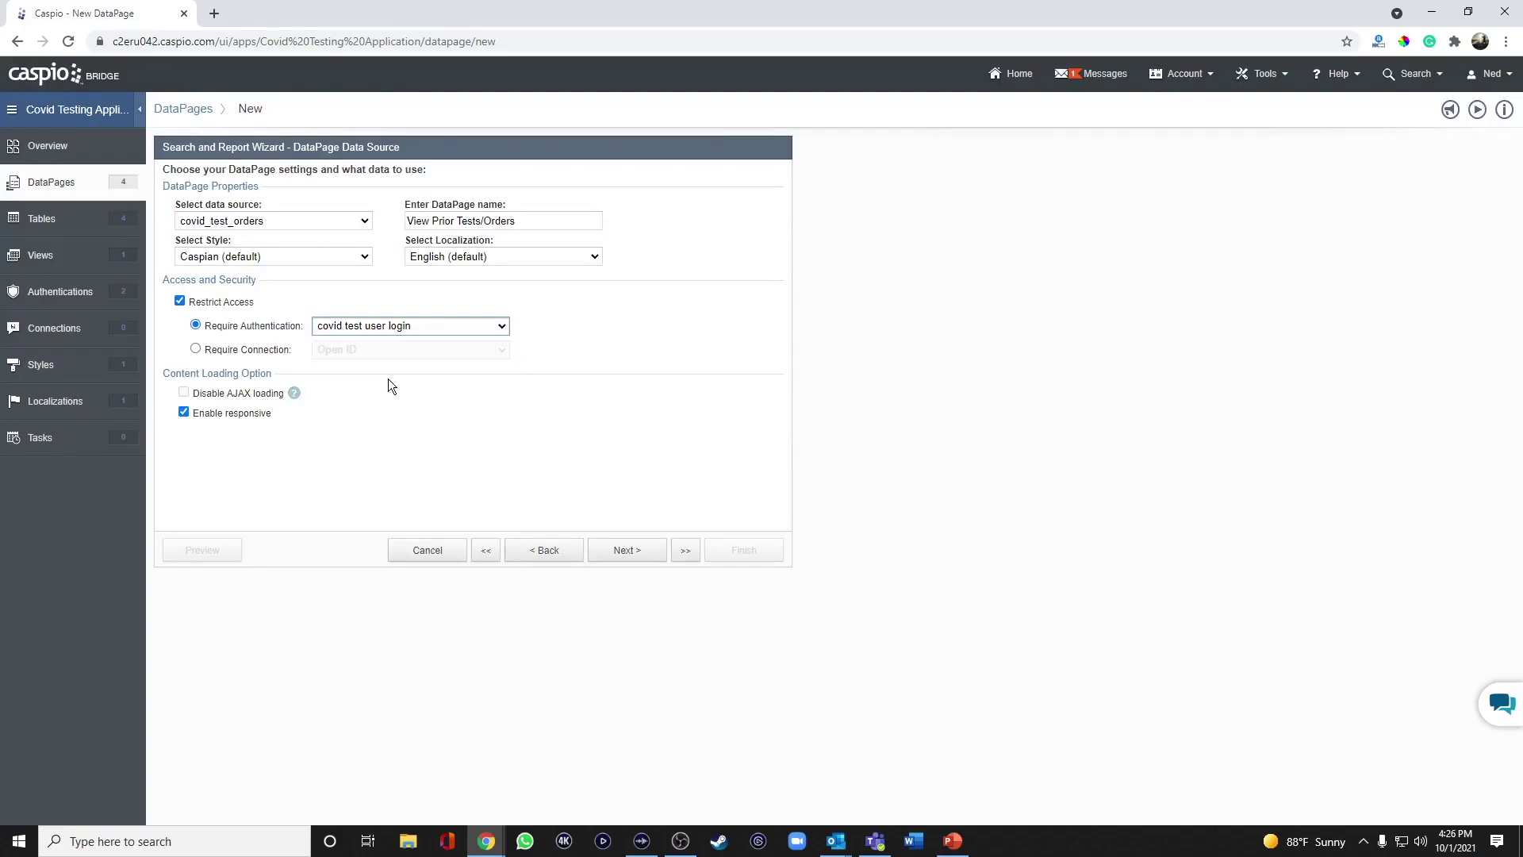
click(645, 555)
click(233, 310)
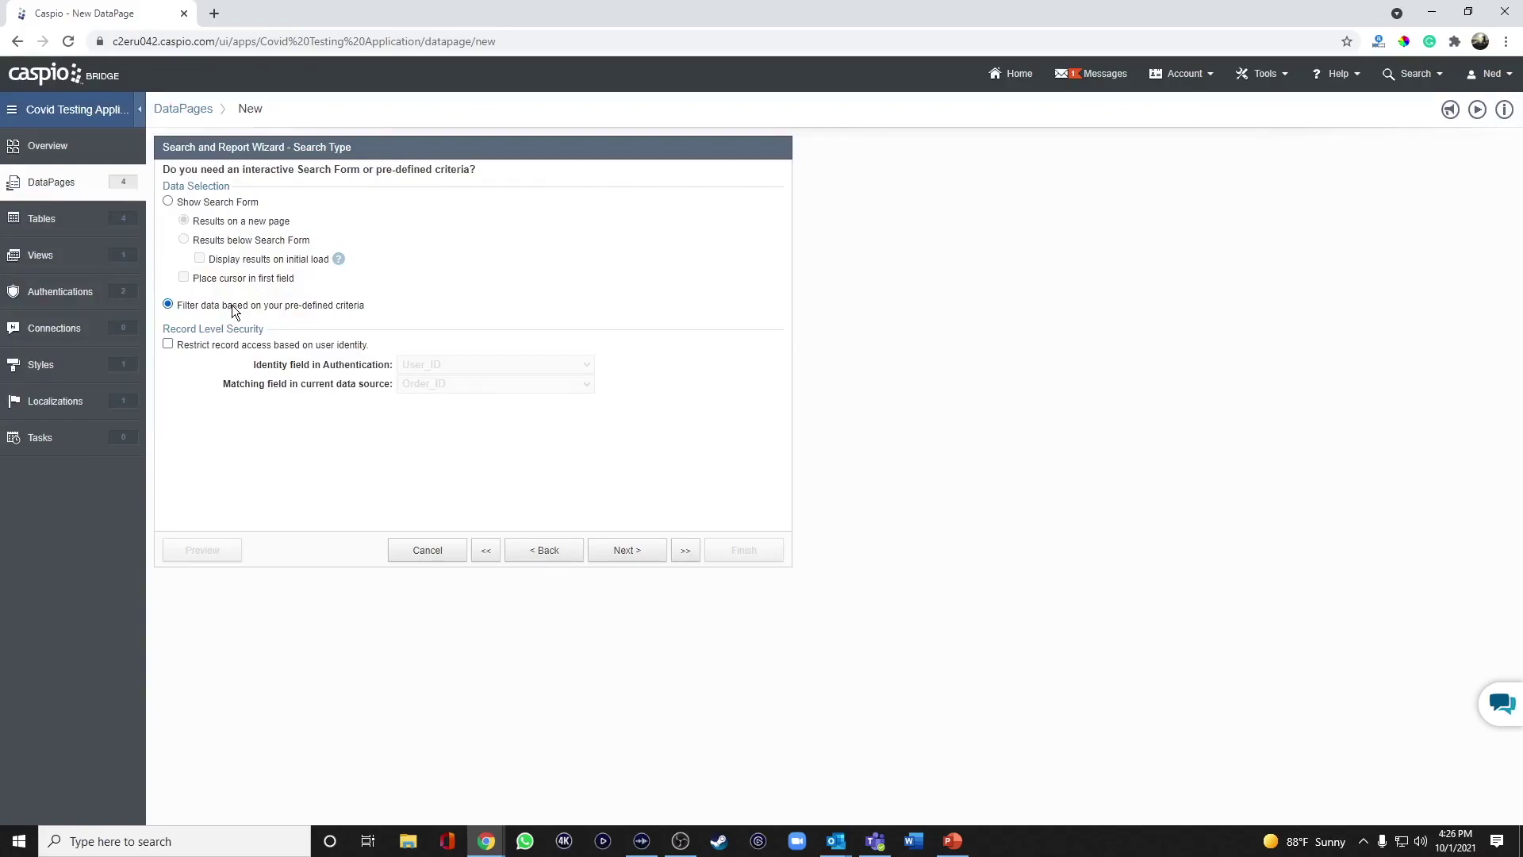
Add Patient_ID as the report's filtering field.
click(627, 553)
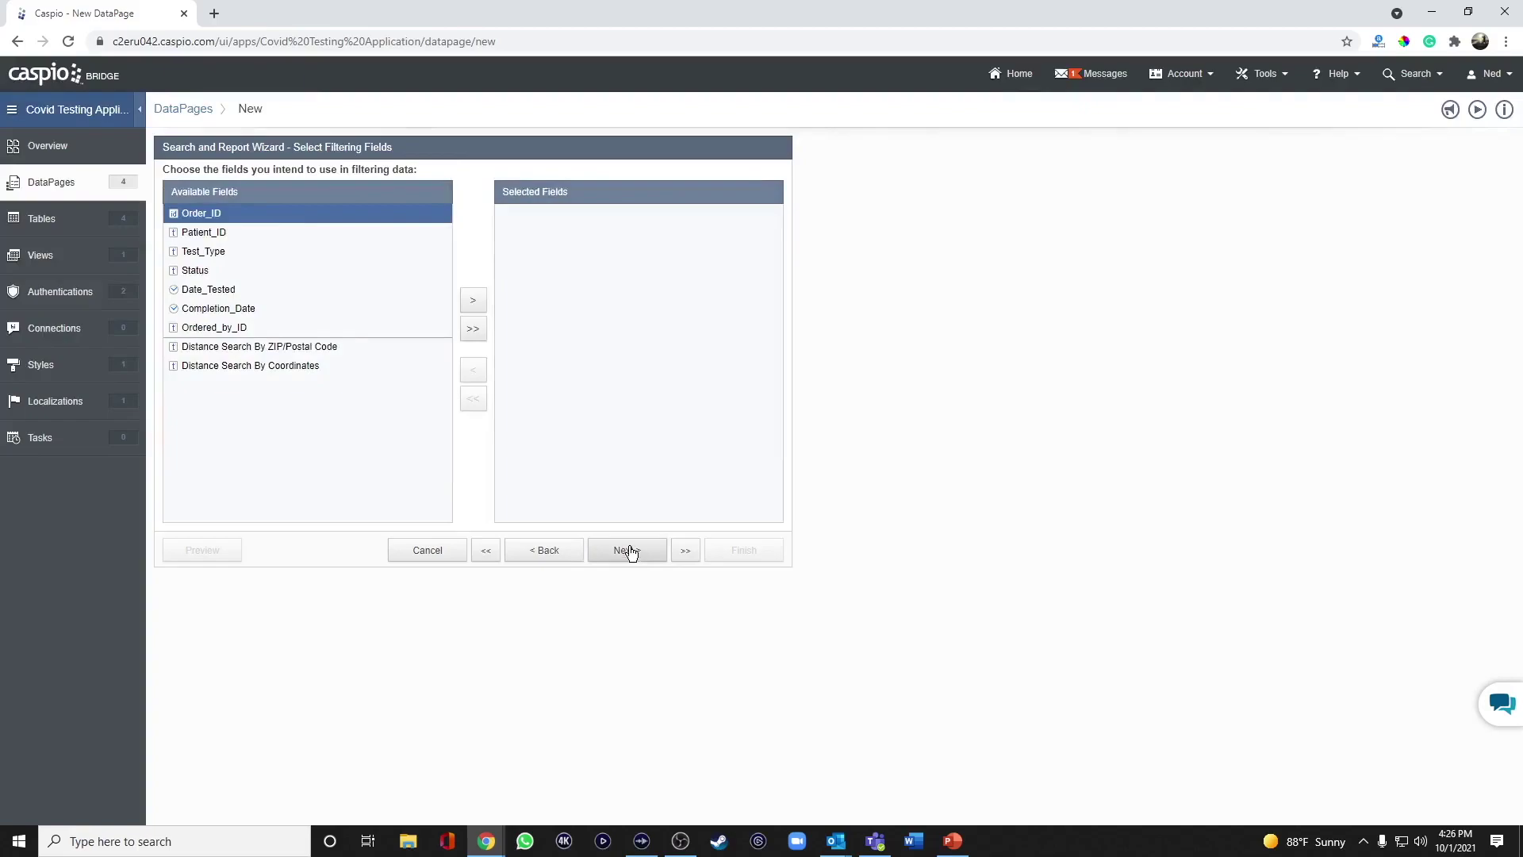
click(223, 236)
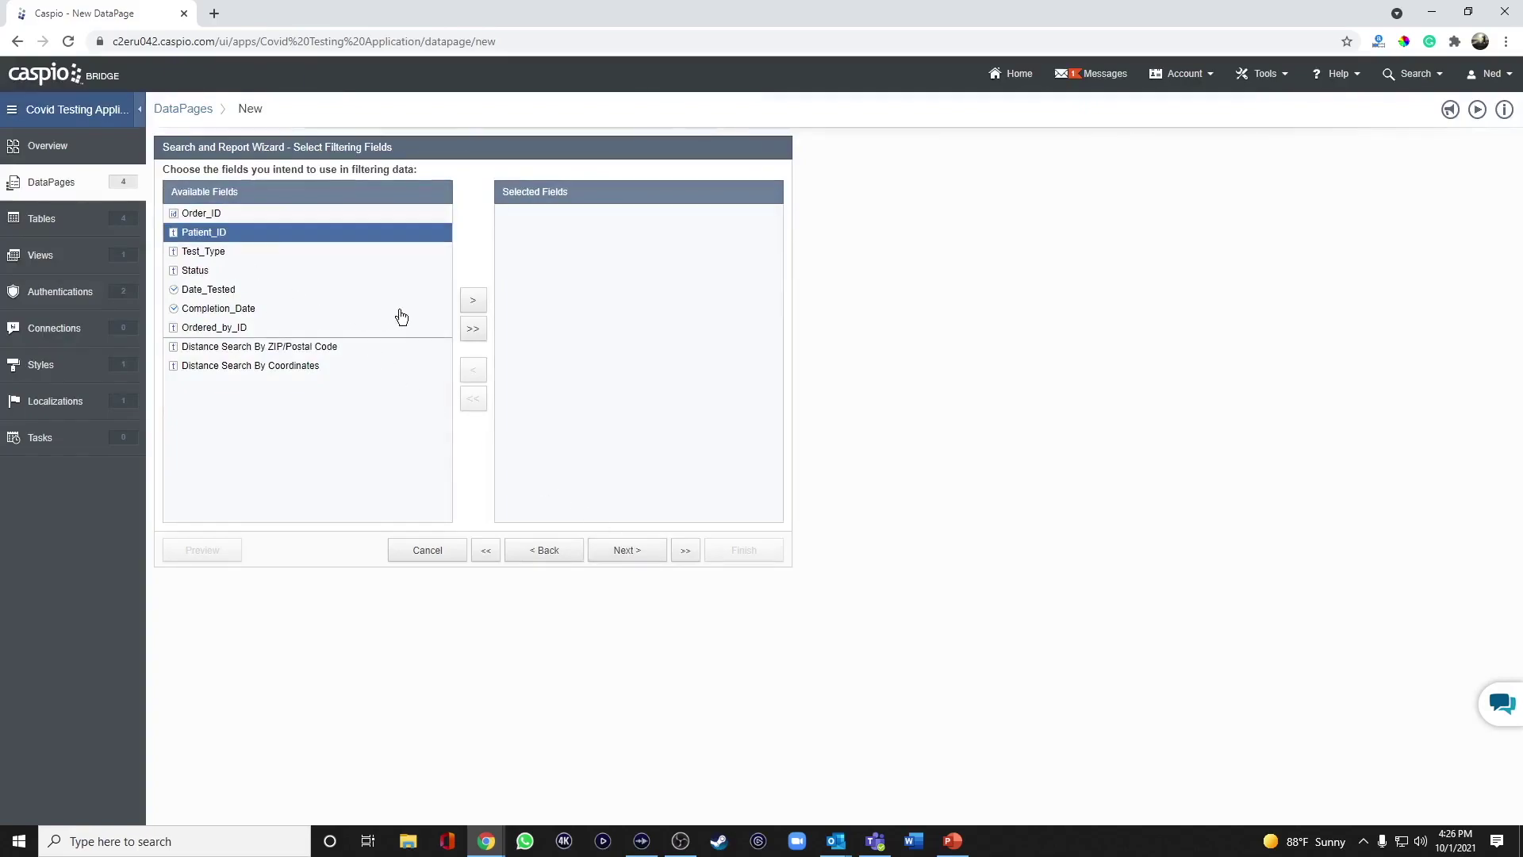
click(474, 302)
click(625, 550)
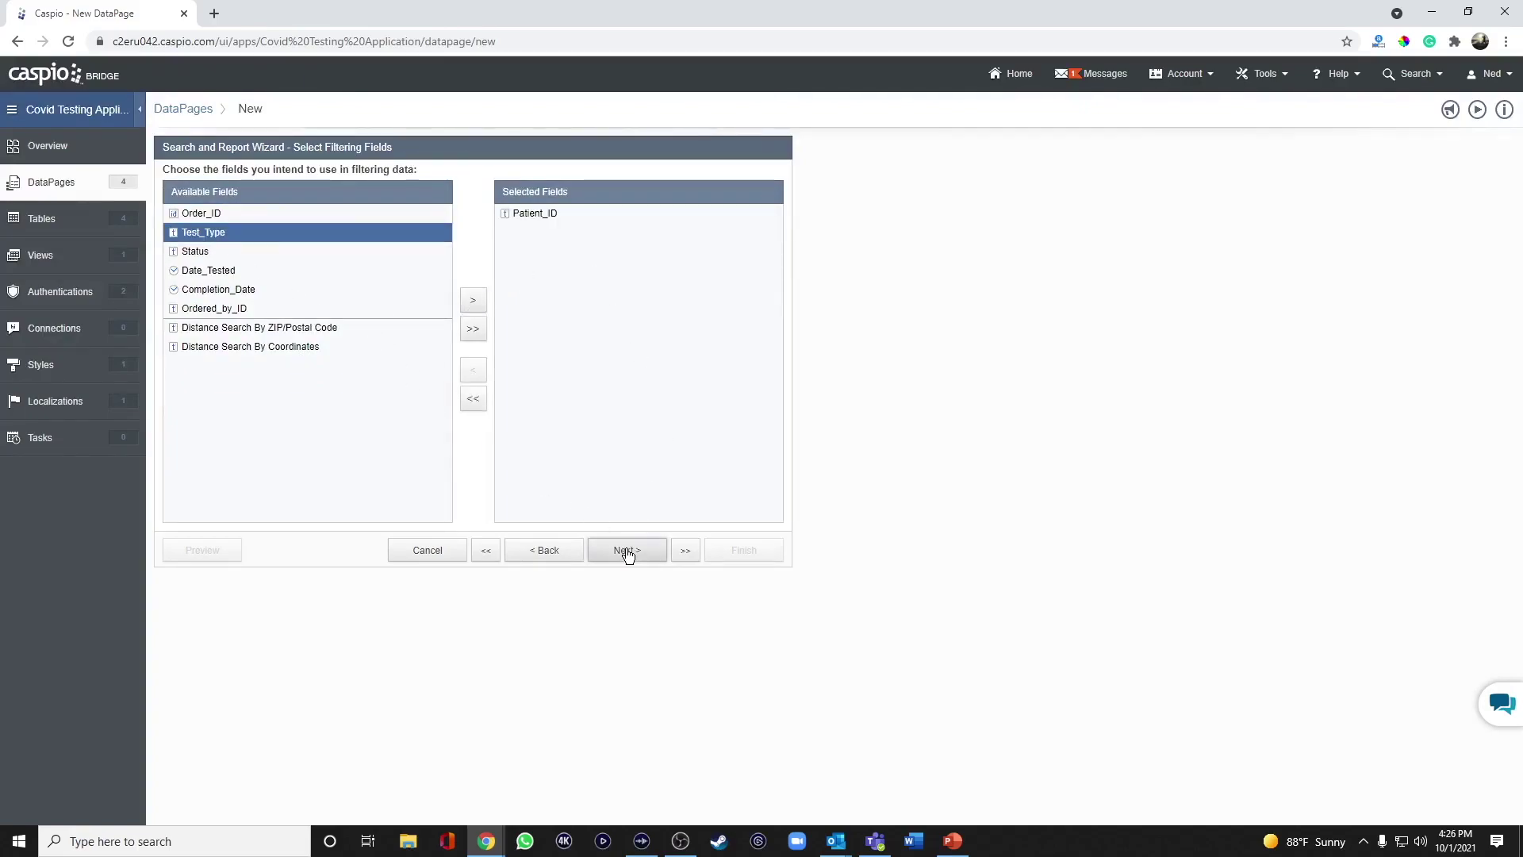
click(445, 226)
click(443, 259)
click(502, 279)
click(480, 306)
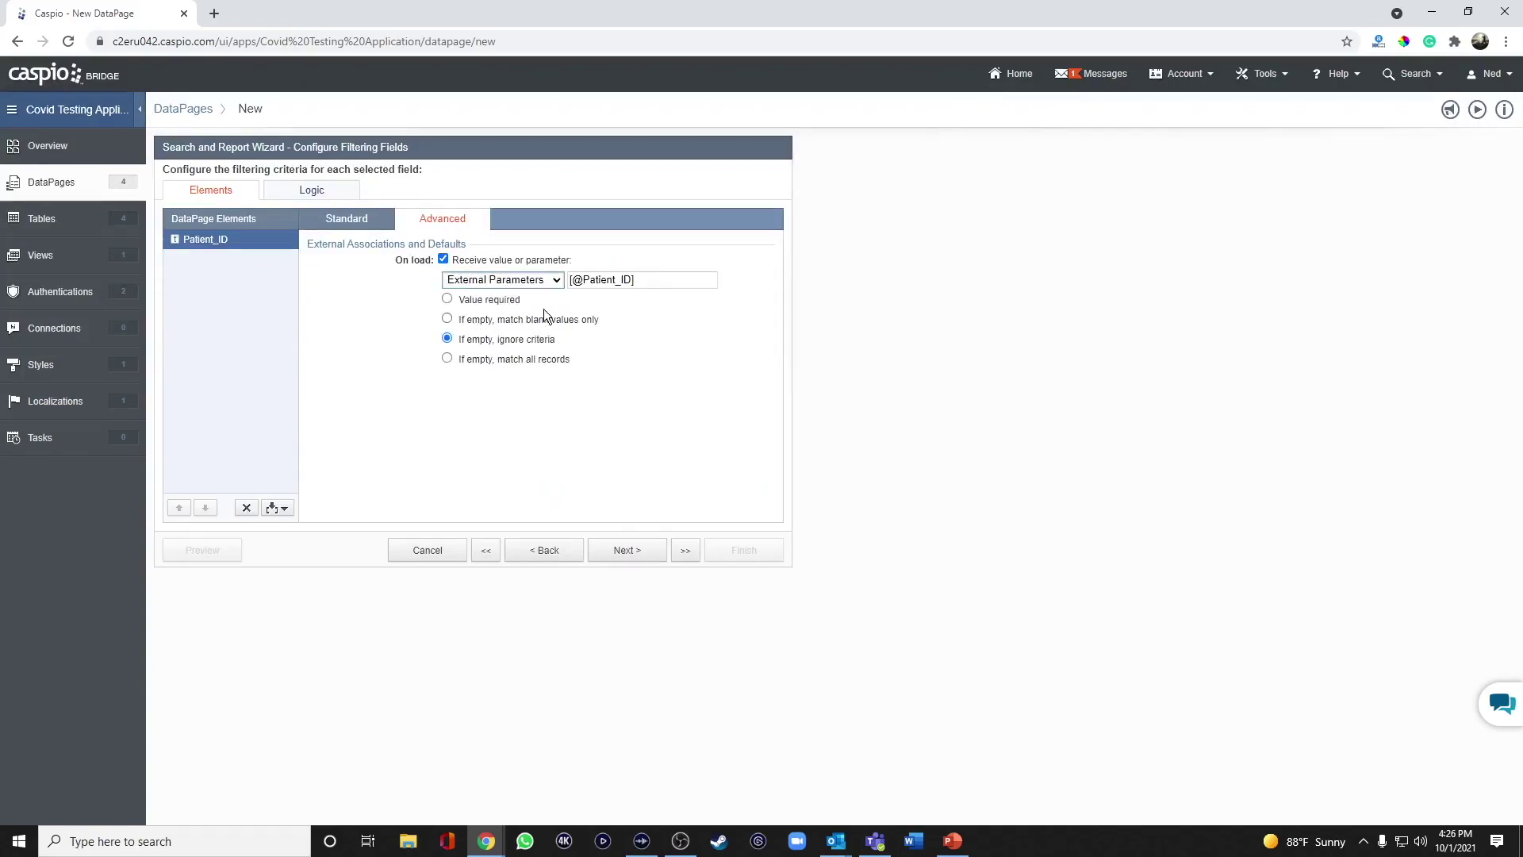
drag(583, 280, 632, 279)
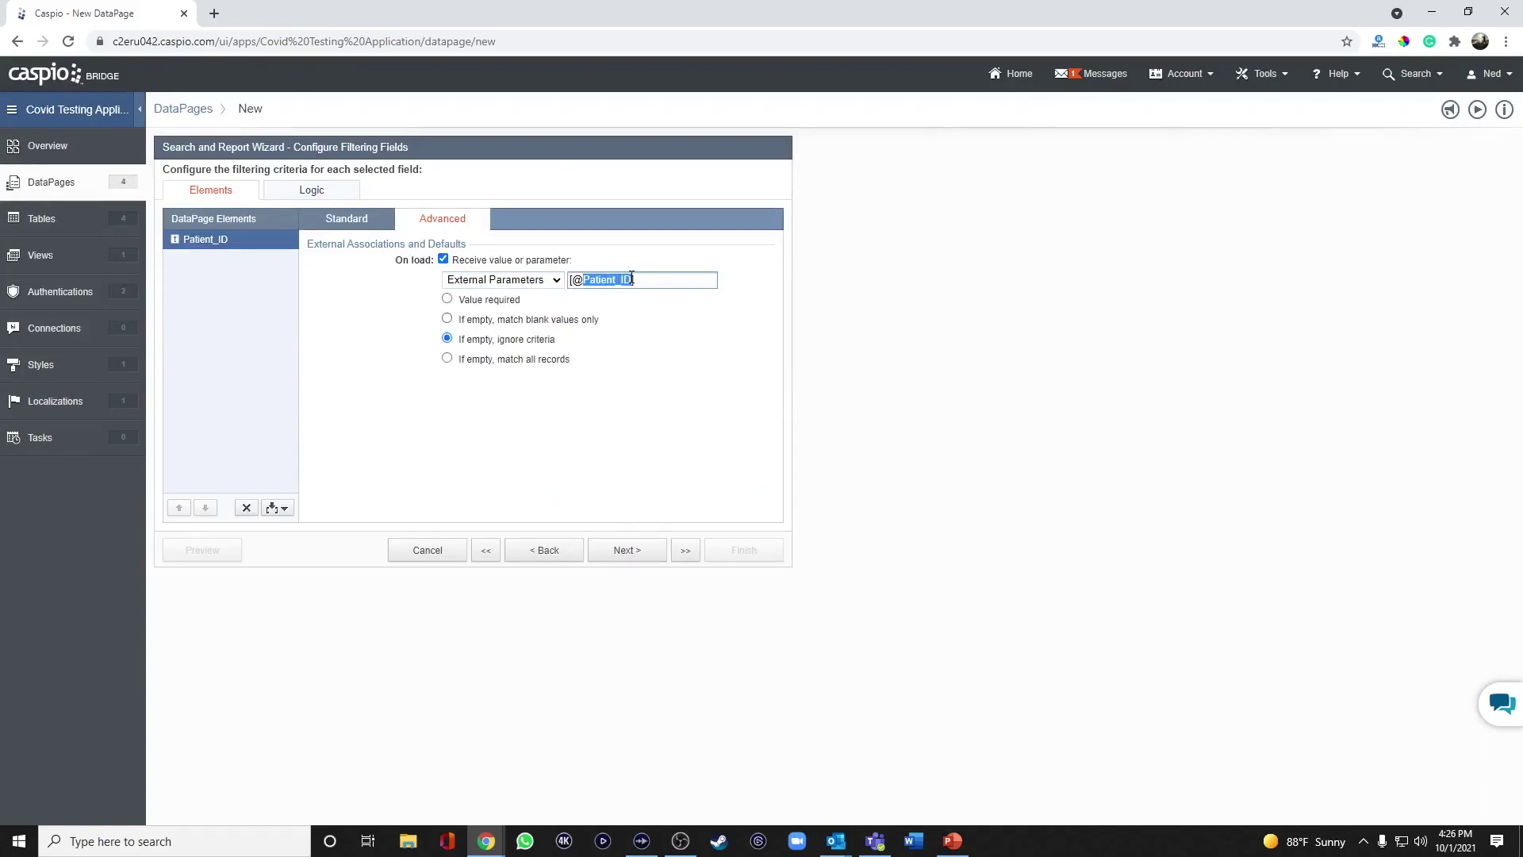
text(pid)
click(496, 301)
click(648, 553)
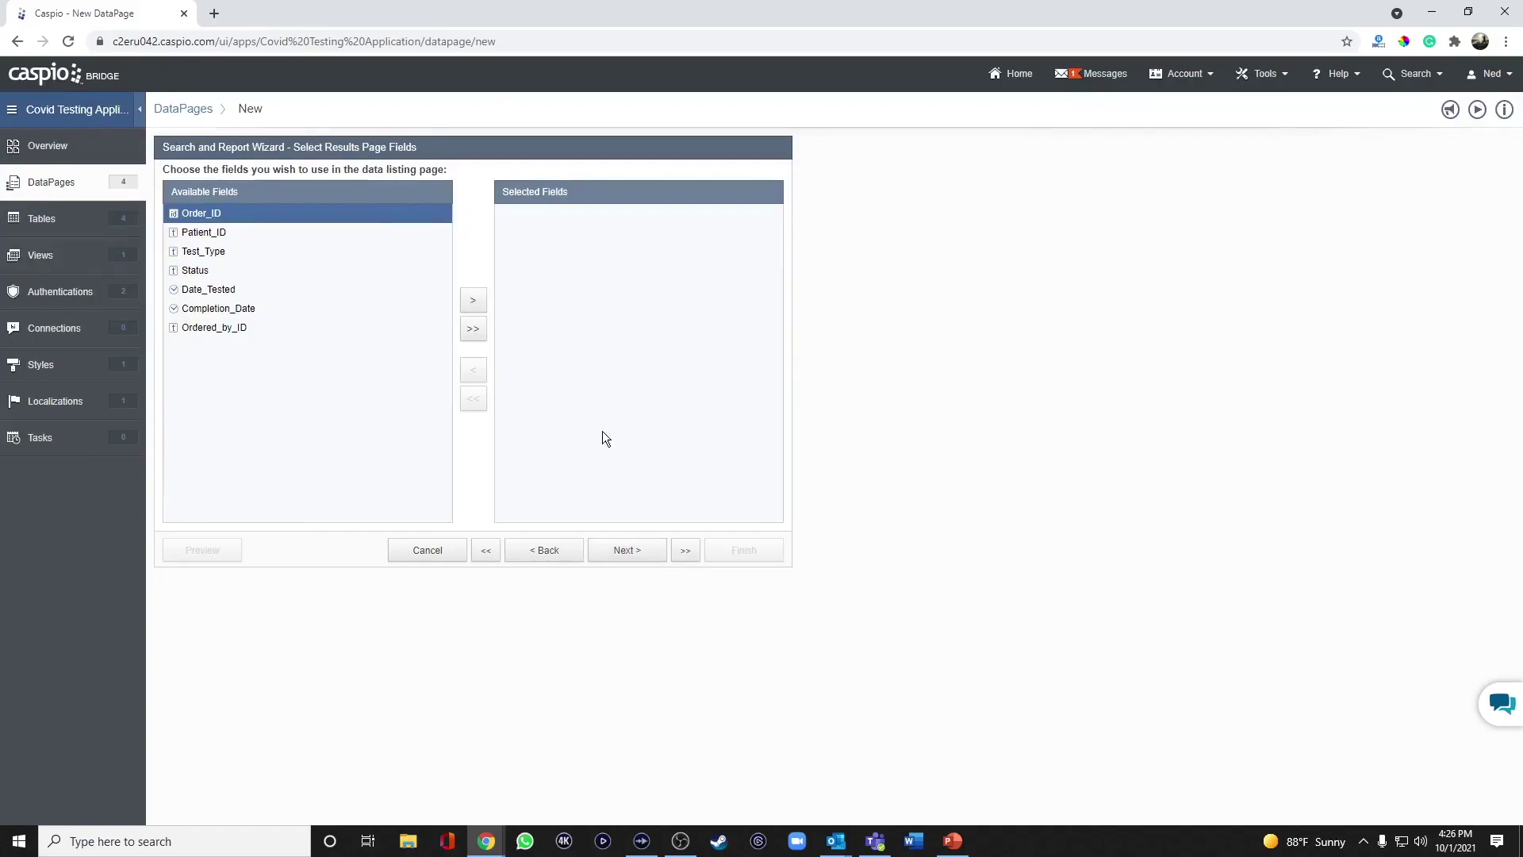
Add Order_ID, Test_Type, Status, Date_Tested and Completion_Date to the results fields.
click(476, 306)
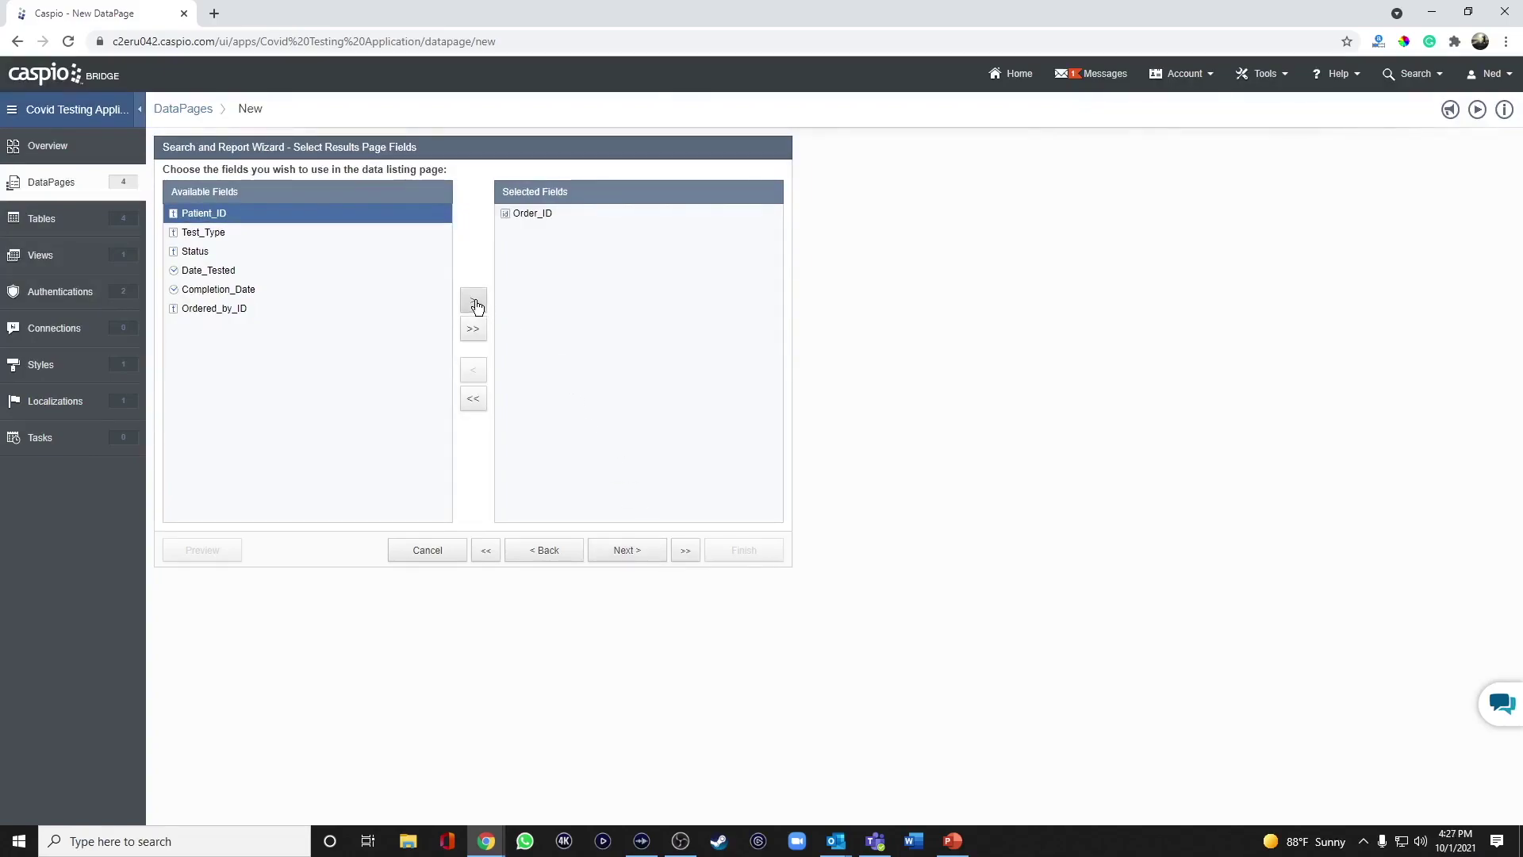
click(270, 232)
click(476, 303)
click(476, 303)
click(477, 303)
click(477, 303)
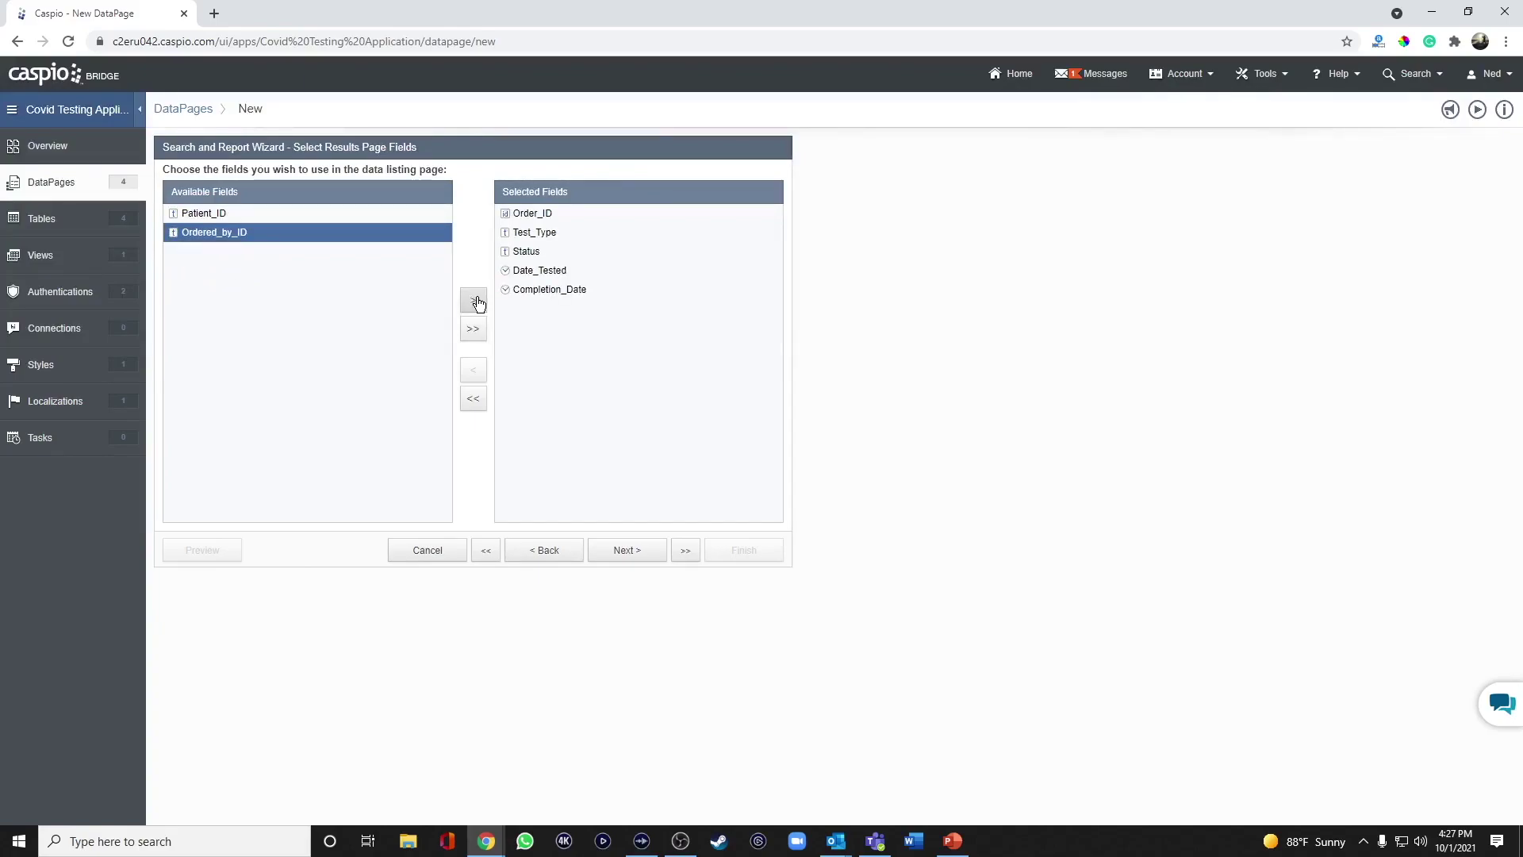
Enable inline delete and inline edit for the results.
click(625, 554)
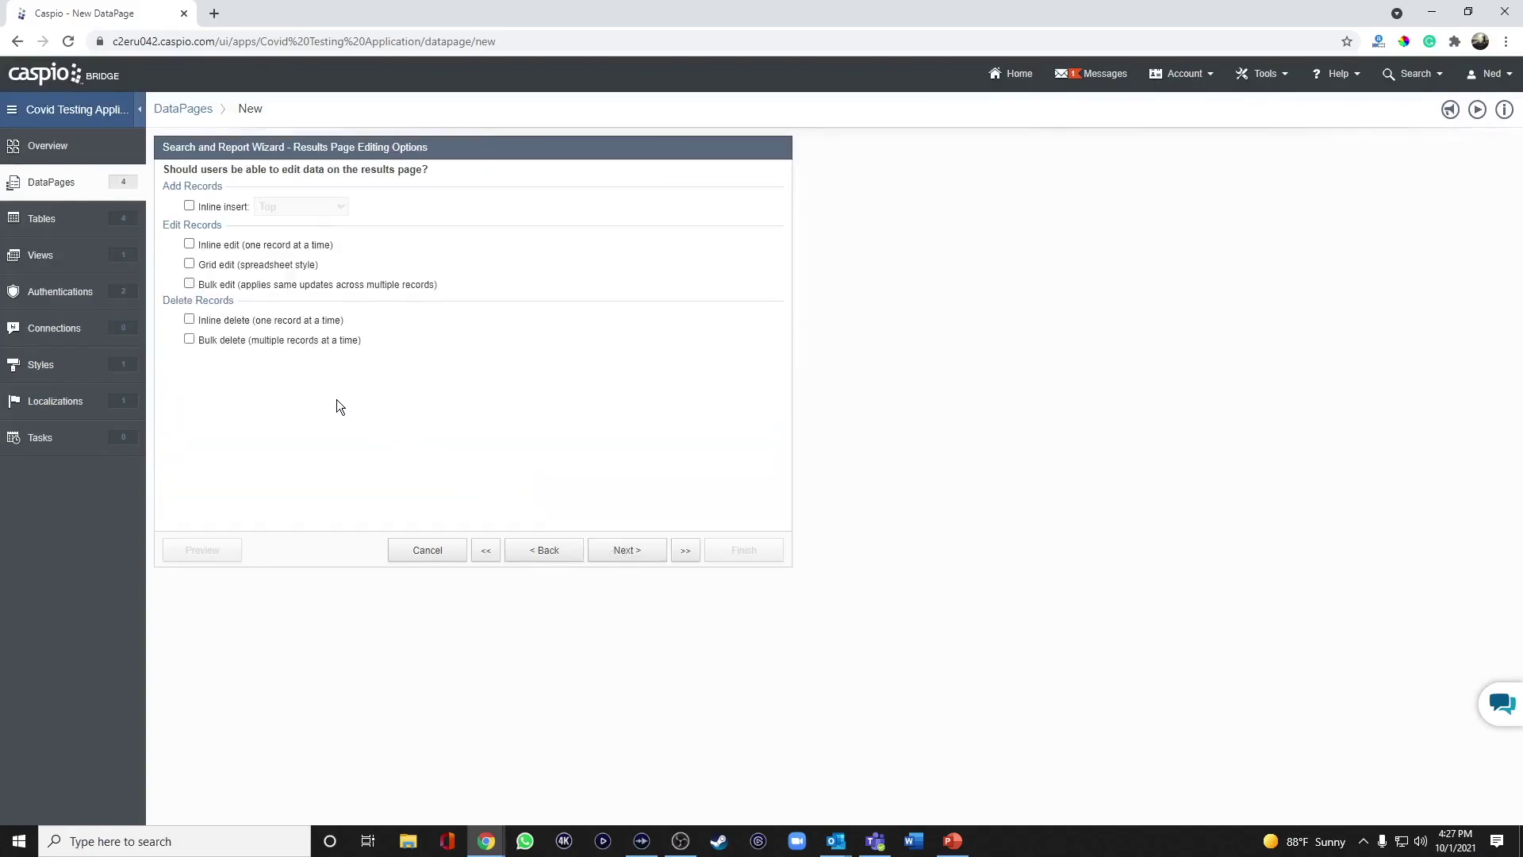
click(238, 323)
click(232, 246)
Make Status edit as a dropdown sourced from the covid_test_status_lookup table.
click(628, 553)
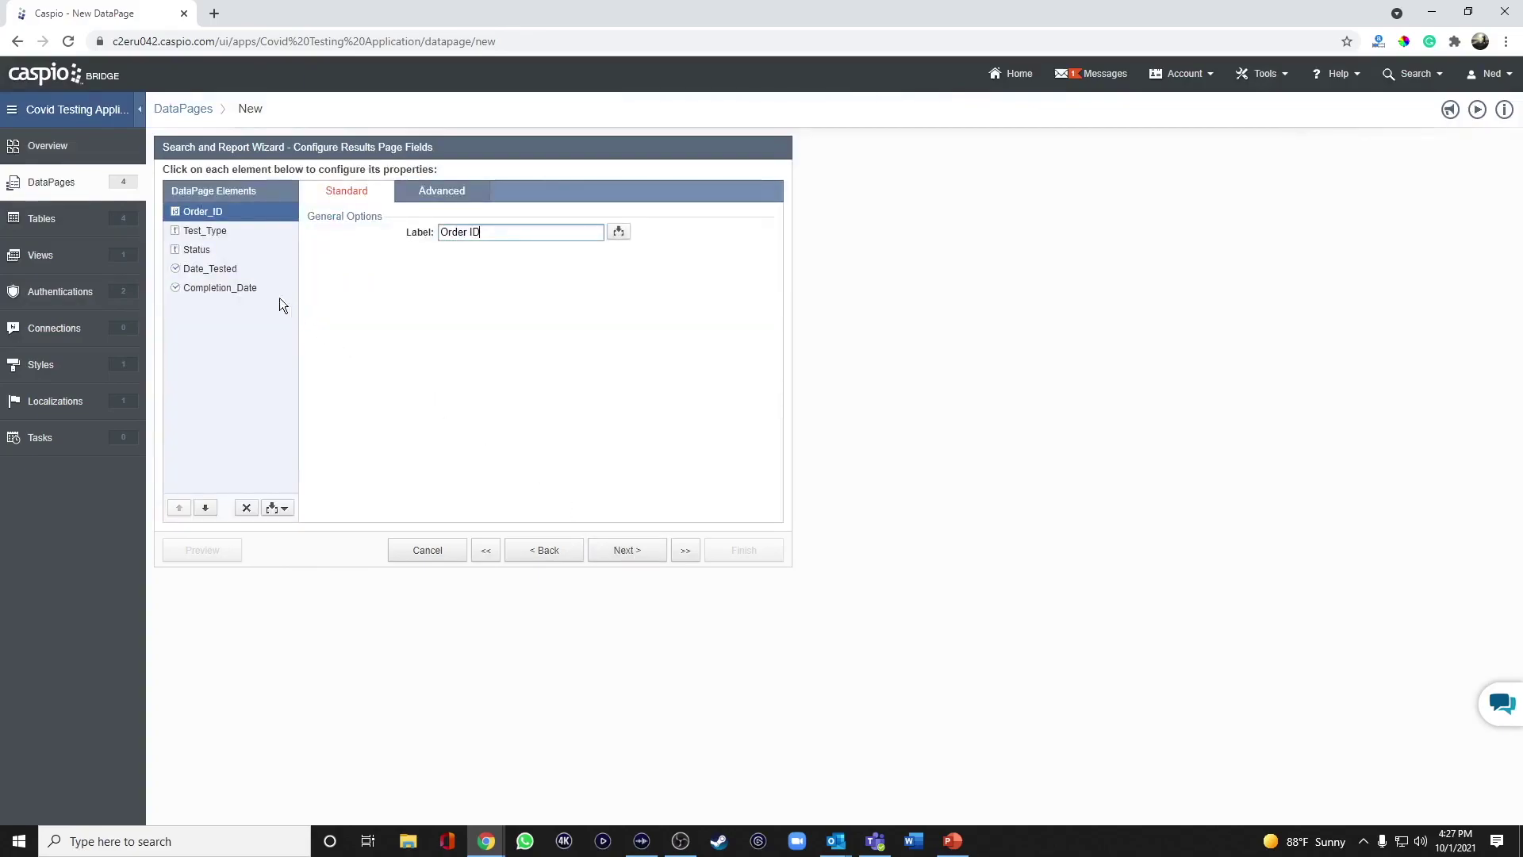
click(206, 255)
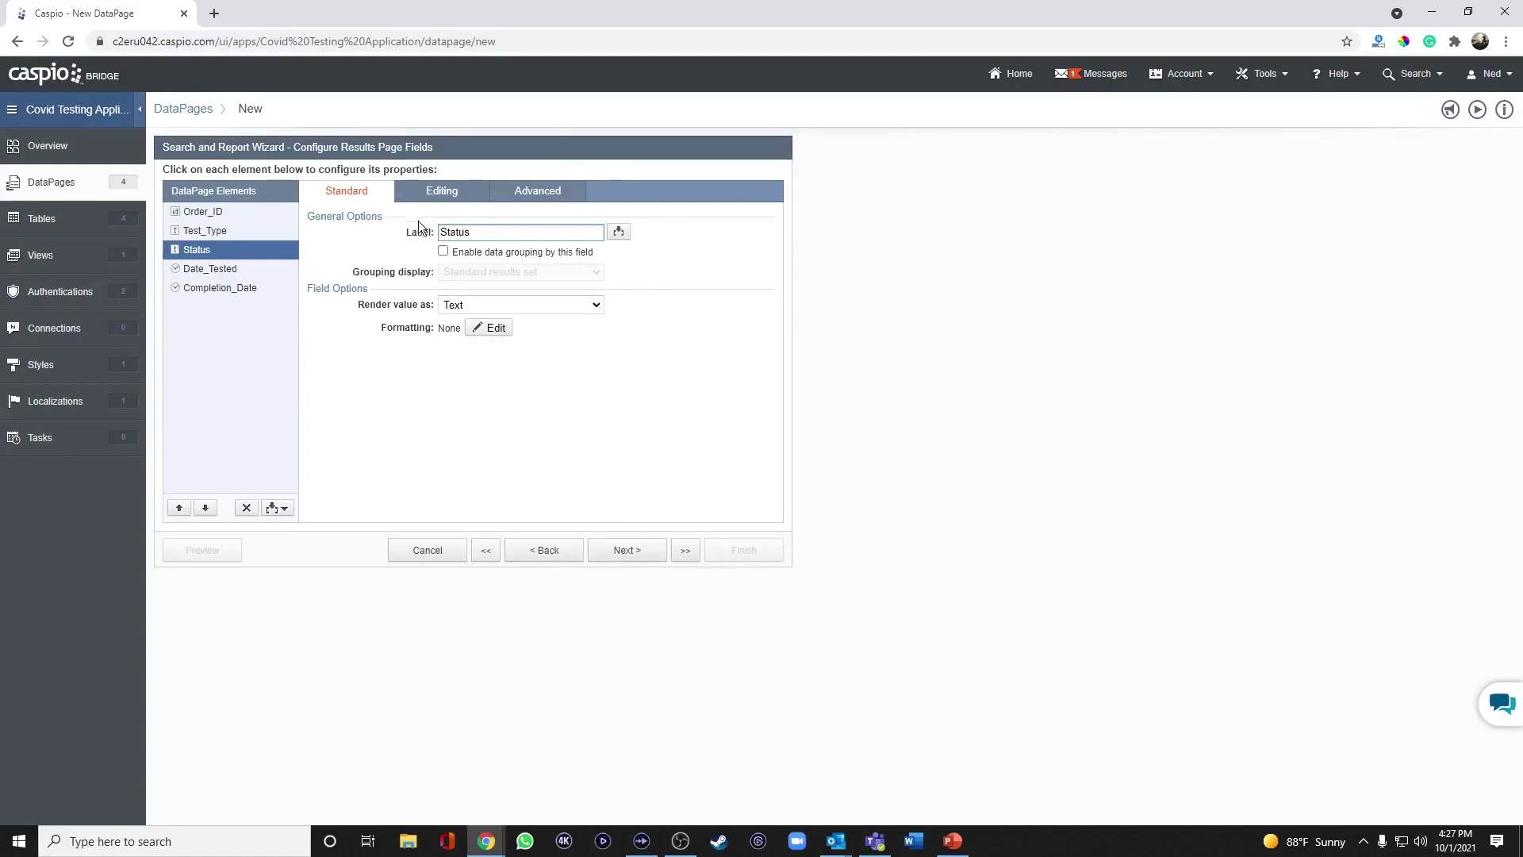
click(441, 195)
click(493, 252)
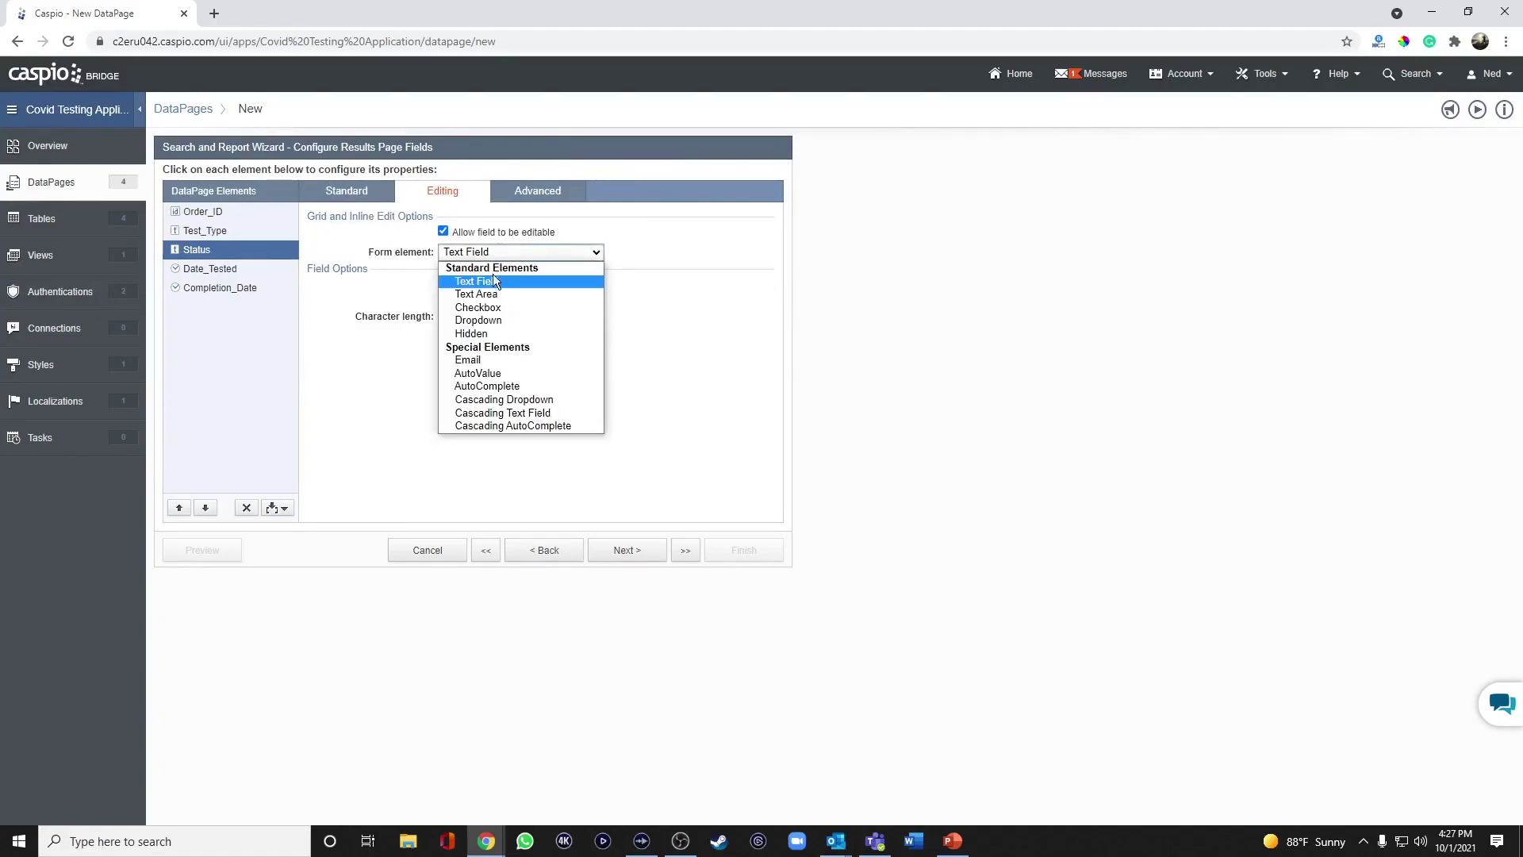
click(487, 319)
click(487, 305)
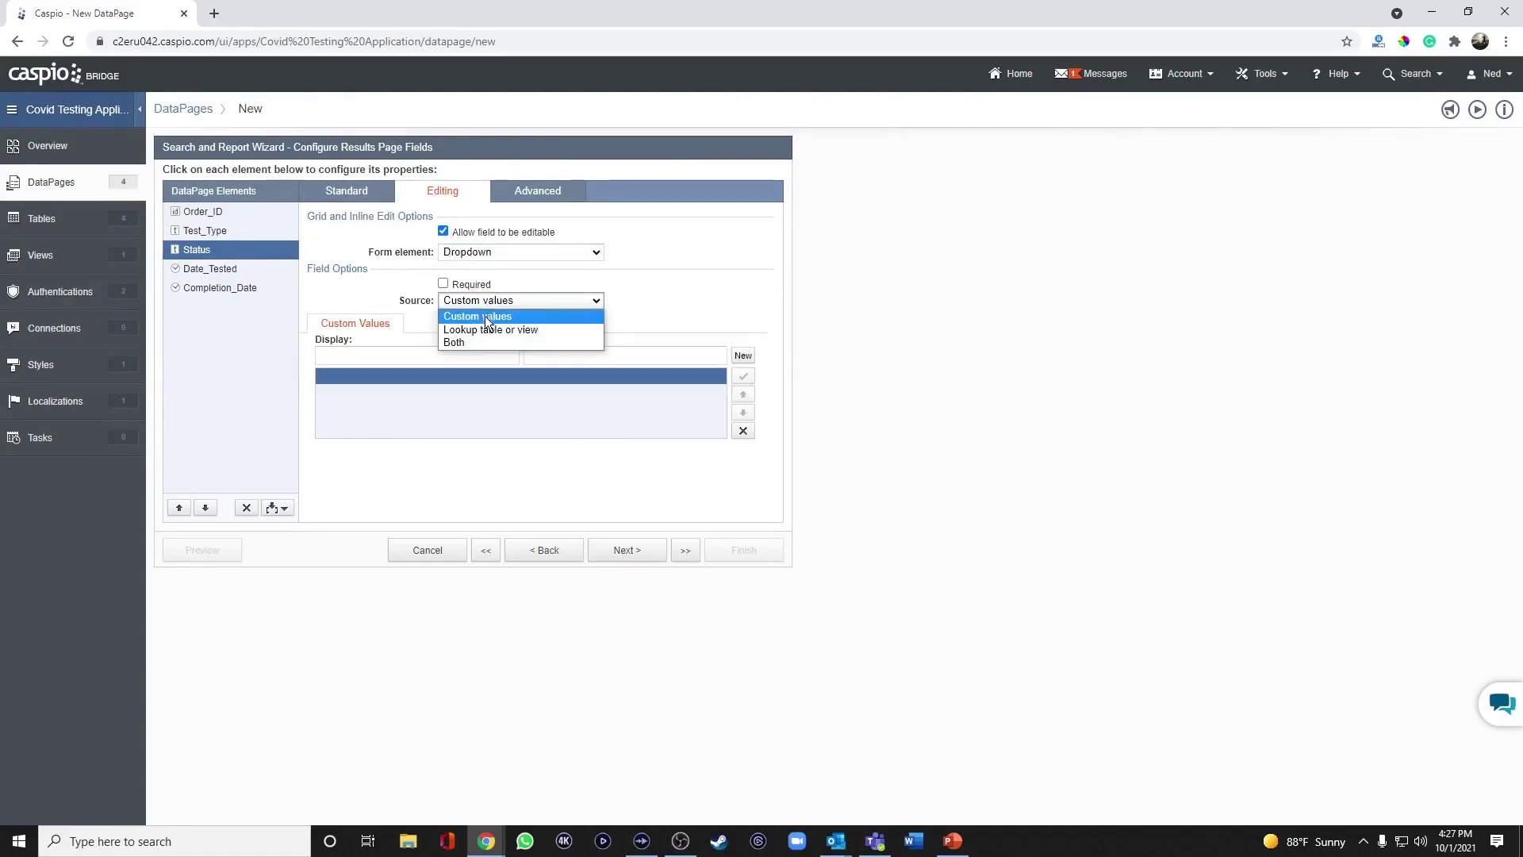
click(486, 325)
click(492, 346)
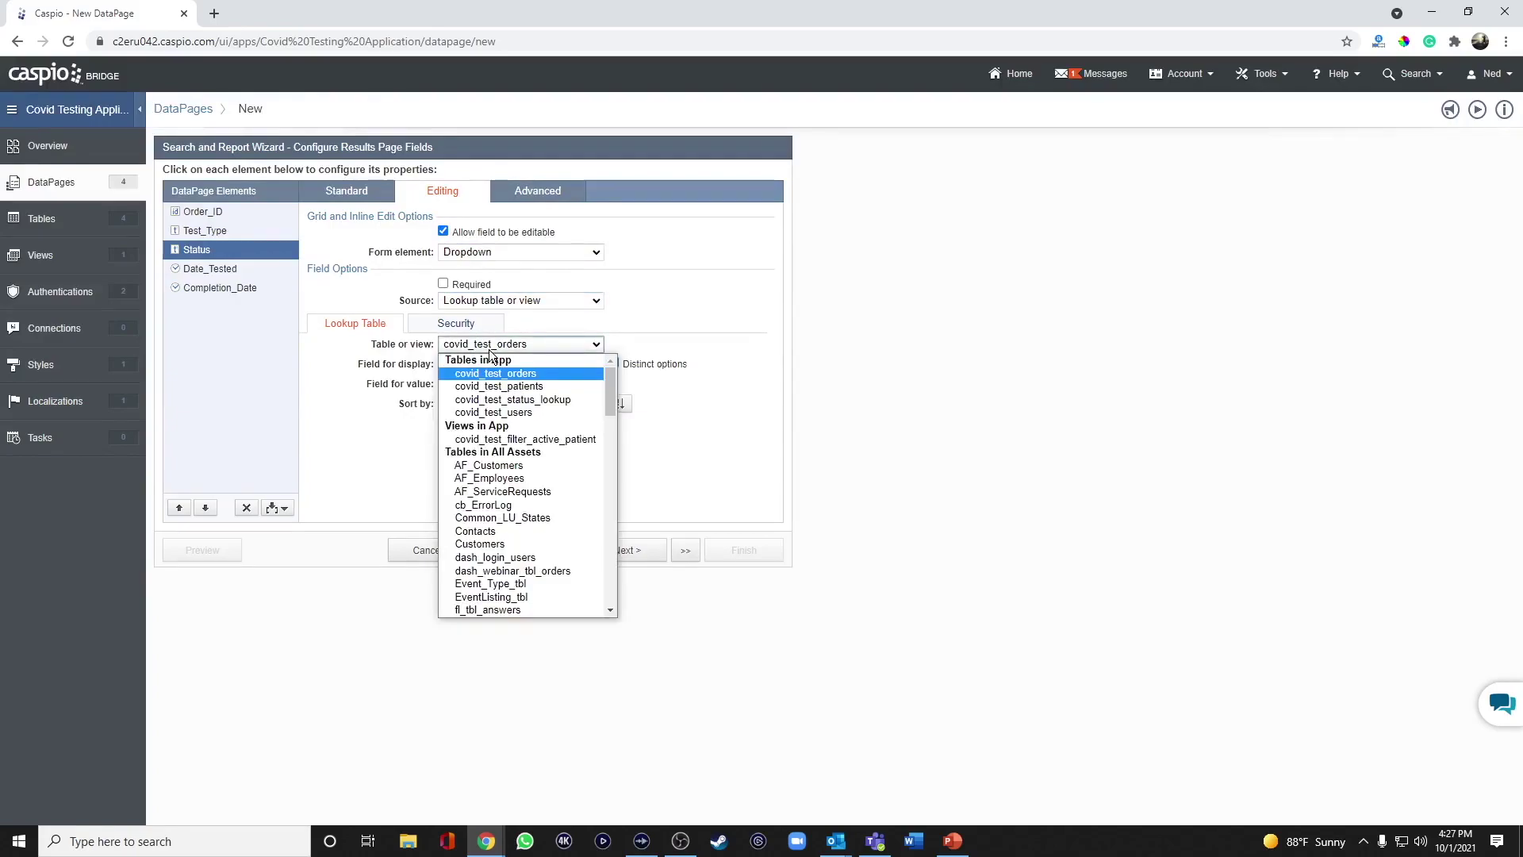
click(508, 399)
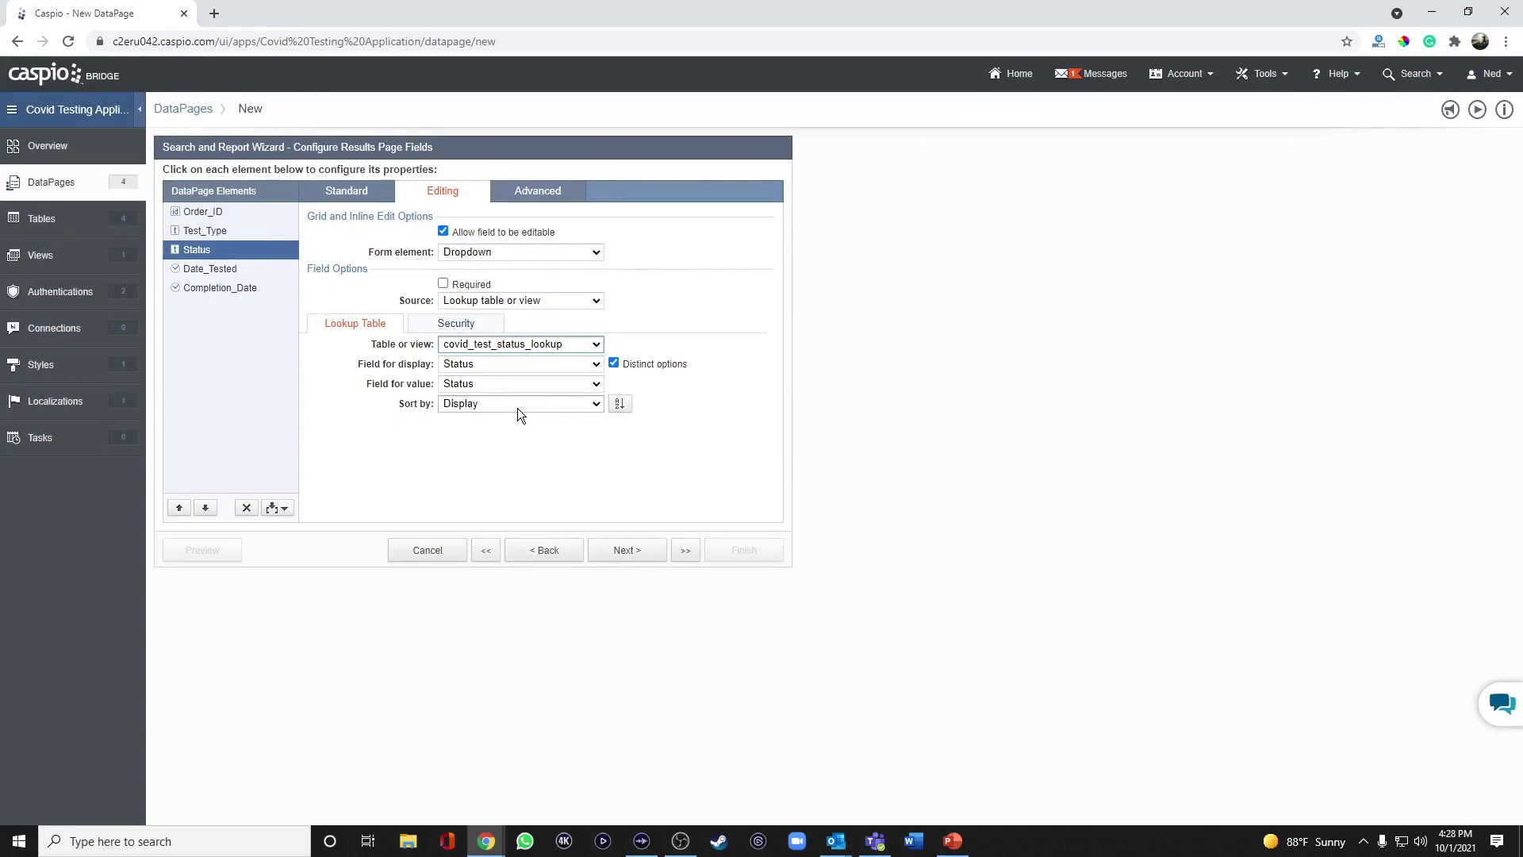
click(216, 230)
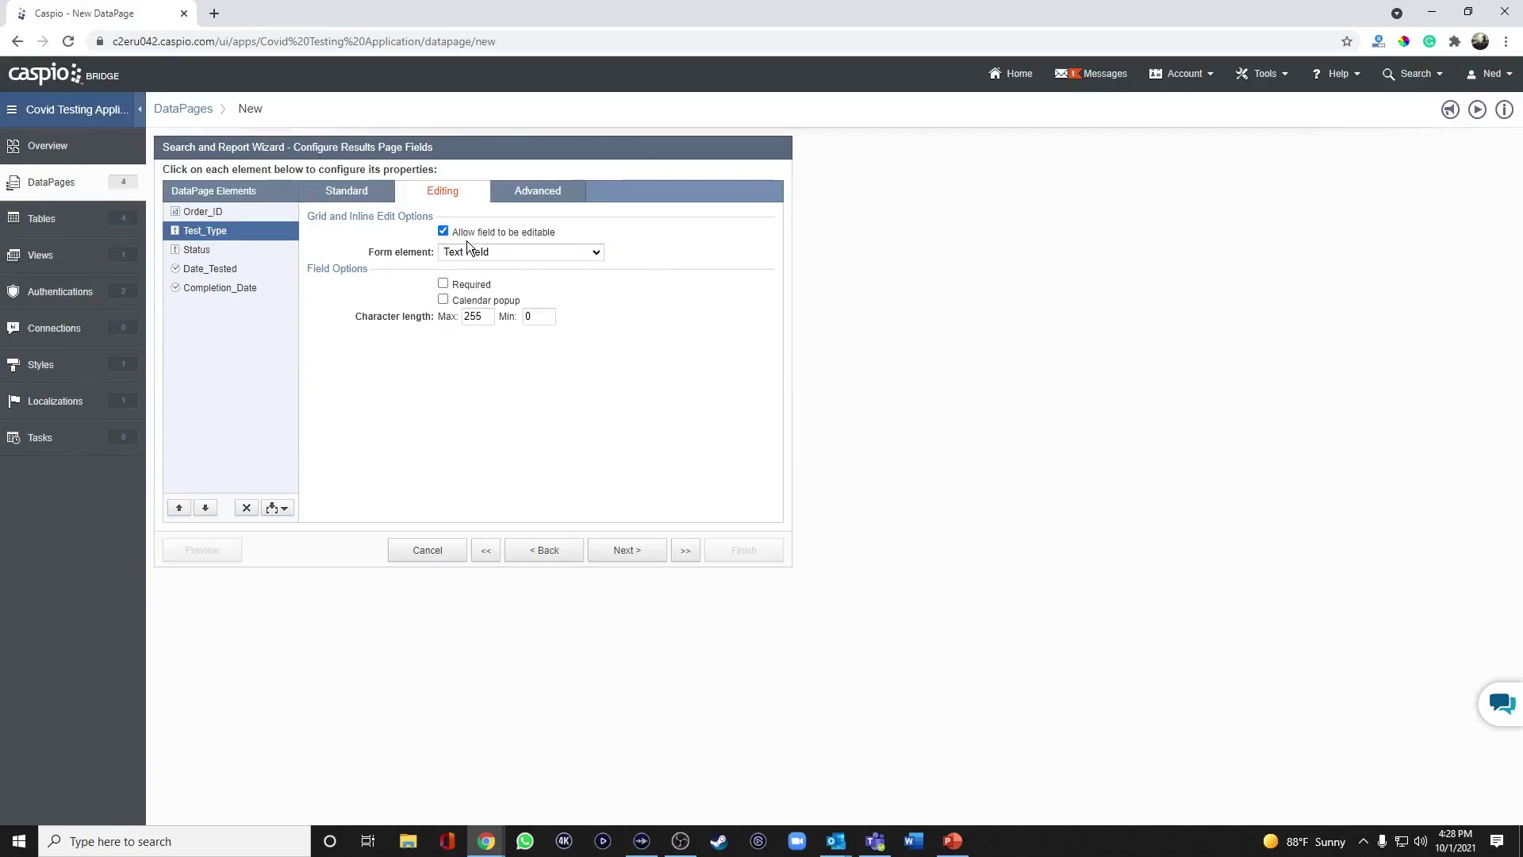
Sort the results by Date_Tested in descending order.
click(632, 553)
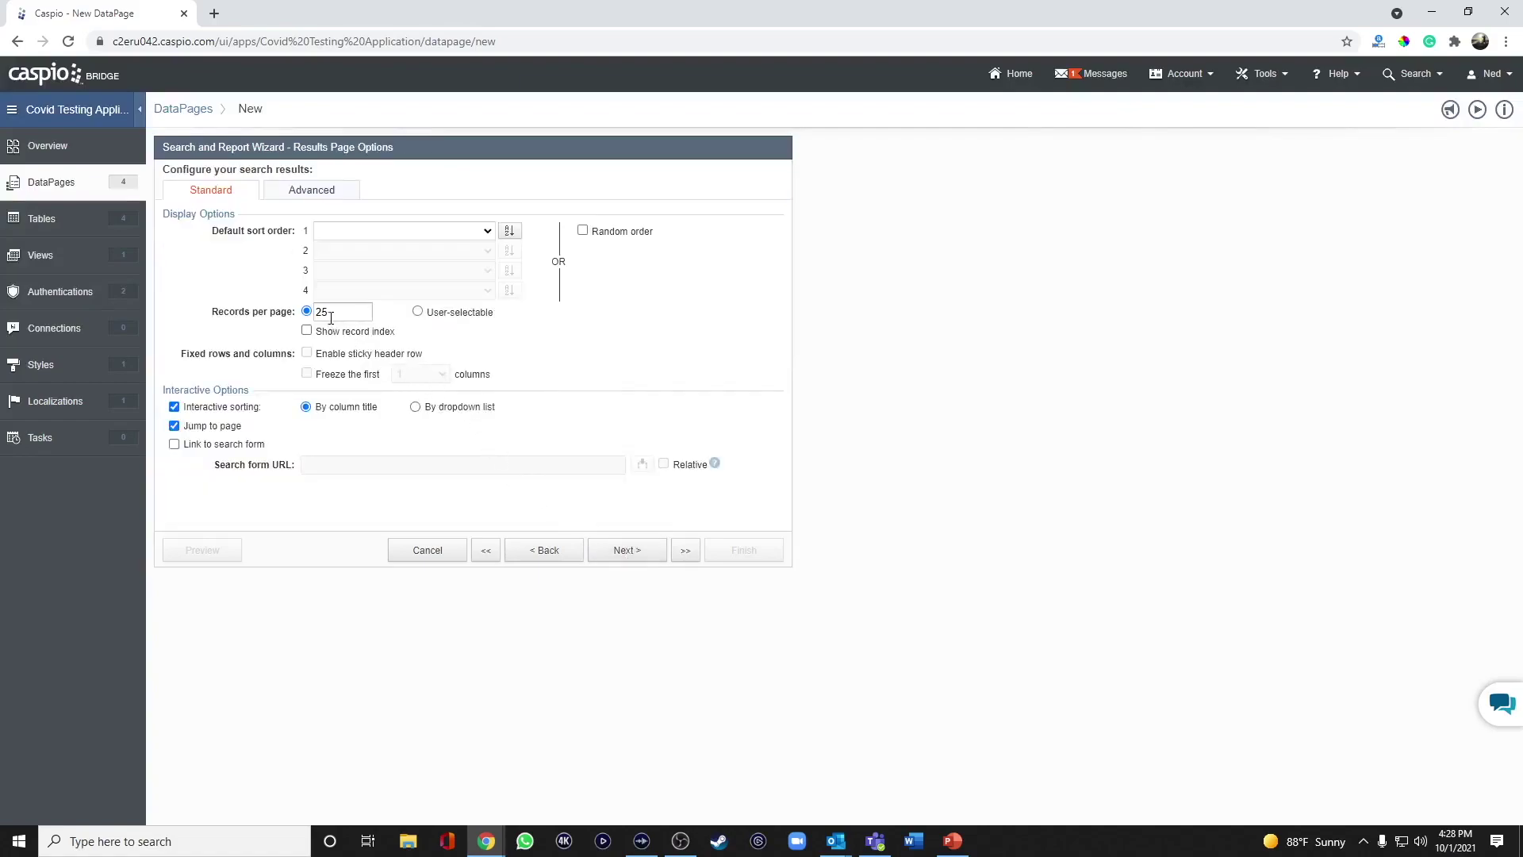
click(483, 229)
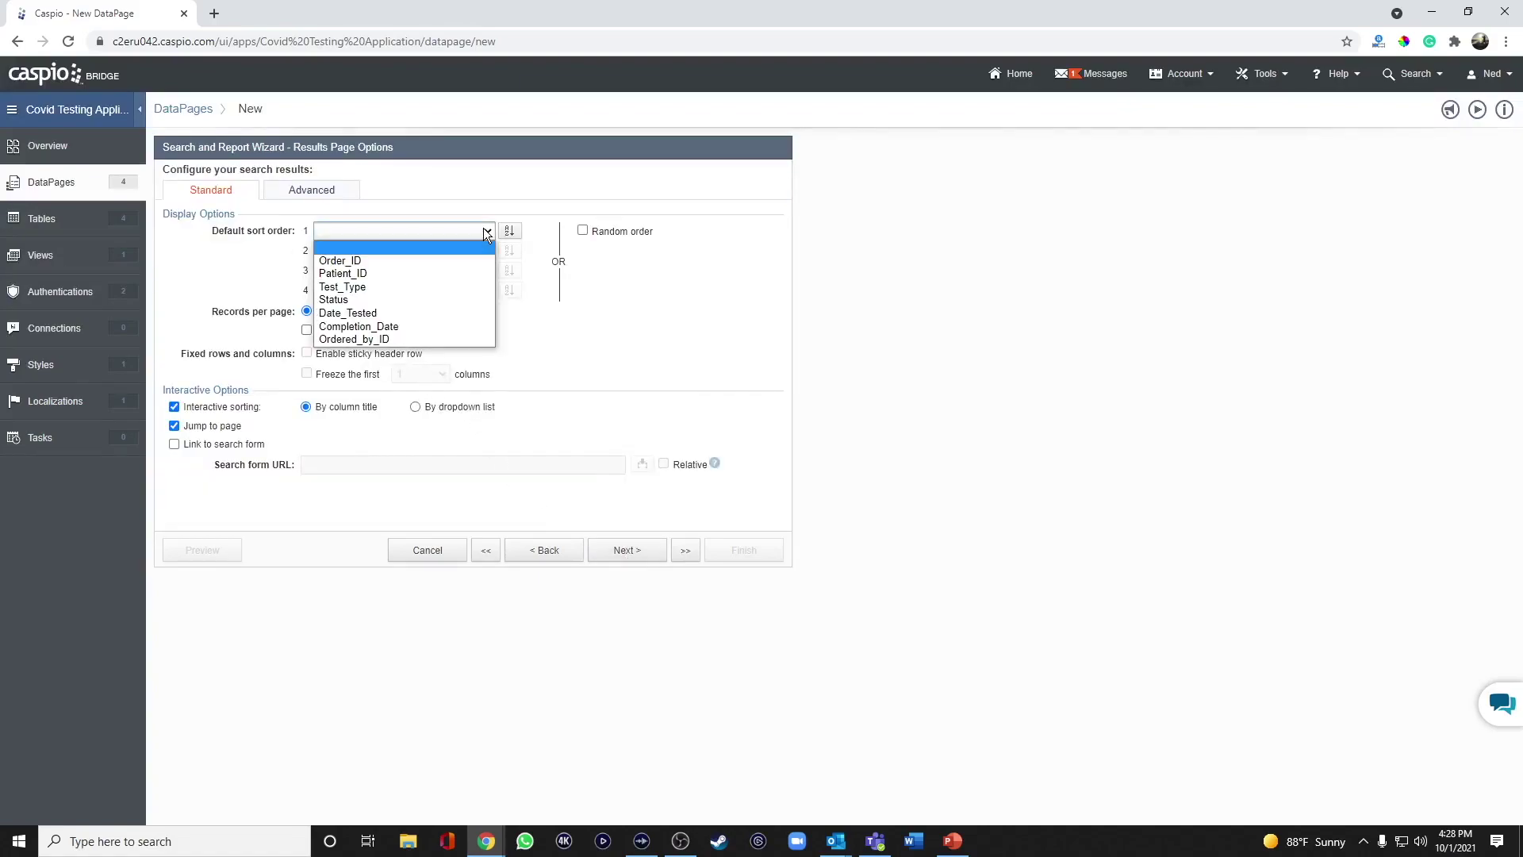
click(400, 314)
click(514, 234)
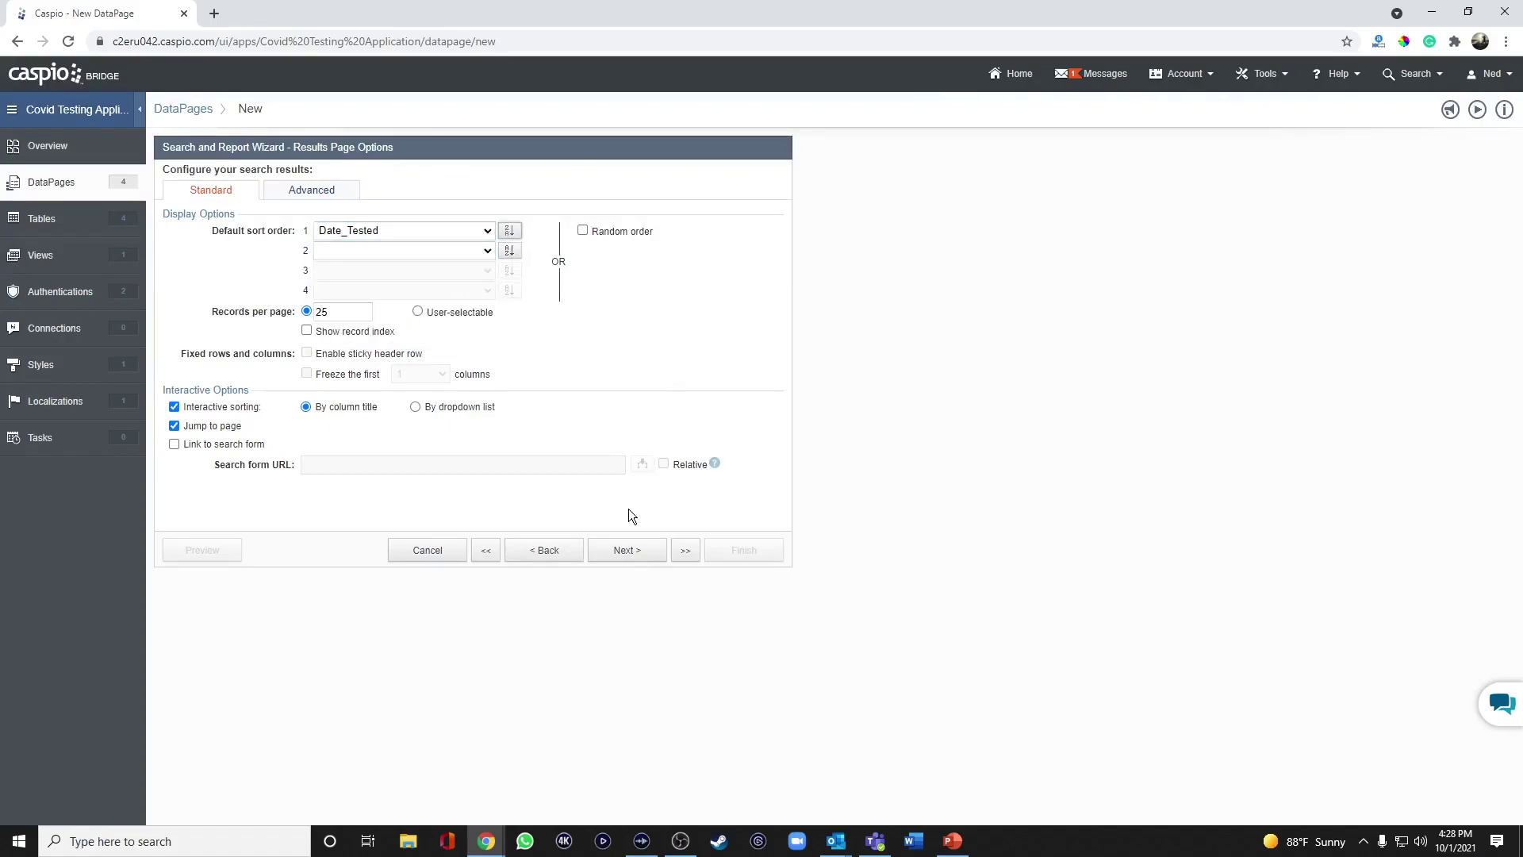
Choose No Details Page and save the report.
click(623, 555)
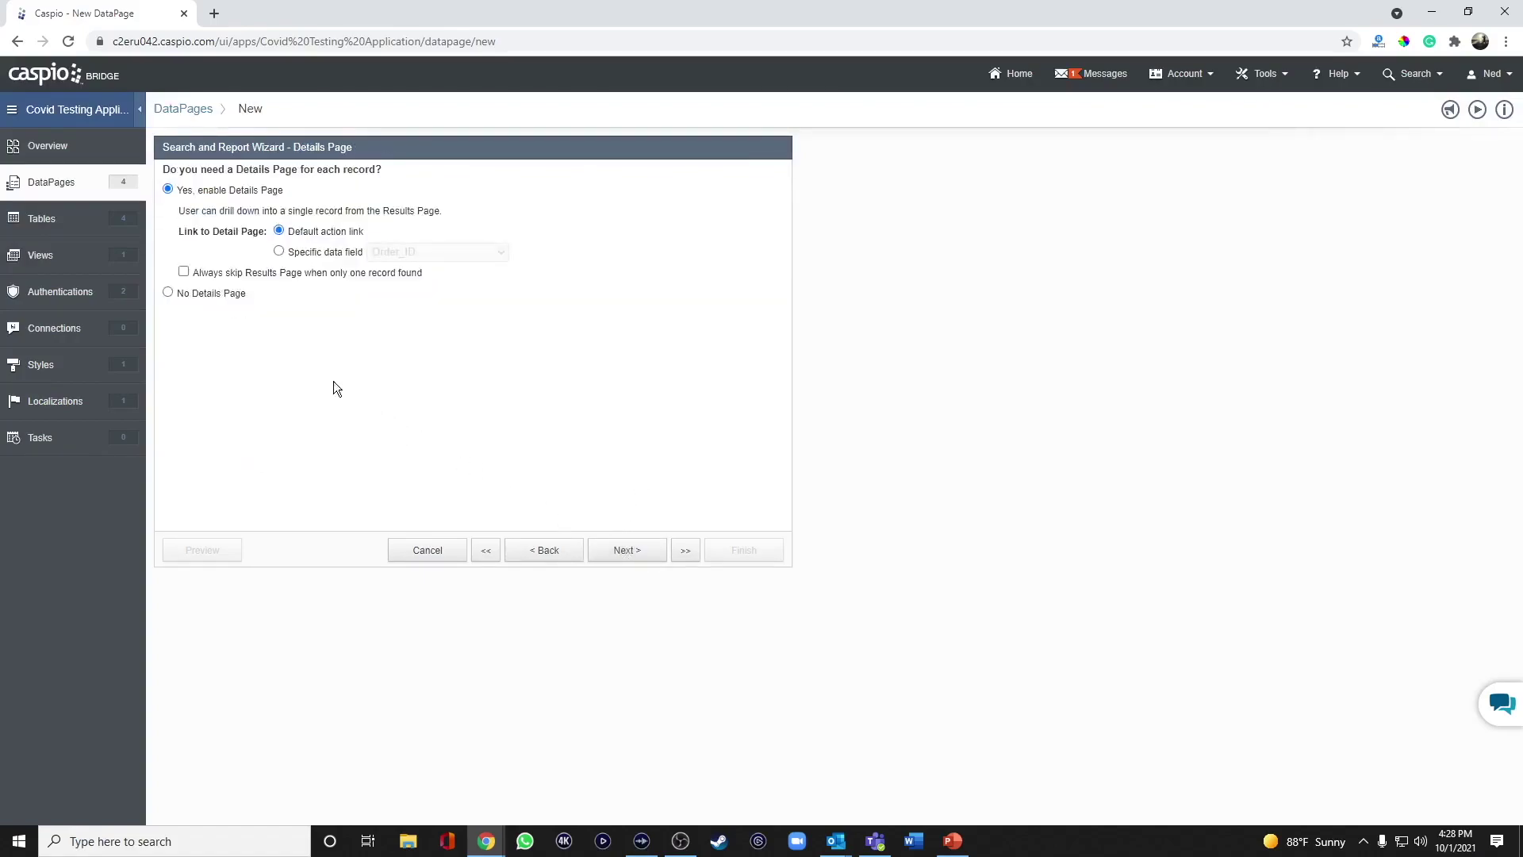
click(218, 295)
click(752, 553)
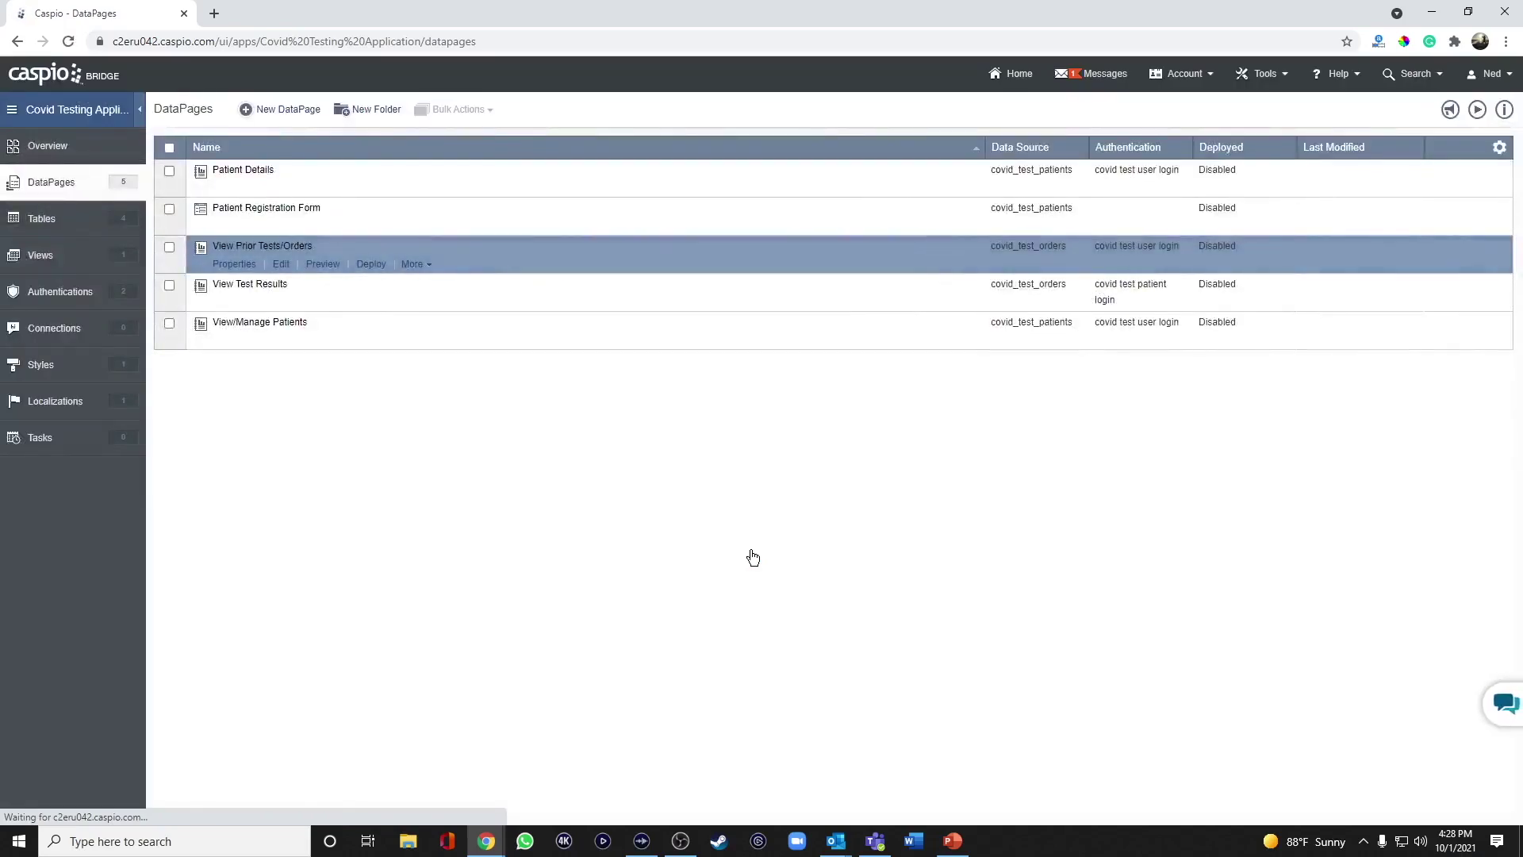
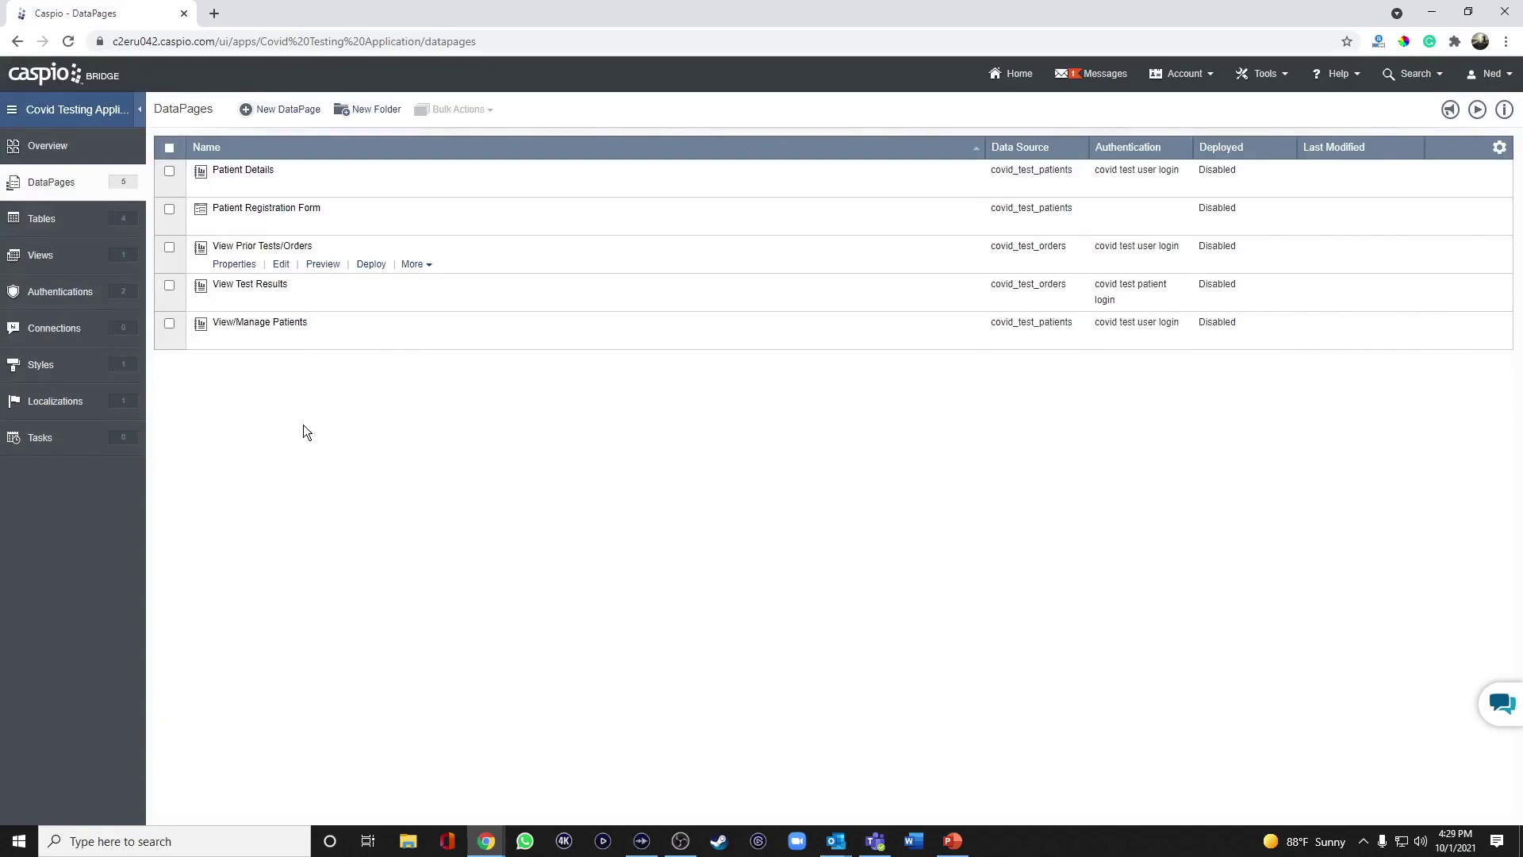
Start a new Submission Form DataPage using the covid_test_orders table.
click(297, 111)
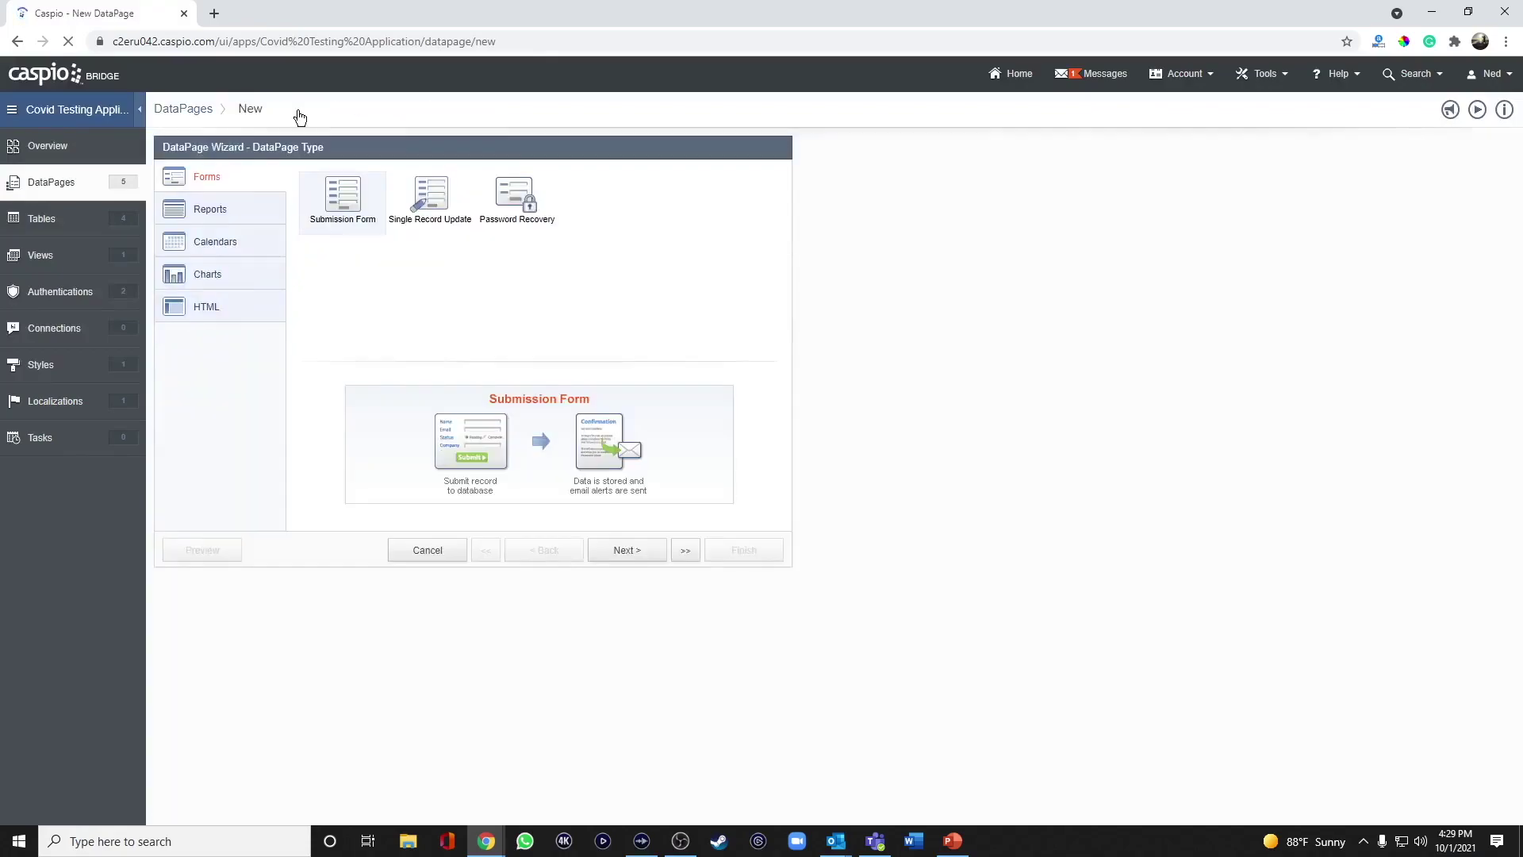
click(624, 552)
click(293, 219)
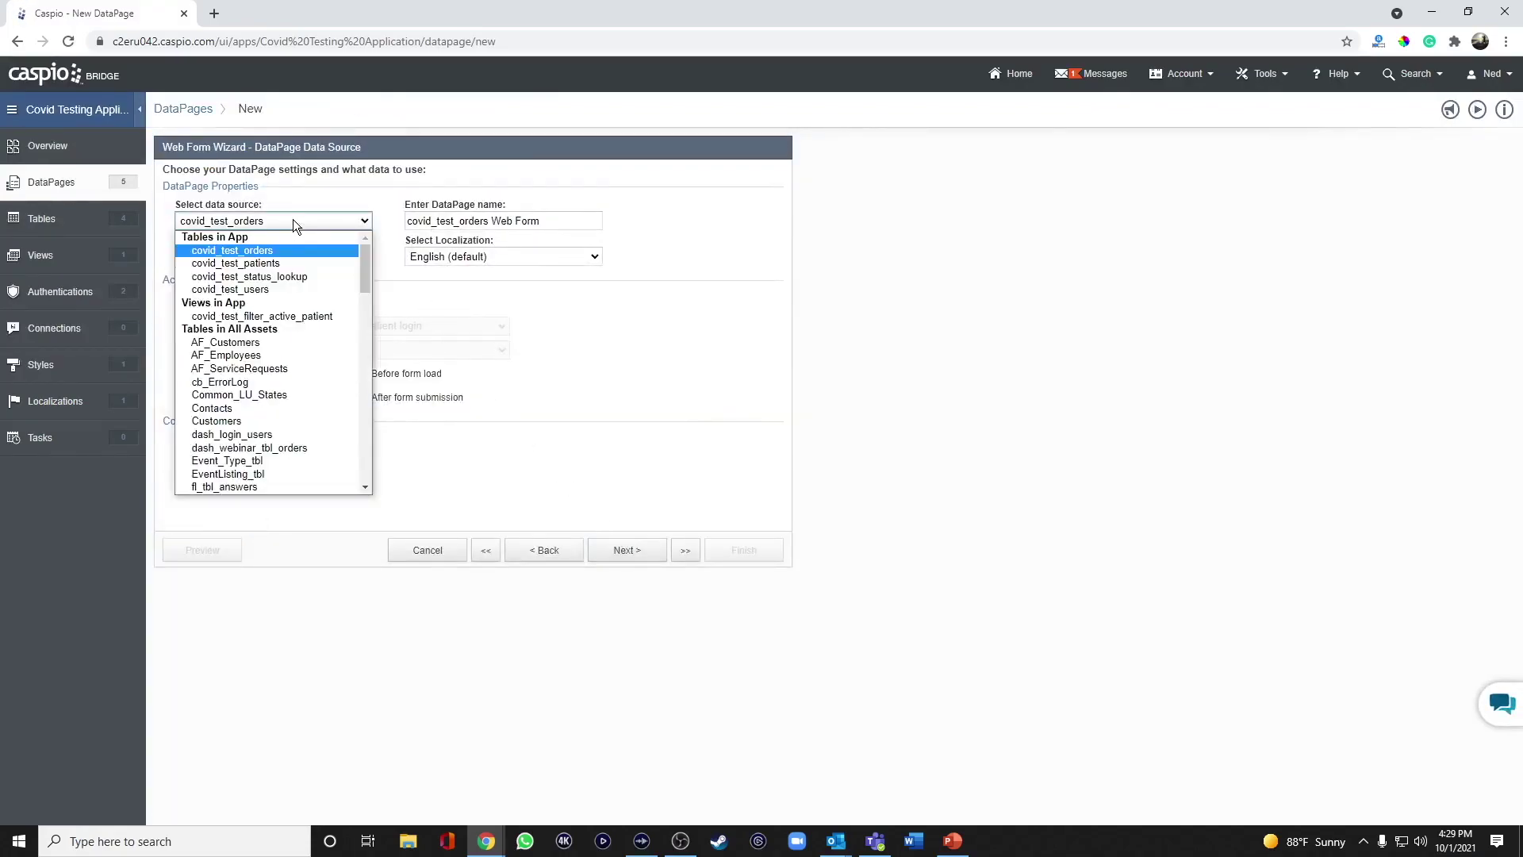
click(270, 252)
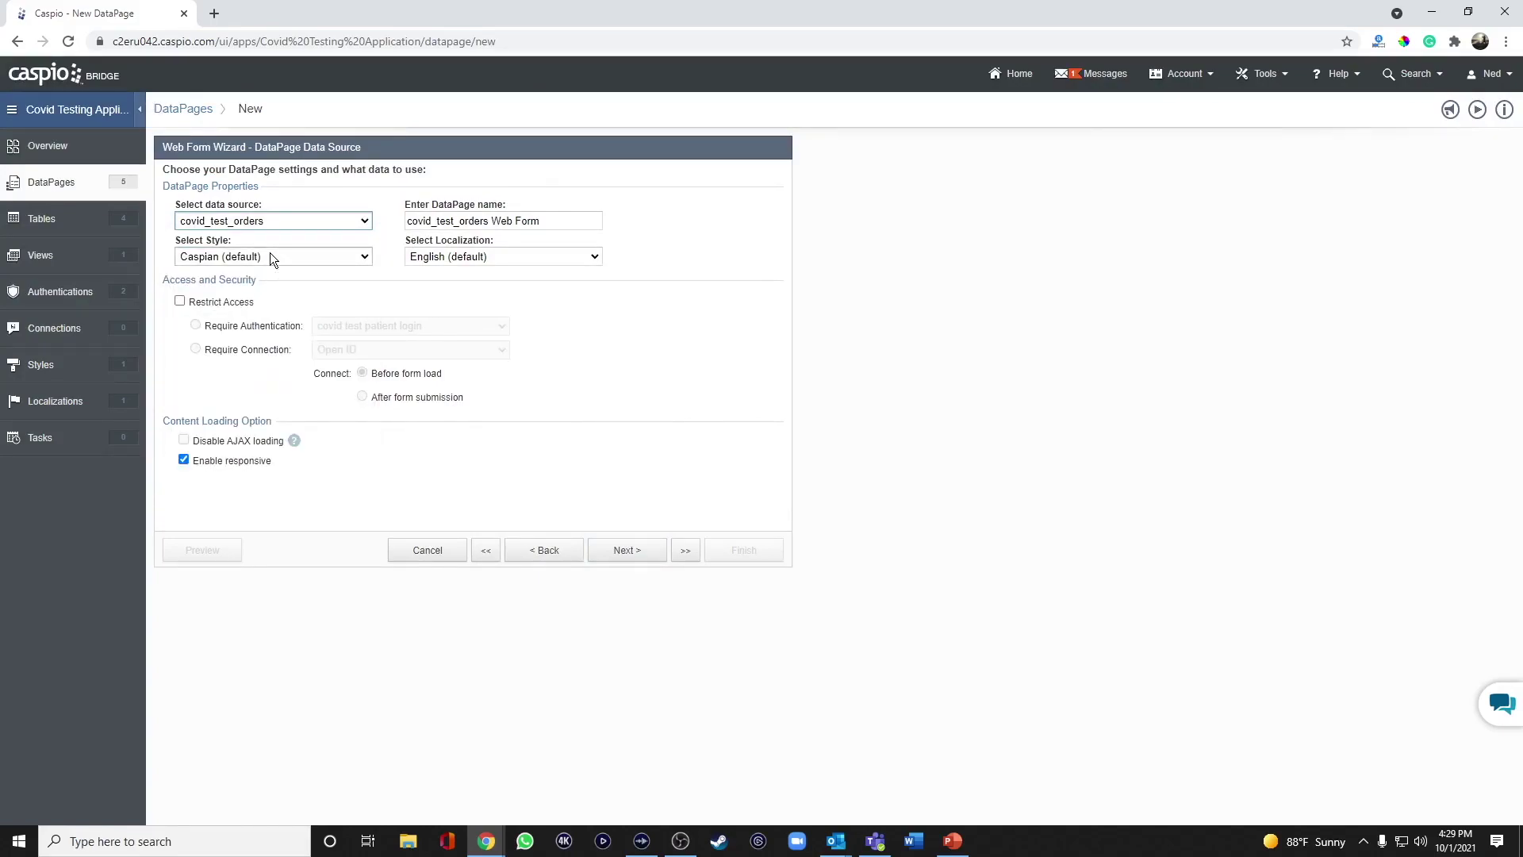
Name the DataPage 'Order Form' and restrict access to the covid test user login.
triple_click(498, 221)
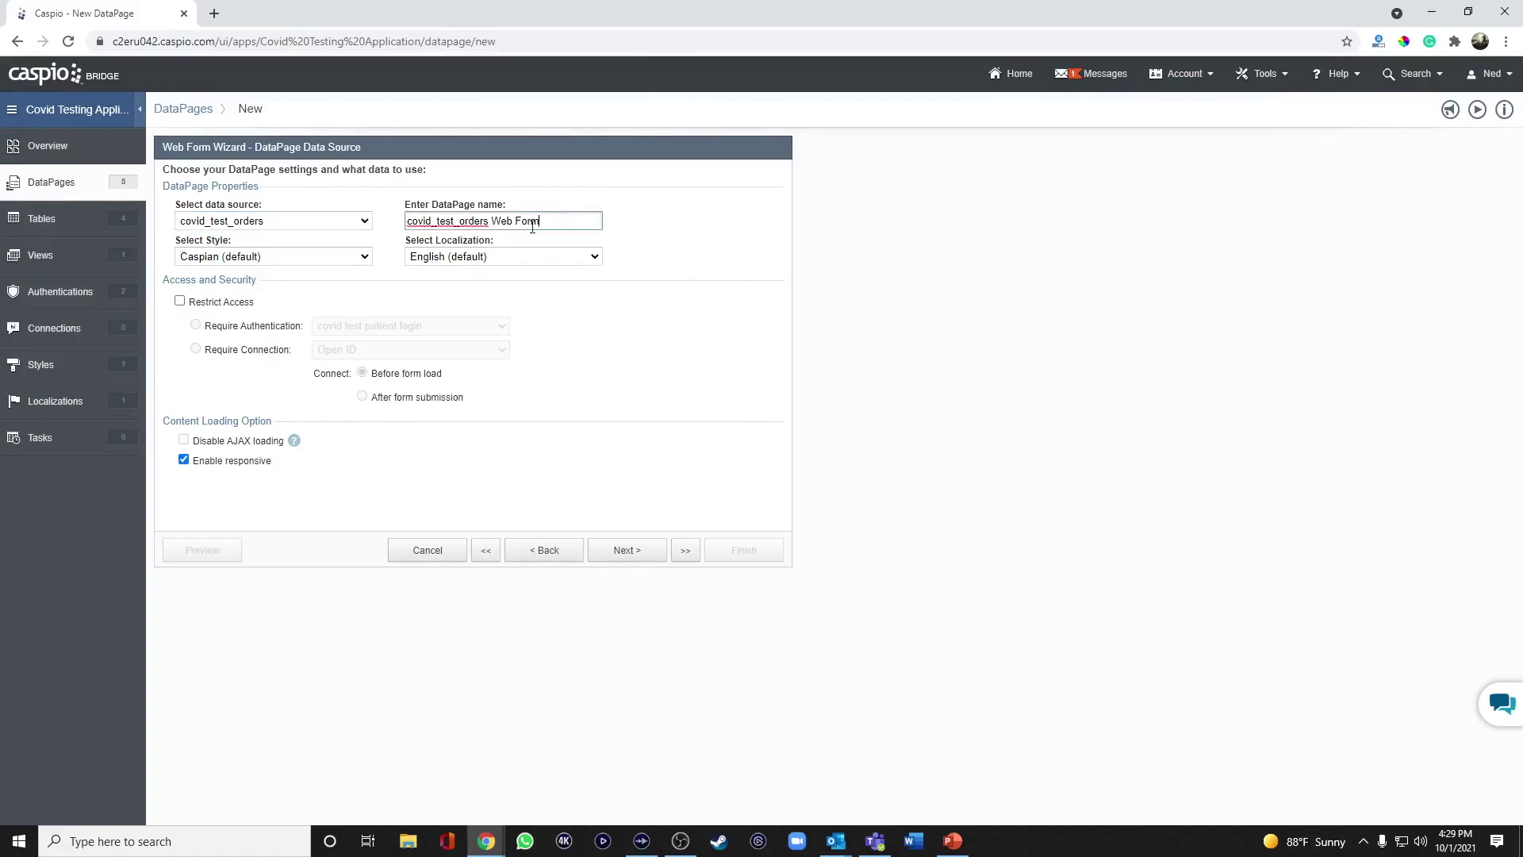
text(Order Form)
click(181, 302)
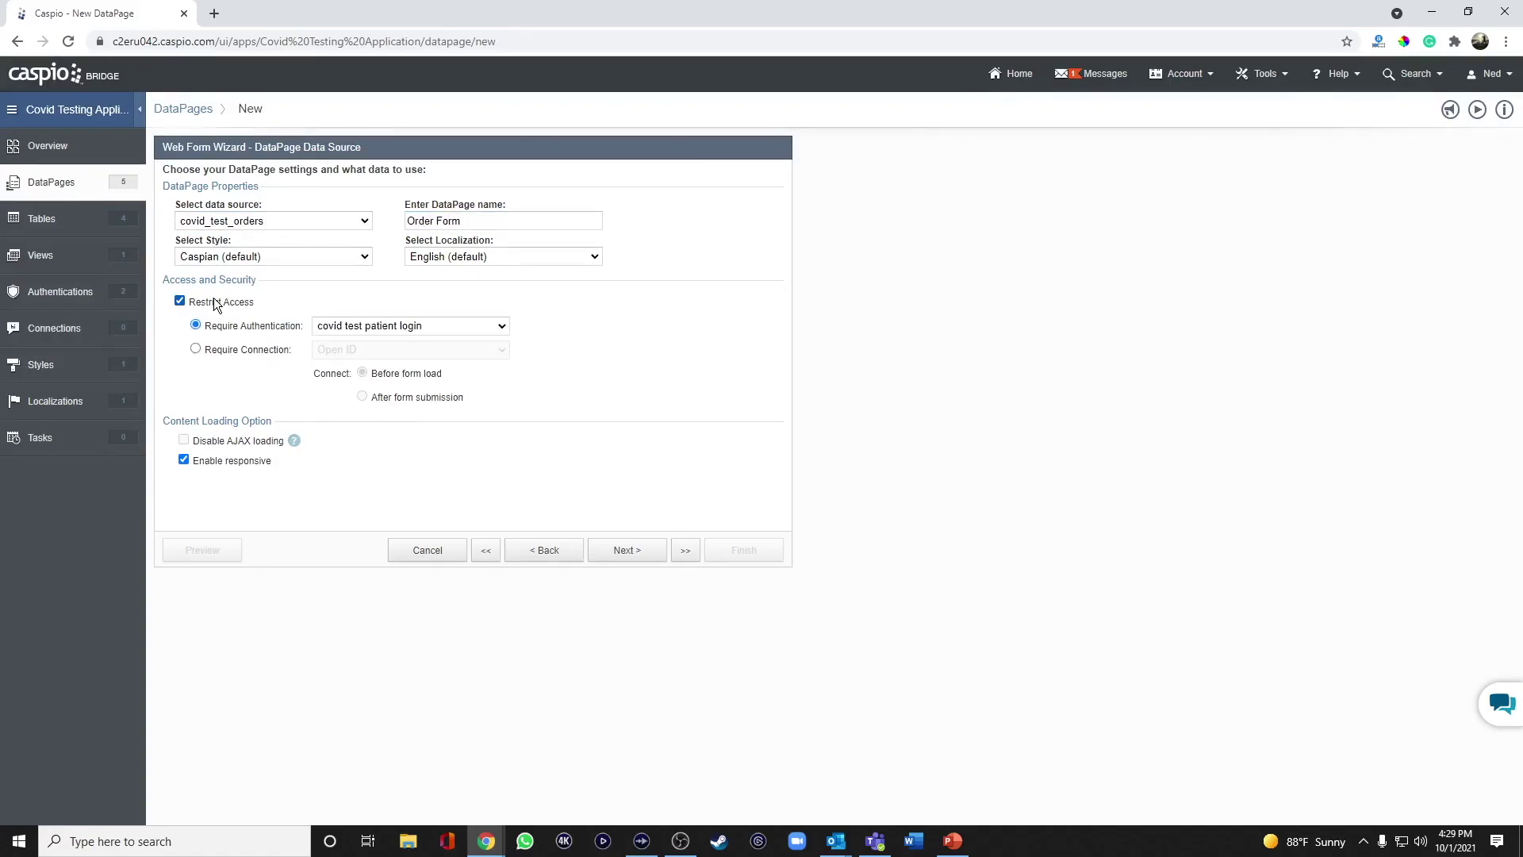
click(362, 324)
click(379, 368)
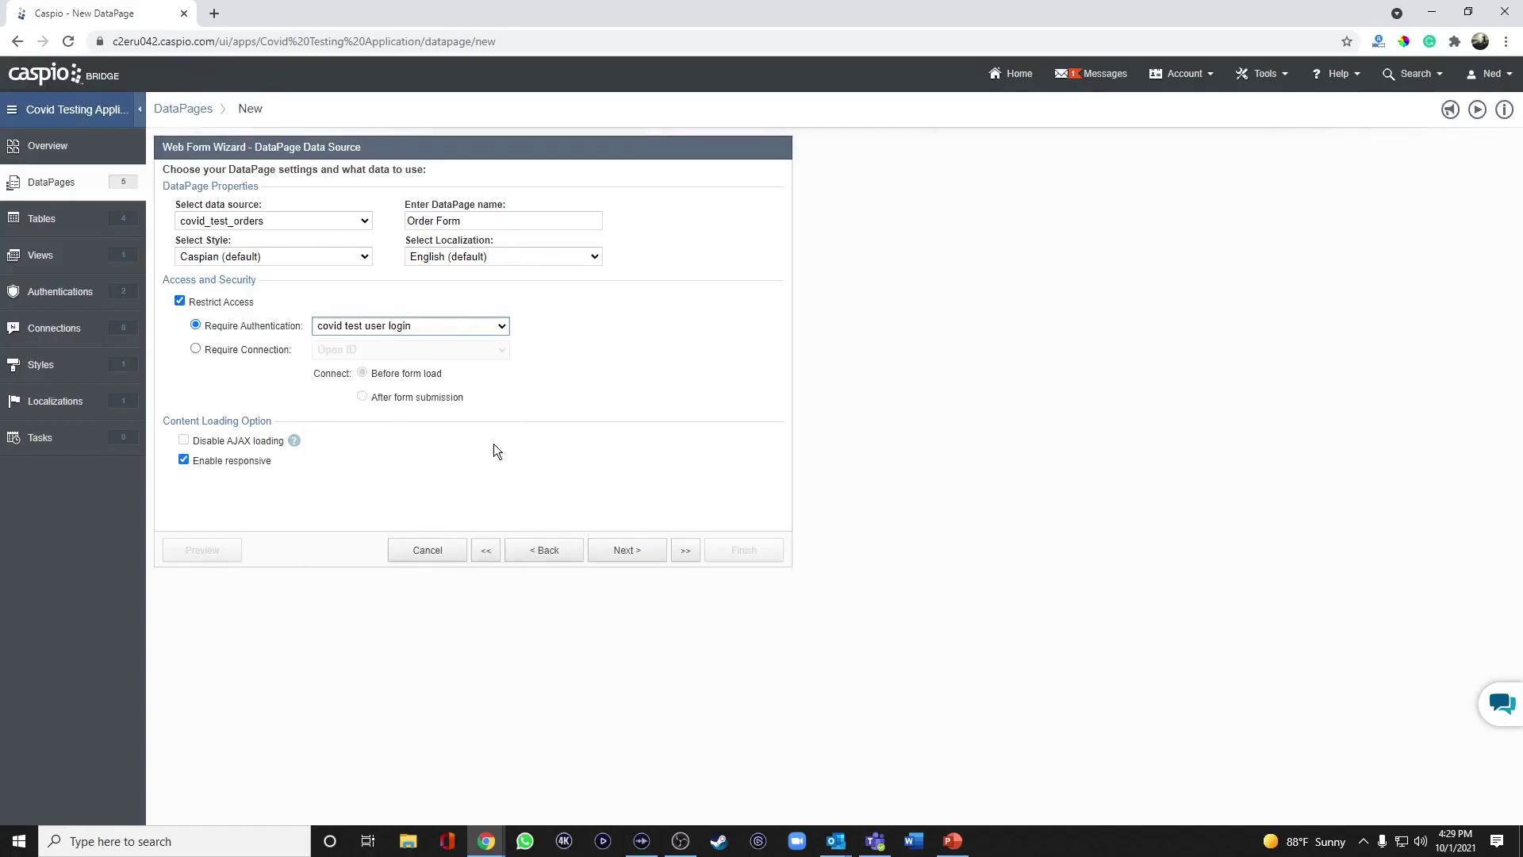
click(614, 547)
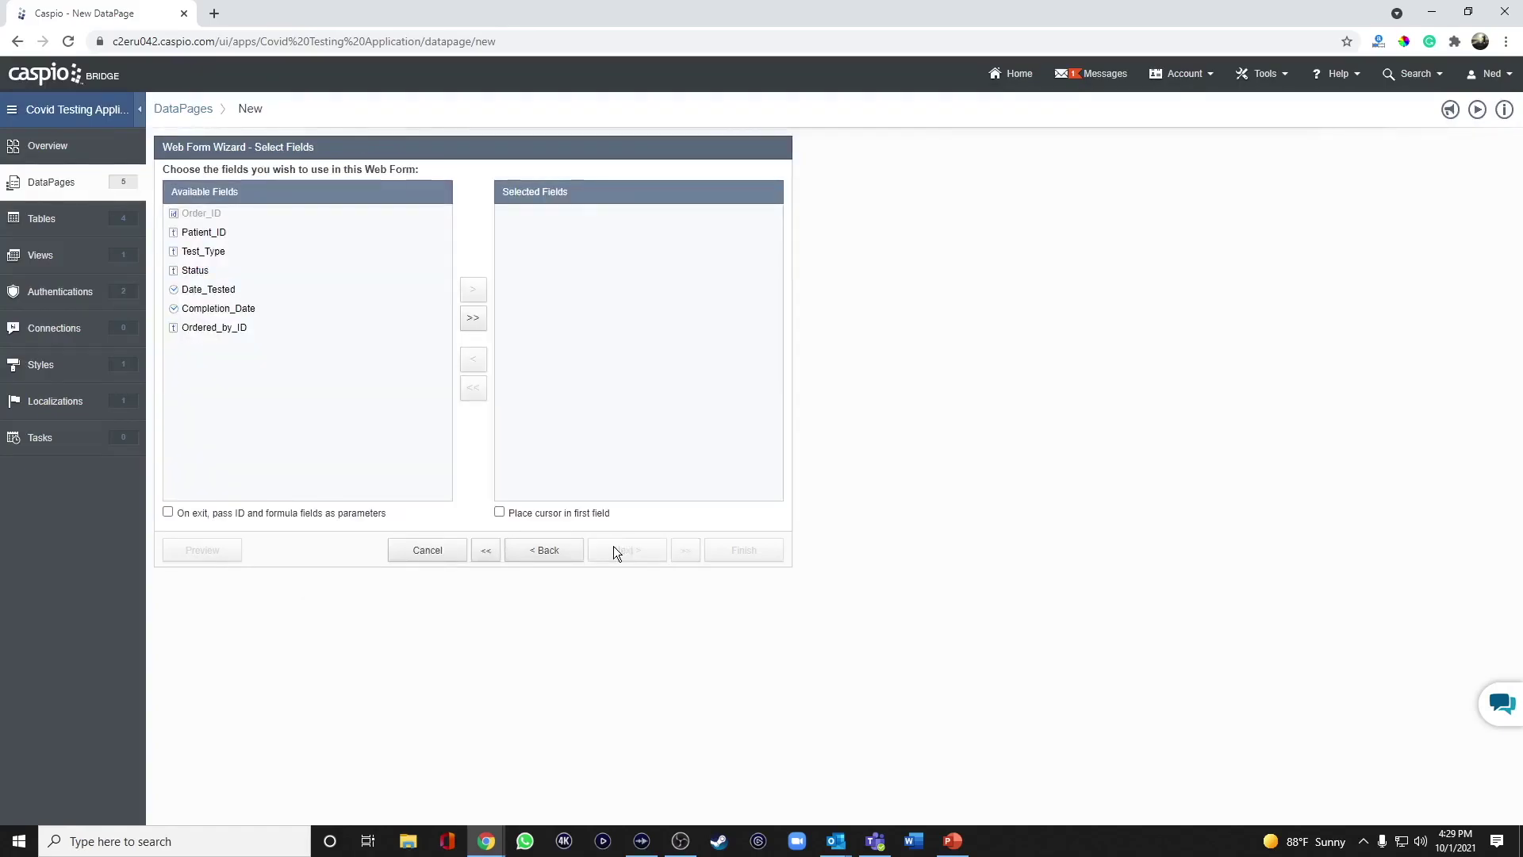
Add Patient_ID, Test_Type, Status, Date_Tested and Ordered_by_ID to the form's fields.
click(208, 233)
click(476, 295)
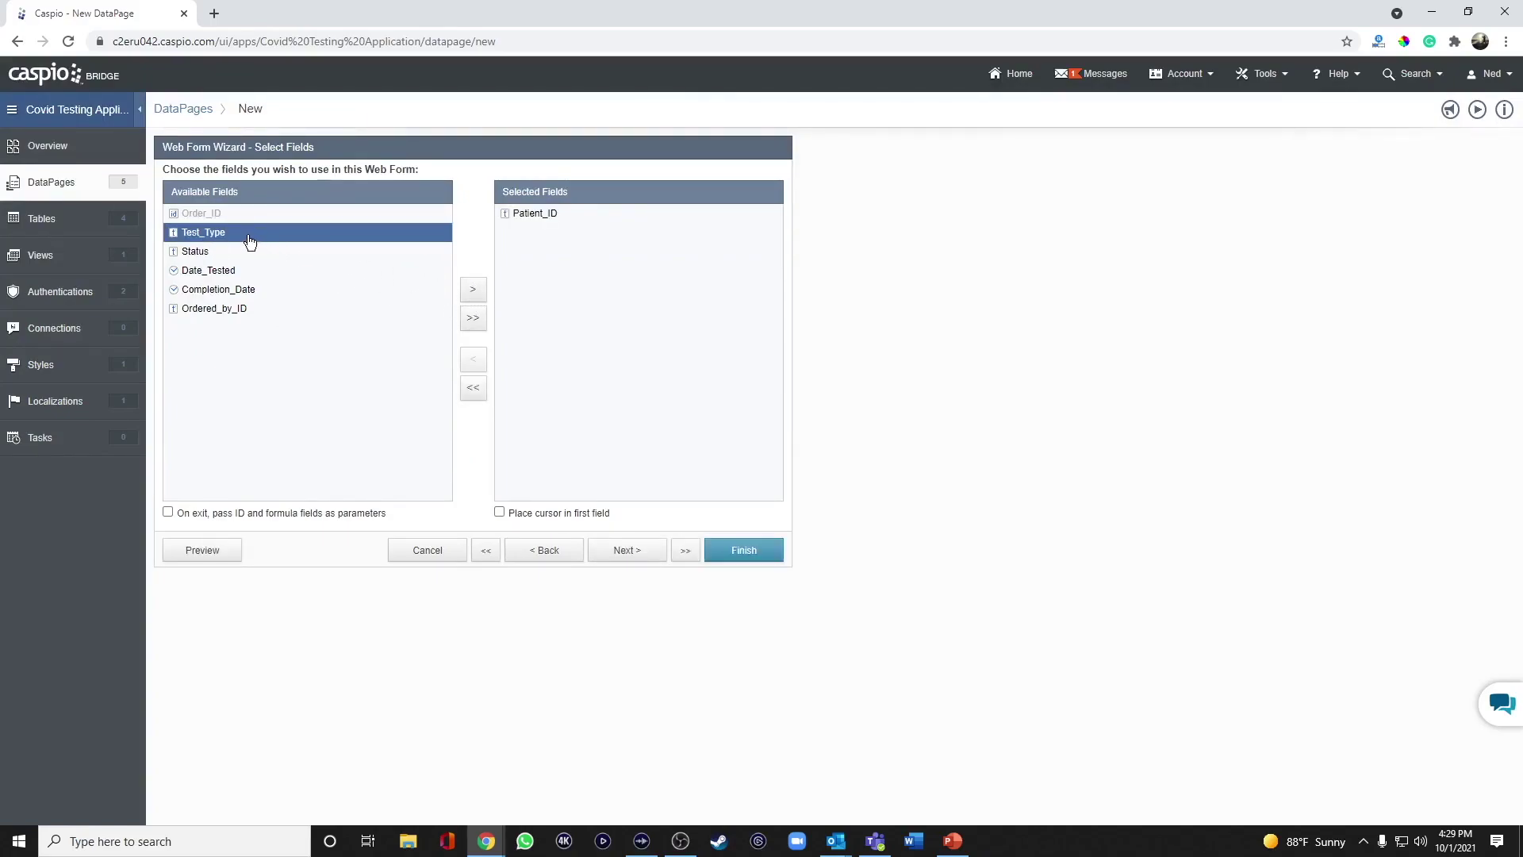
click(475, 292)
click(476, 294)
click(476, 295)
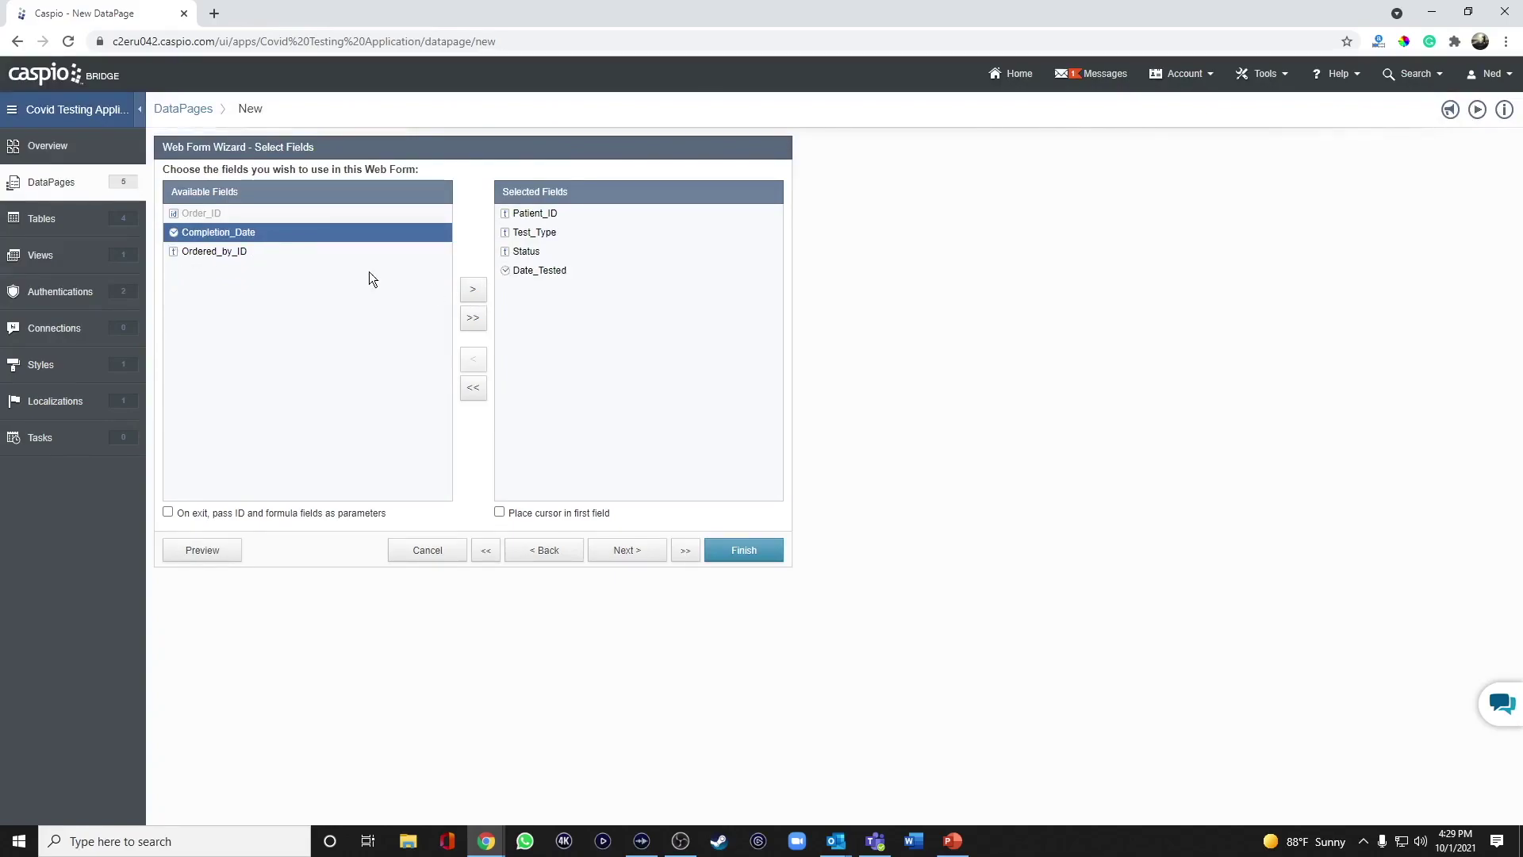
click(296, 253)
click(472, 291)
click(631, 550)
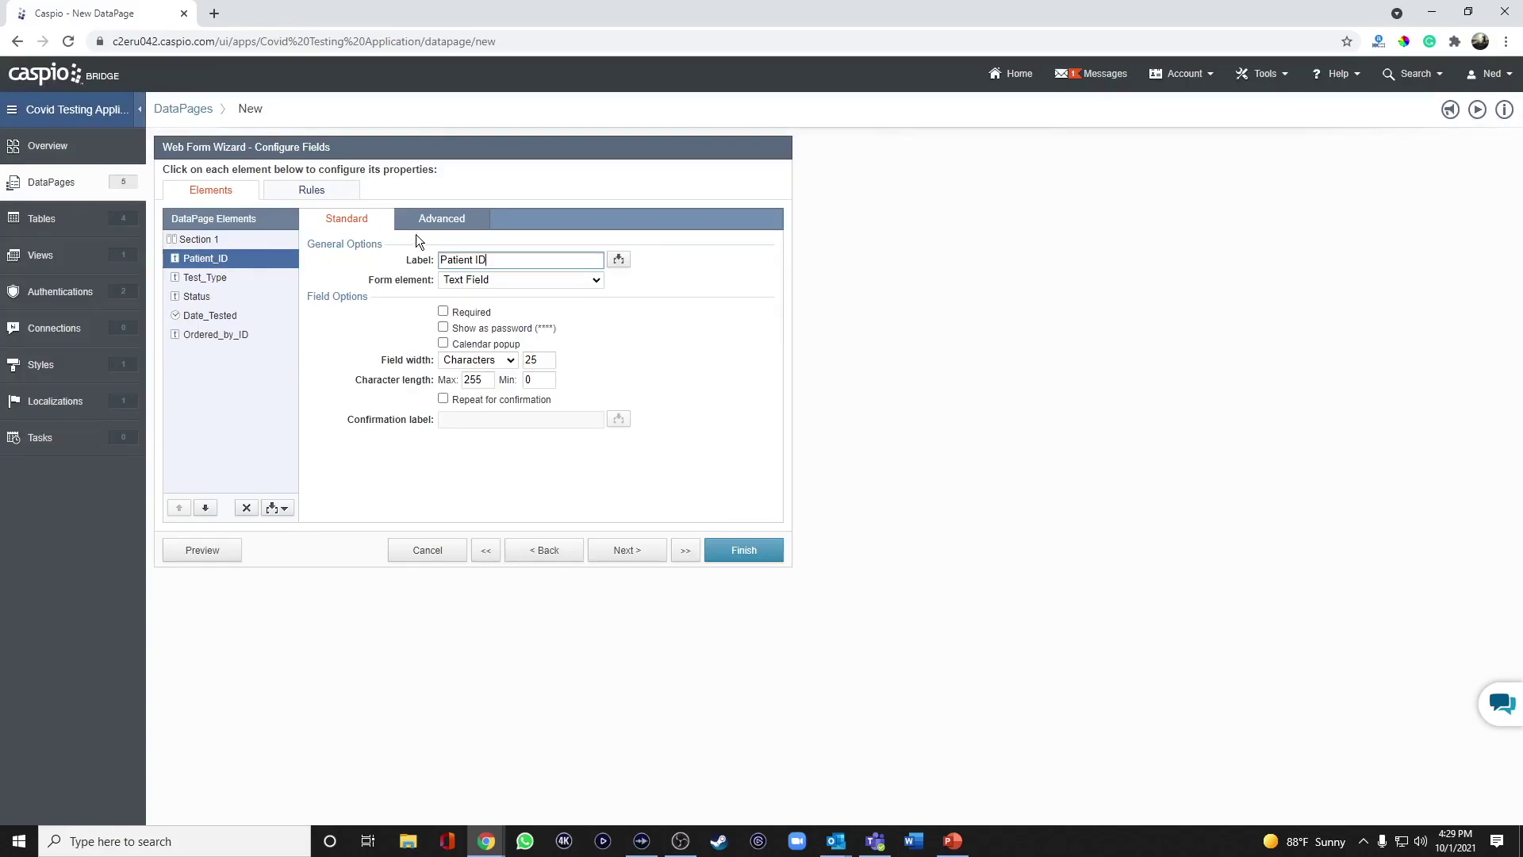
click(457, 219)
click(461, 365)
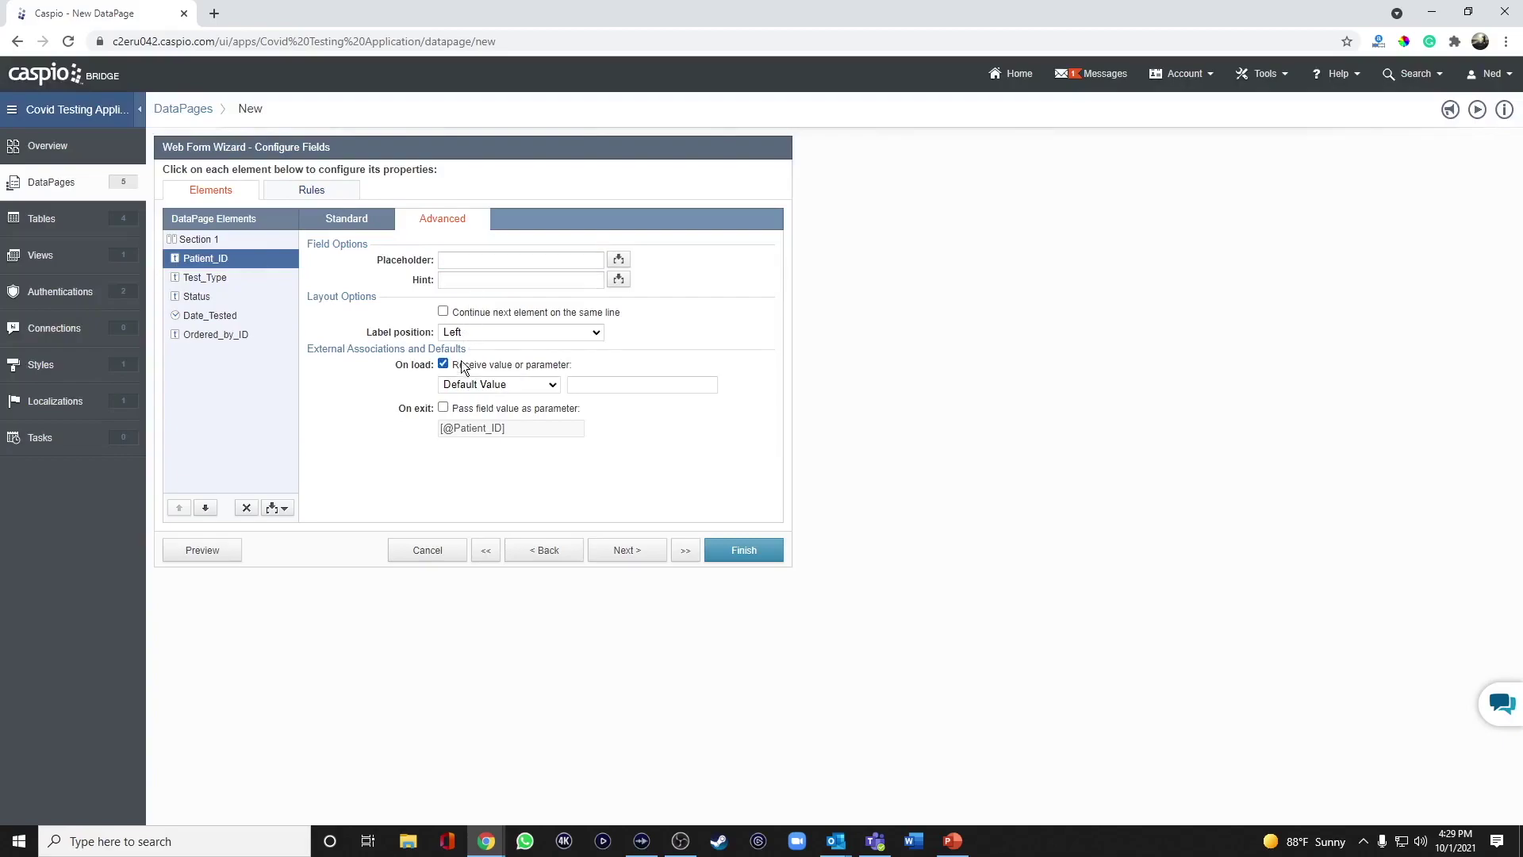
click(476, 384)
click(476, 422)
drag(584, 385, 643, 388)
text(pid)
Set Patient_ID's form element to Hidden.
click(356, 220)
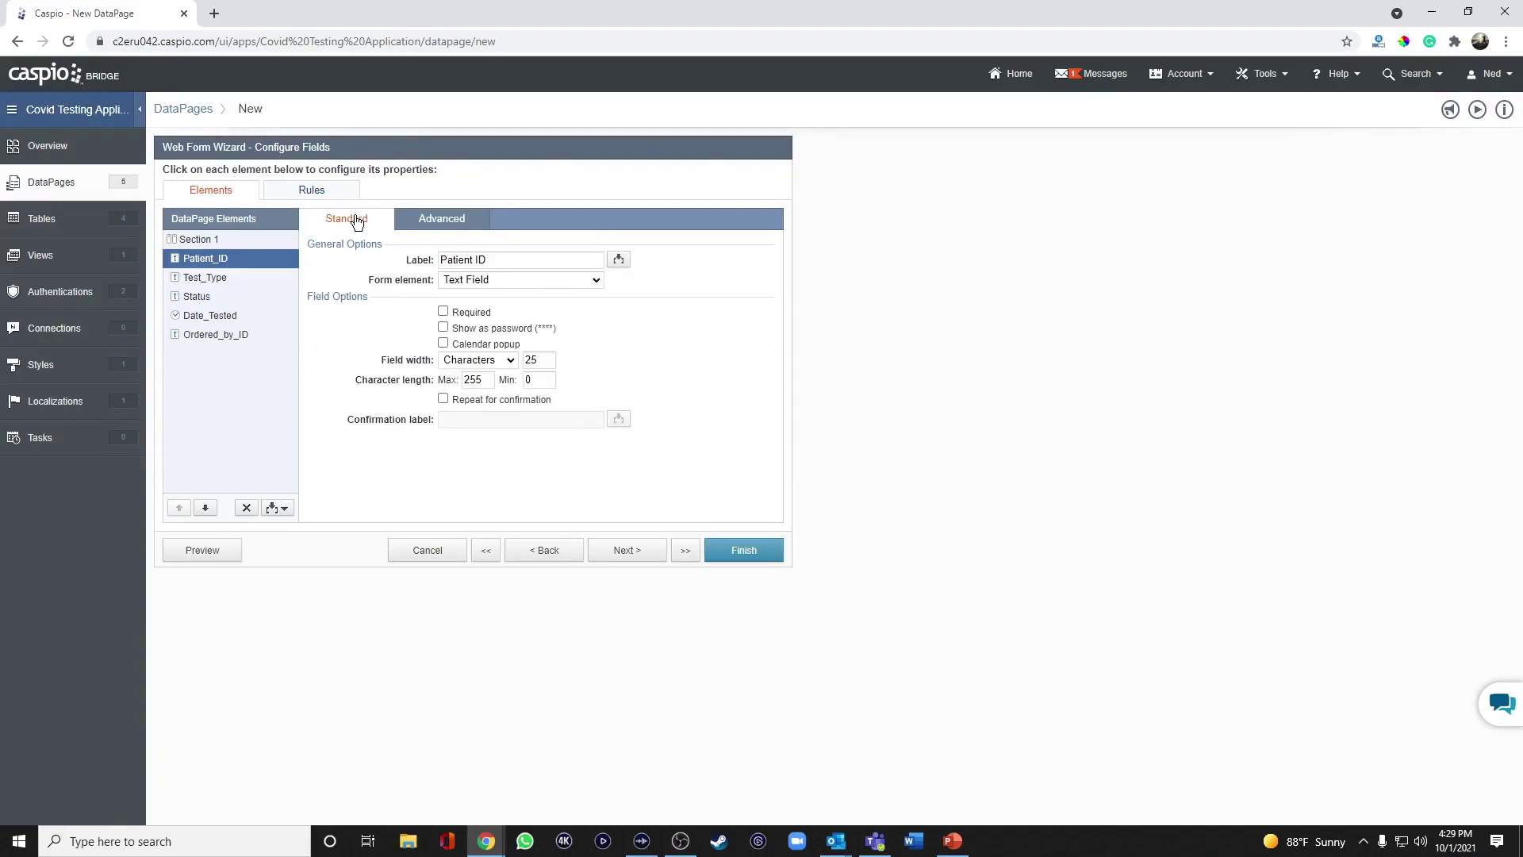
click(491, 283)
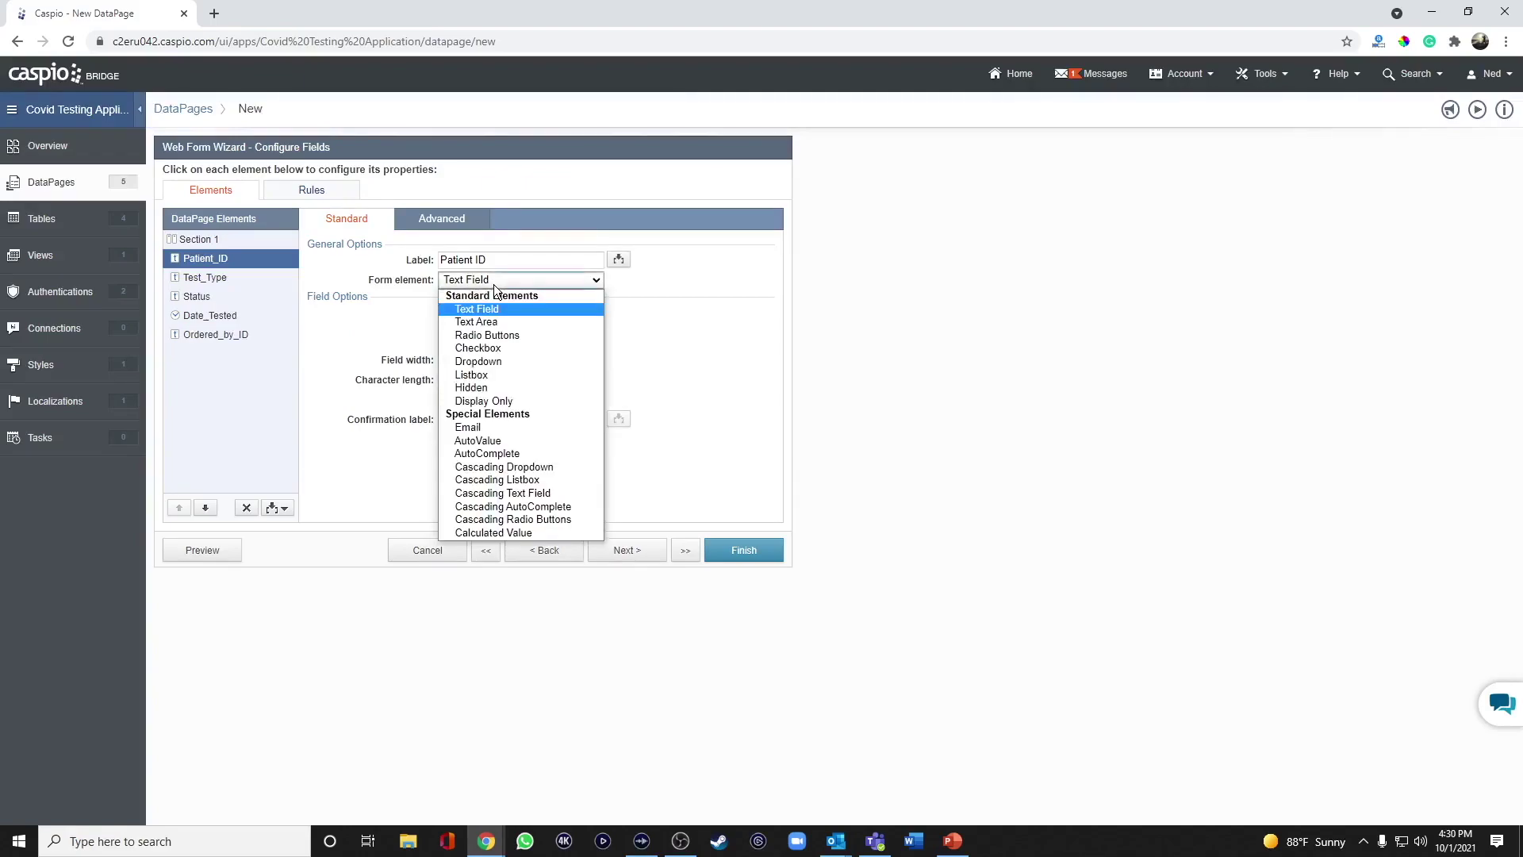
click(496, 384)
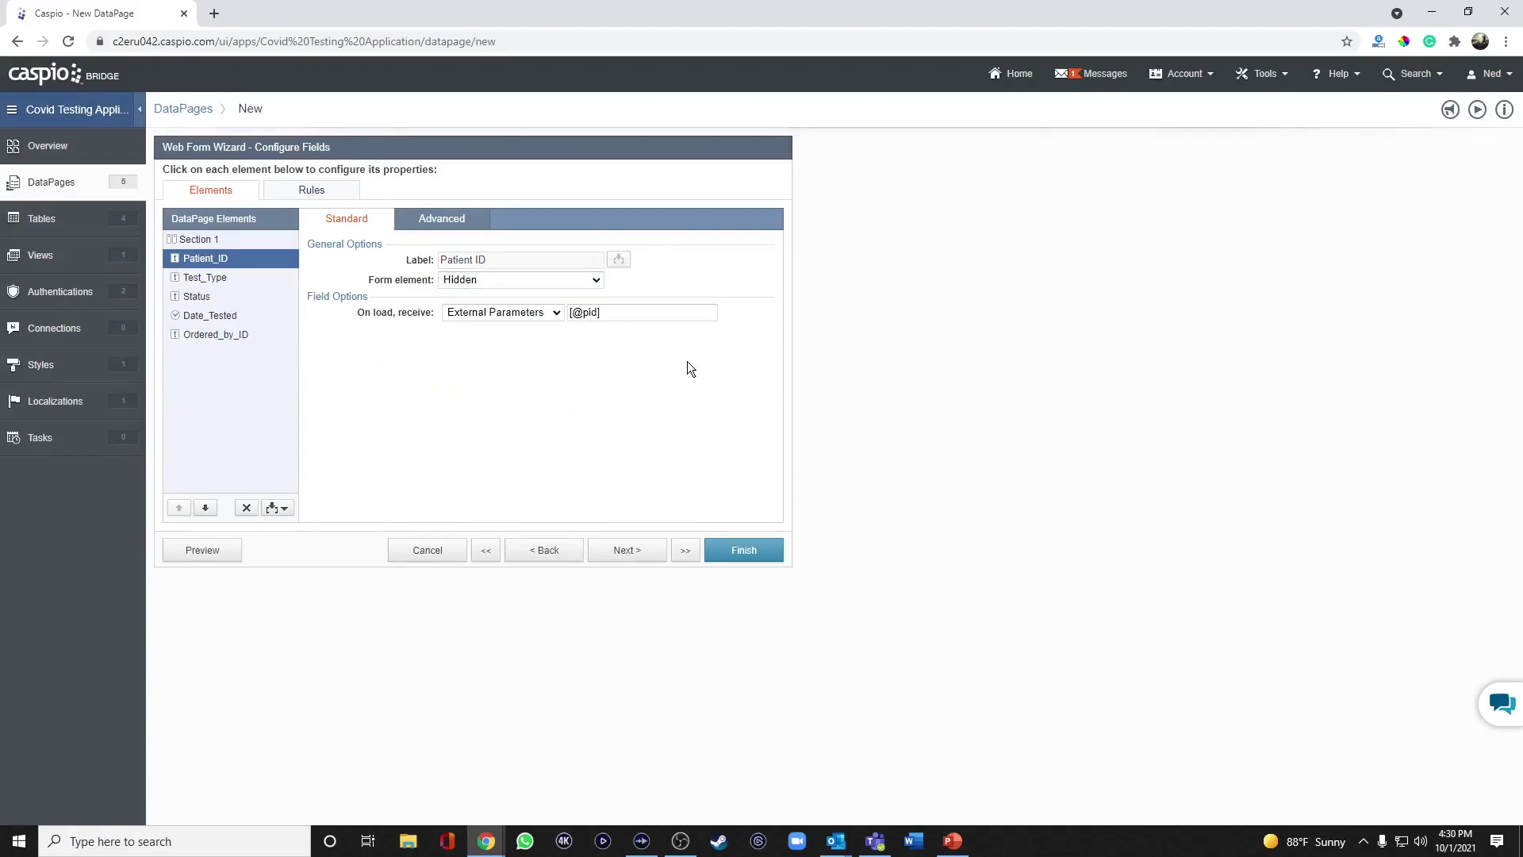
click(484, 278)
click(478, 303)
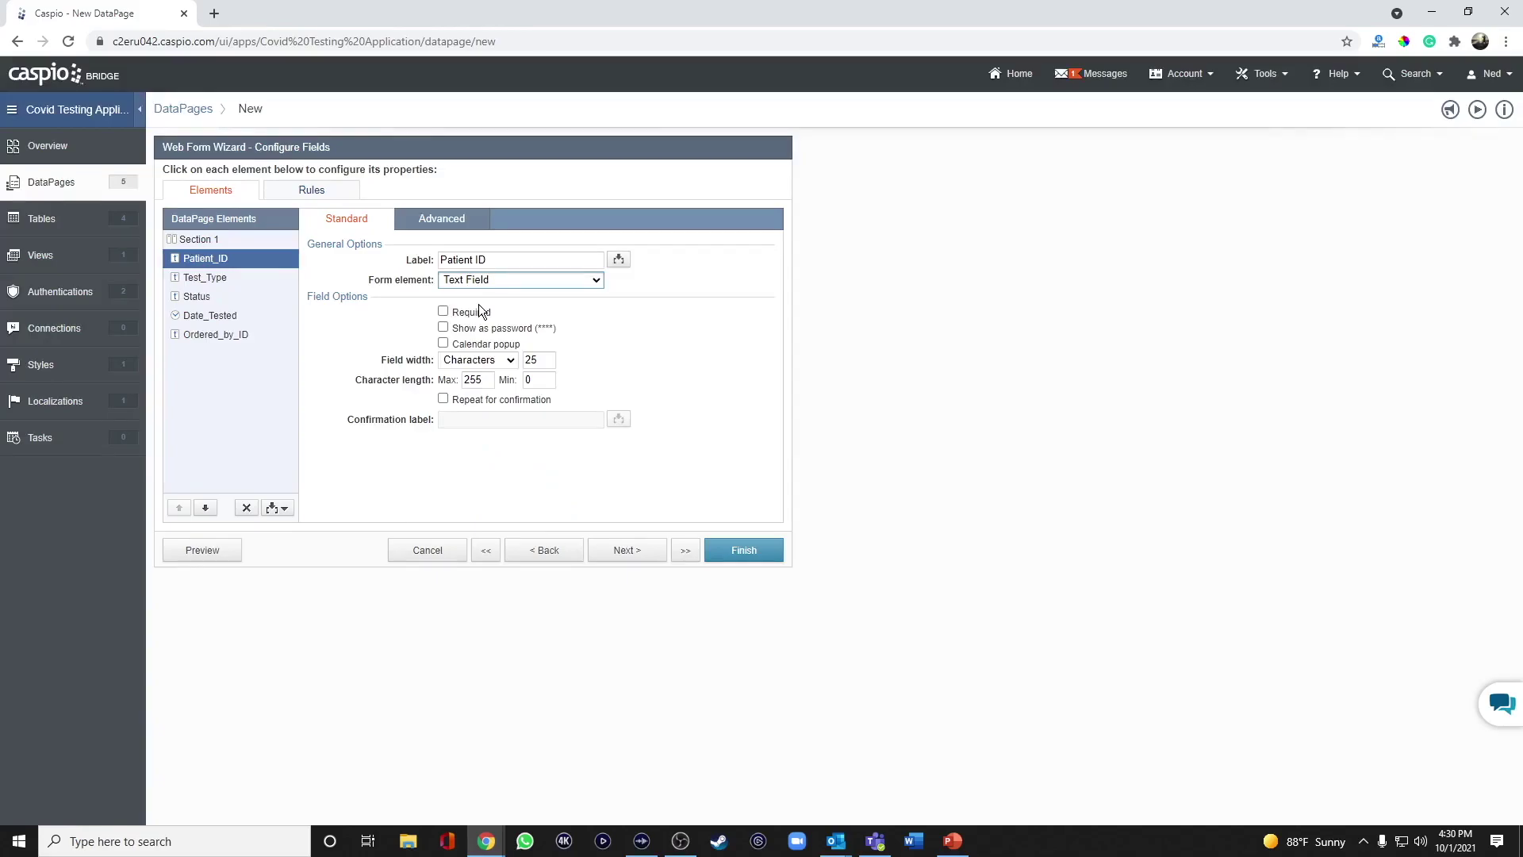
click(497, 280)
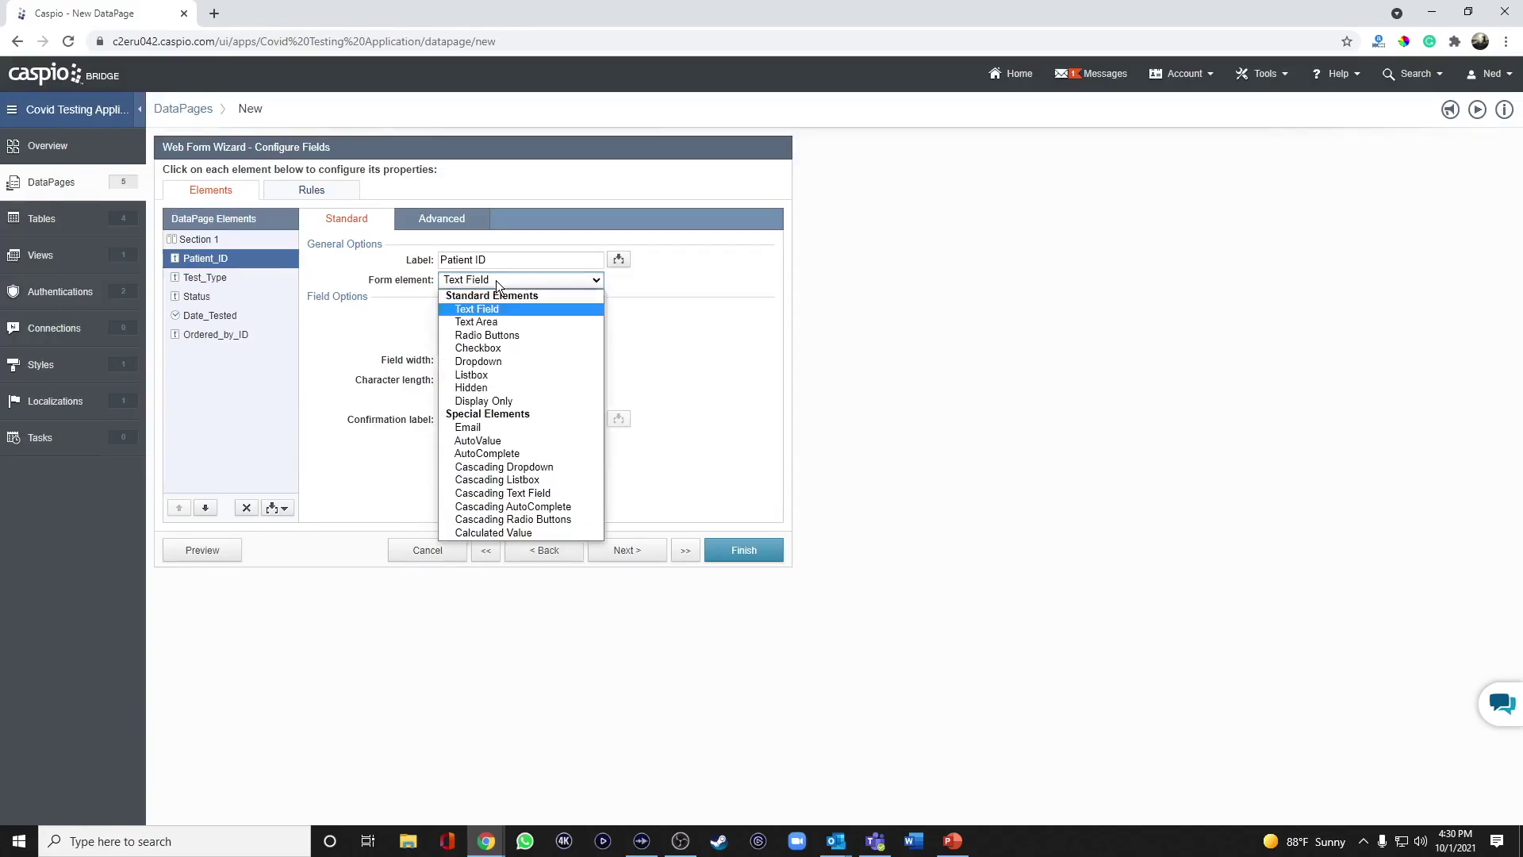
click(484, 388)
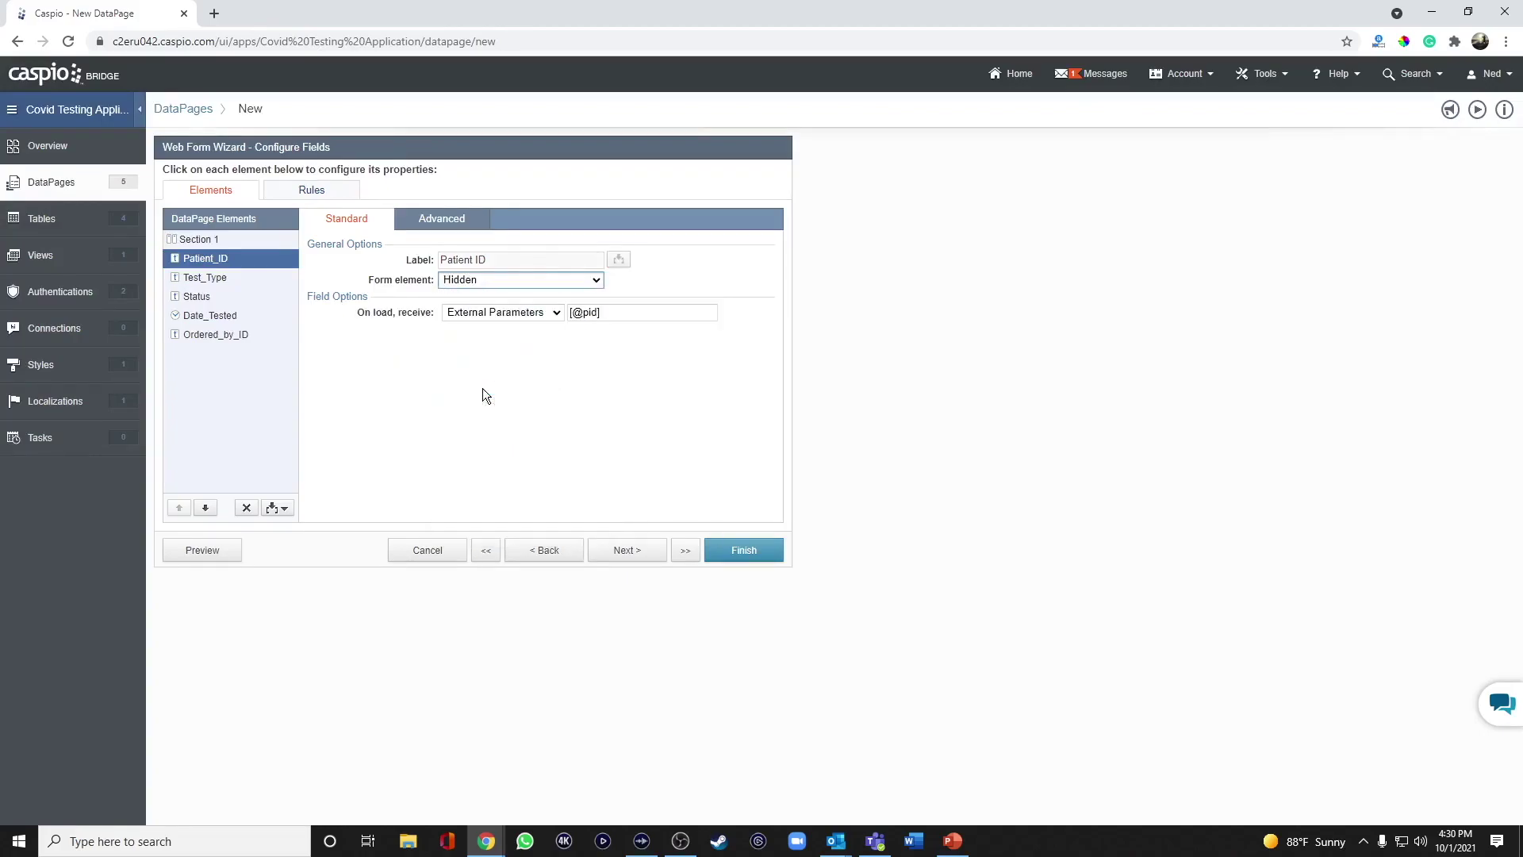
click(212, 284)
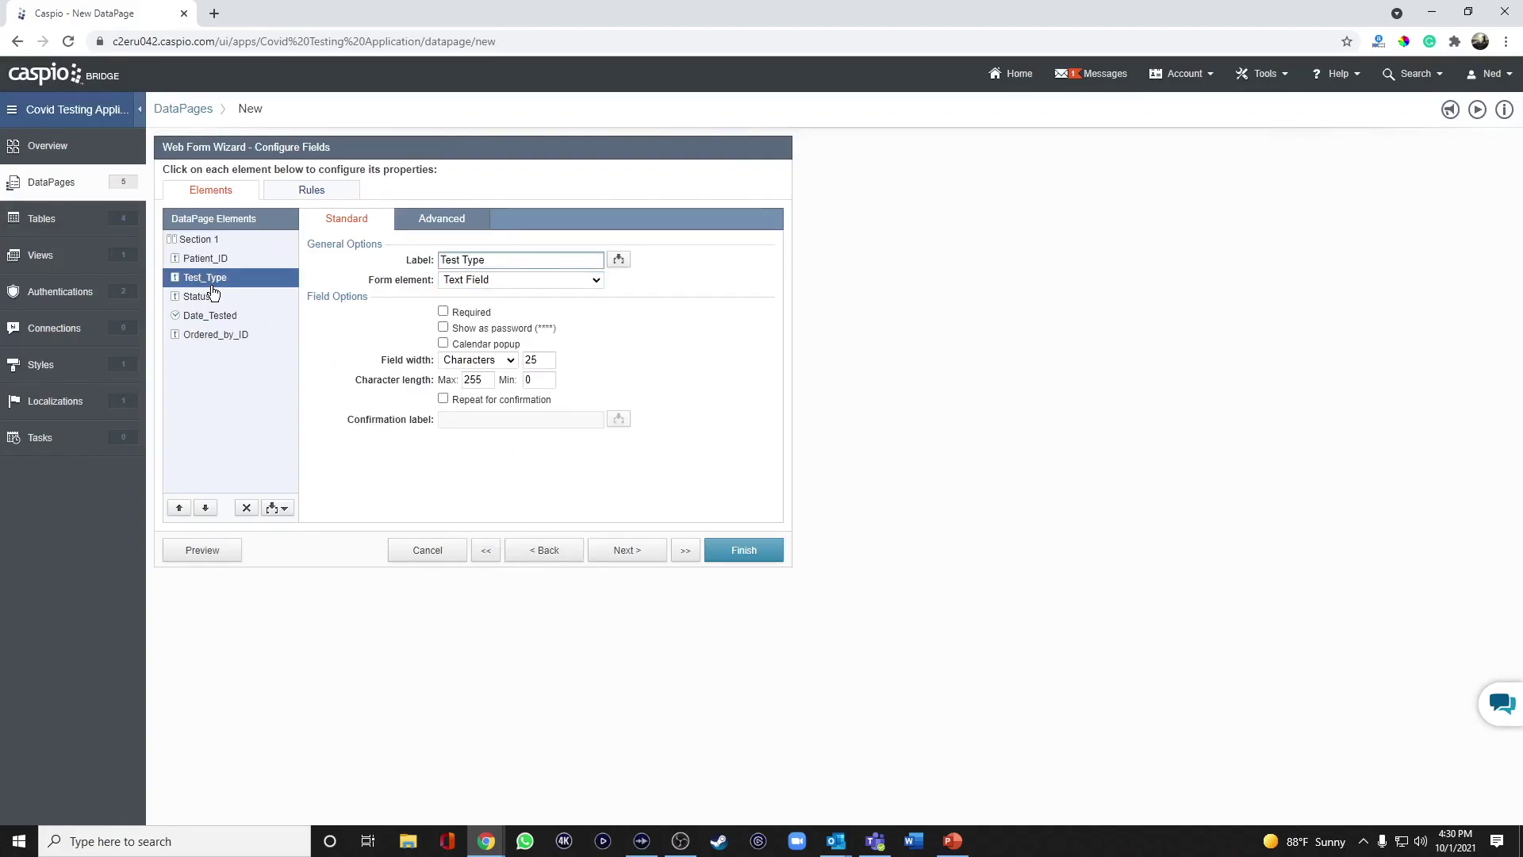
Make Test_Type a required dropdown whose first option 'Select Test Type' has an empty value.
click(516, 279)
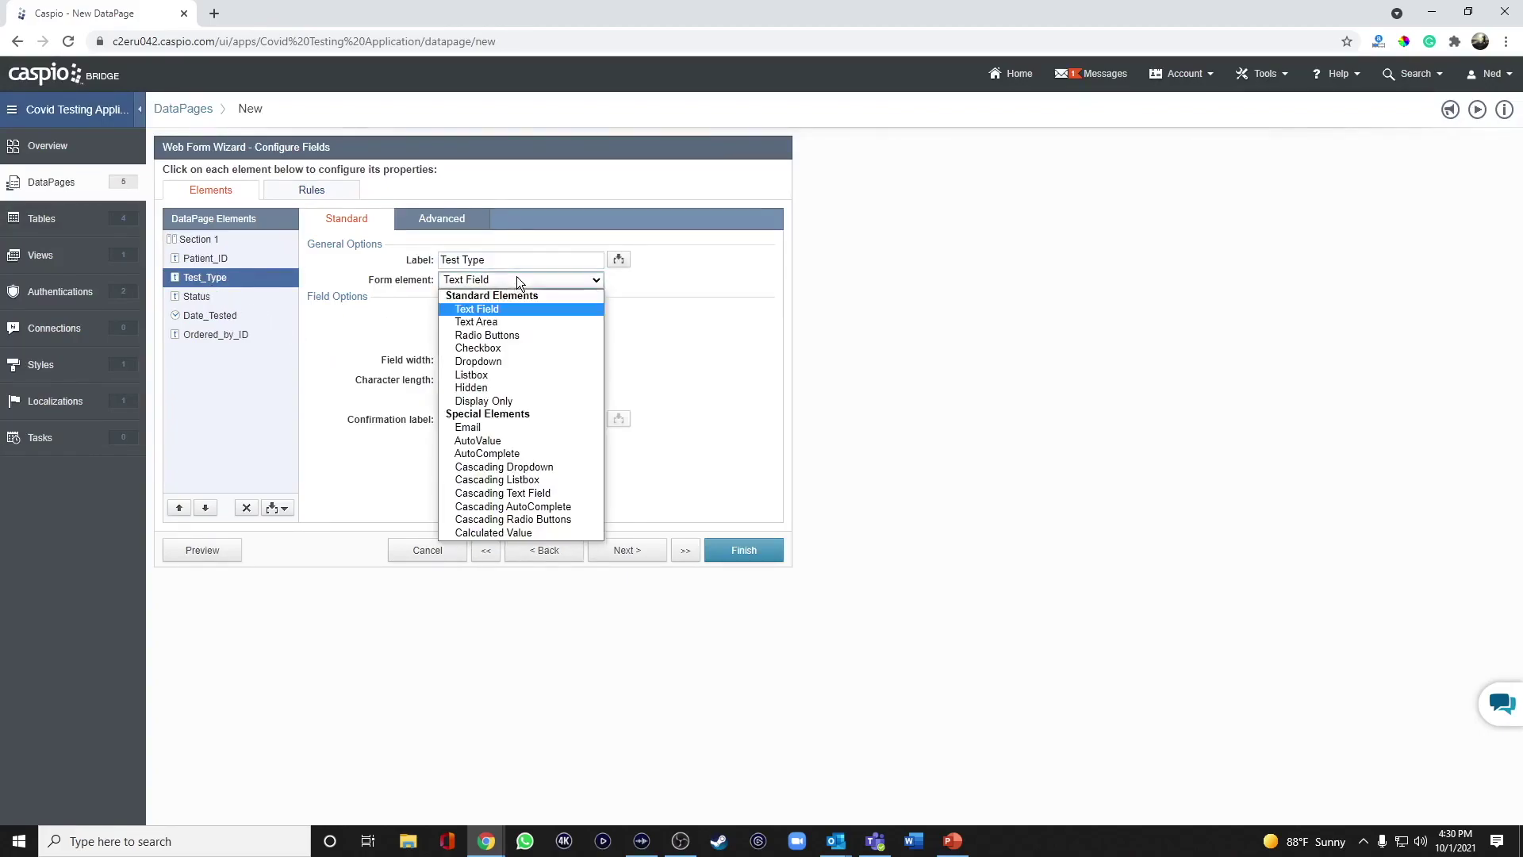
click(497, 363)
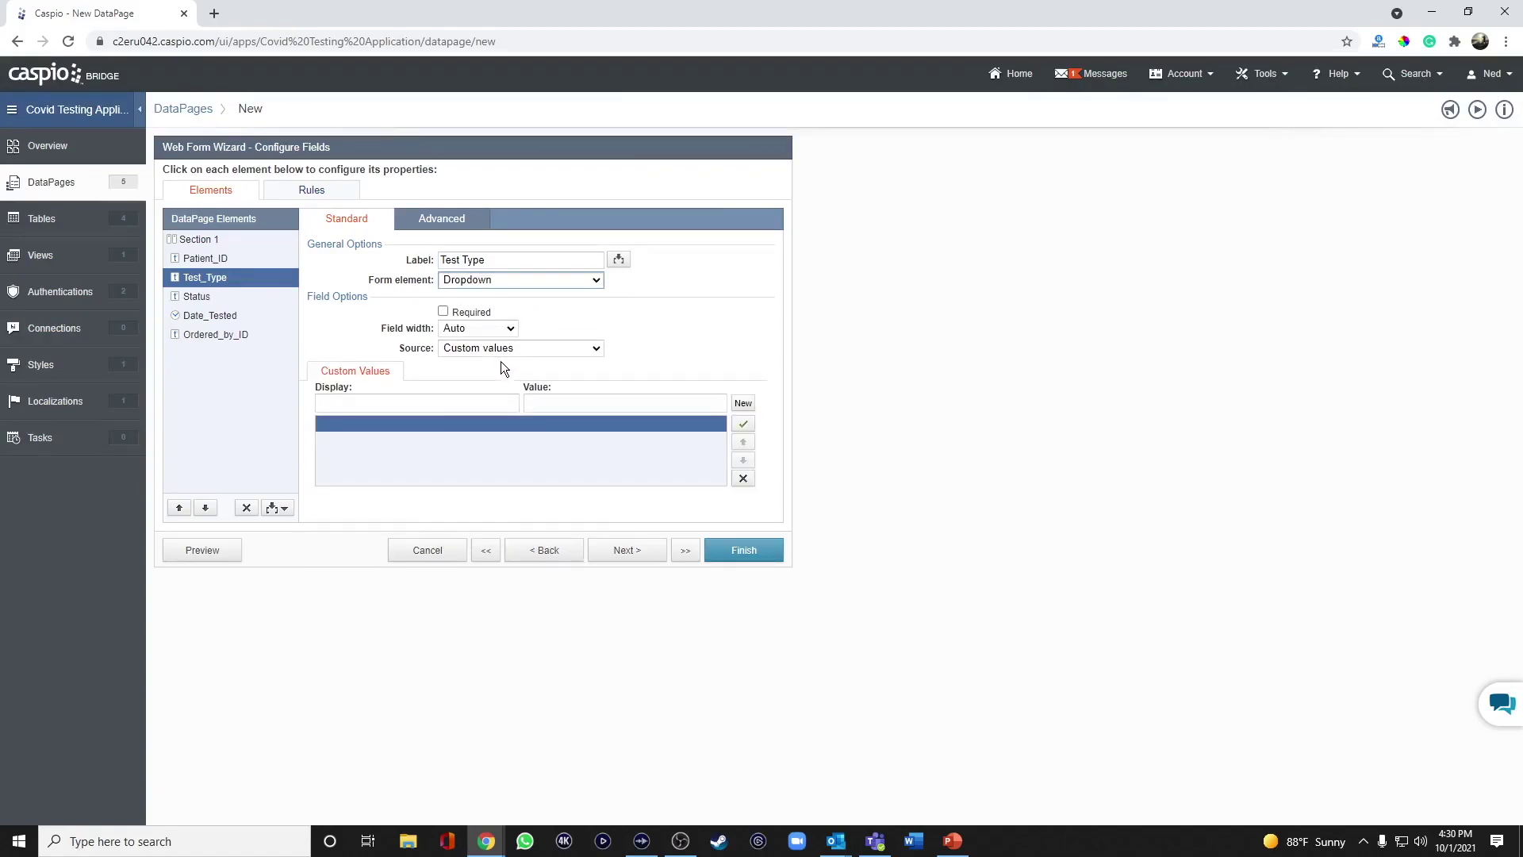
click(445, 404)
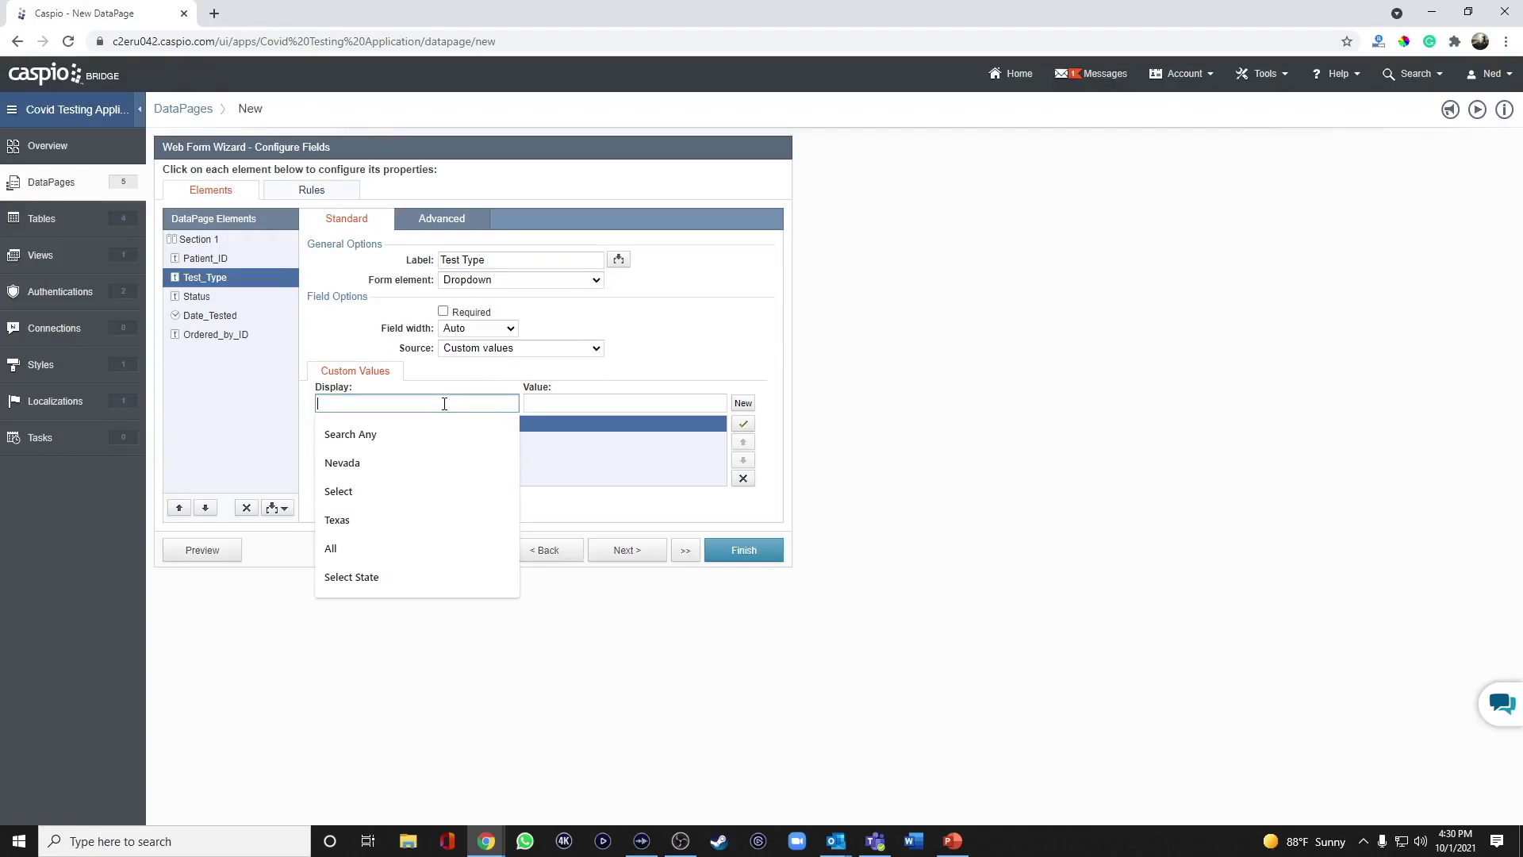
text(Select Test)
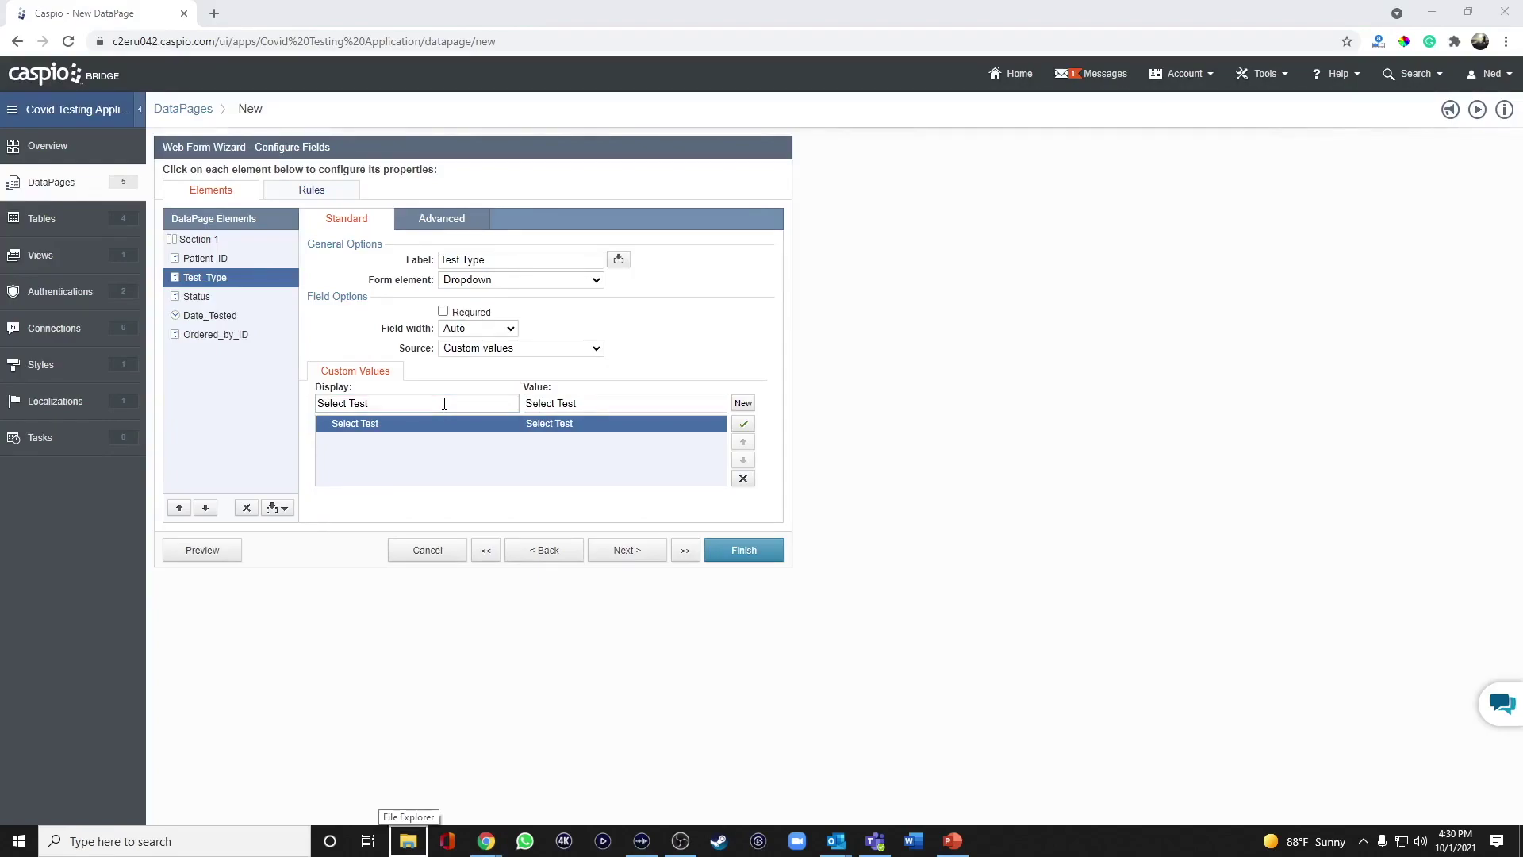
text( Type)
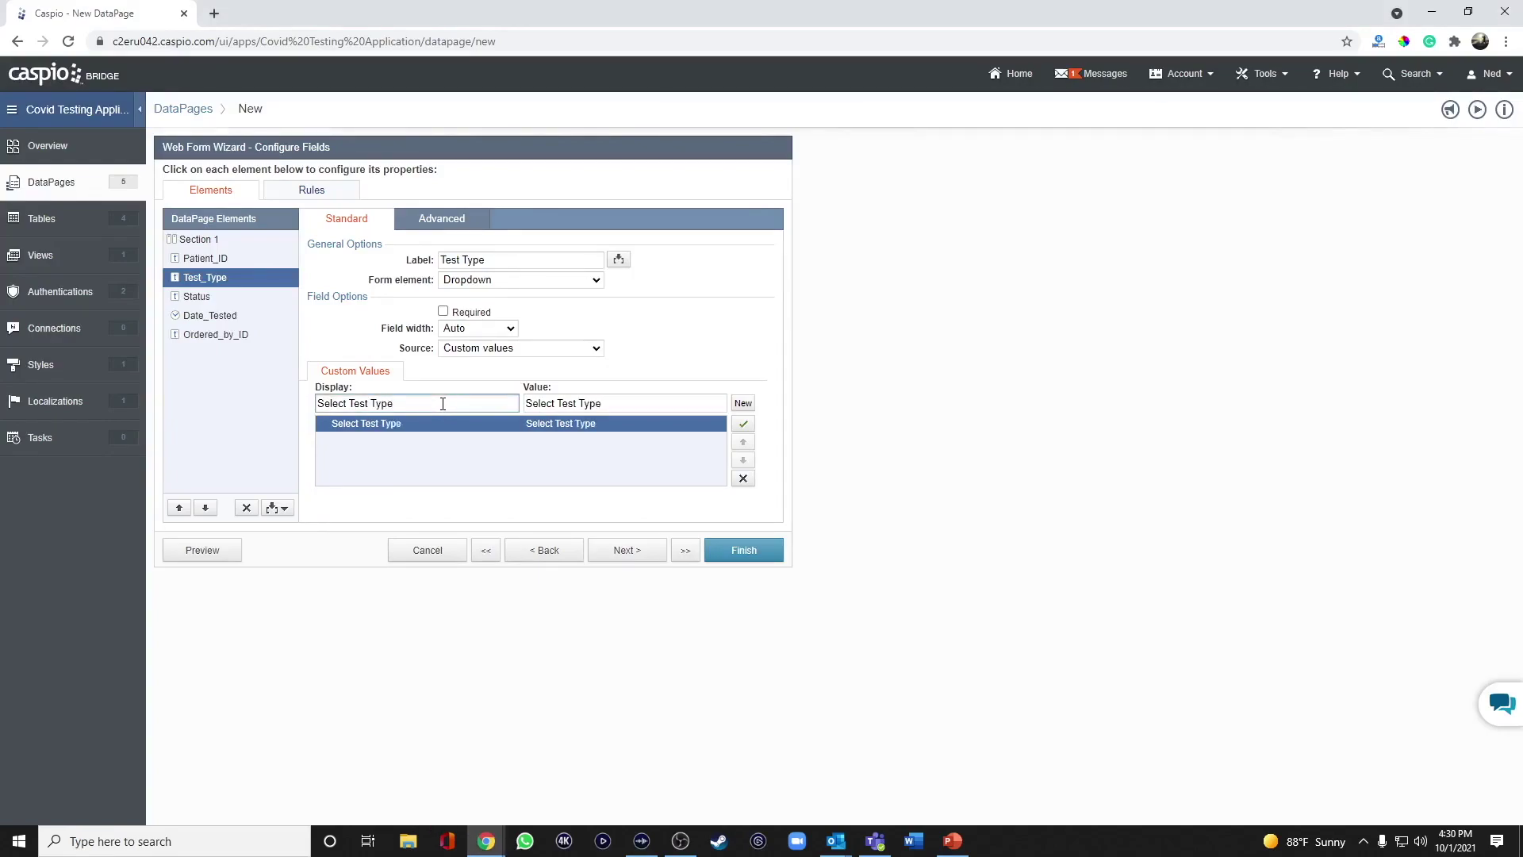
drag(616, 404, 522, 395)
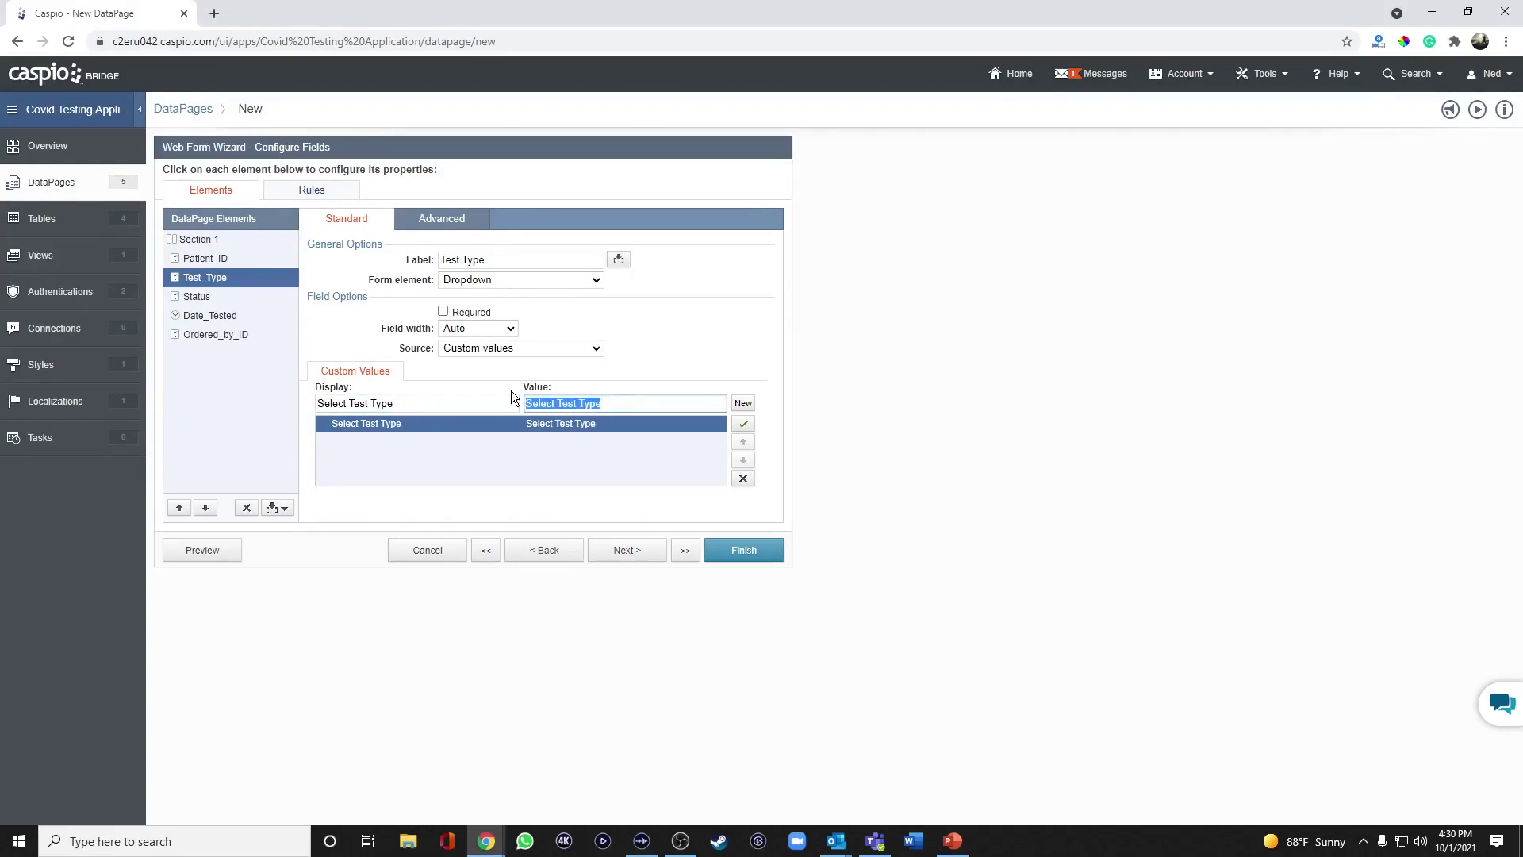
key(BackSpace)
click(481, 313)
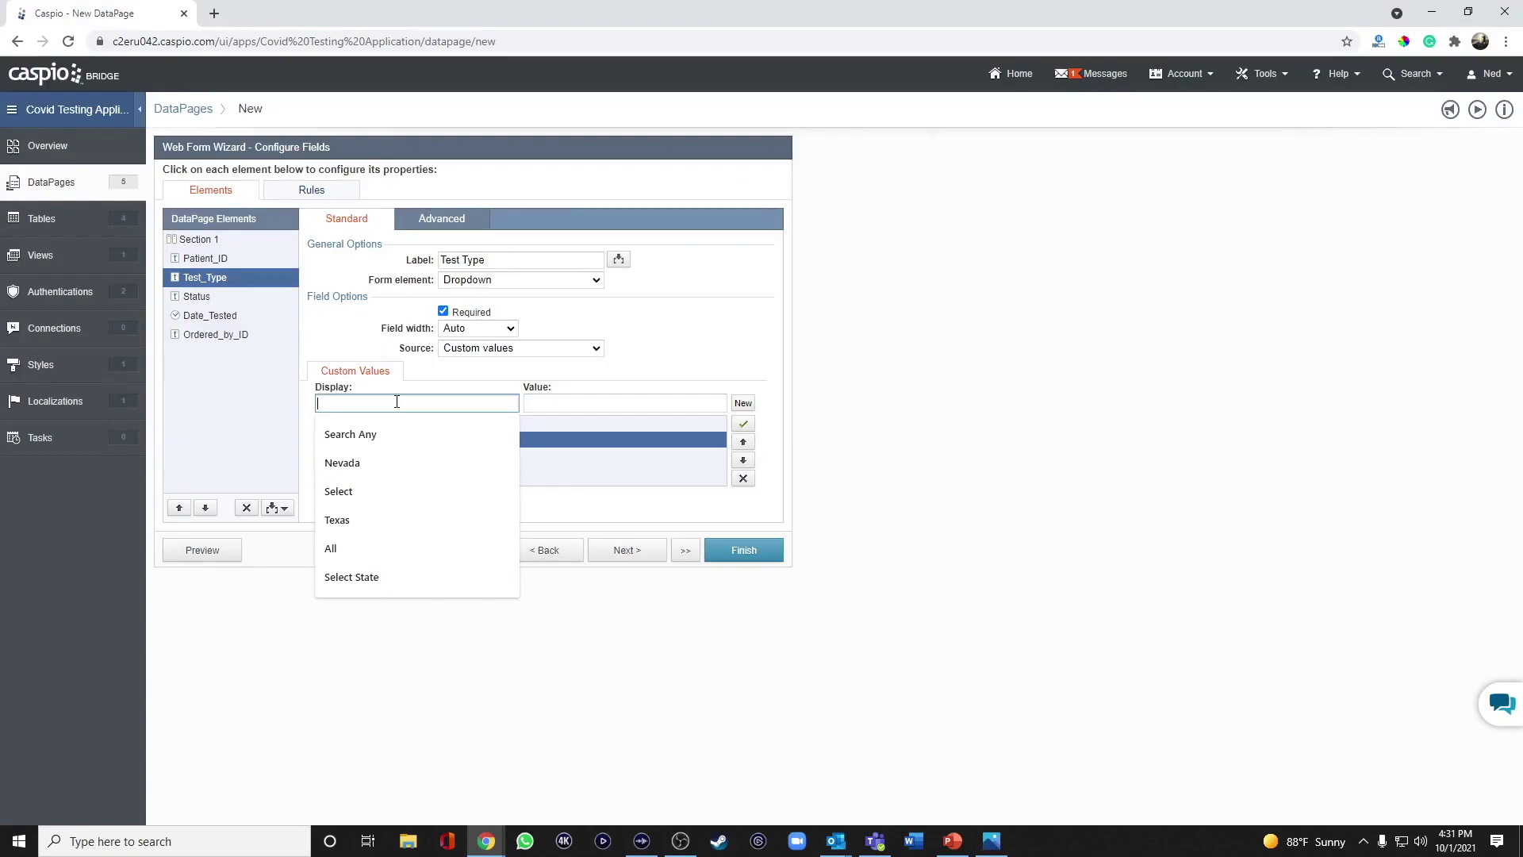
Add options Plymerase Chain Reaction (PCR), Antigen Rapid Test (ART) and Antibody/Serology Test.
text(Plymerase Chain Reaction )
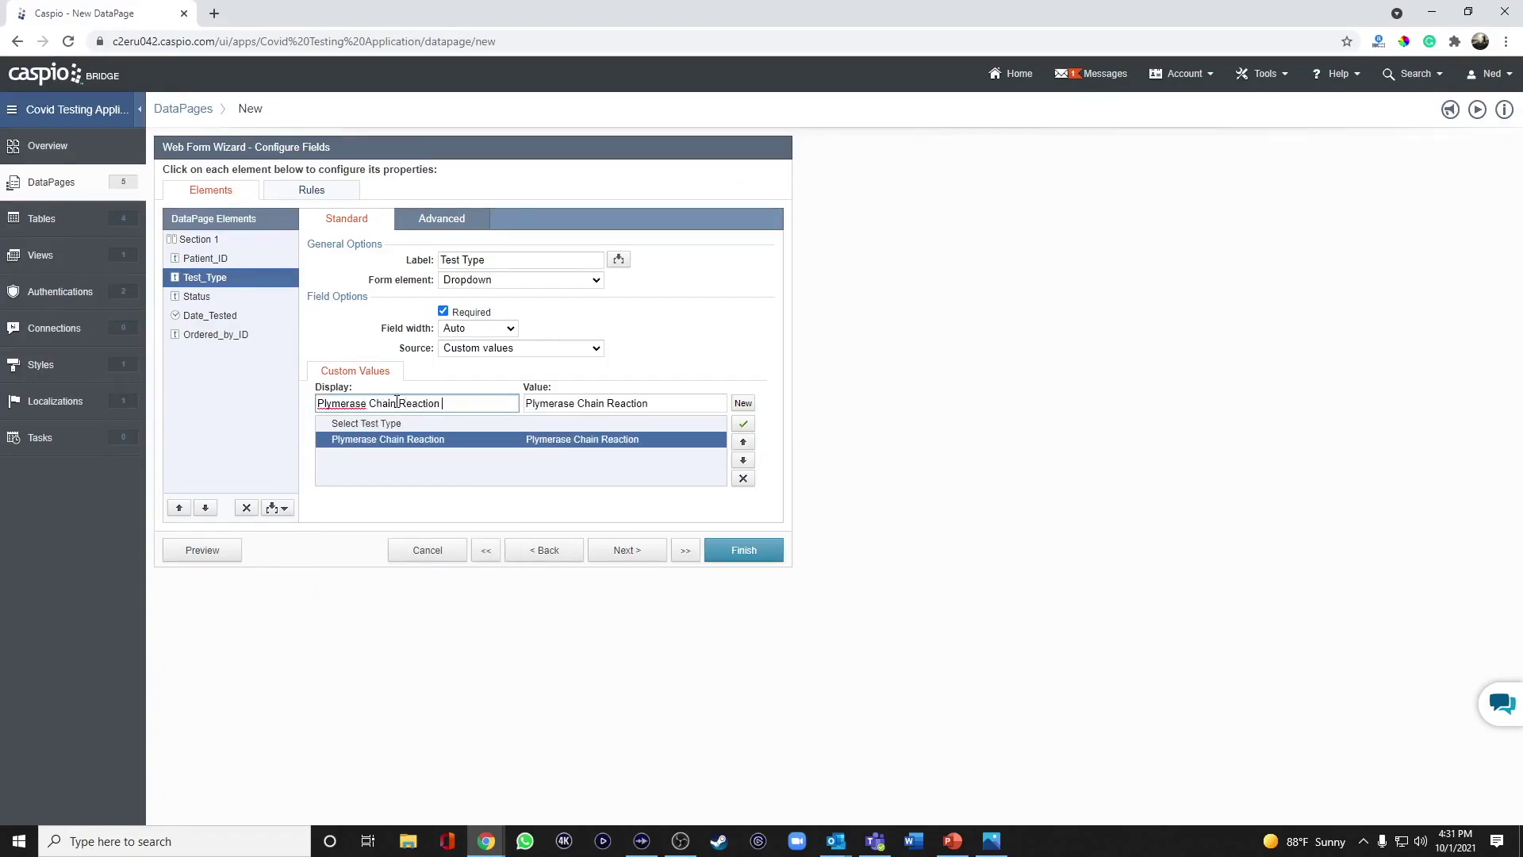
text((PCR))
click(737, 402)
text(Antigen Rapid Test (ART)
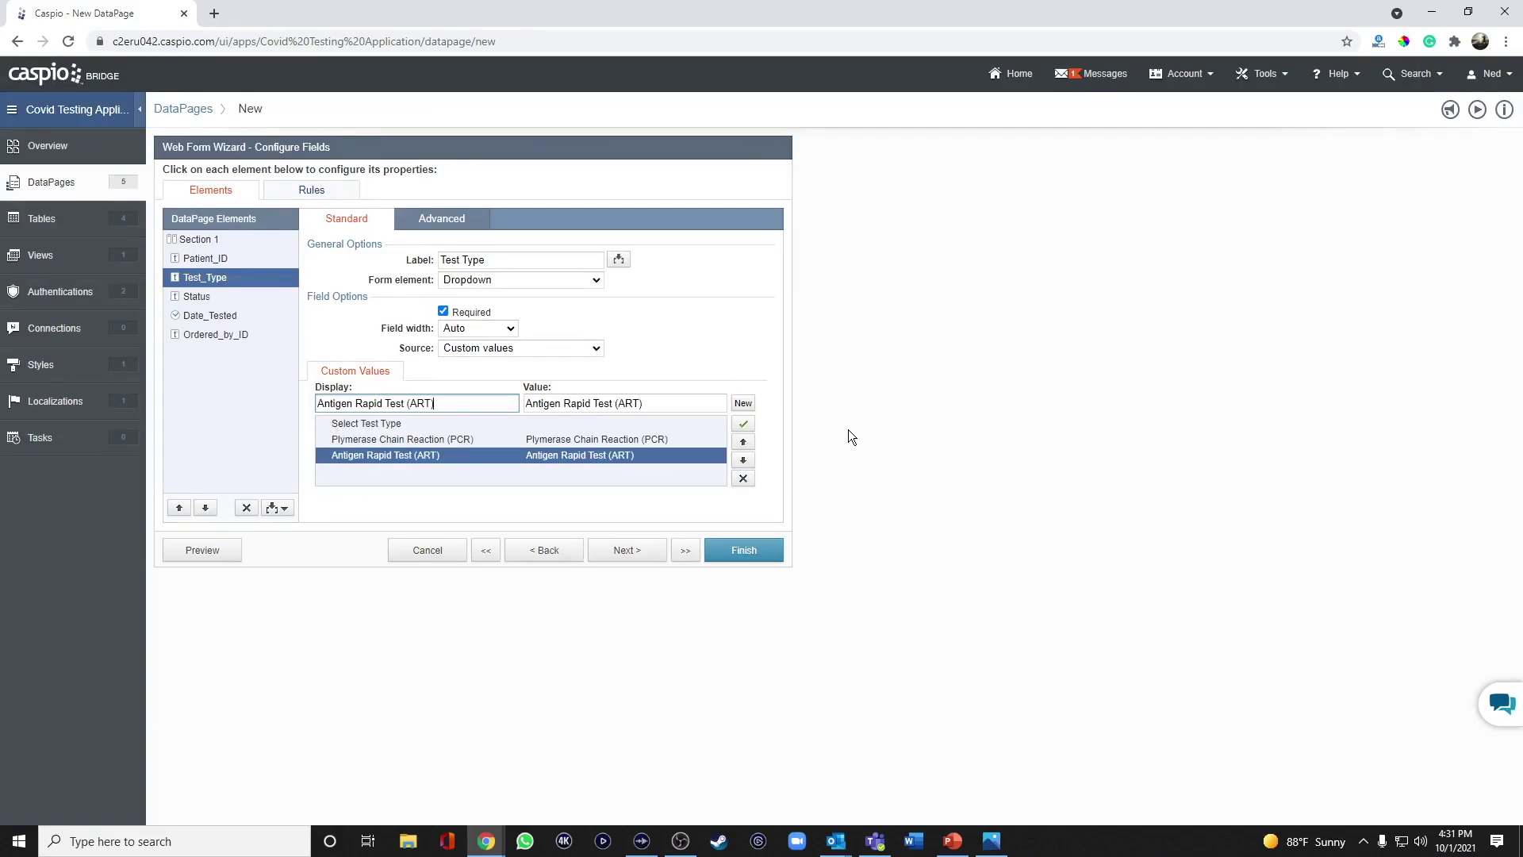
key(Return)
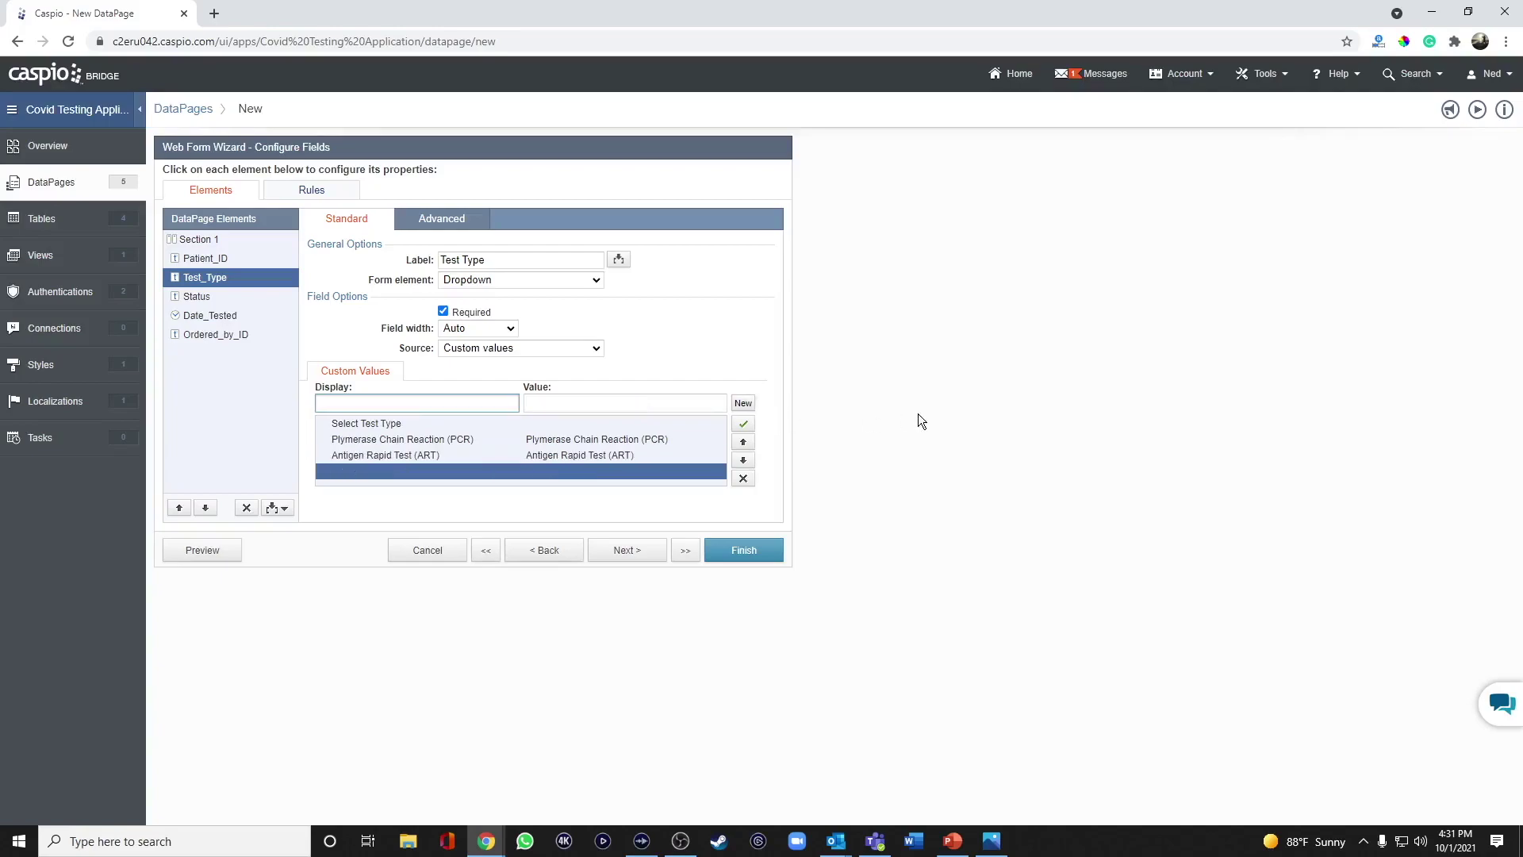
text(Antibody/Serolgy)
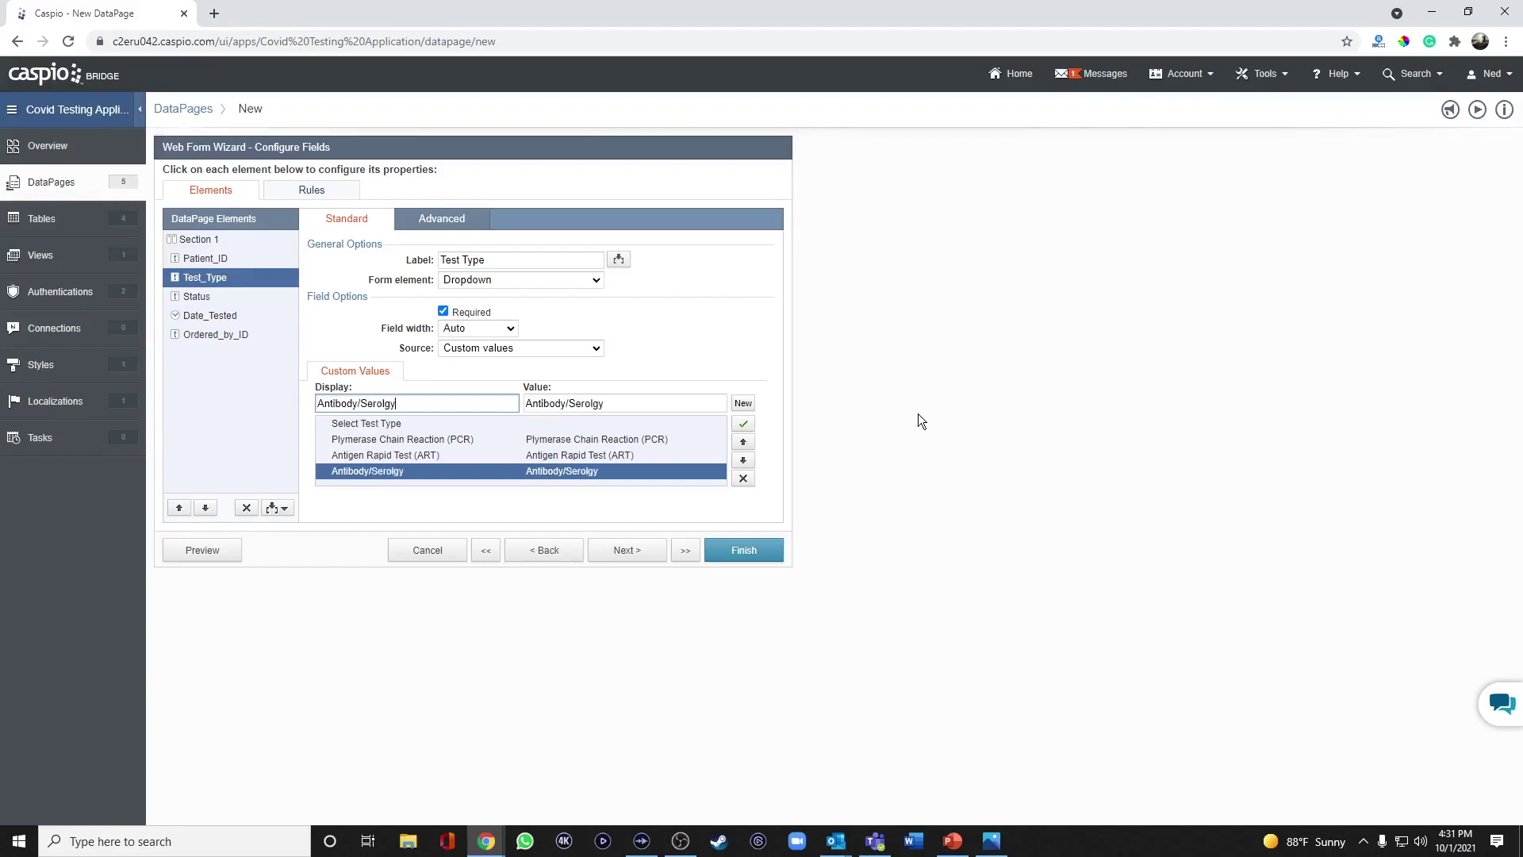
text( Test)
click(385, 403)
text(o)
click(725, 376)
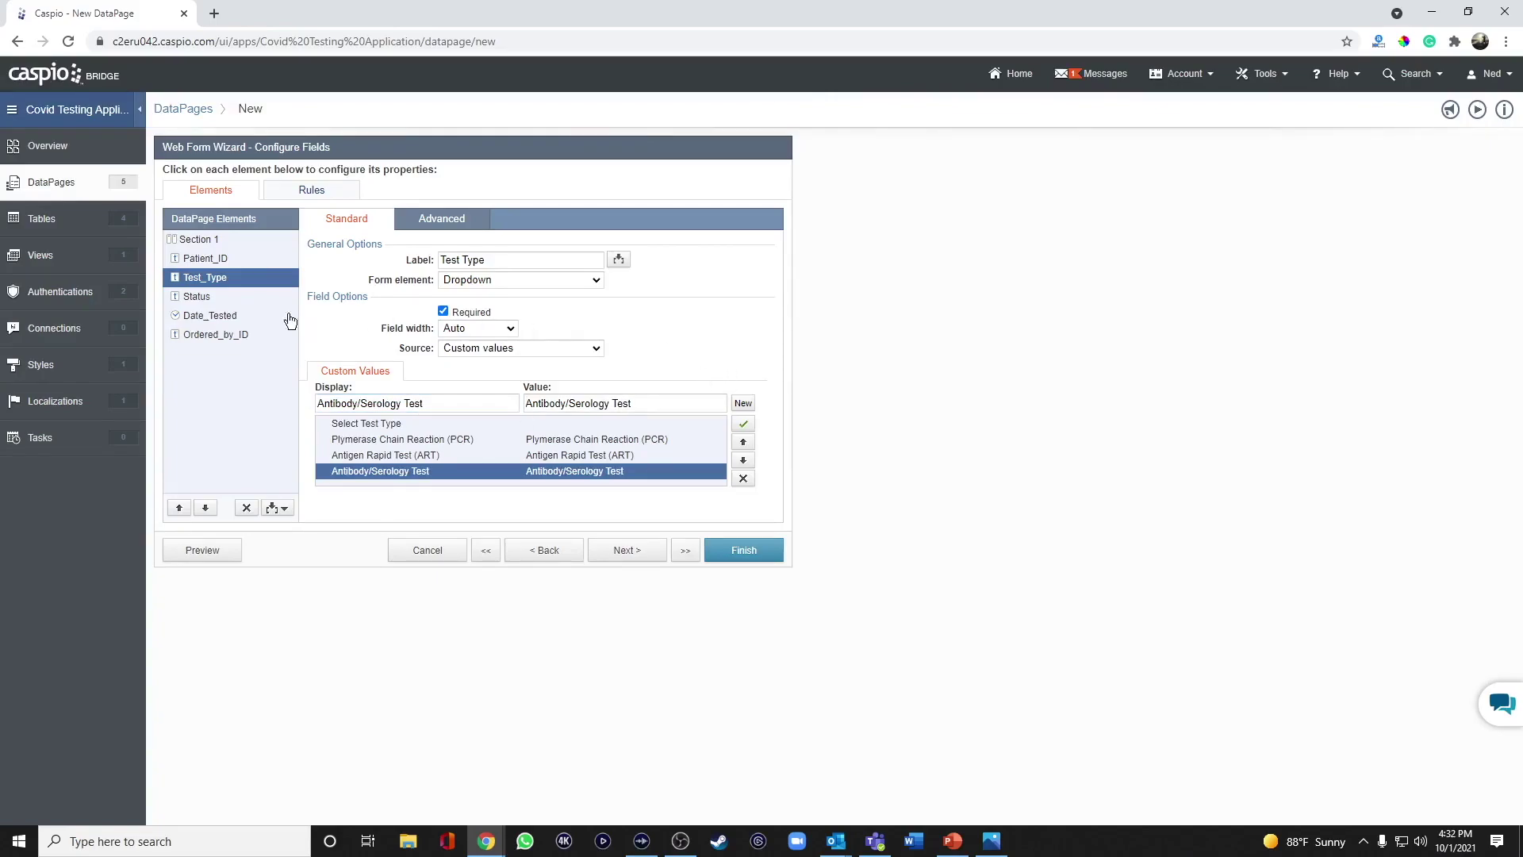
click(207, 300)
click(203, 284)
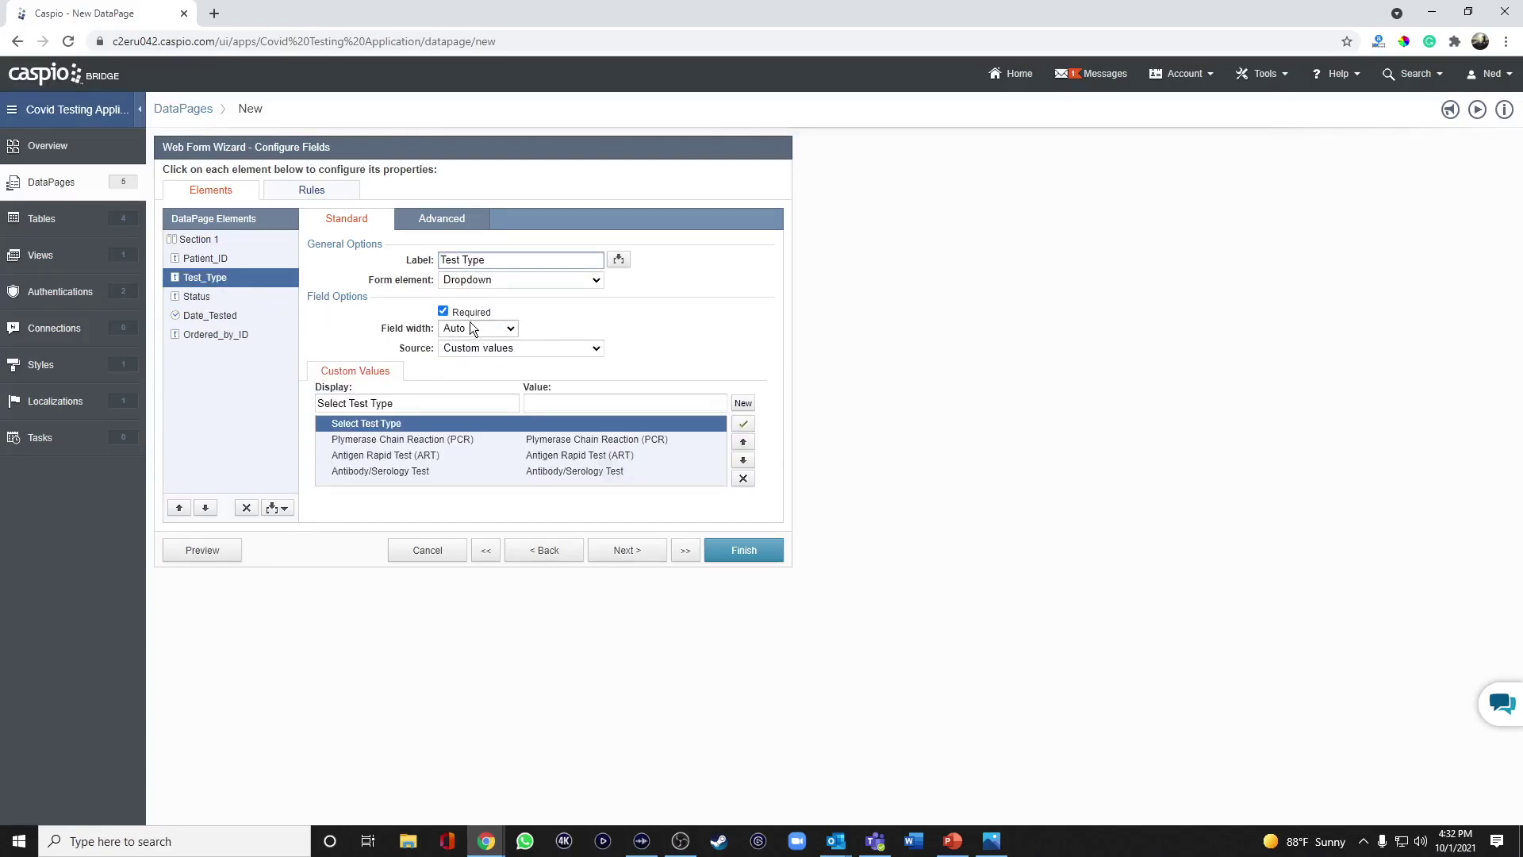
Make Status a hidden field with default value Pending.
click(203, 299)
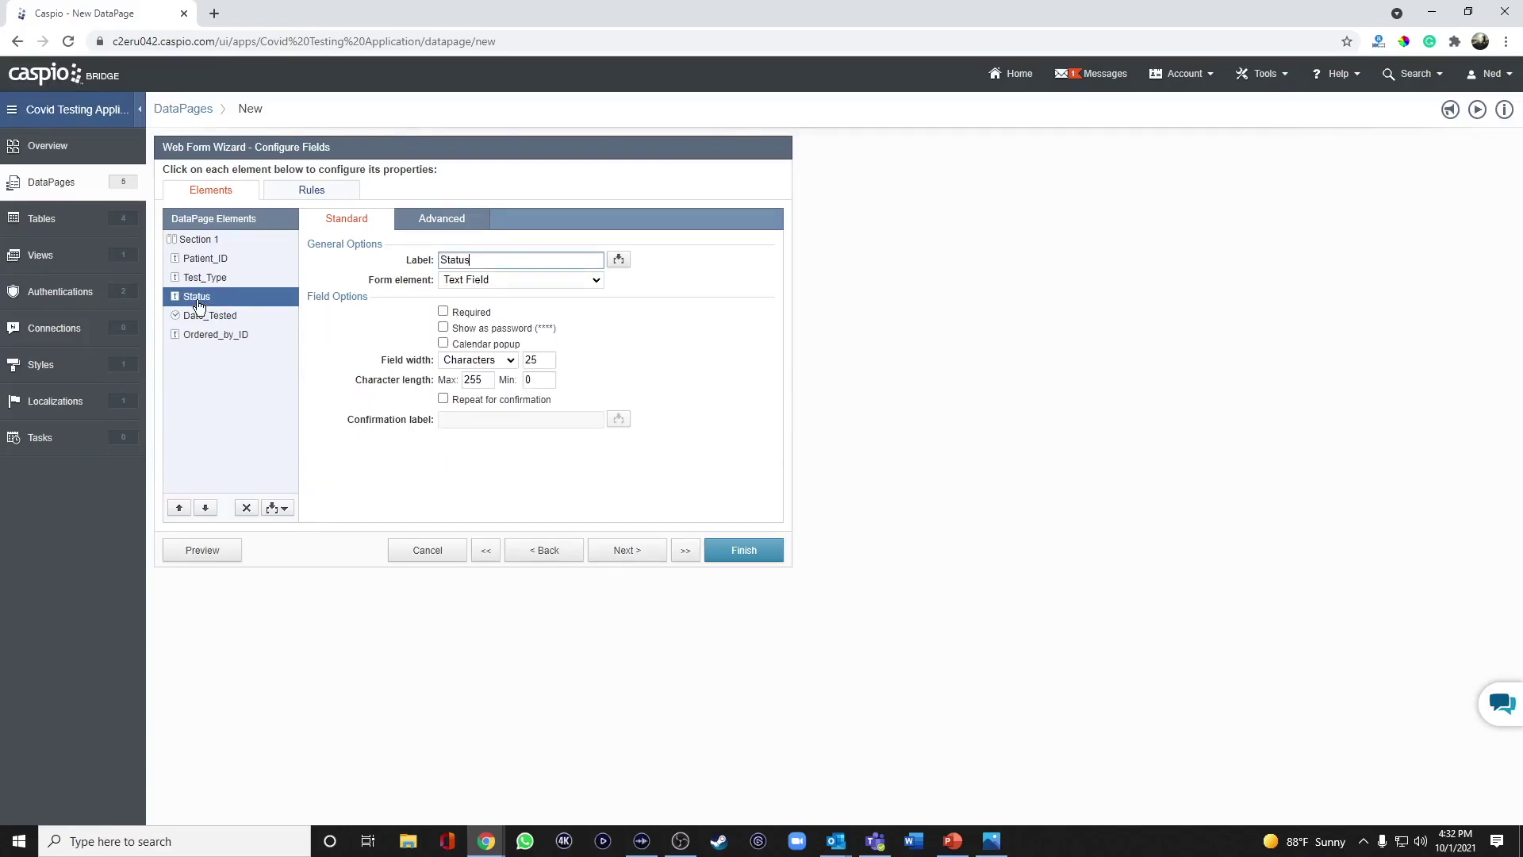
click(463, 284)
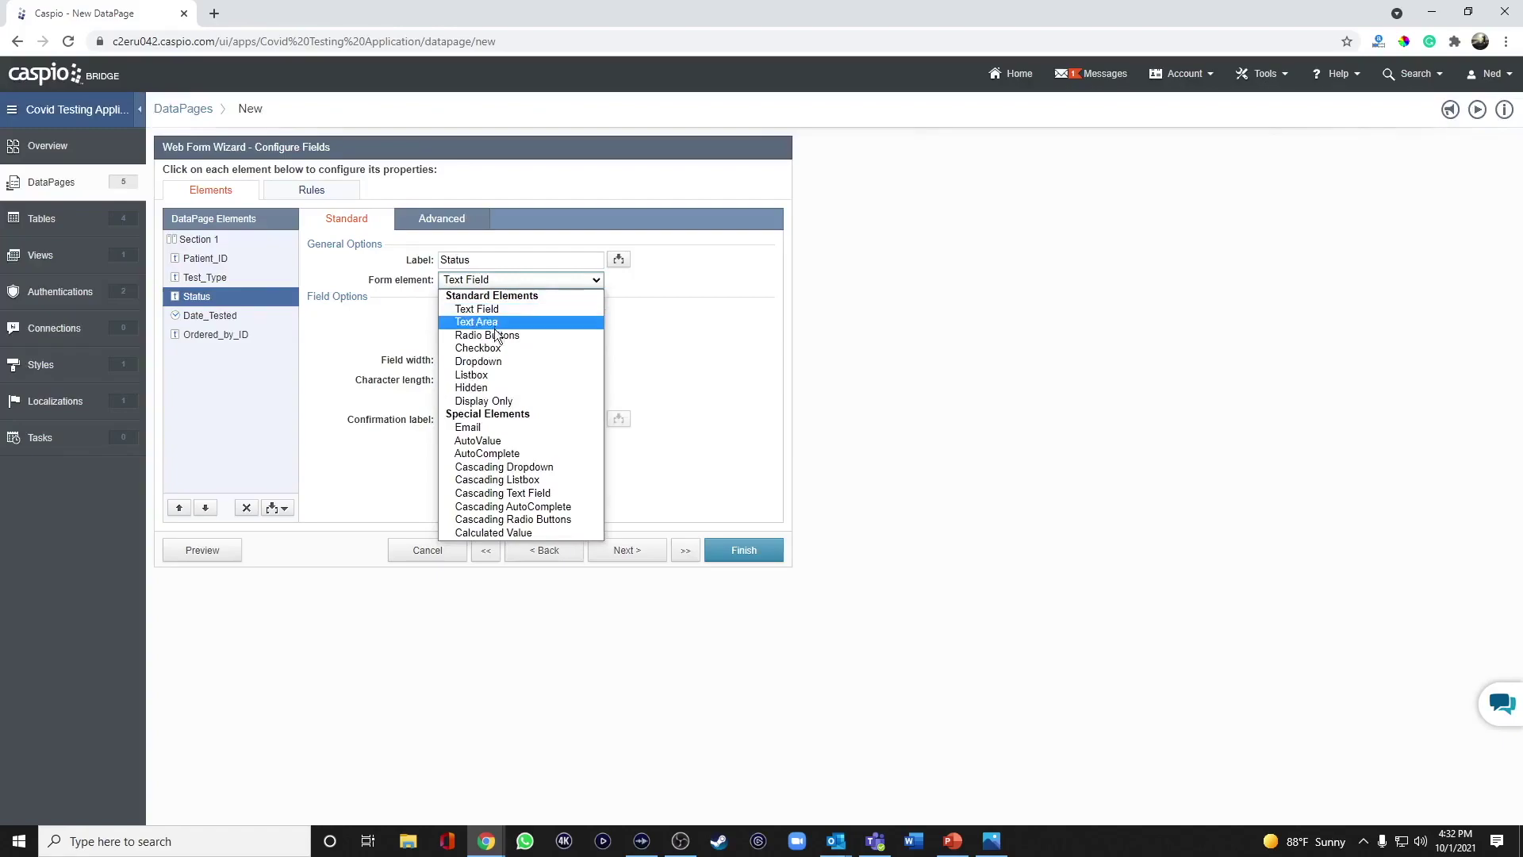
click(489, 384)
click(595, 313)
text(Pending)
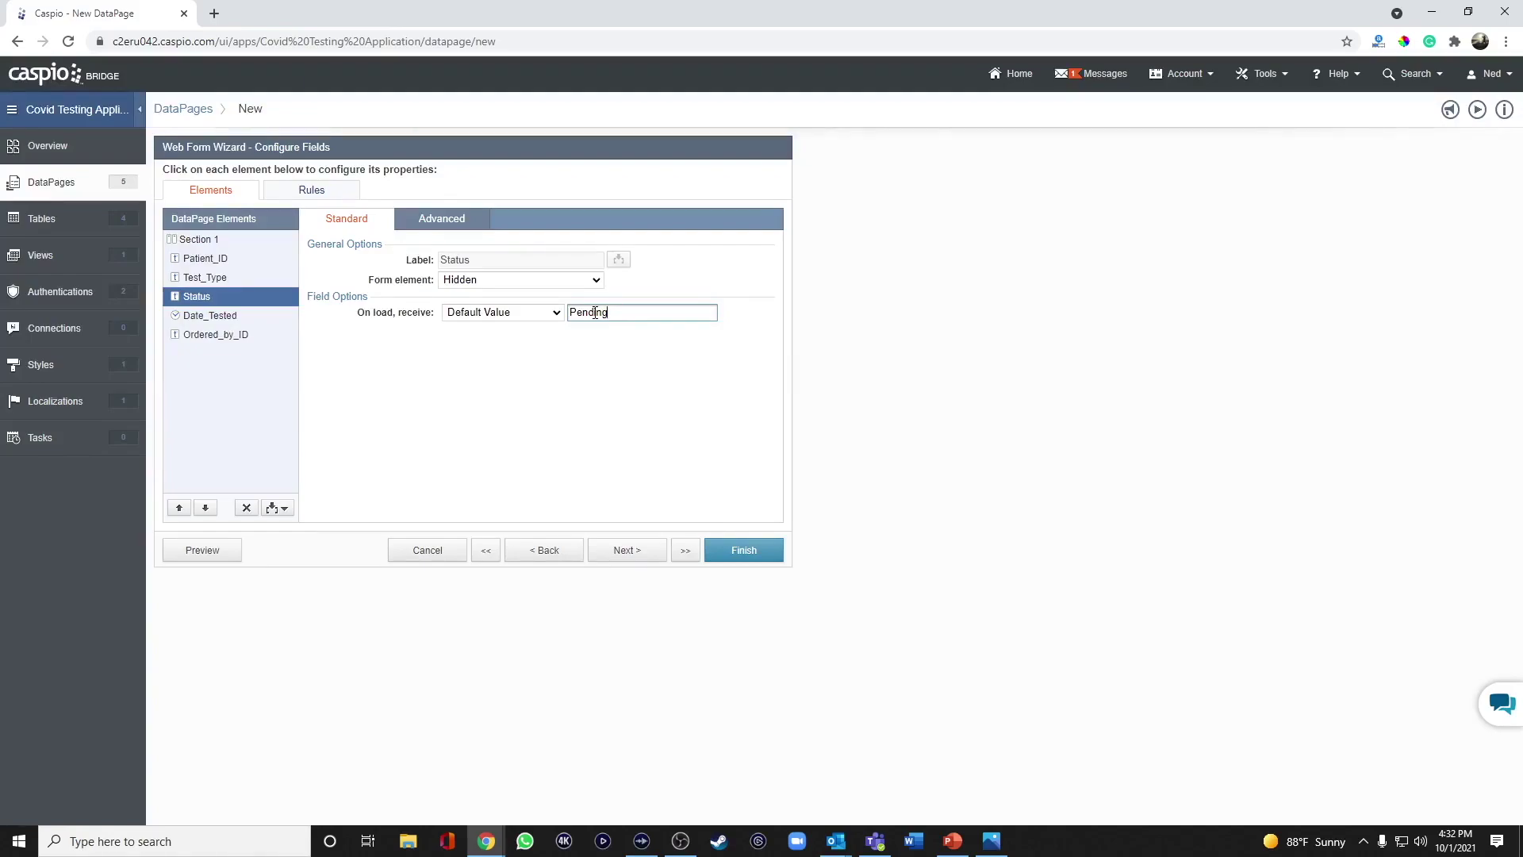
Set Date_Tested's form element to TimeStamp.
click(222, 321)
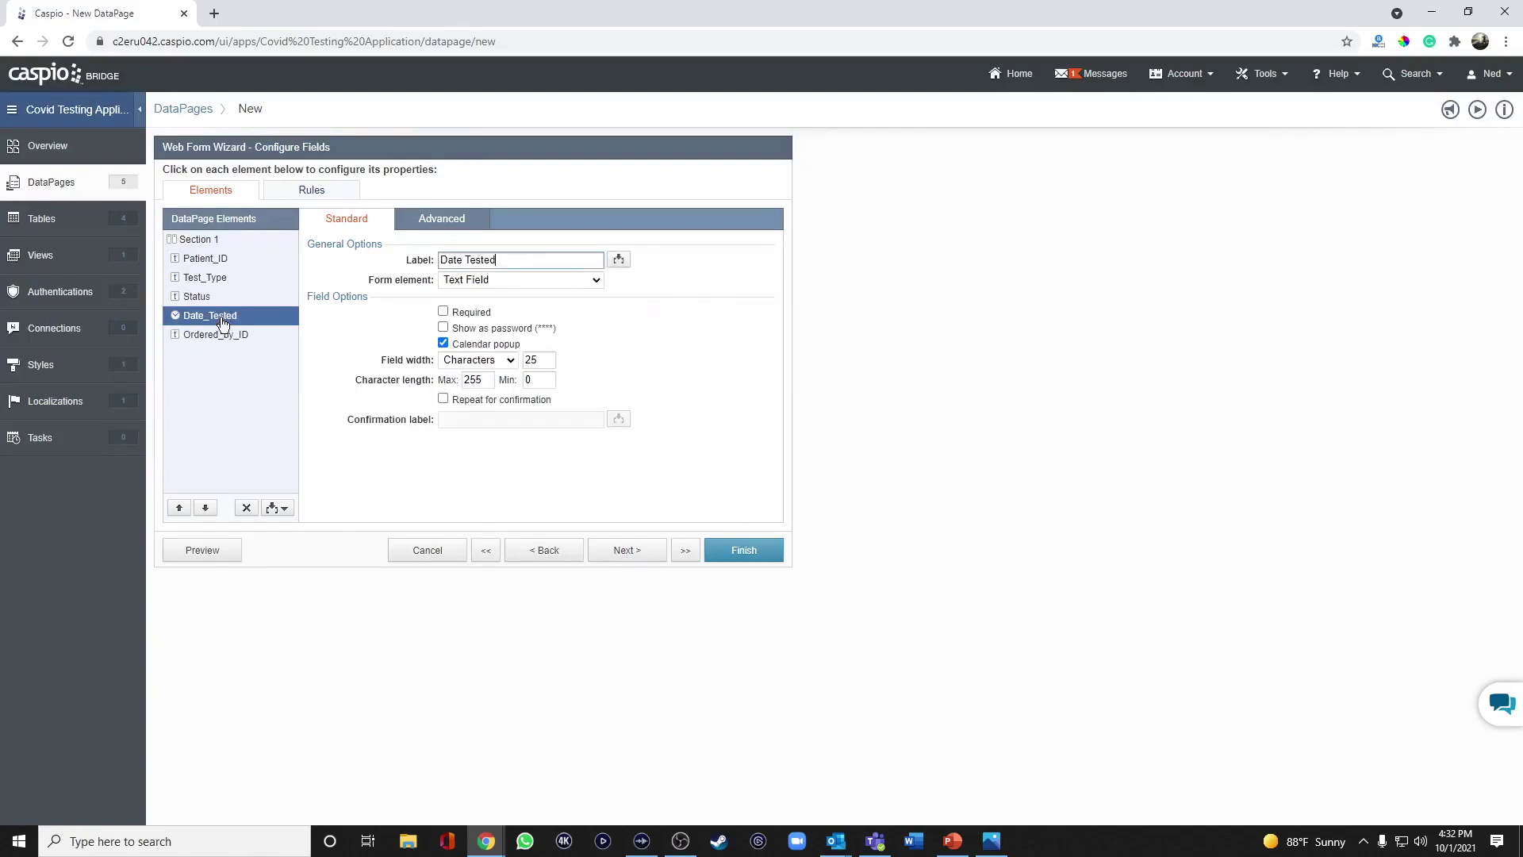
click(468, 282)
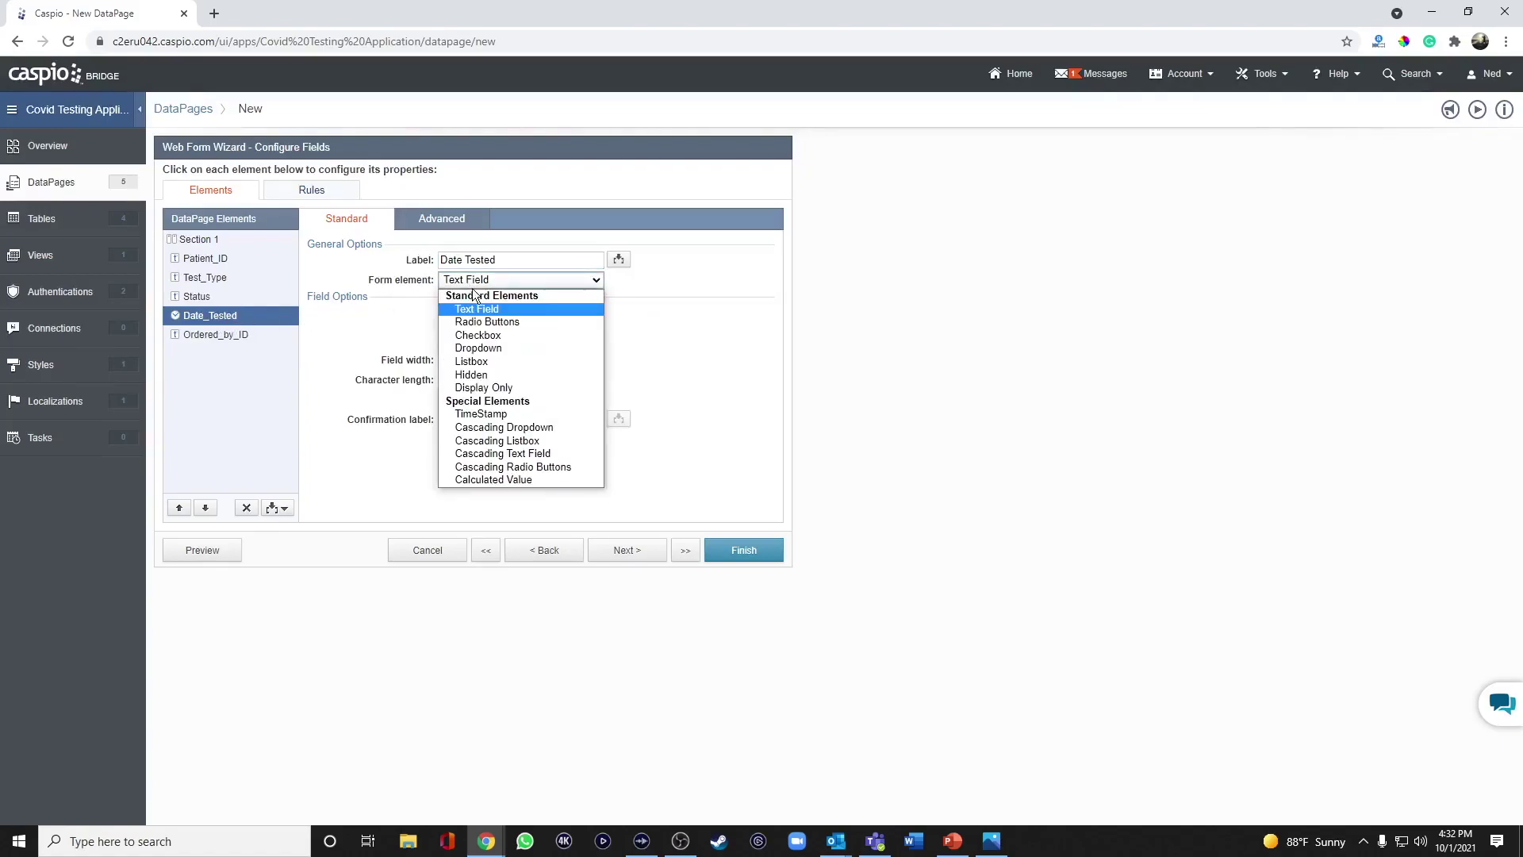
click(492, 414)
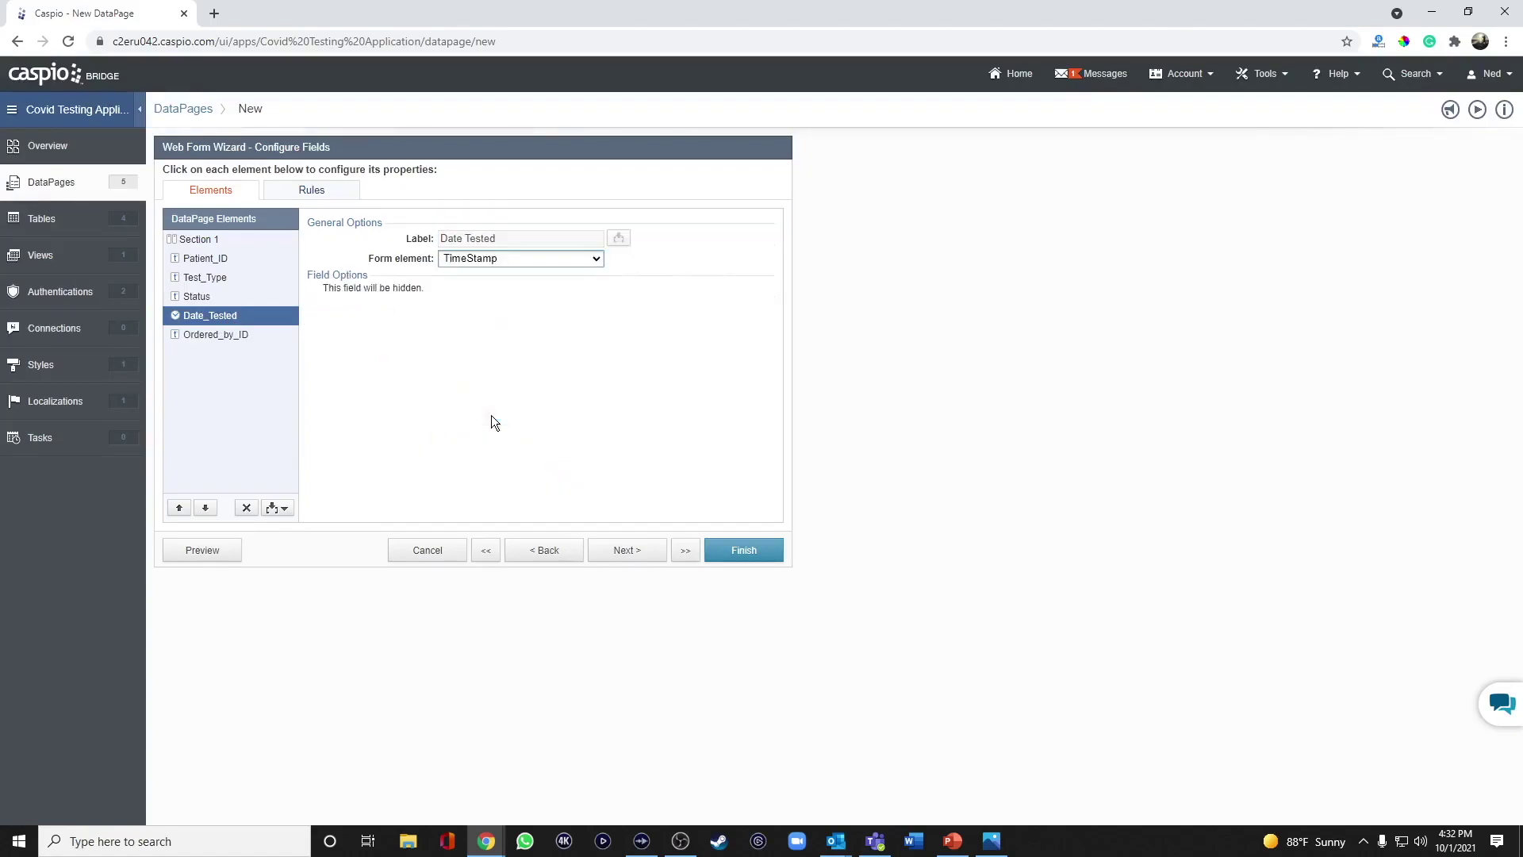
click(218, 341)
Make Ordered_by_ID hidden, filled on load from the authentication field User_ID.
click(481, 282)
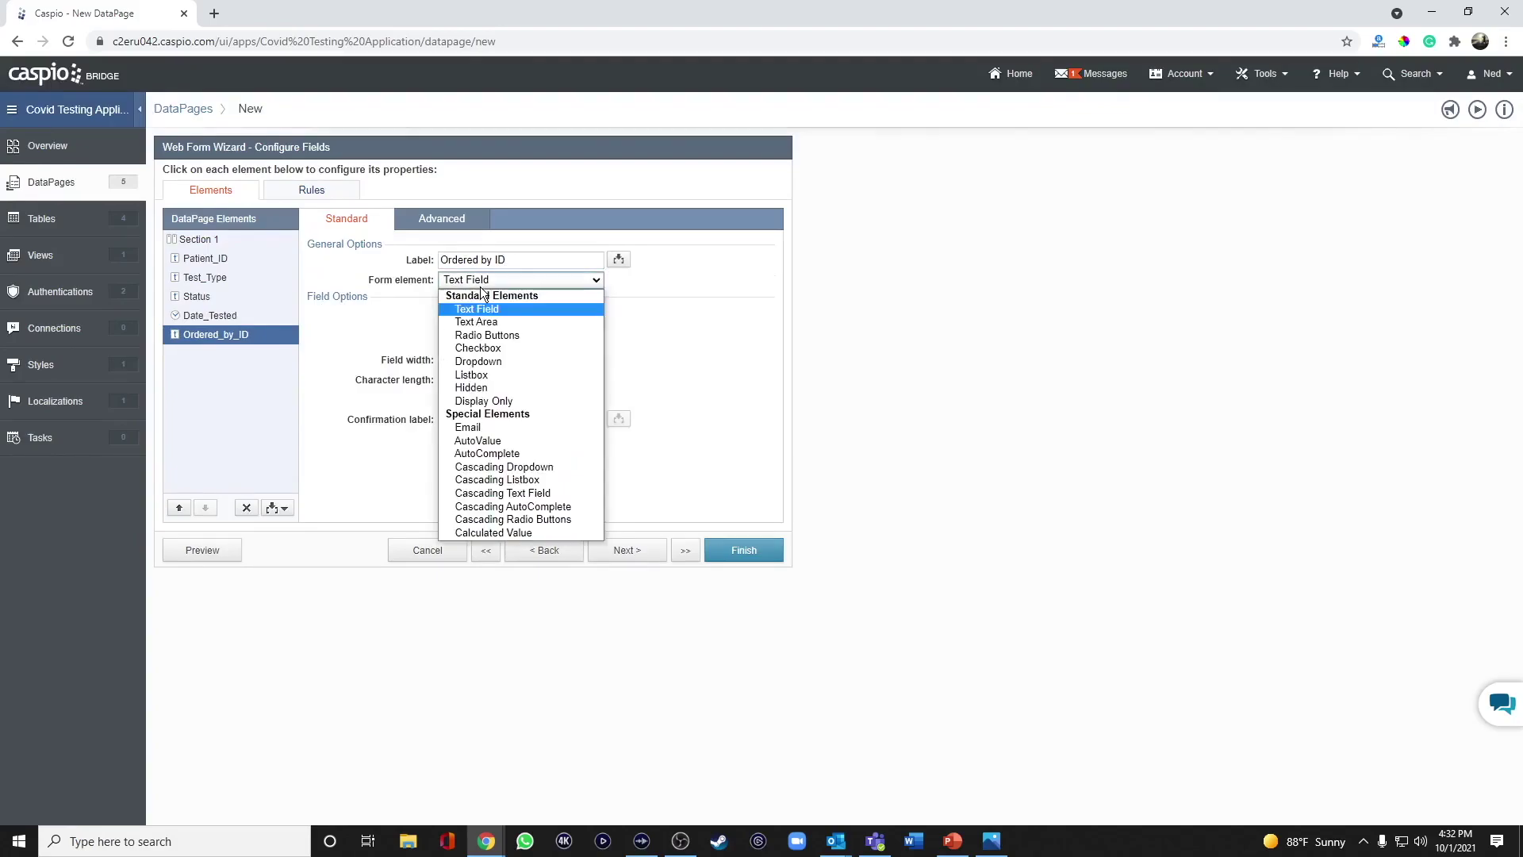
click(476, 387)
click(487, 314)
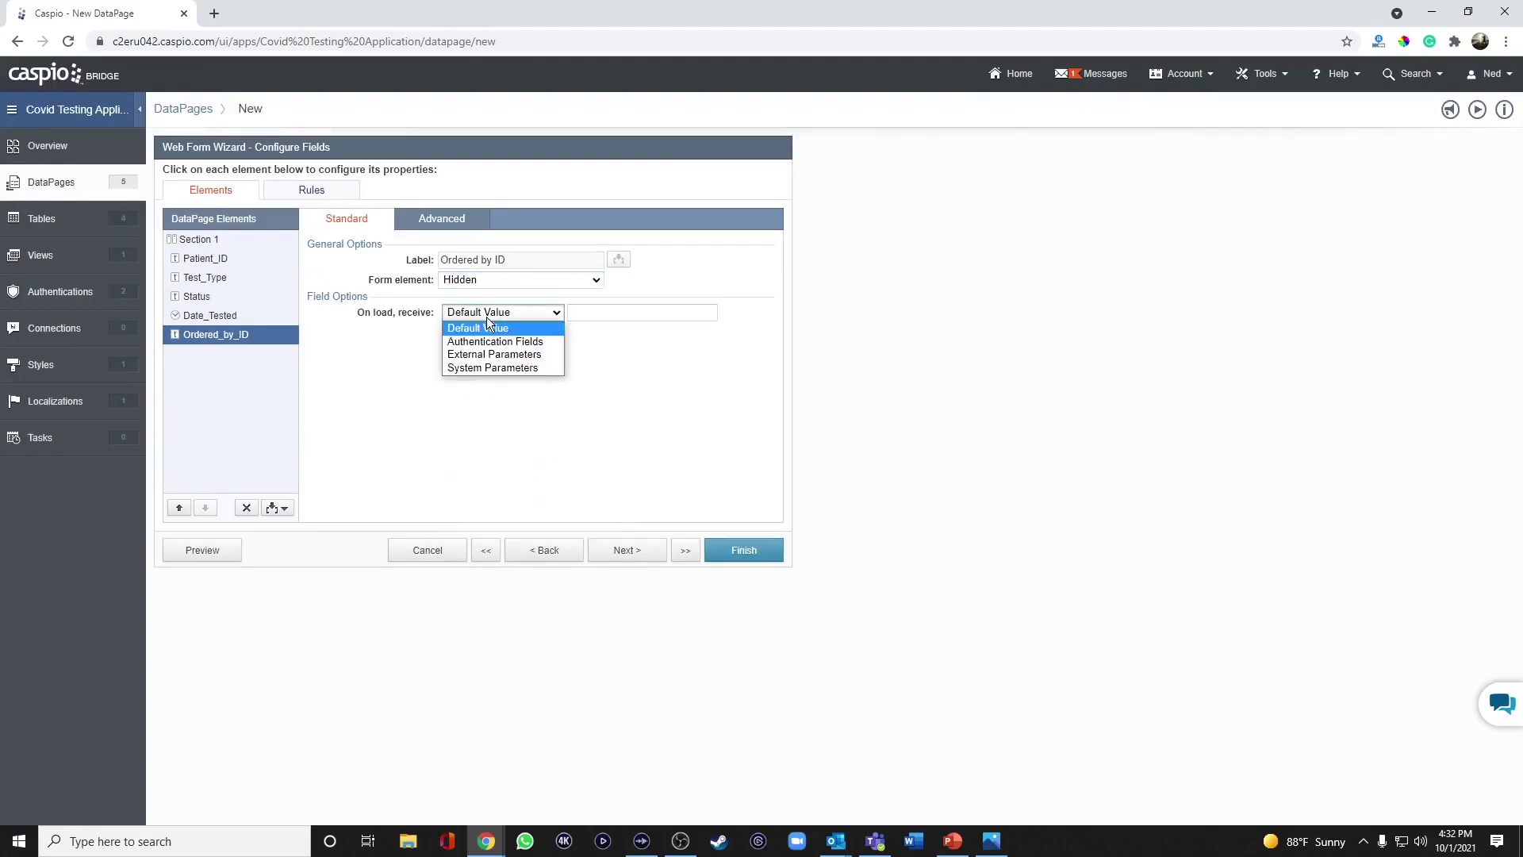
click(494, 342)
click(615, 312)
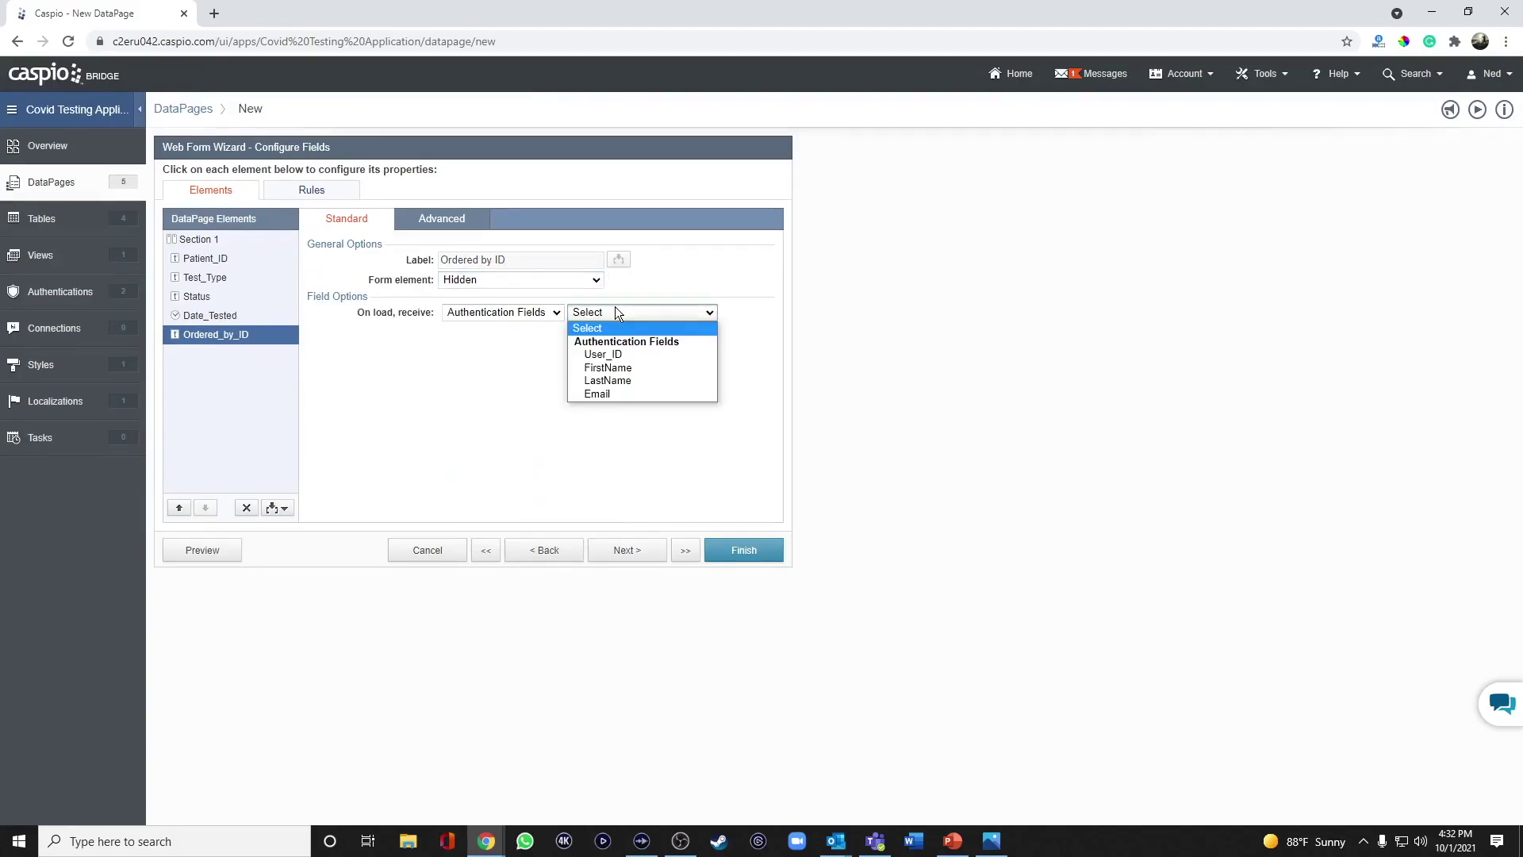
click(605, 355)
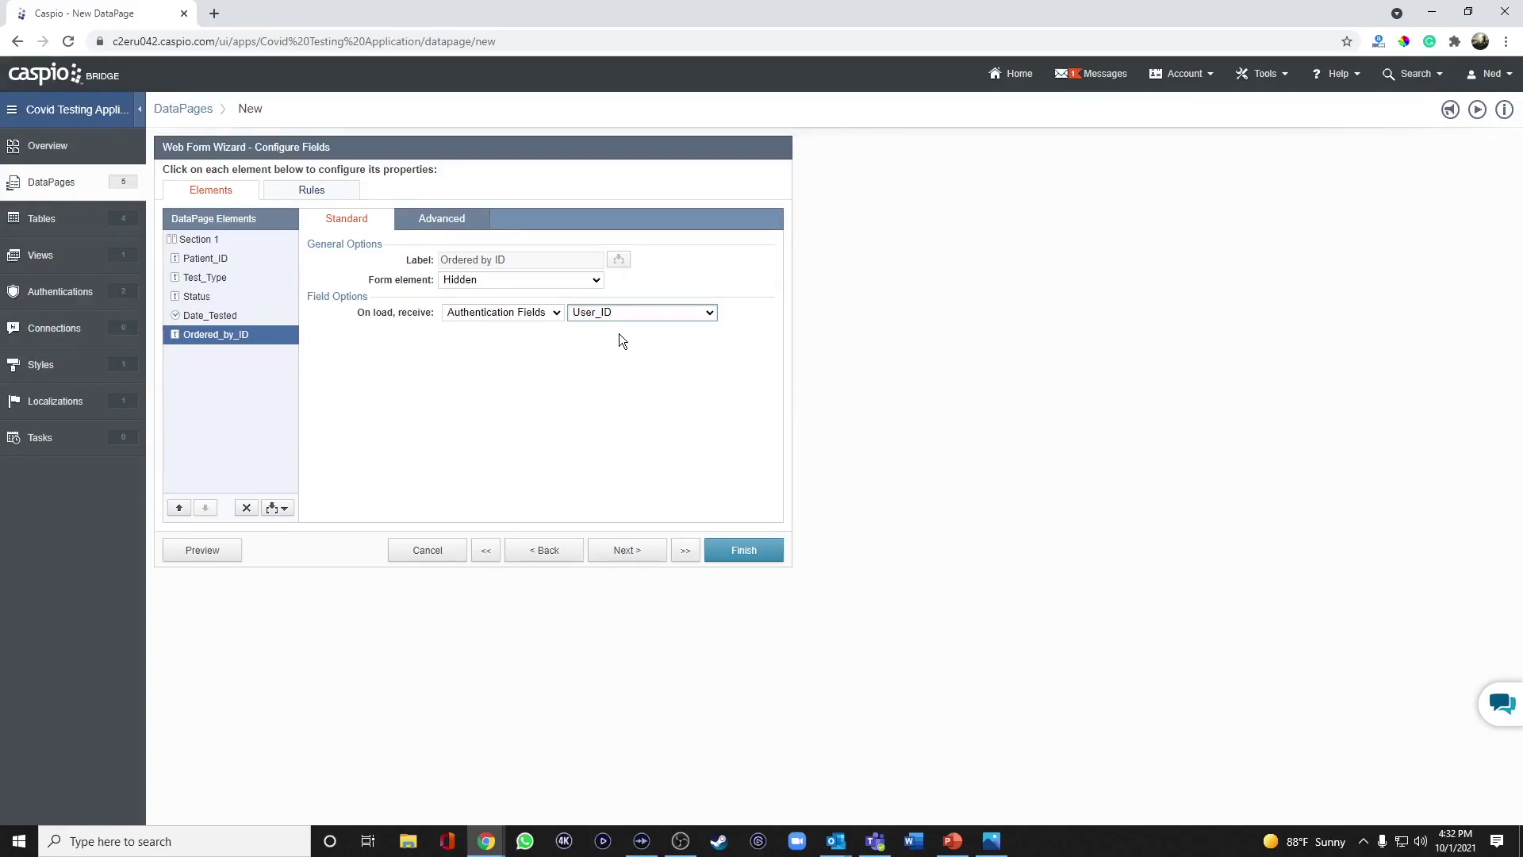
Insert a new Virtual Field between Patient_ID and Test_Type.
click(216, 280)
click(277, 510)
click(248, 561)
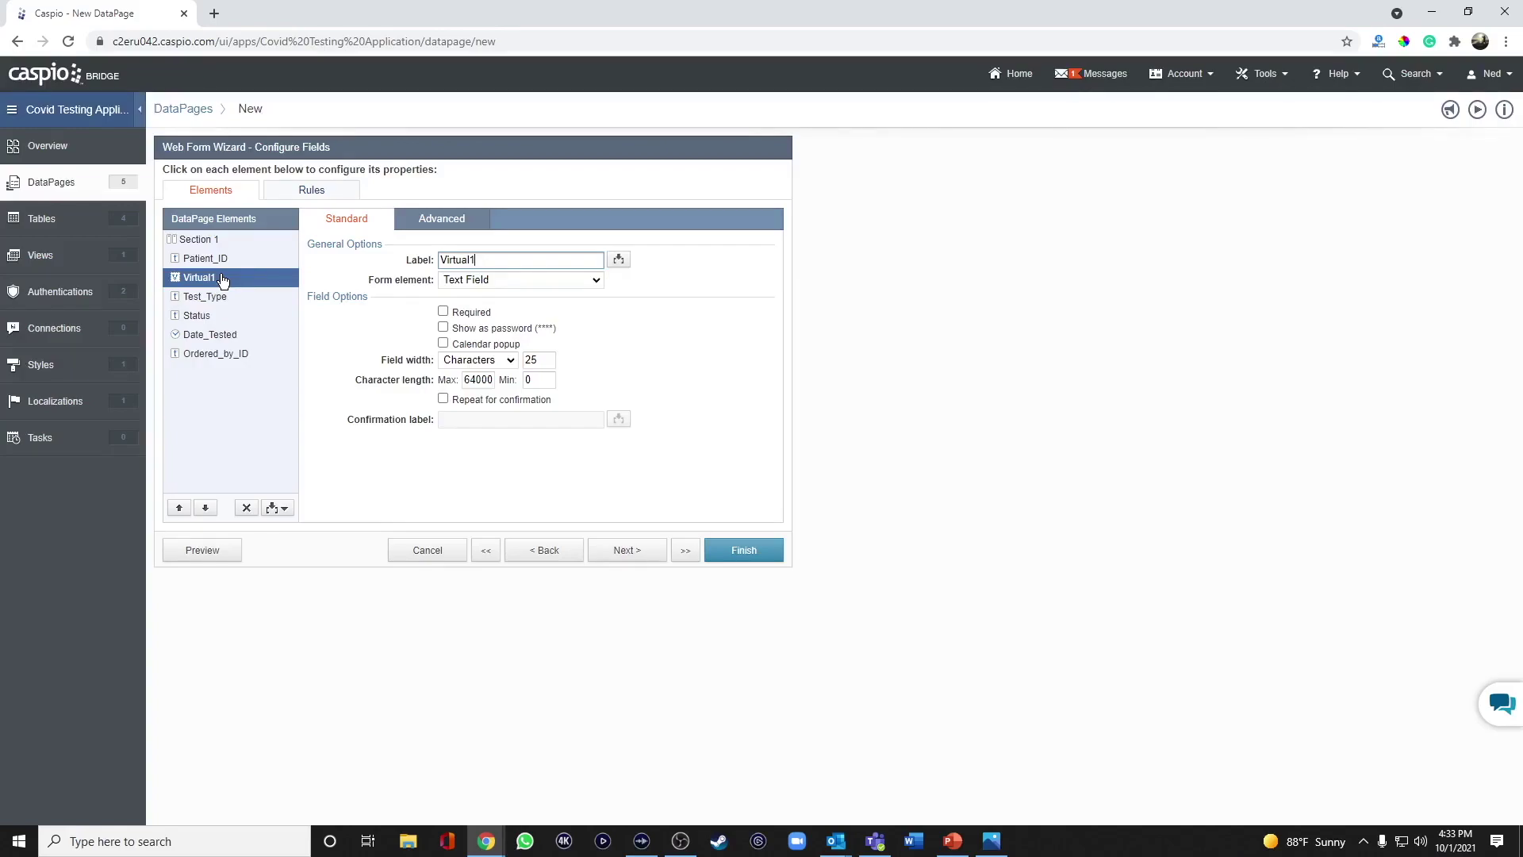
Make Virtual1 a Cascading Dropdown labelled Email.
click(469, 282)
key(Down)
key(Down)
key(Down)
key(Down)
key(Down)
key(Down)
key(Down)
key(Down)
key(Down)
key(Down)
key(Down)
key(Down)
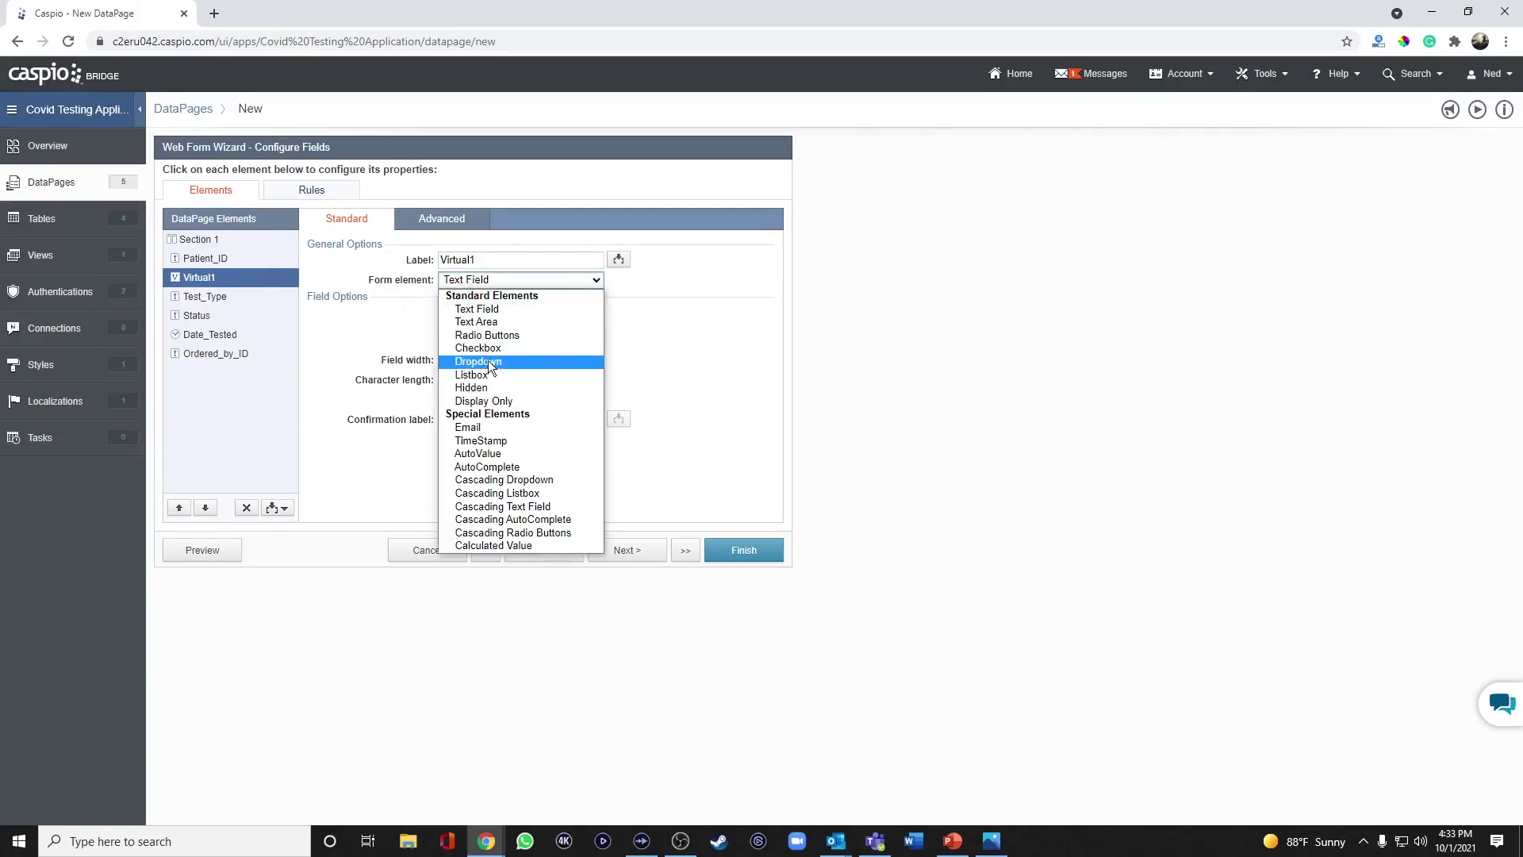
key(Return)
double_click(456, 260)
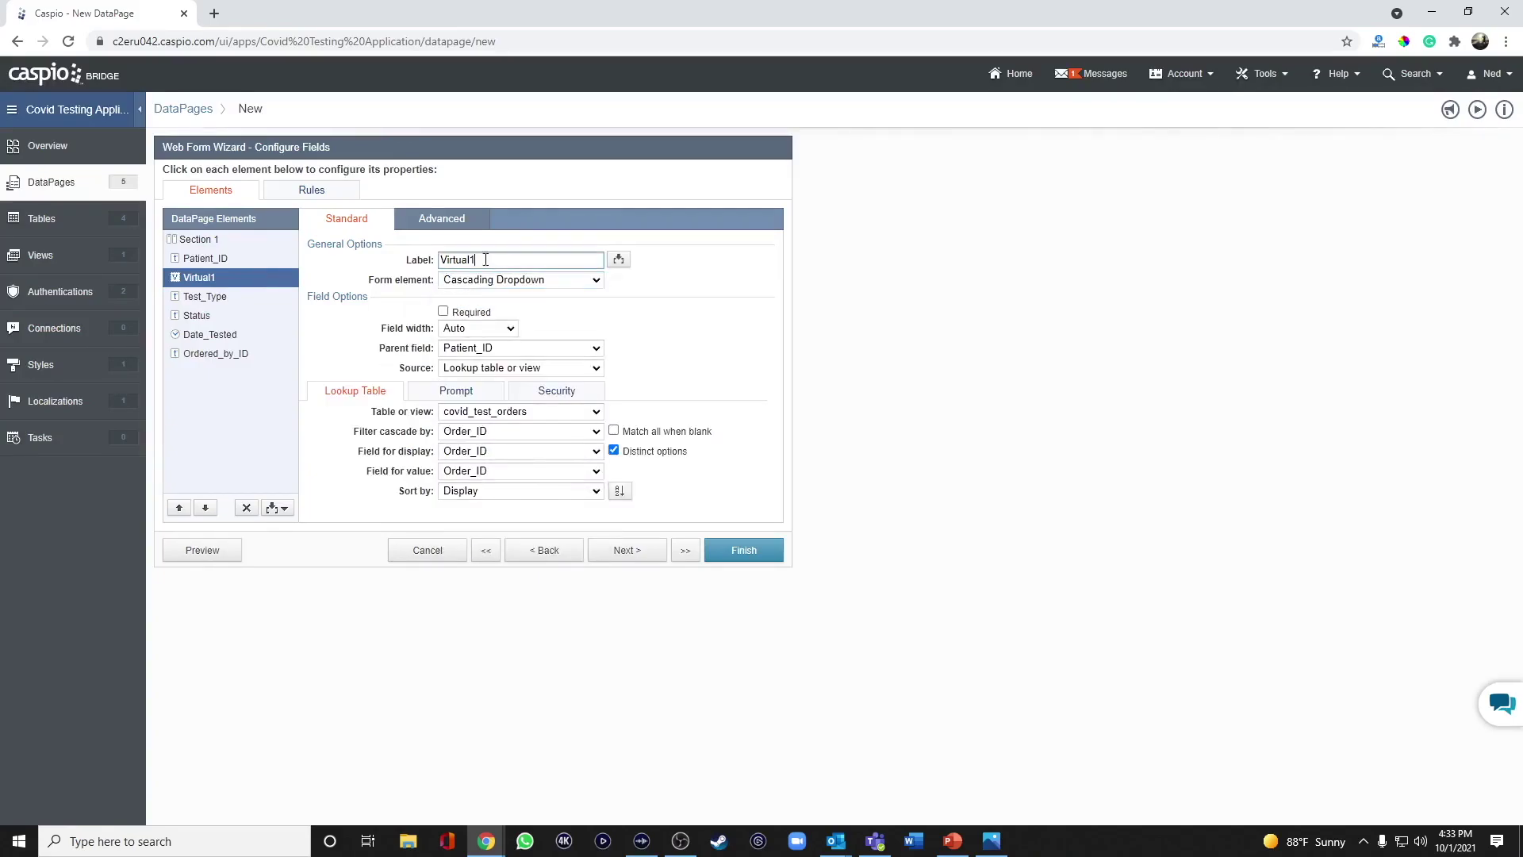
text(Email)
click(809, 329)
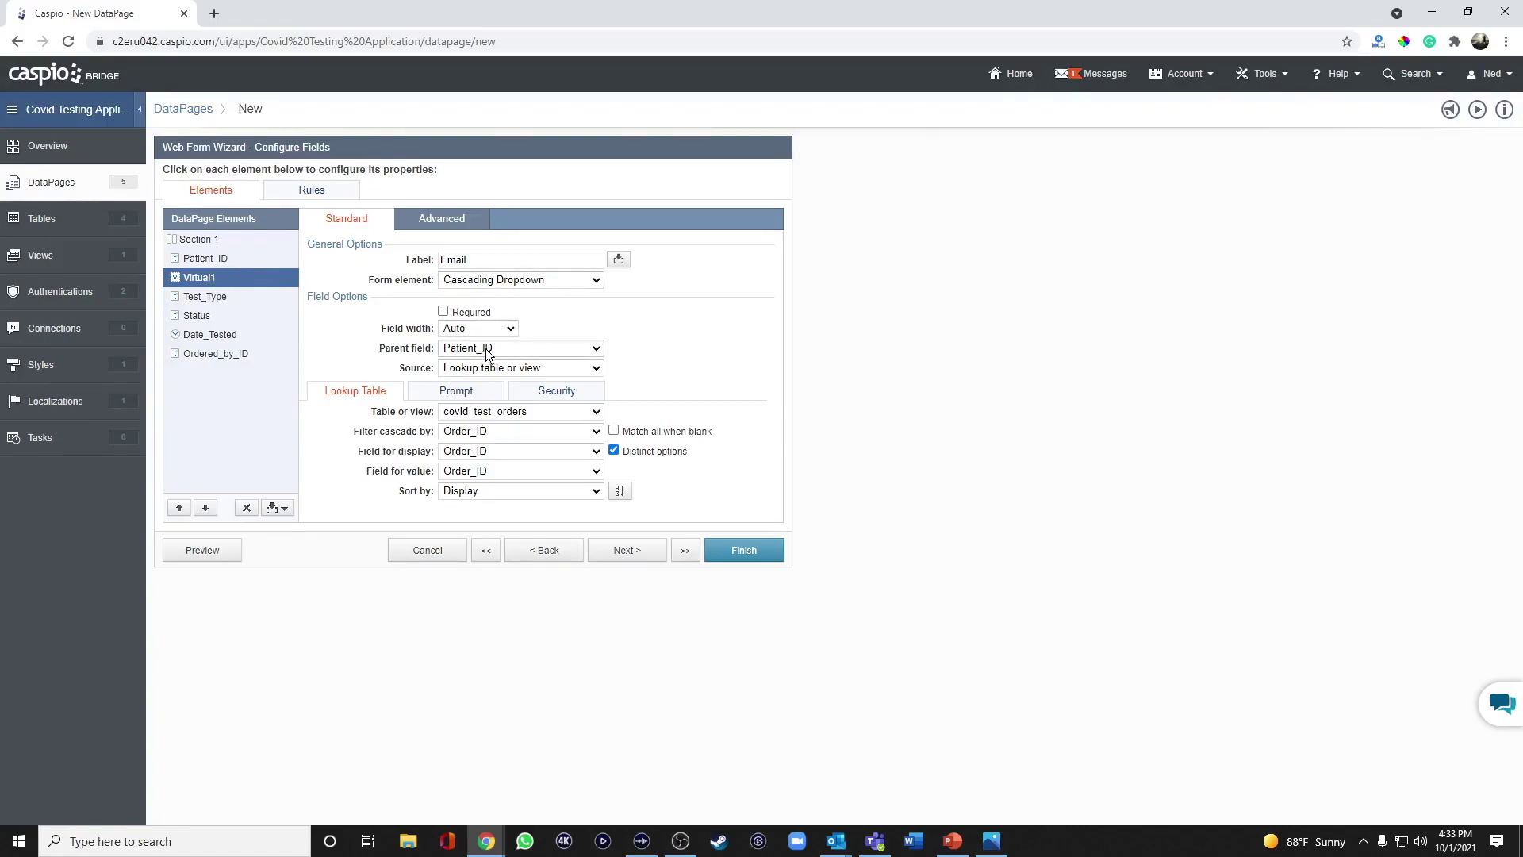
Source the dropdown from covid_test_patients, using Email for both display and value.
click(490, 413)
click(489, 453)
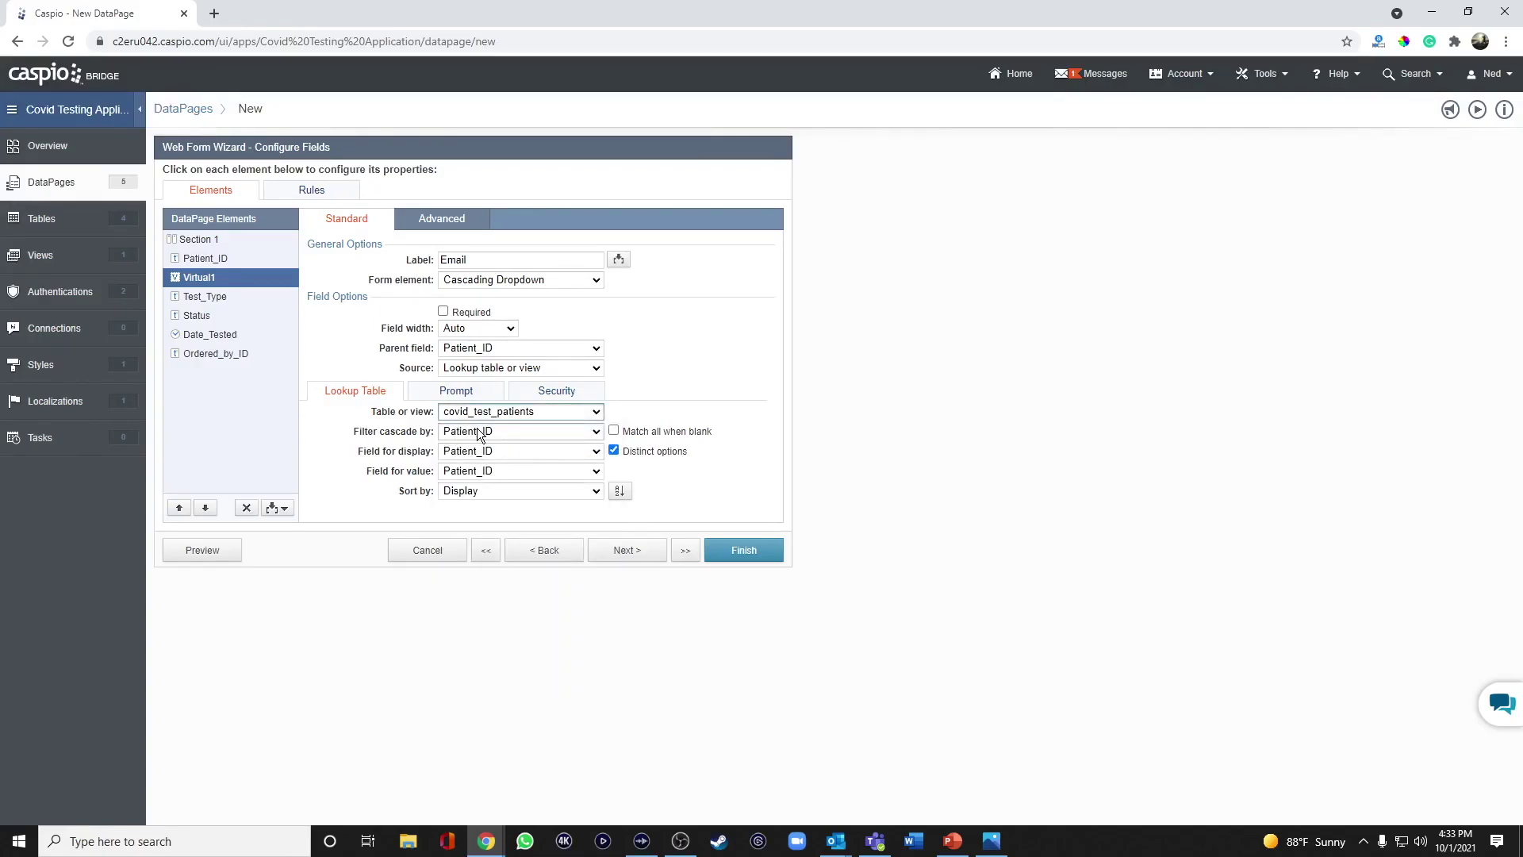
click(487, 450)
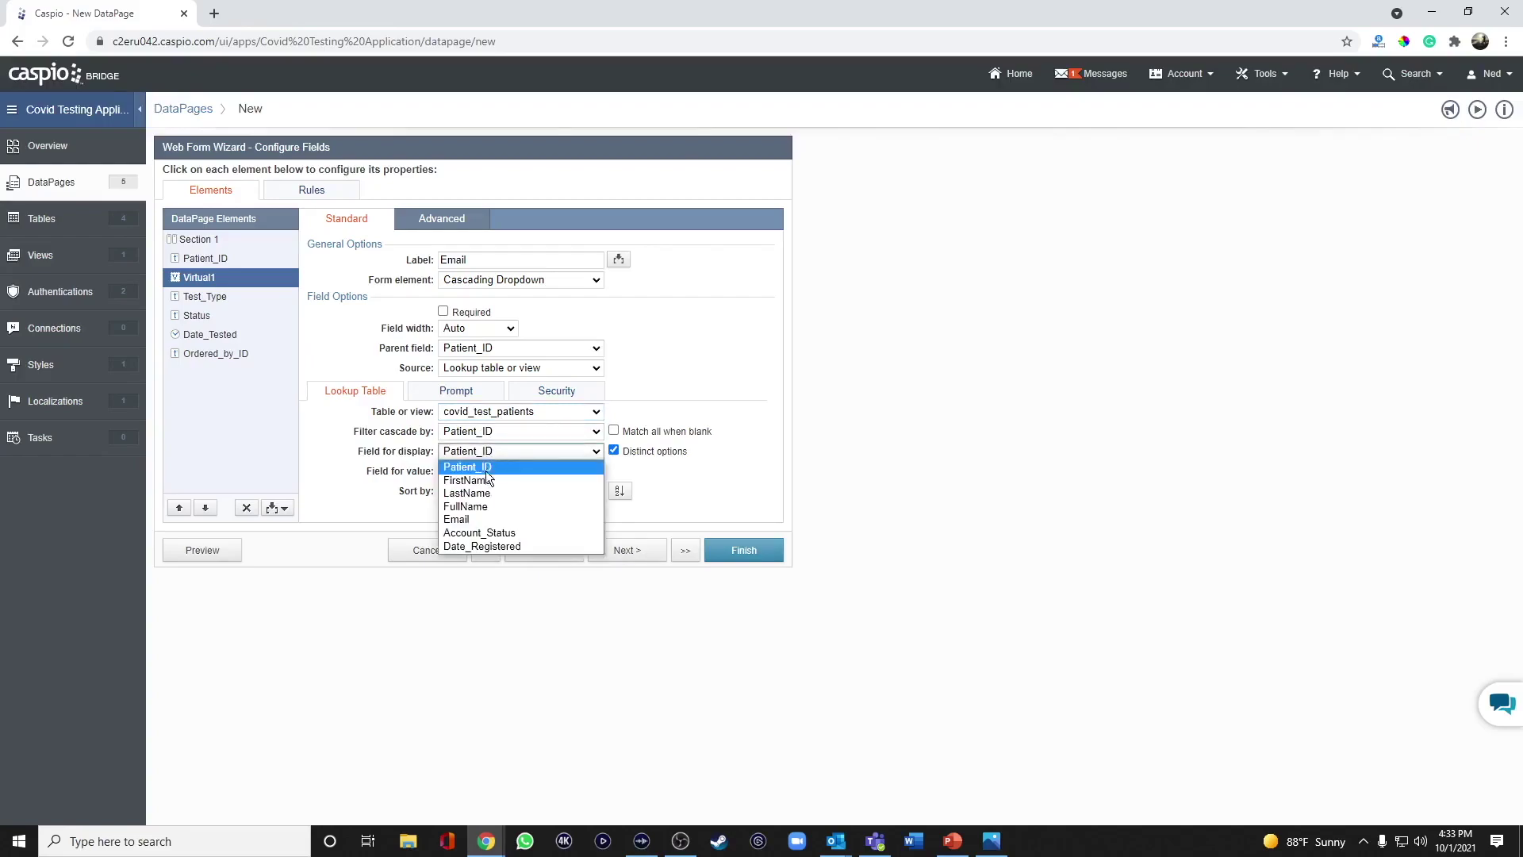
click(477, 518)
click(482, 471)
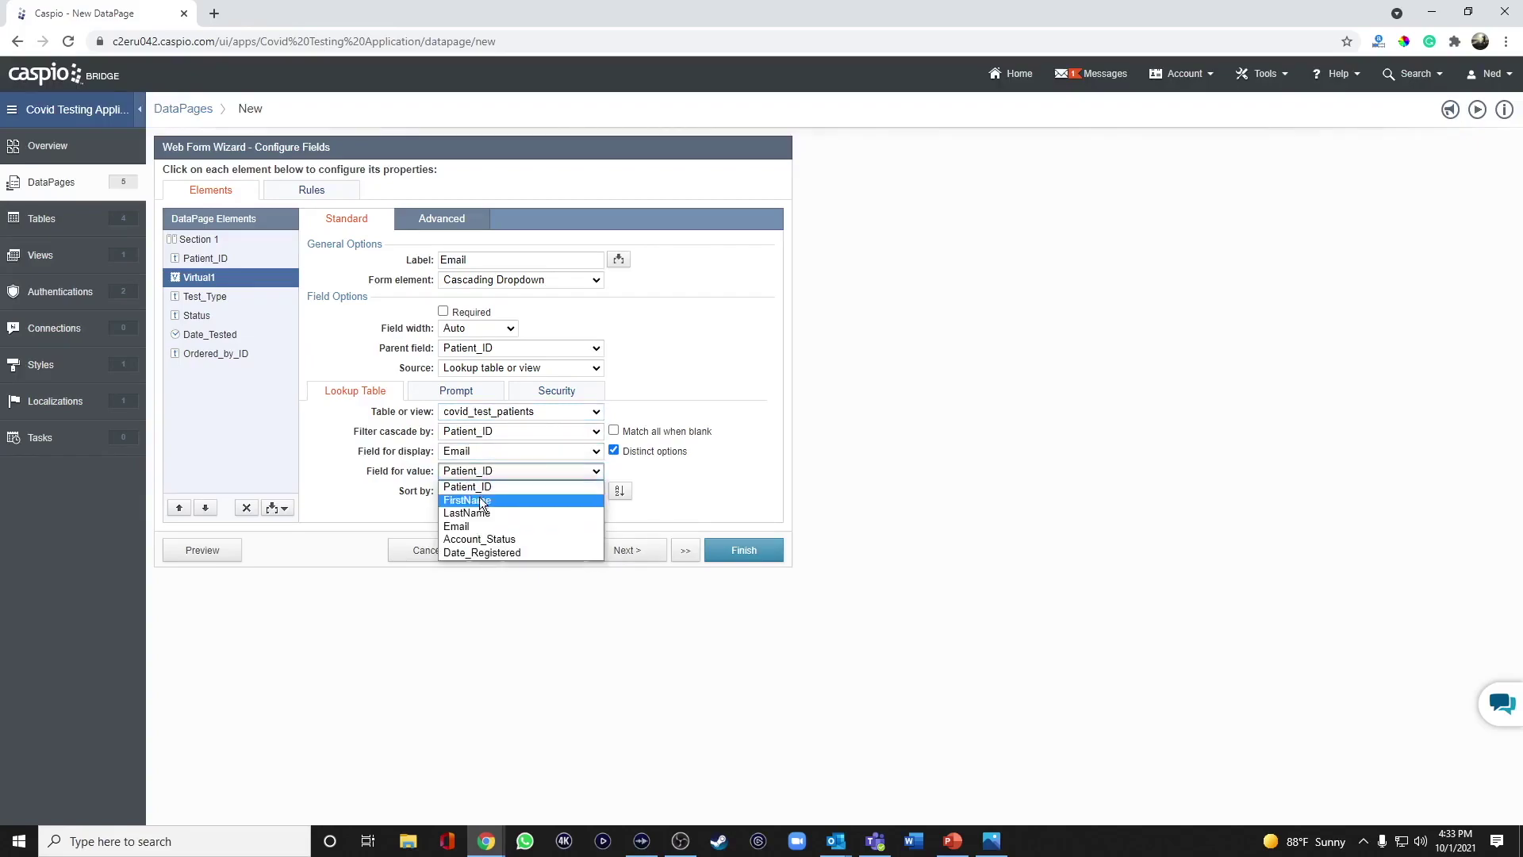
click(476, 528)
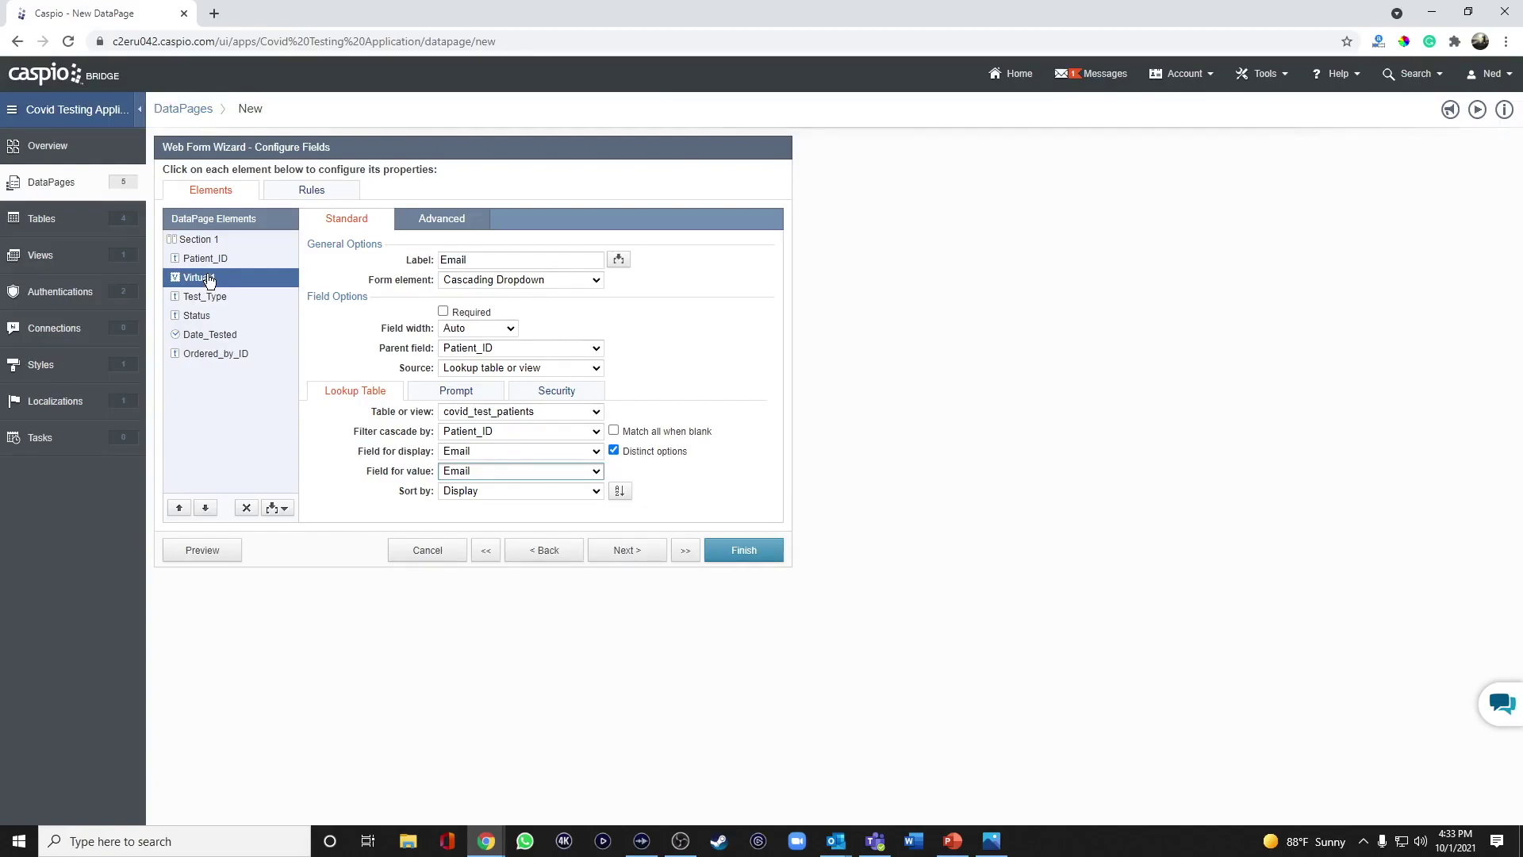
click(631, 555)
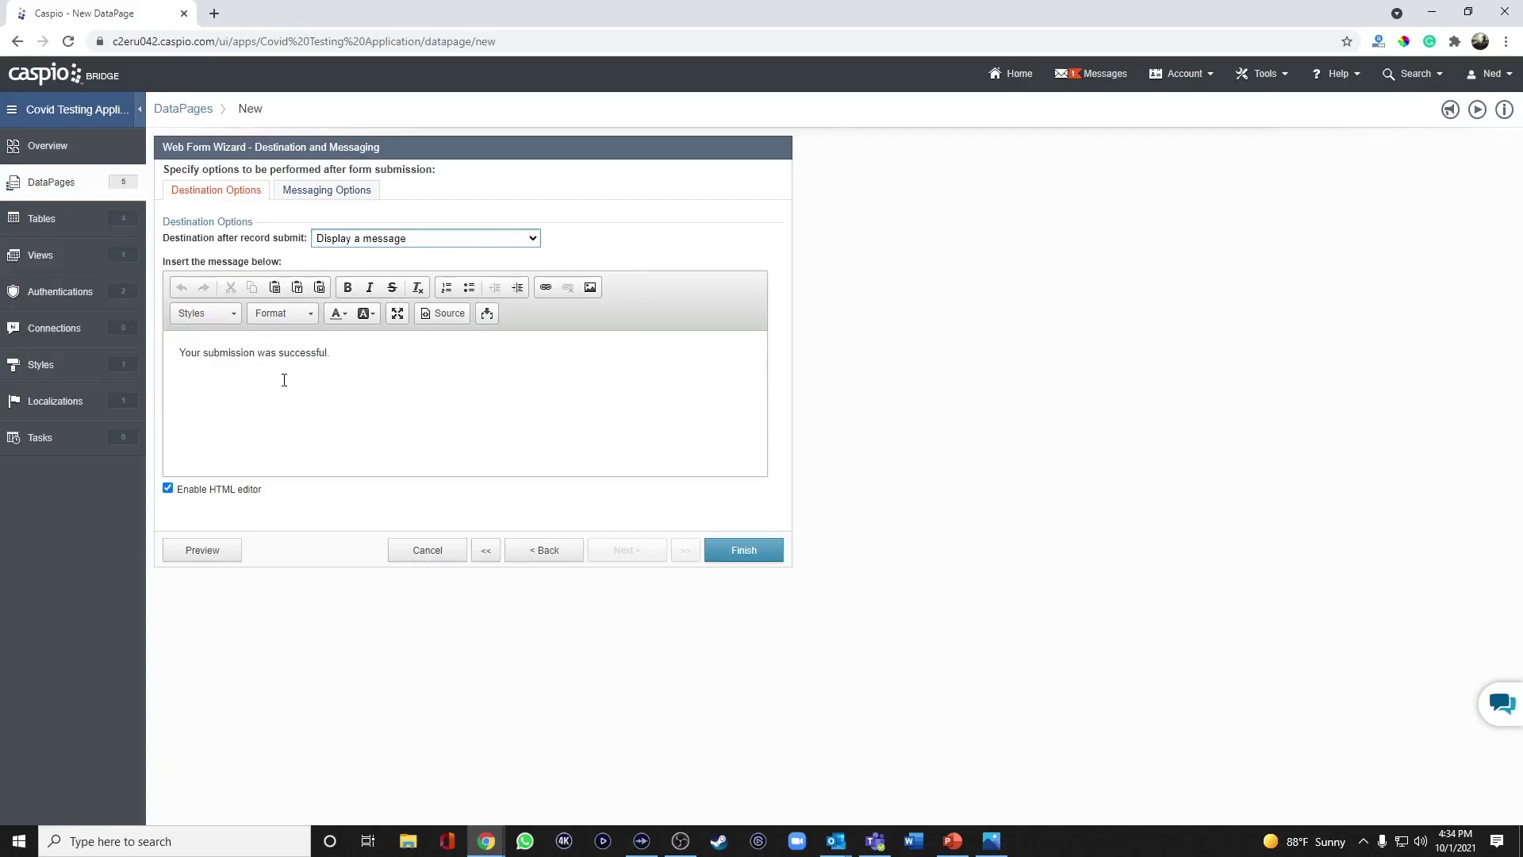
Finish the wizard, keeping the 'Your submission was successful.' confirmation message.
click(741, 550)
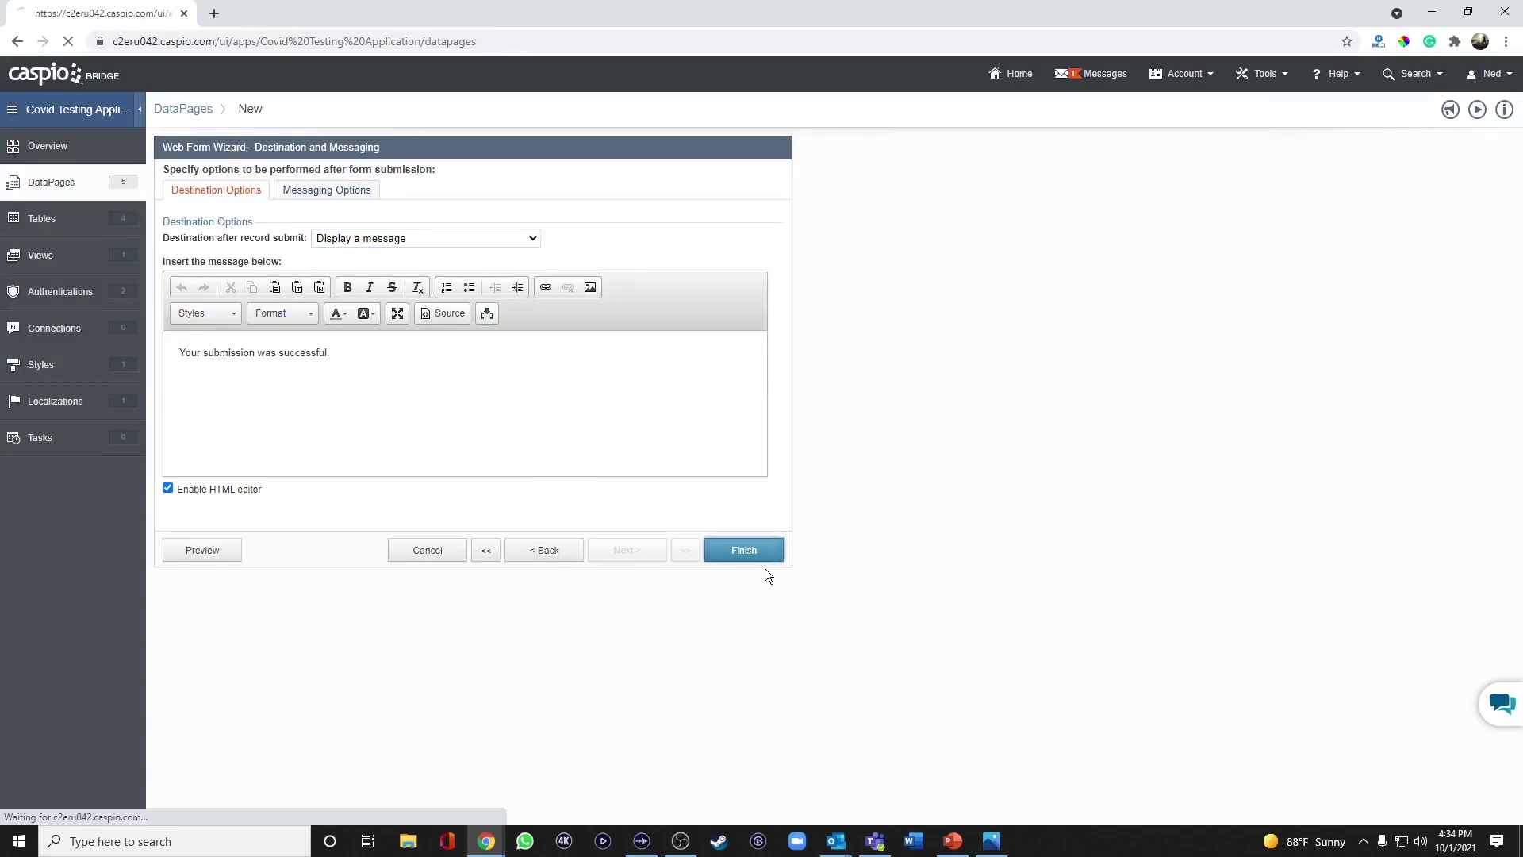